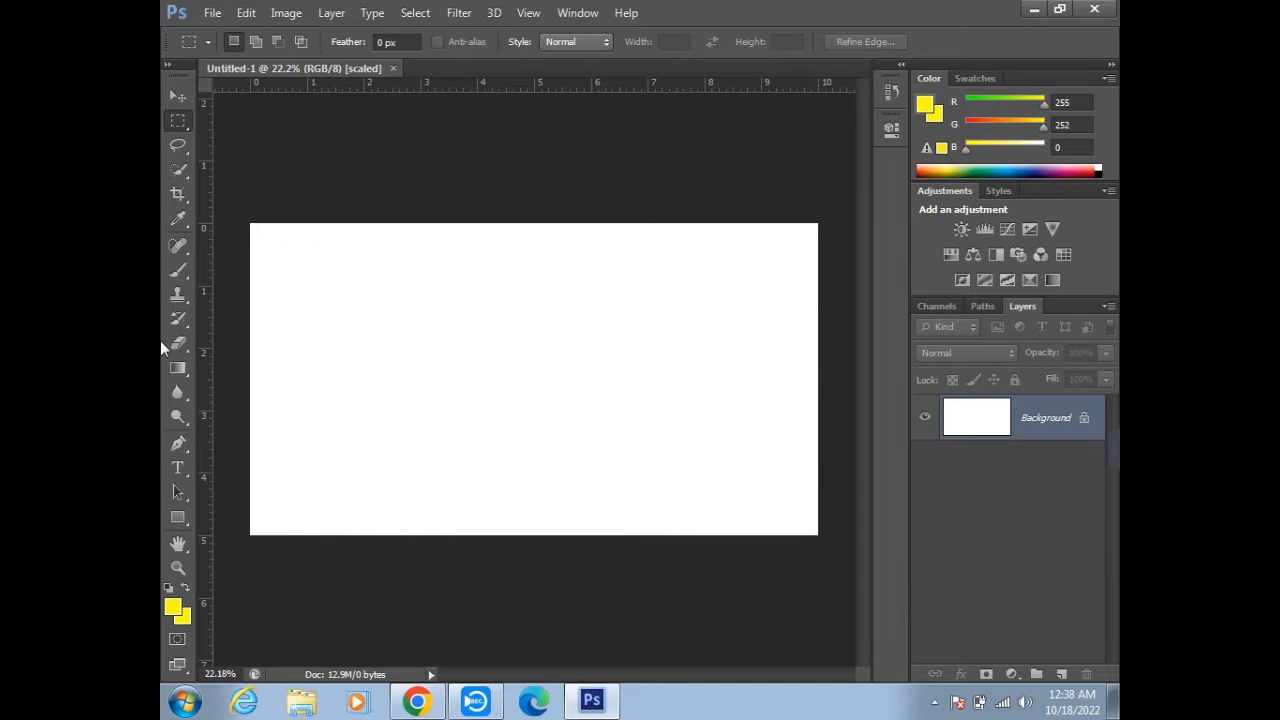
# - Paint overlapping soft yellow strokes over the upper-left part of the white canvas with the Brush tool
pyautogui.click(178, 270)
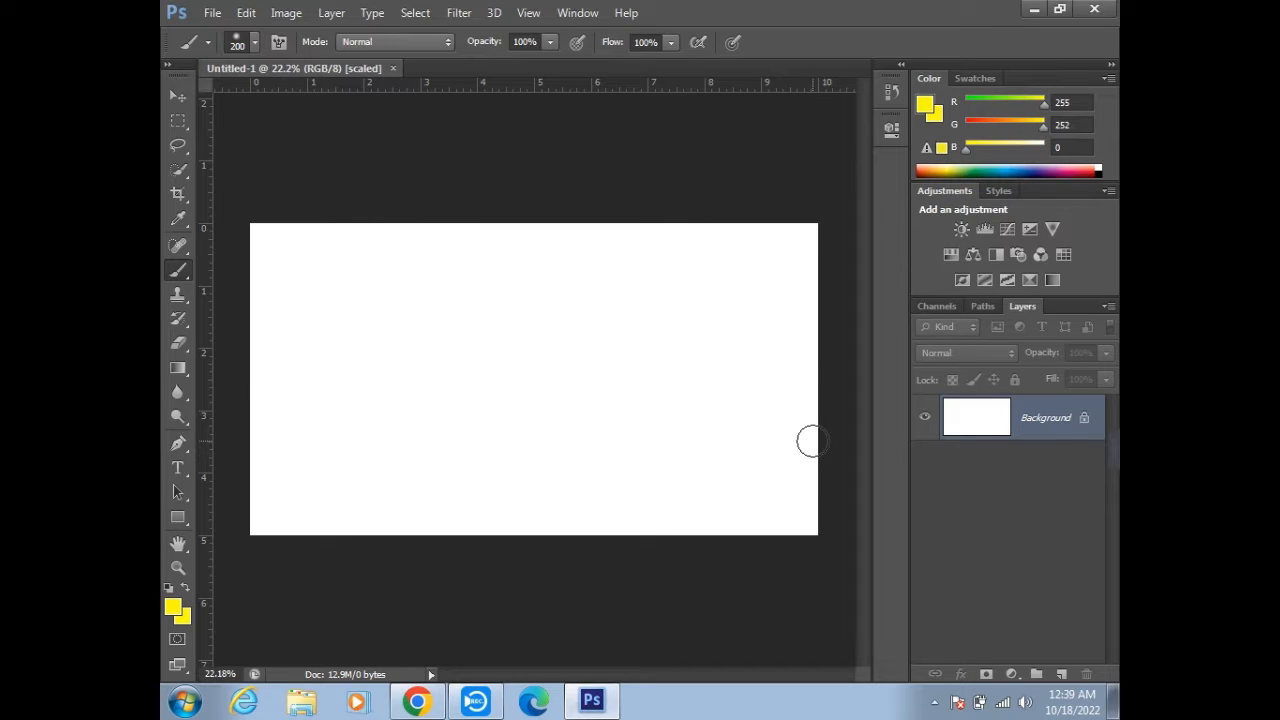
pyautogui.click(288, 231)
pyautogui.hotkey('ctrl', 'z')
pyautogui.moveTo(280, 226)
pyautogui.mouseDown()
pyautogui.moveTo(258, 278)
pyautogui.moveTo(254, 203)
pyautogui.moveTo(255, 440)
pyautogui.moveTo(354, 190)
pyautogui.mouseUp()
pyautogui.moveTo(229, 272)
pyautogui.mouseDown()
pyautogui.moveTo(314, 286)
pyautogui.moveTo(406, 166)
pyautogui.moveTo(509, 149)
pyautogui.moveTo(428, 200)
pyautogui.moveTo(491, 183)
pyautogui.moveTo(551, 194)
pyautogui.moveTo(537, 340)
pyautogui.moveTo(419, 425)
pyautogui.mouseUp()
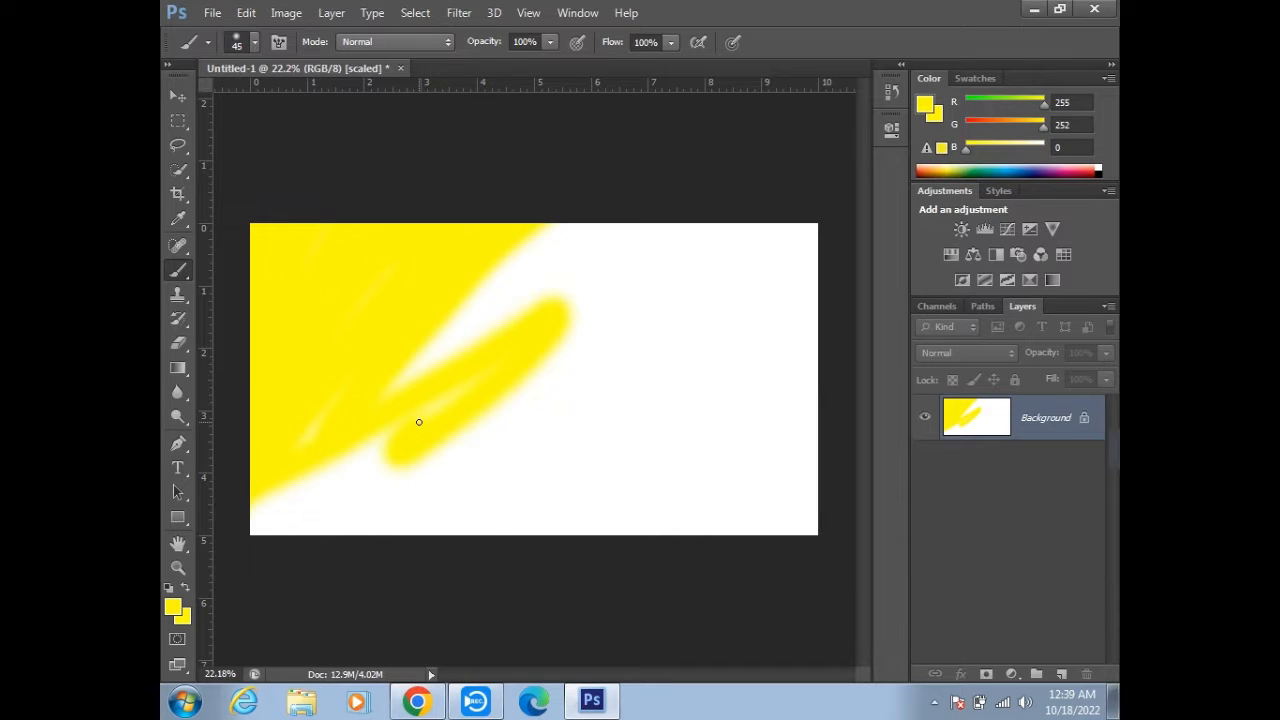
# - Enlarge the brush to 600 px, cover the remaining canvas in yellow, and undo all the strokes
pyautogui.press(']')
pyautogui.press(']')
pyautogui.press(']')
pyautogui.moveTo(419, 425)
pyautogui.mouseDown()
pyautogui.moveTo(300, 506)
pyautogui.moveTo(334, 471)
pyautogui.moveTo(423, 449)
pyautogui.moveTo(409, 572)
pyautogui.moveTo(640, 206)
pyautogui.moveTo(811, 177)
pyautogui.moveTo(600, 480)
pyautogui.moveTo(822, 427)
pyautogui.moveTo(785, 505)
pyautogui.mouseUp()
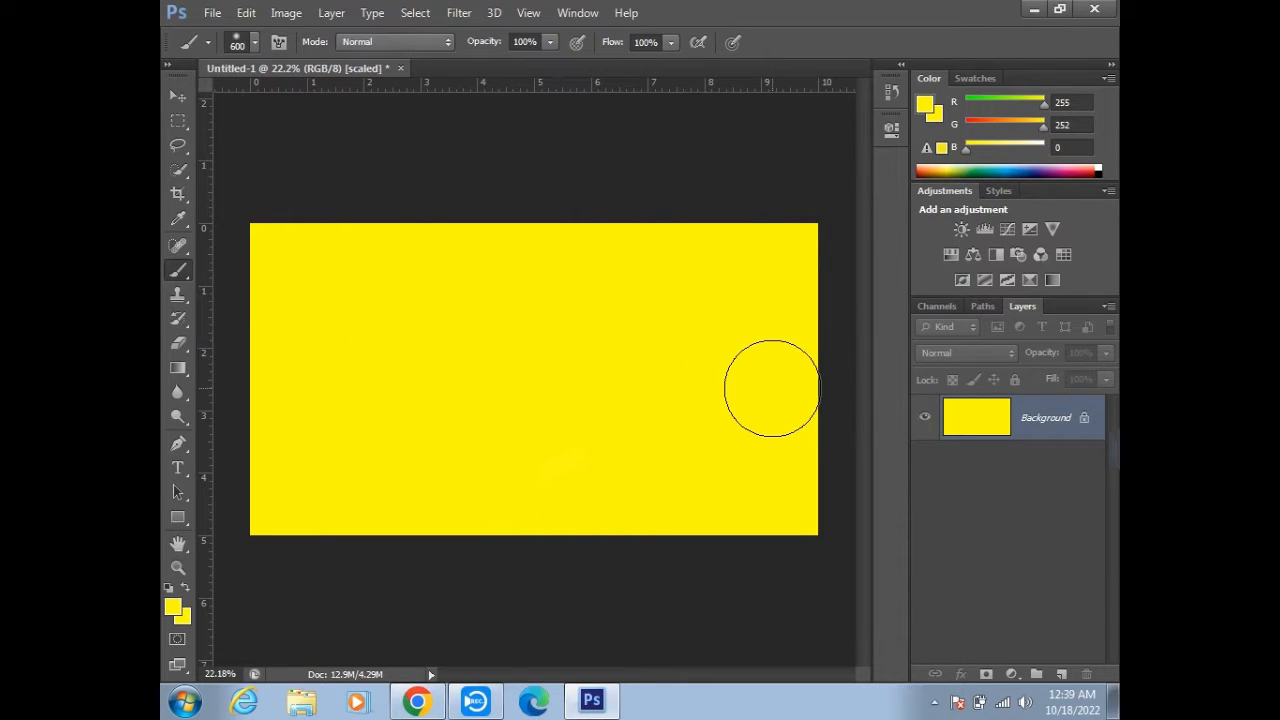
pyautogui.hotkey('ctrl', 'z')
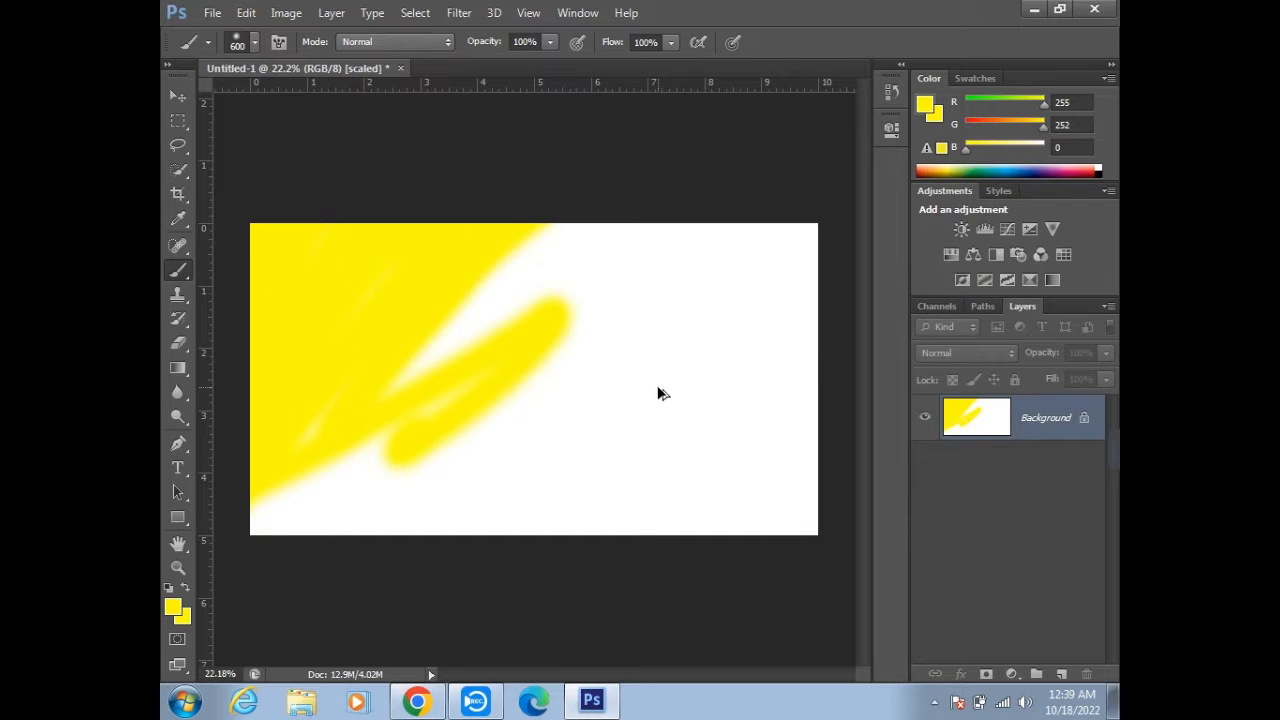
pyautogui.hotkey('ctrl', 'alt', 'z')
# - Try painting broad yellow areas freehand on the blank canvas with the 600 px brush, undoing each attempt
pyautogui.moveTo(280, 243)
pyautogui.mouseDown()
pyautogui.moveTo(287, 515)
pyautogui.moveTo(634, 526)
pyautogui.moveTo(811, 514)
pyautogui.moveTo(811, 277)
pyautogui.moveTo(688, 239)
pyautogui.moveTo(297, 251)
pyautogui.moveTo(297, 386)
pyautogui.moveTo(371, 474)
pyautogui.moveTo(699, 455)
pyautogui.moveTo(717, 283)
pyautogui.moveTo(766, 486)
pyautogui.moveTo(674, 271)
pyautogui.moveTo(642, 346)
pyautogui.moveTo(652, 349)
pyautogui.mouseUp()
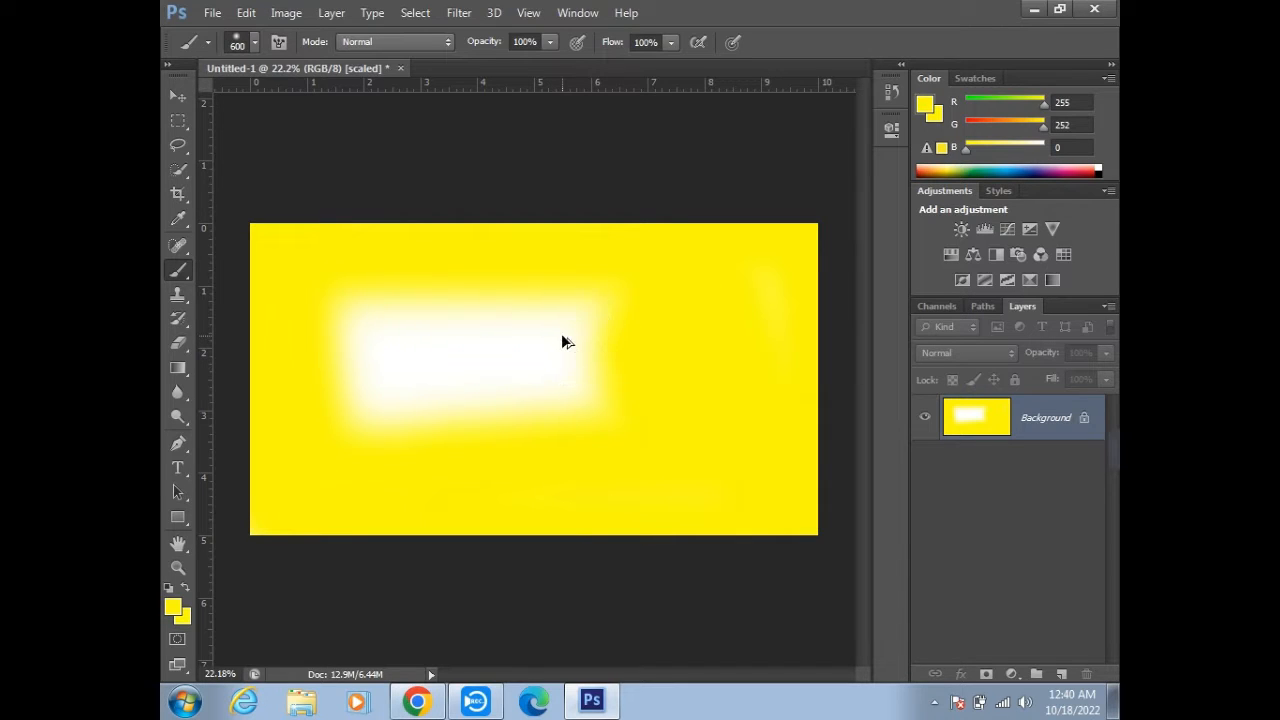
pyautogui.hotkey('ctrl', 'z')
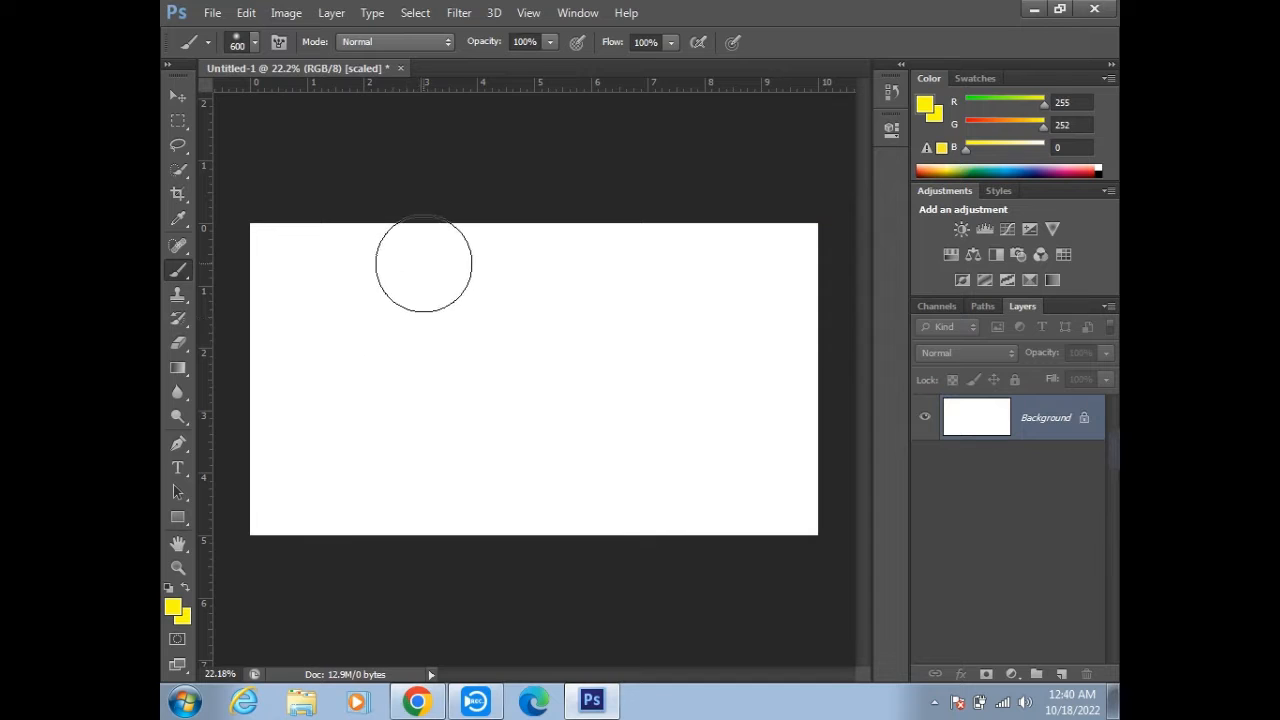
pyautogui.moveTo(411, 289)
pyautogui.mouseDown()
pyautogui.moveTo(417, 391)
pyautogui.moveTo(652, 392)
pyautogui.moveTo(648, 262)
pyautogui.moveTo(438, 303)
pyautogui.moveTo(470, 379)
pyautogui.moveTo(614, 322)
pyautogui.mouseUp()
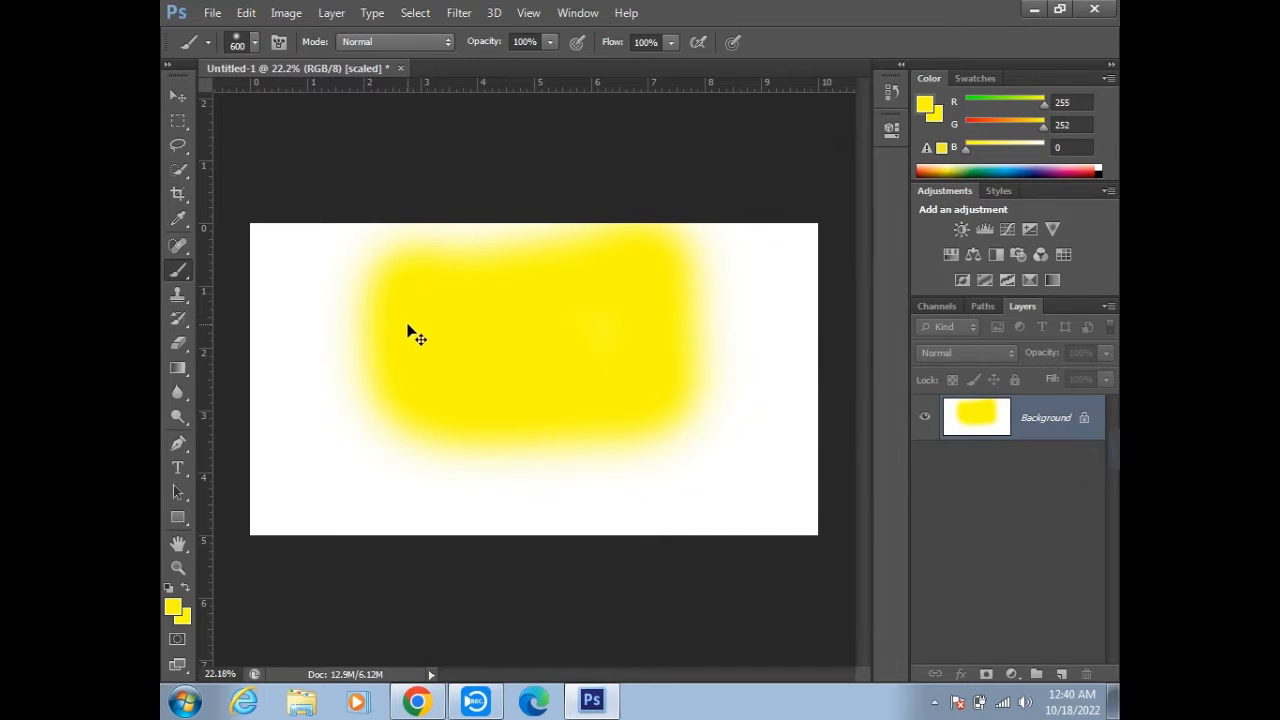
pyautogui.hotkey('ctrl', 'z')
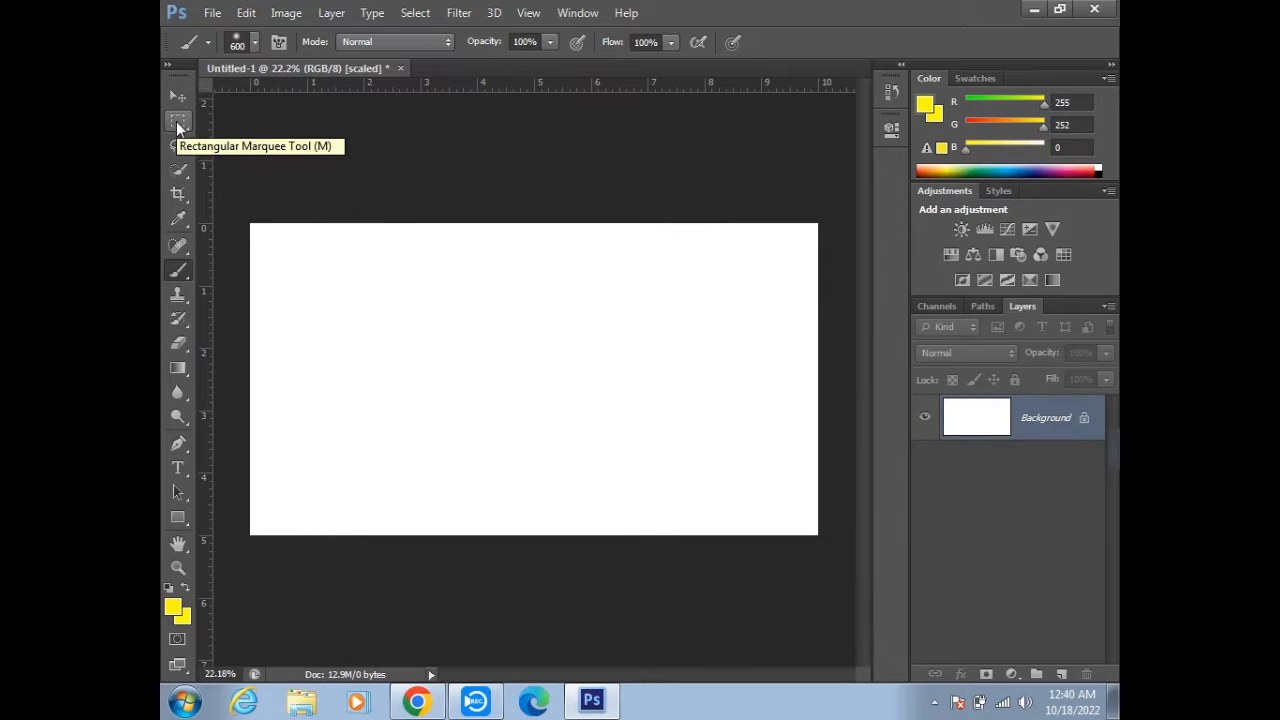
# - Draw a rectangular marquee selection on the canvas, shift it slightly, and replace it with a smaller one
pyautogui.click(177, 122)
pyautogui.moveTo(380, 274); pyautogui.dragTo(768, 468)
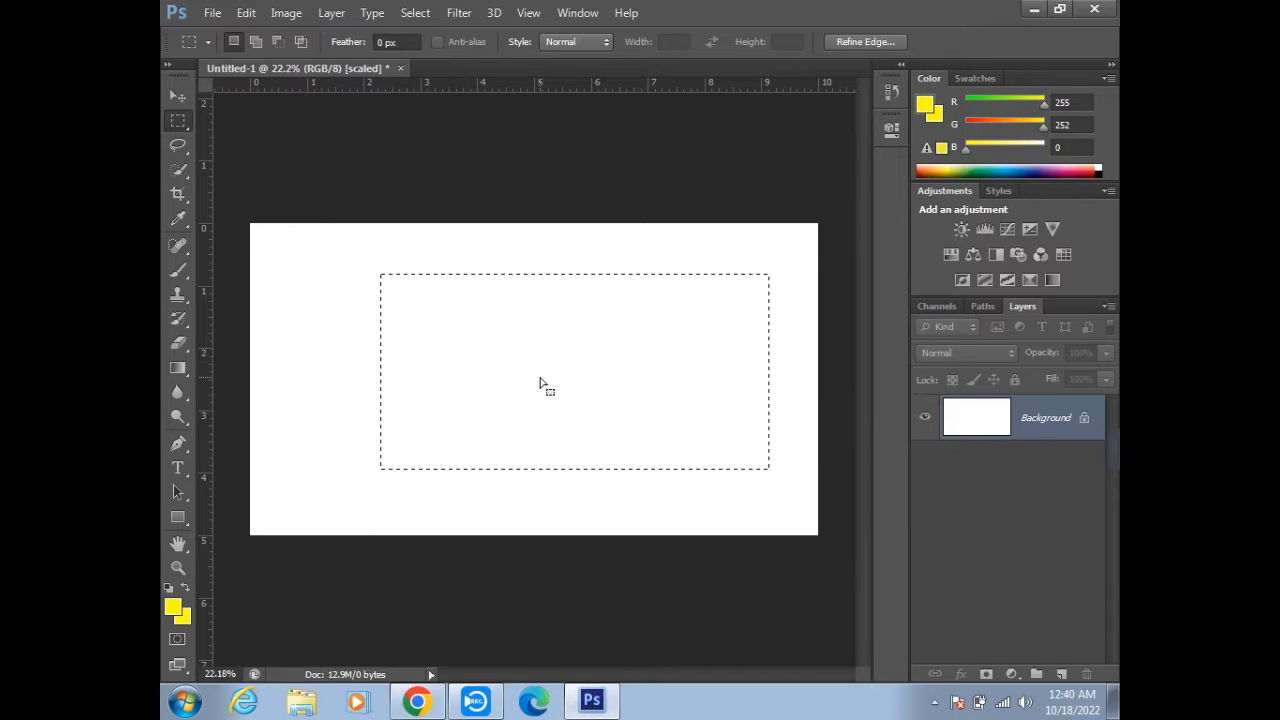
pyautogui.moveTo(614, 380); pyautogui.dragTo(583, 376)
pyautogui.click(631, 358)
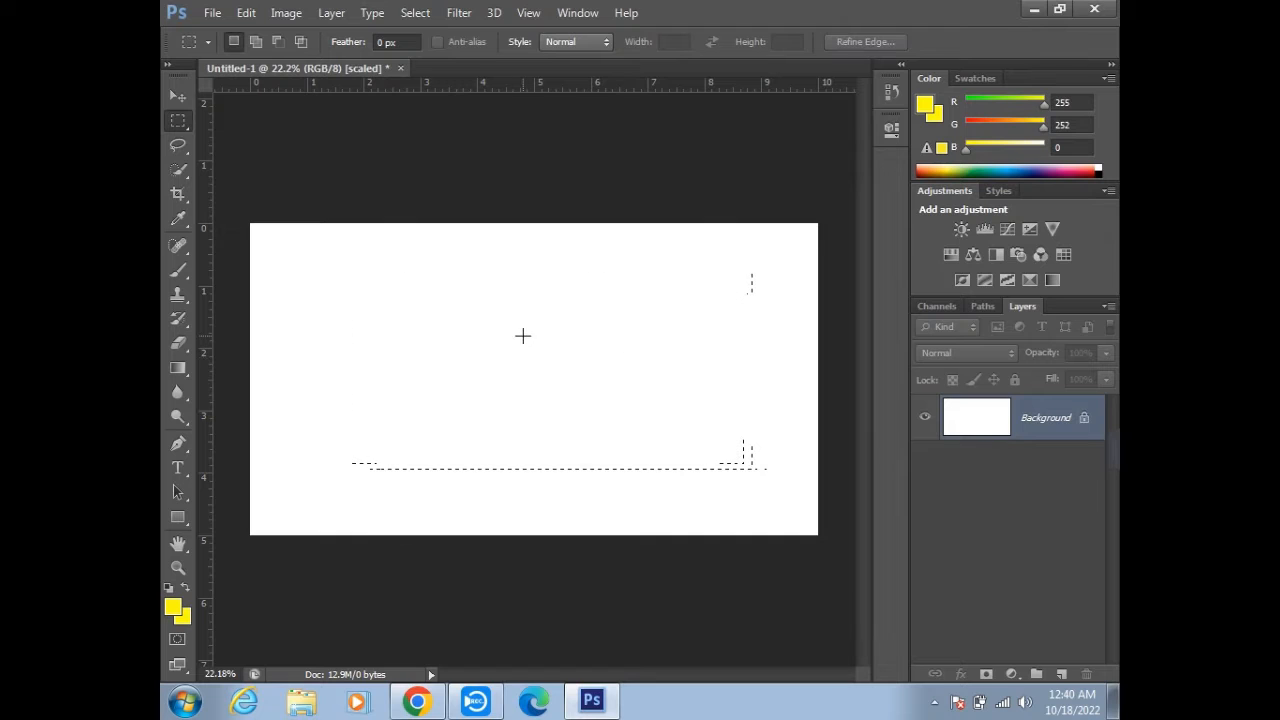
pyautogui.moveTo(370, 262); pyautogui.dragTo(697, 439)
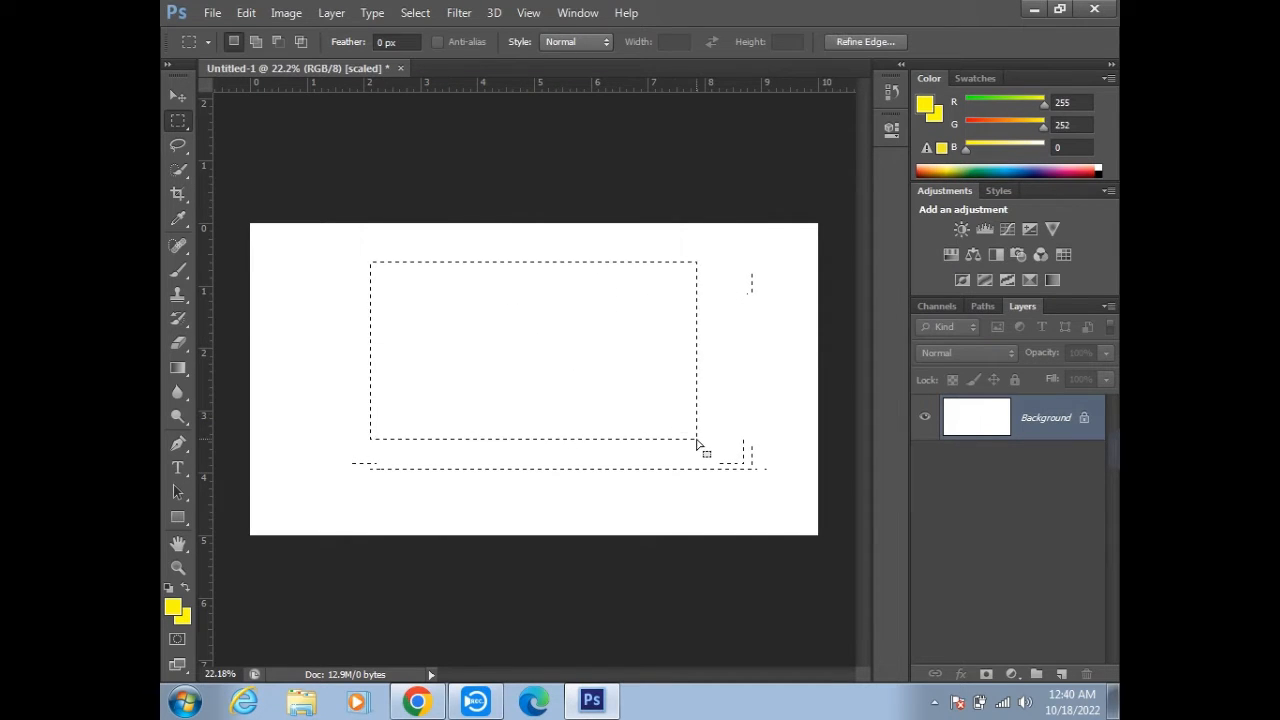
# - Close the document without saving and create a new white 10 × 5 inch RGB document at 300 pixels/inch
pyautogui.click(400, 68)
pyautogui.click(642, 276)
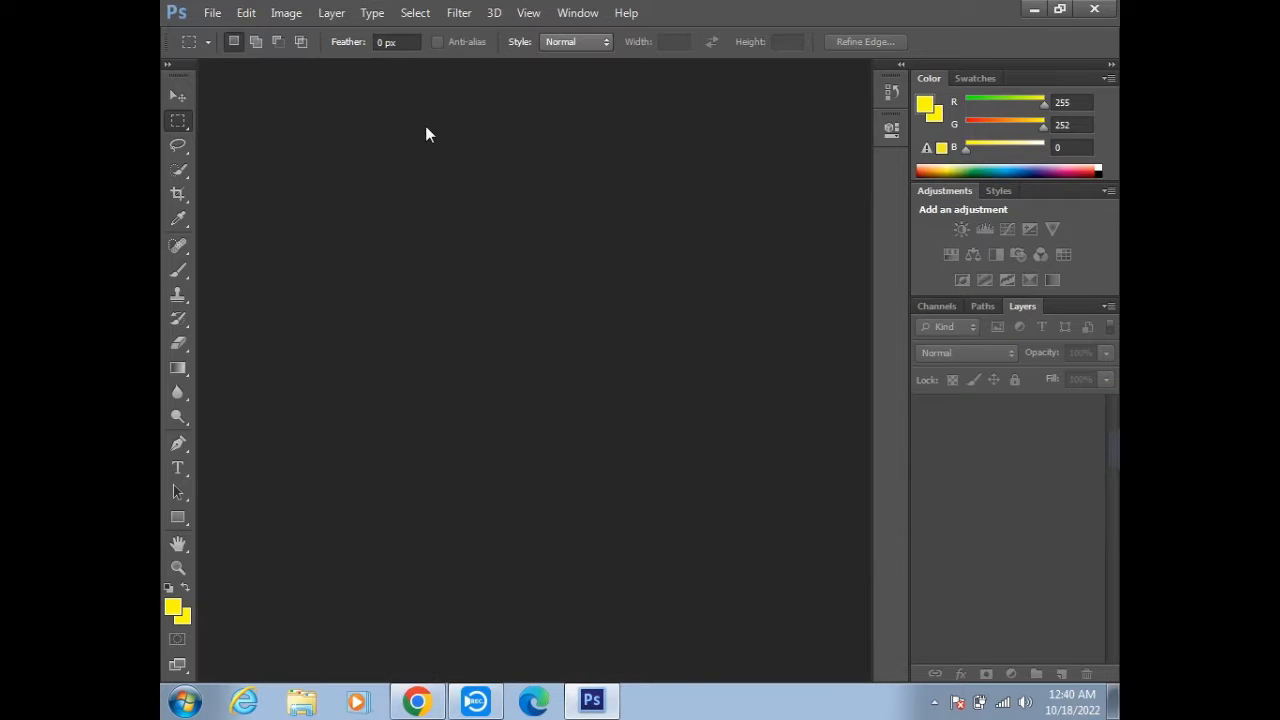
pyautogui.click(211, 13)
pyautogui.click(224, 34)
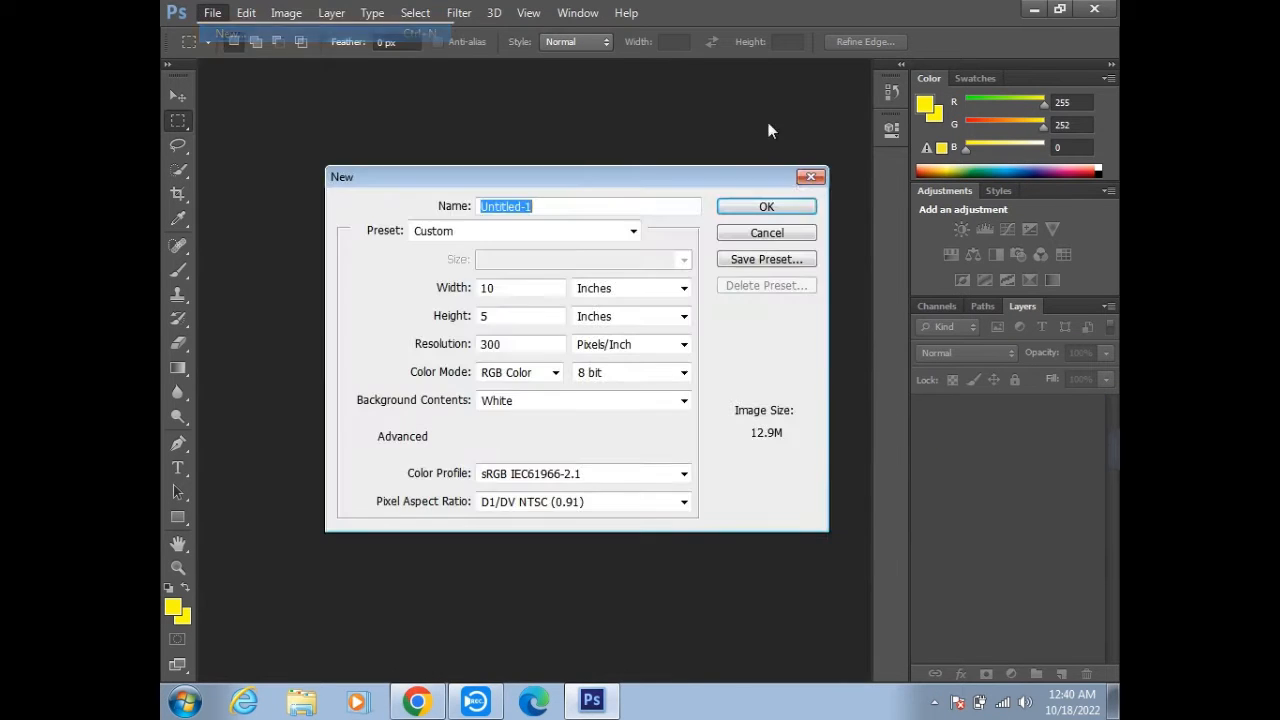
pyautogui.click(787, 208)
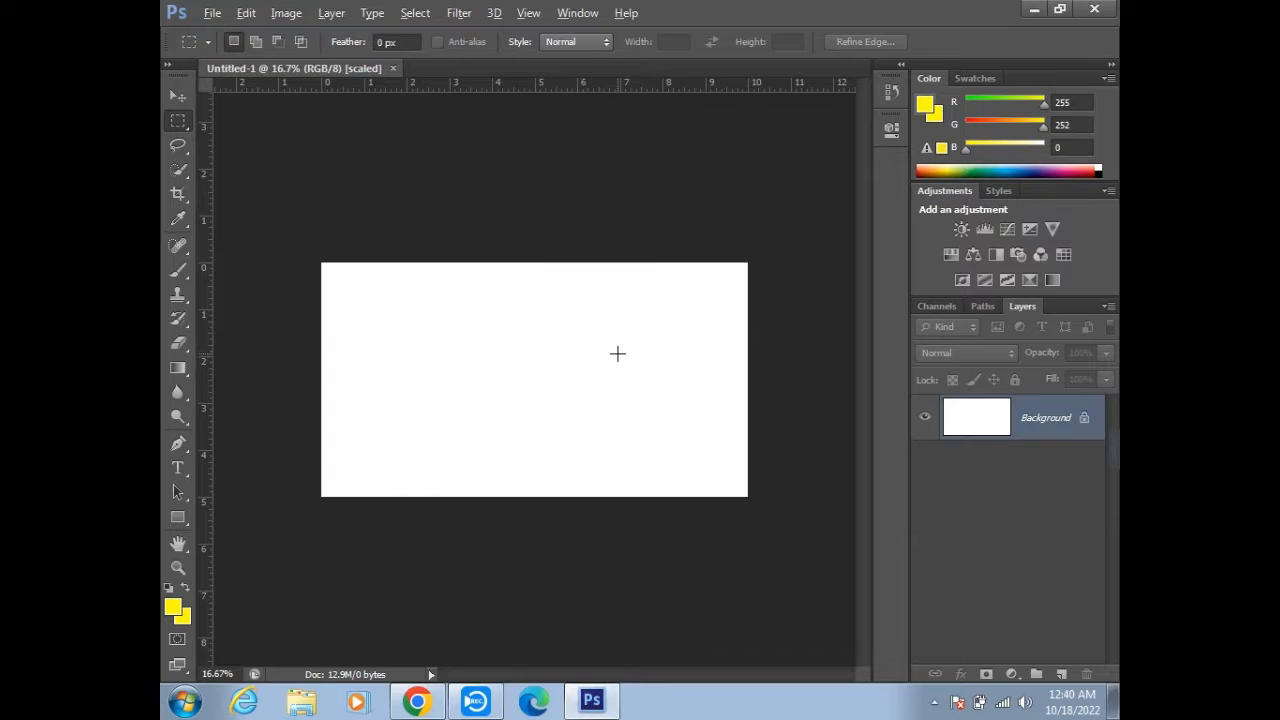
# - Draw a rectangular marquee selection about 5.2 × 3.1 inches near the middle of the canvas
pyautogui.scroll(2, 618, 353)
pyautogui.moveTo(361, 249); pyautogui.dragTo(685, 460)
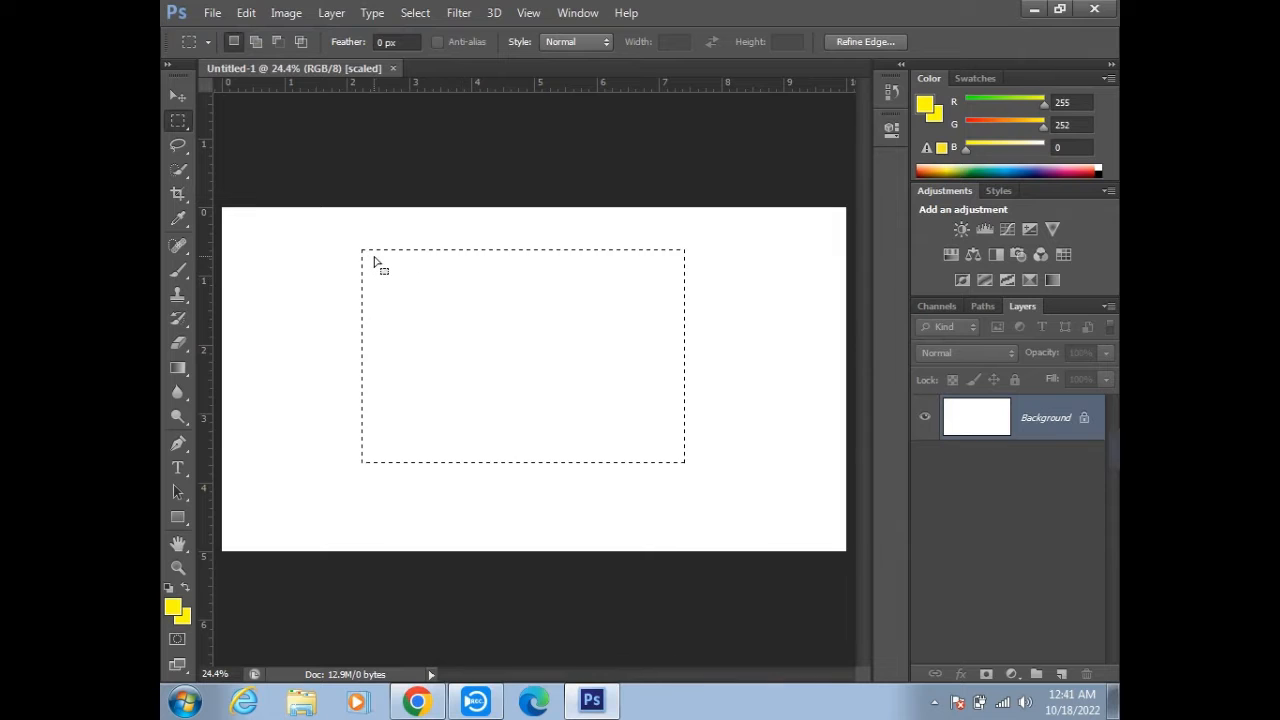
pyautogui.scroll(5, 380, 262)
pyautogui.scroll(2, 394, 263)
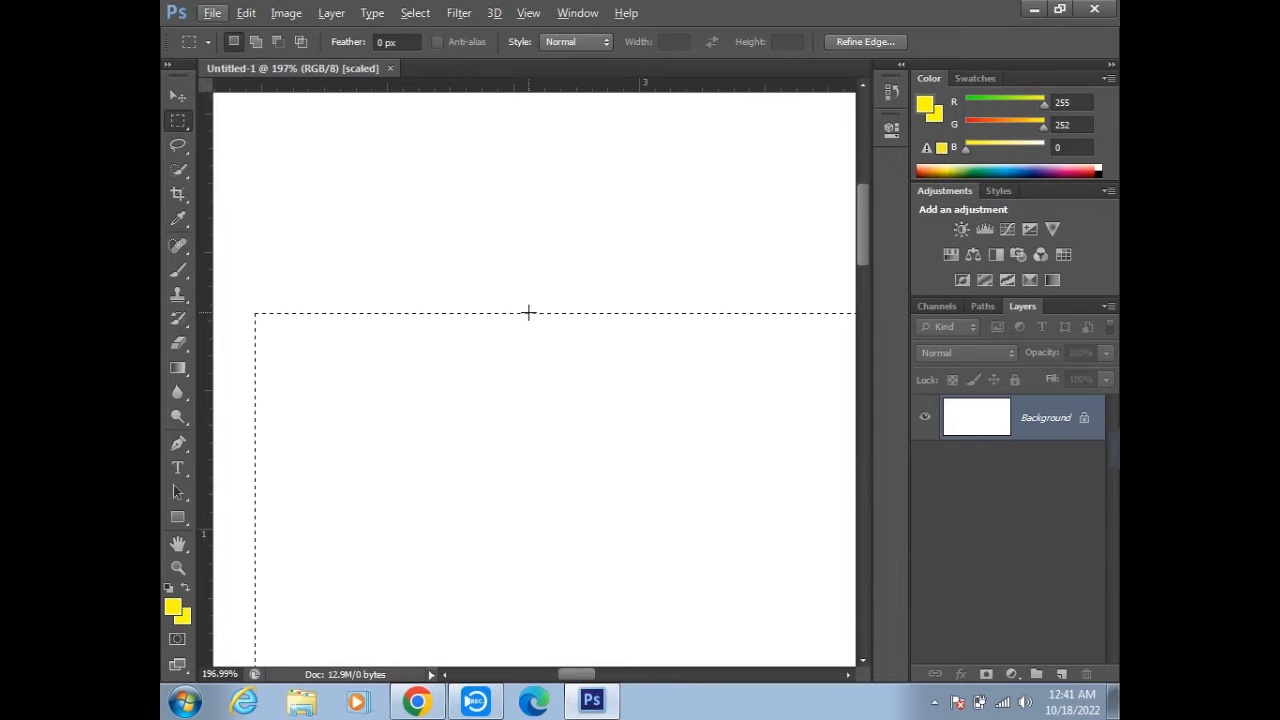
pyautogui.scroll(-5, 558, 313)
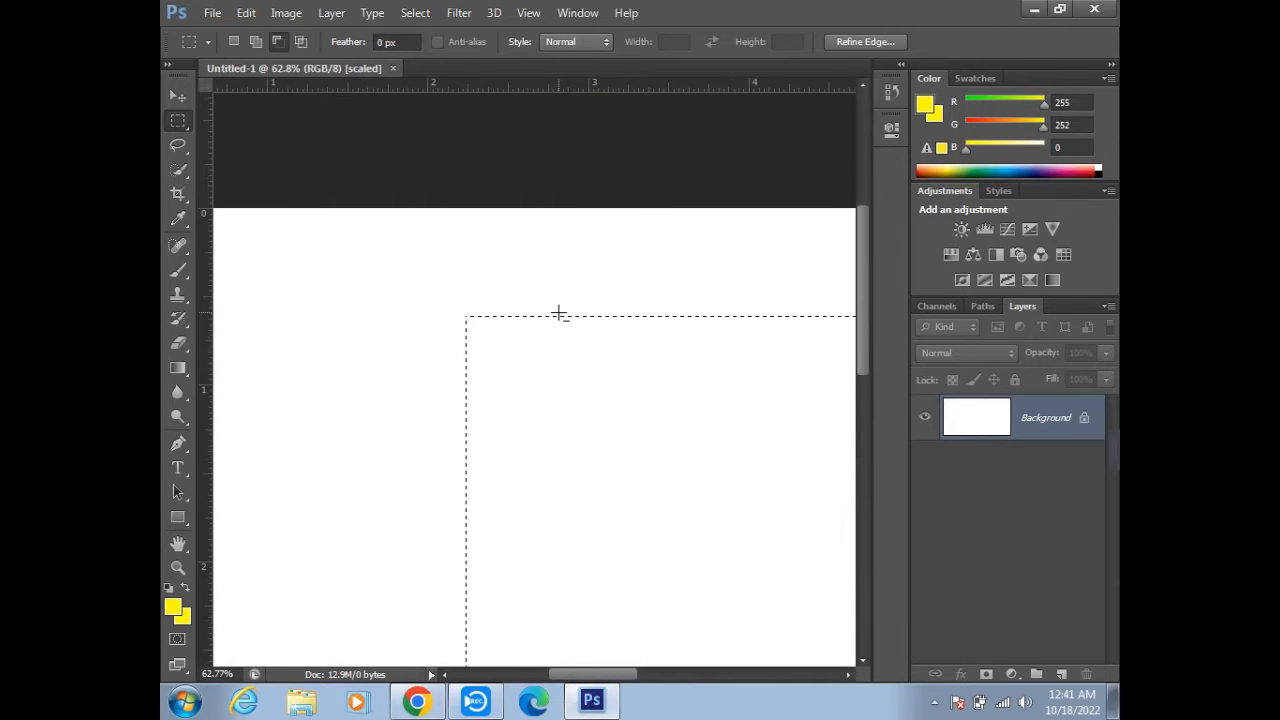
pyautogui.scroll(-3, 558, 313)
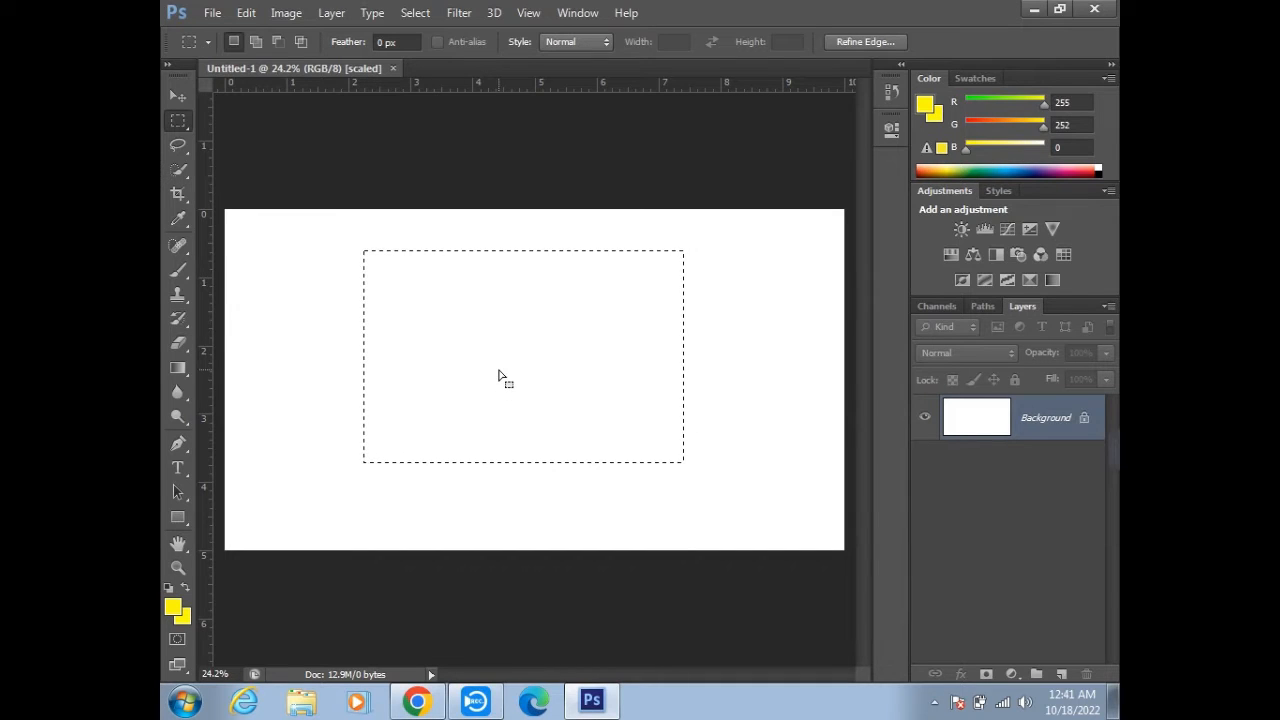
# - Paint the whole rectangular selection solid yellow with the 600 px Brush tool
pyautogui.click(183, 273)
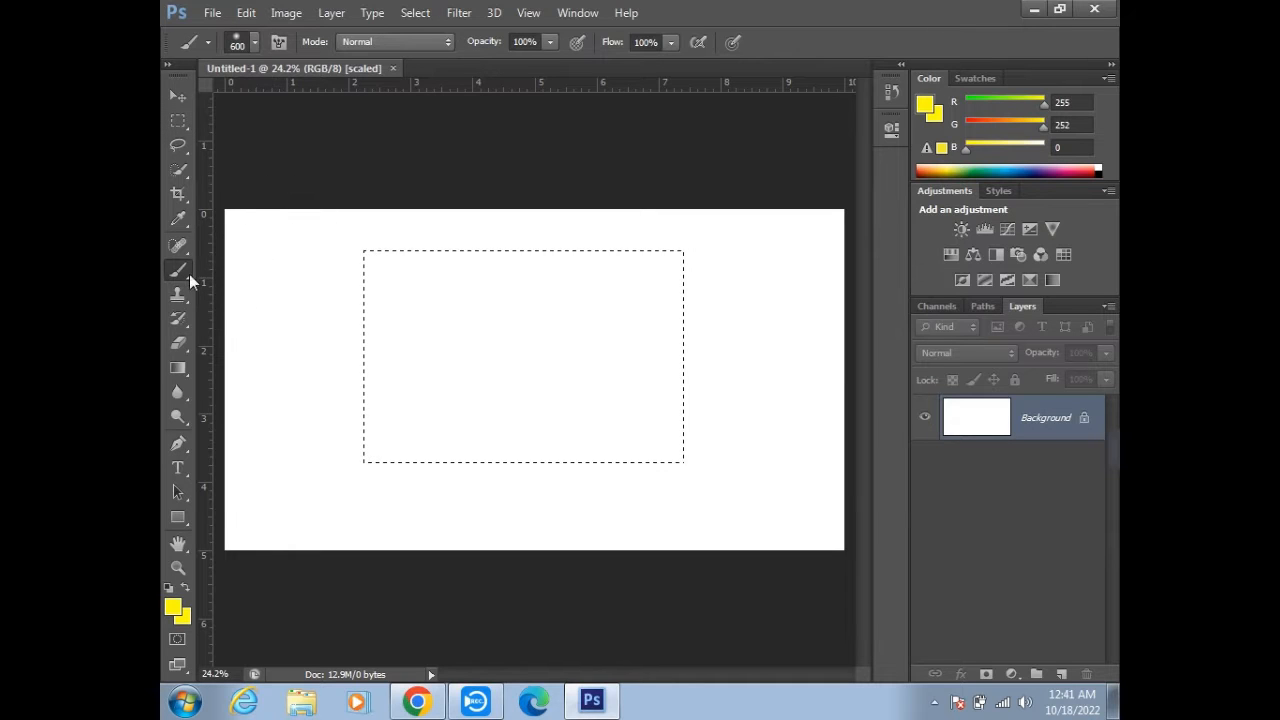
pyautogui.moveTo(273, 447); pyautogui.dragTo(277, 214)
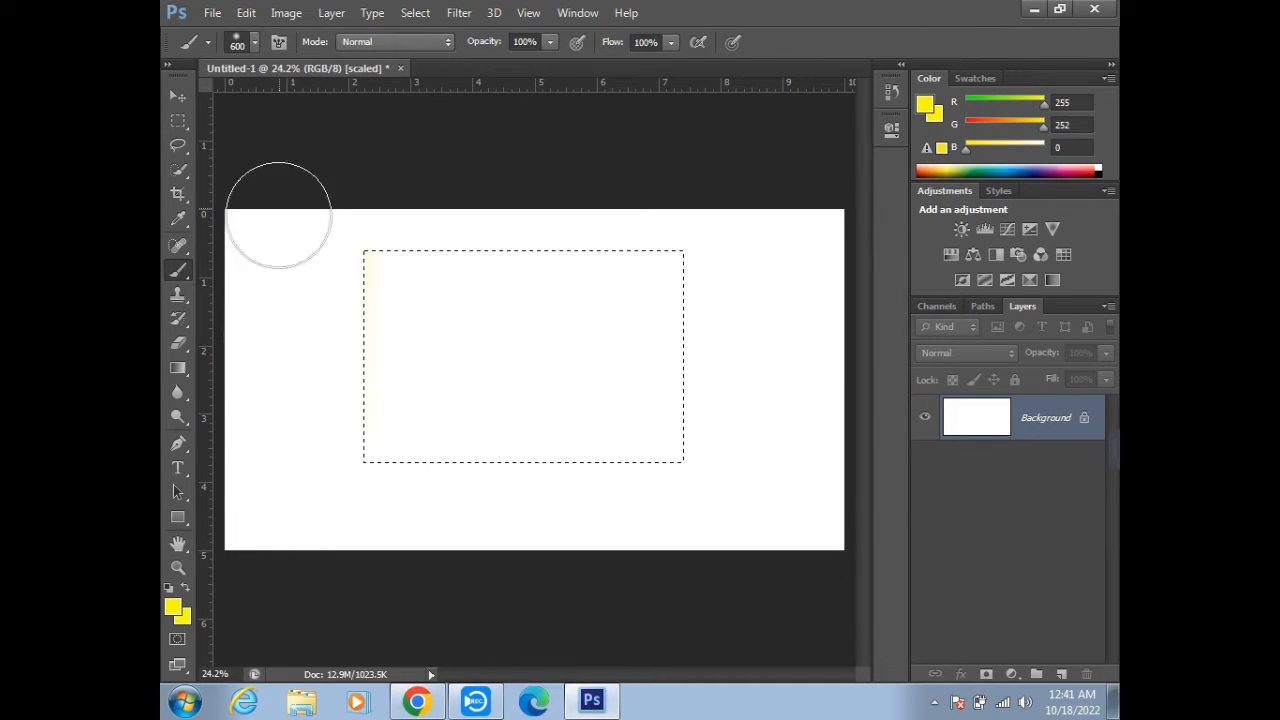
pyautogui.moveTo(266, 422)
pyautogui.mouseDown()
pyautogui.moveTo(437, 546)
pyautogui.moveTo(680, 520)
pyautogui.moveTo(786, 400)
pyautogui.mouseUp()
pyautogui.moveTo(759, 251)
pyautogui.mouseDown()
pyautogui.moveTo(771, 342)
pyautogui.moveTo(723, 294)
pyautogui.mouseUp()
pyautogui.moveTo(797, 280)
pyautogui.mouseDown()
pyautogui.moveTo(771, 249)
pyautogui.moveTo(717, 260)
pyautogui.moveTo(763, 271)
pyautogui.moveTo(632, 300)
pyautogui.mouseUp()
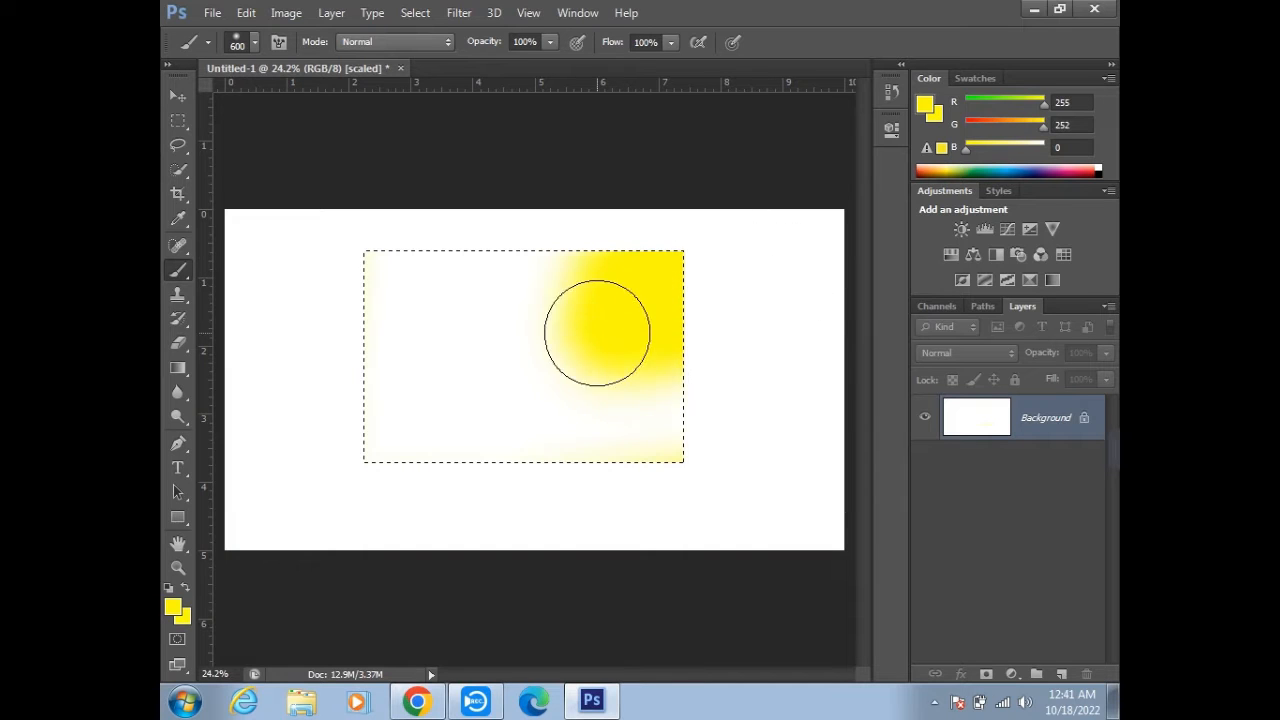
pyautogui.moveTo(599, 366)
pyautogui.mouseDown()
pyautogui.moveTo(638, 450)
pyautogui.moveTo(757, 454)
pyautogui.moveTo(448, 473)
pyautogui.mouseUp()
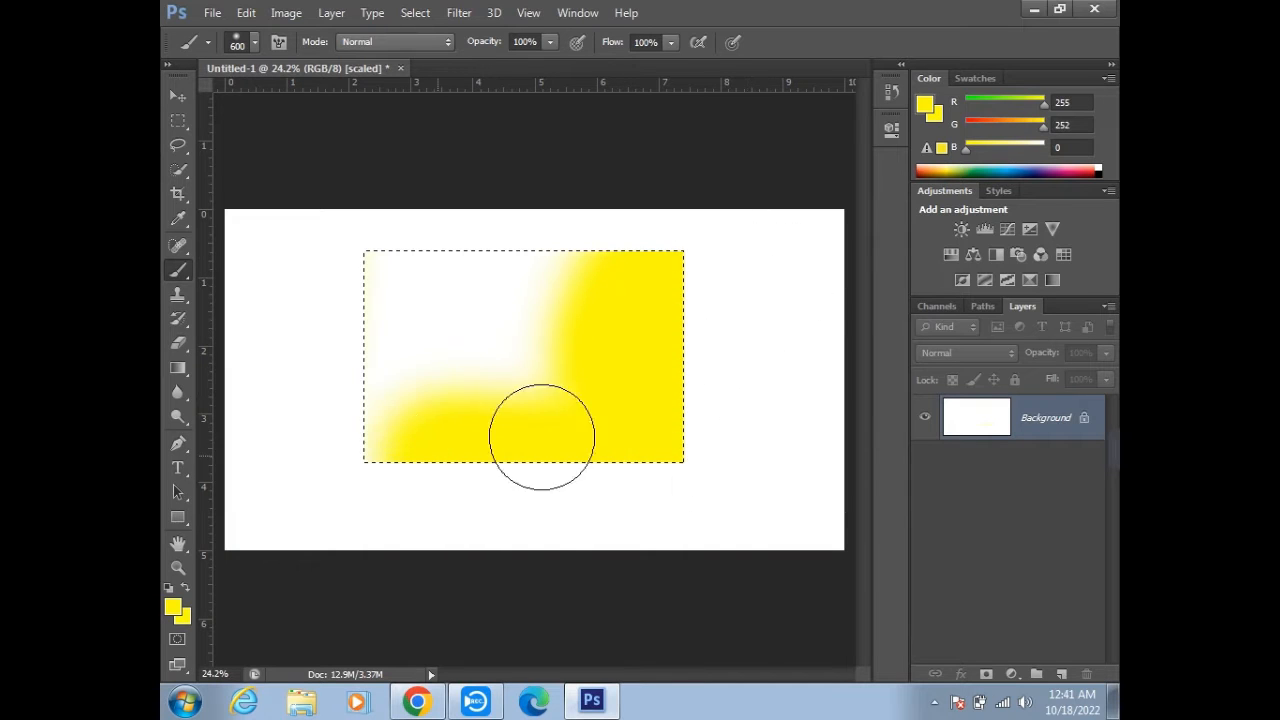
pyautogui.moveTo(341, 373); pyautogui.dragTo(311, 294)
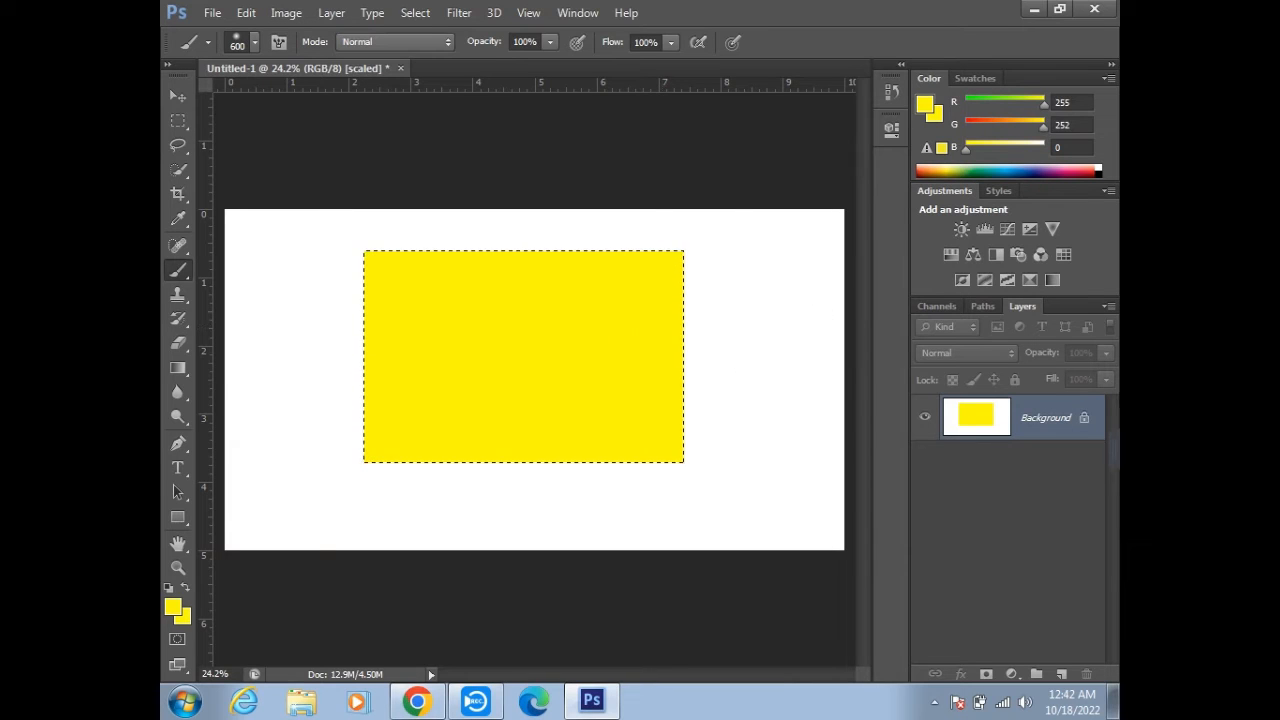
# - Convert the Background into a regular layer named Layer 0 and lock all of its attributes
pyautogui.doubleClick(1084, 422)
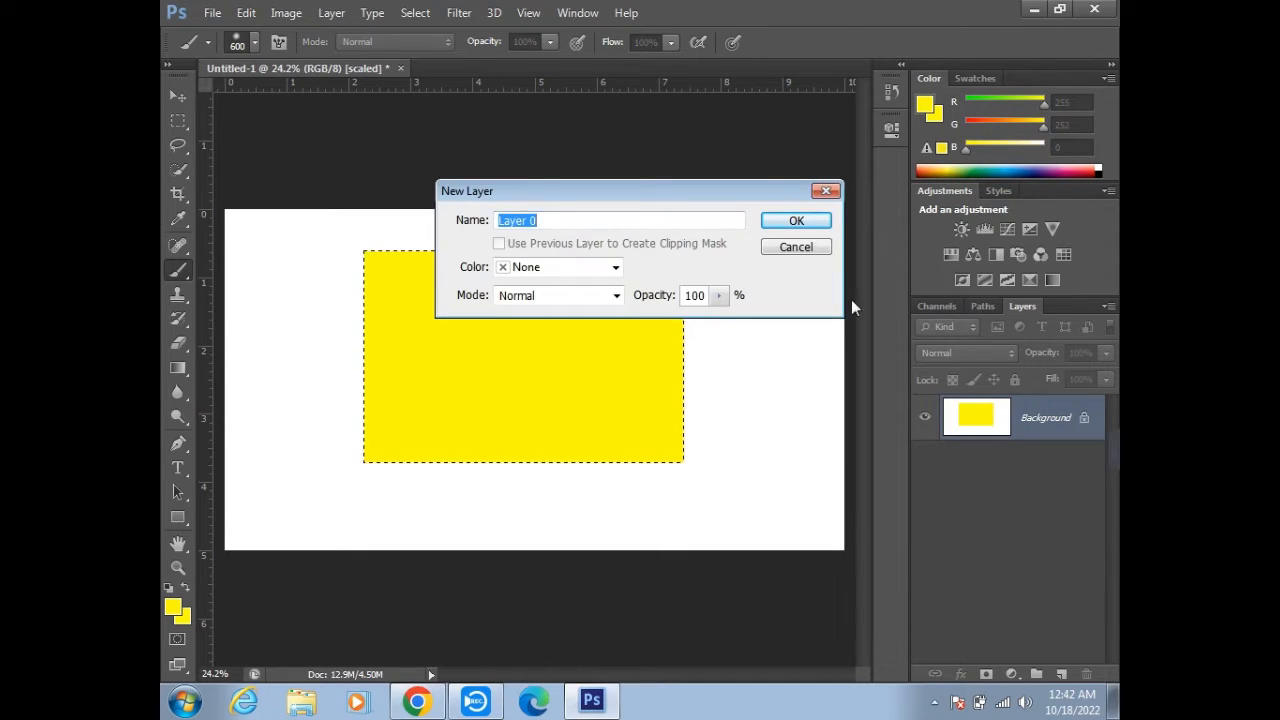
pyautogui.click(788, 221)
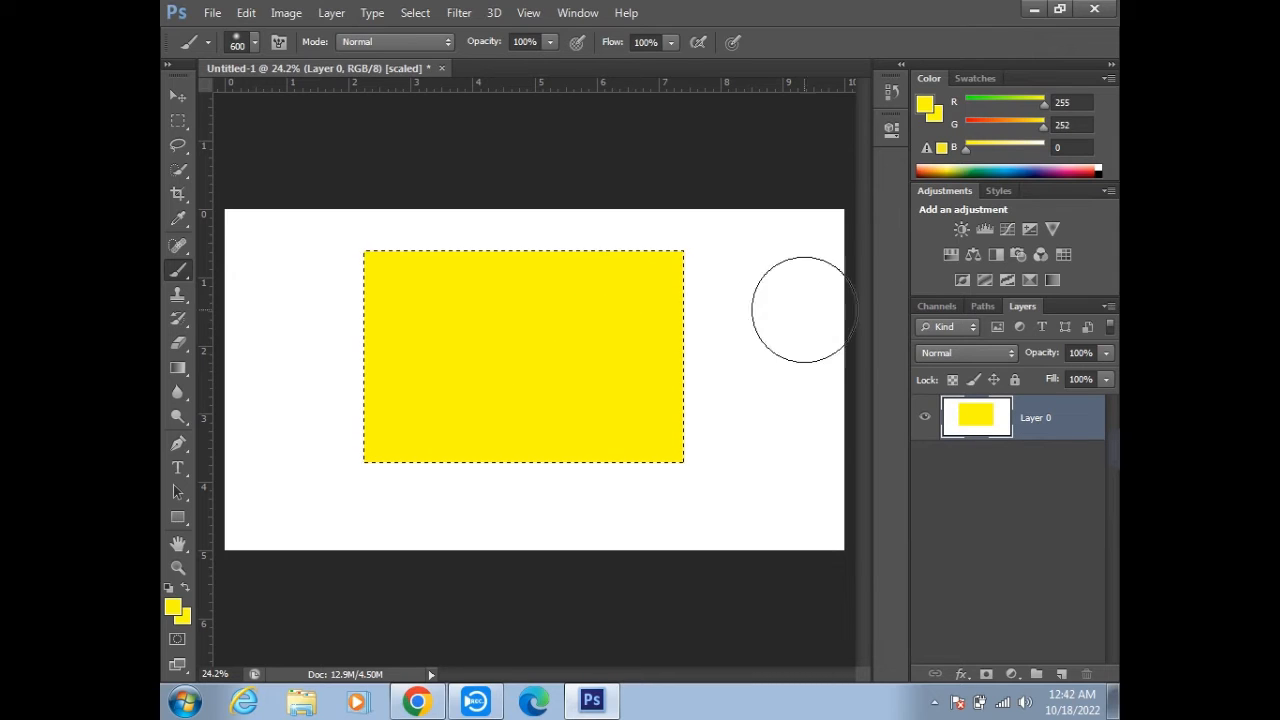
pyautogui.click(1012, 381)
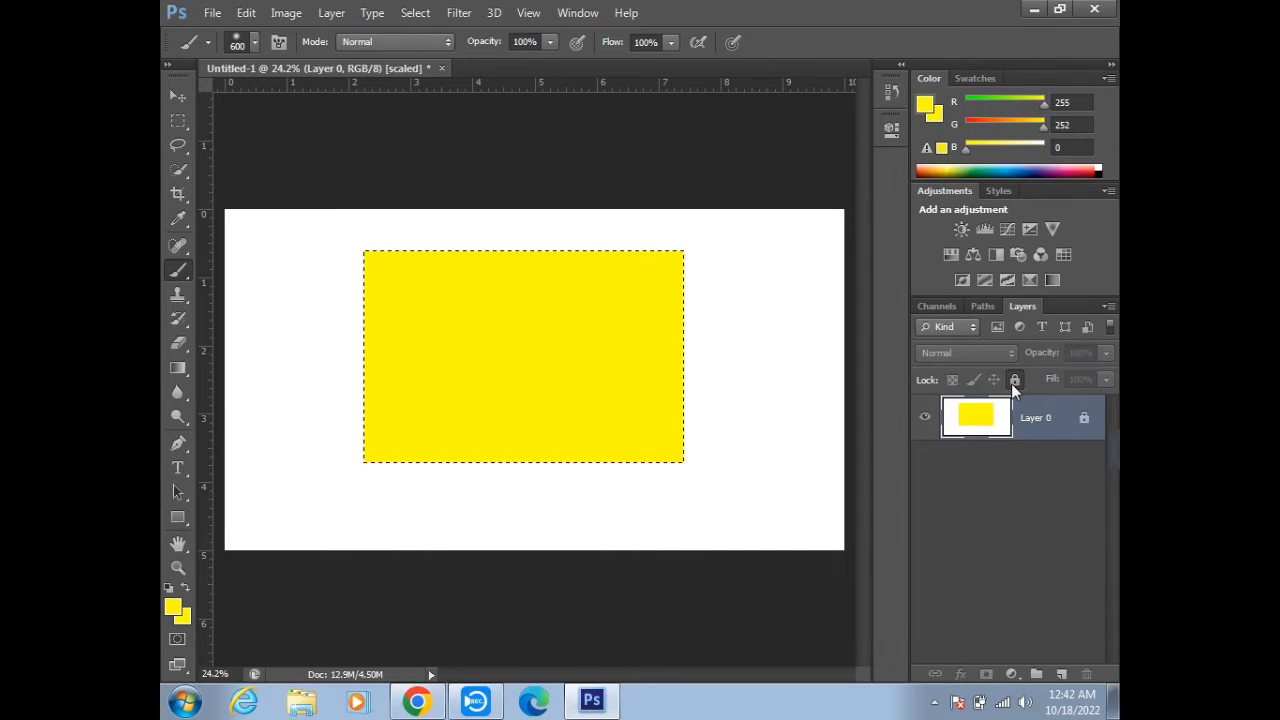
# - Try to unlock the fully locked layer, and undo the lock and the Background conversion
pyautogui.click(1084, 420)
pyautogui.click(622, 277)
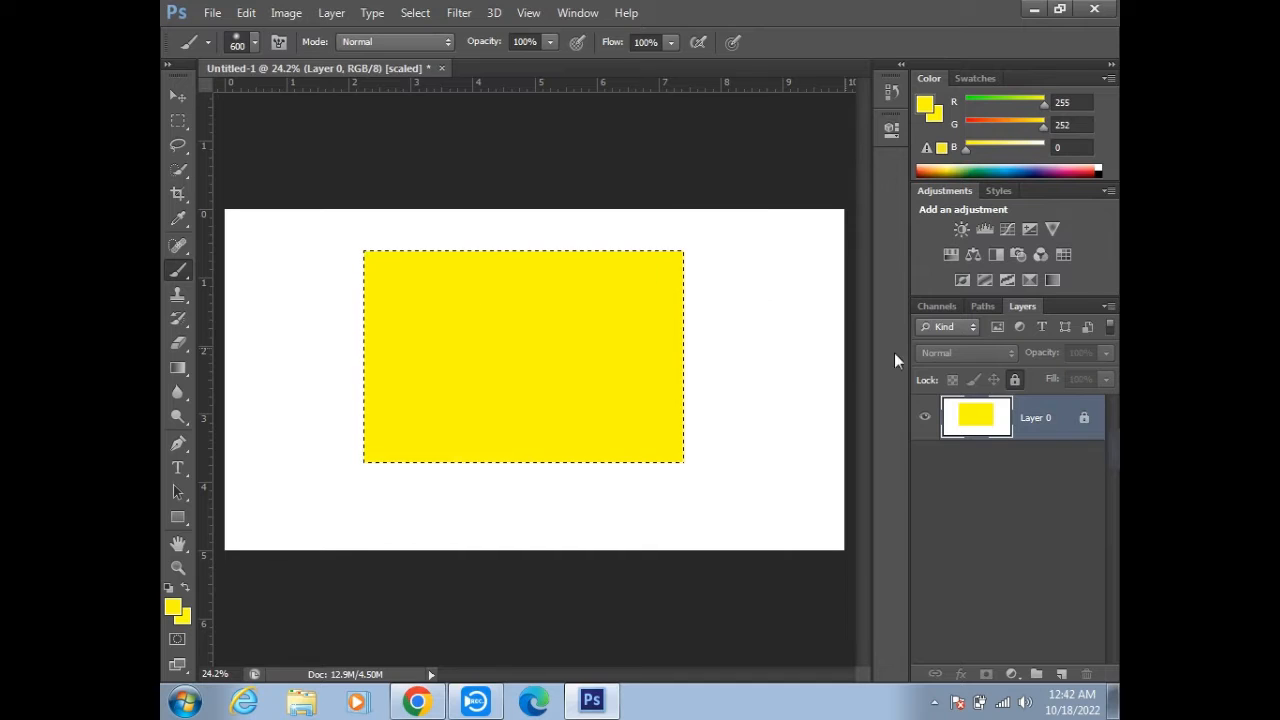
pyautogui.click(1085, 427)
pyautogui.click(622, 277)
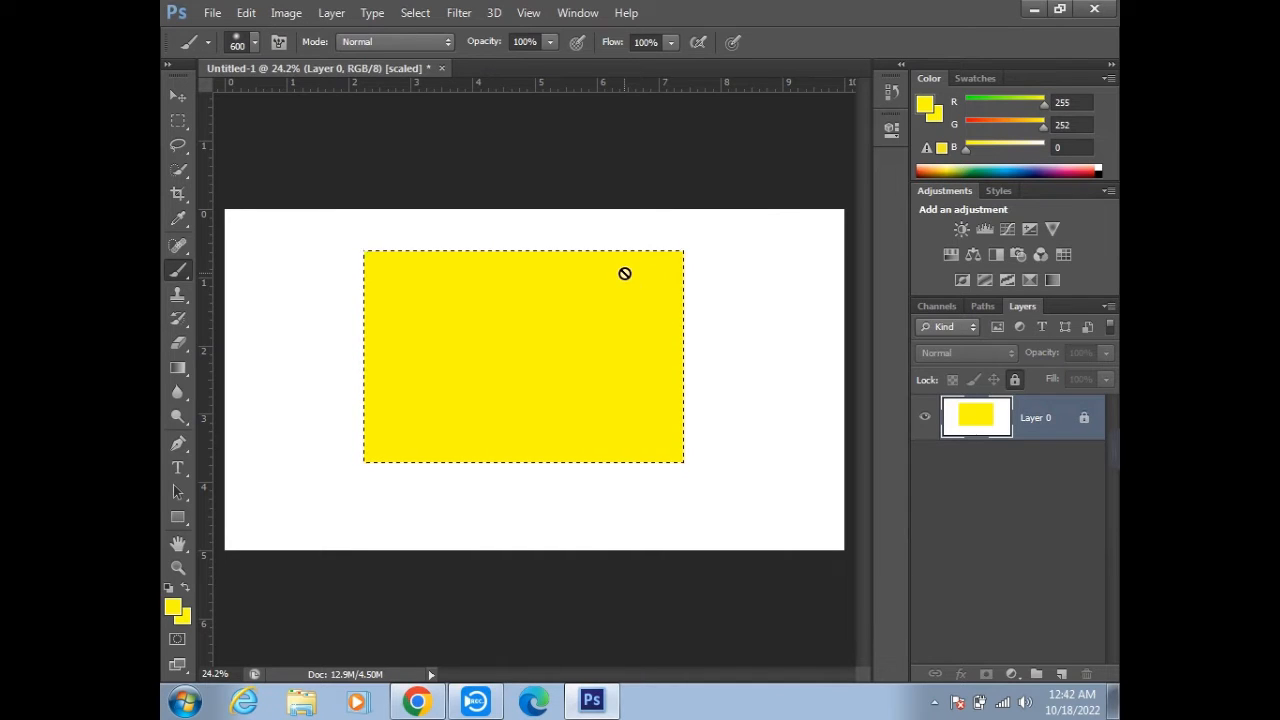
pyautogui.hotkey('ctrl', 'z')
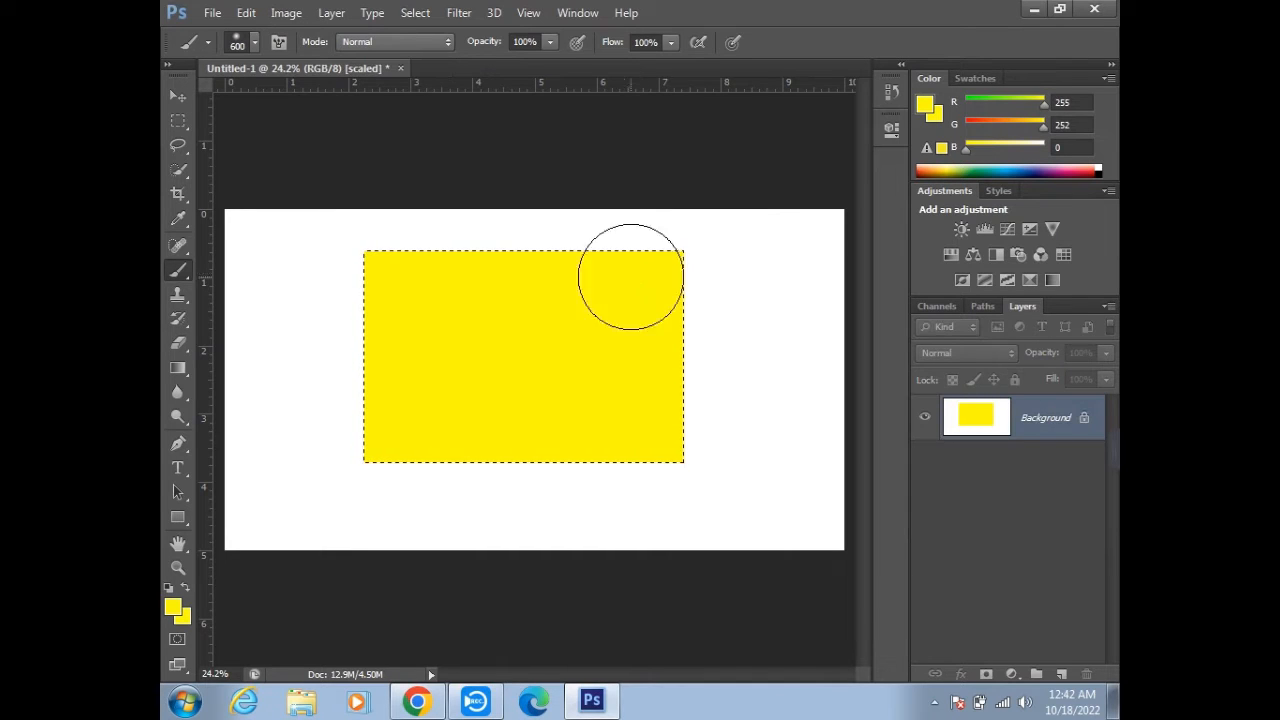
# - Convert the Background into the regular layer Layer 0 and copy the selected yellow rectangle onto a new layer
pyautogui.doubleClick(1085, 427)
pyautogui.click(810, 220)
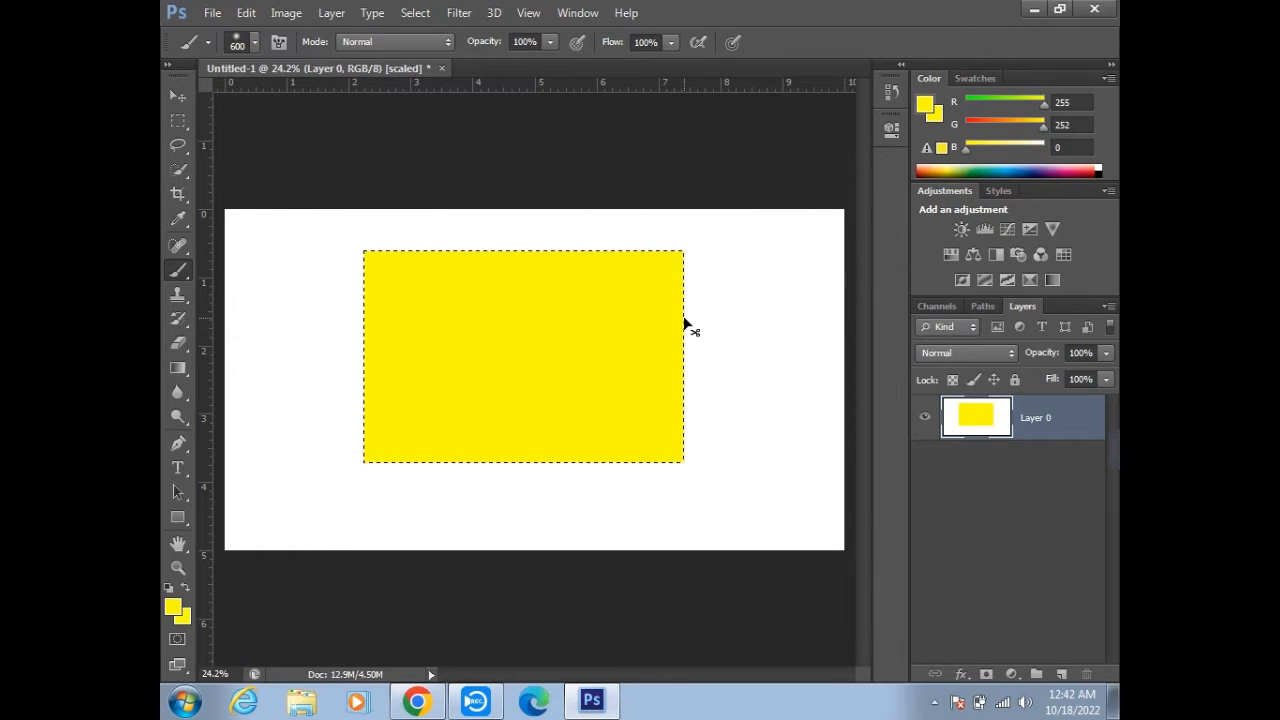
pyautogui.hotkey('ctrl', 'j')
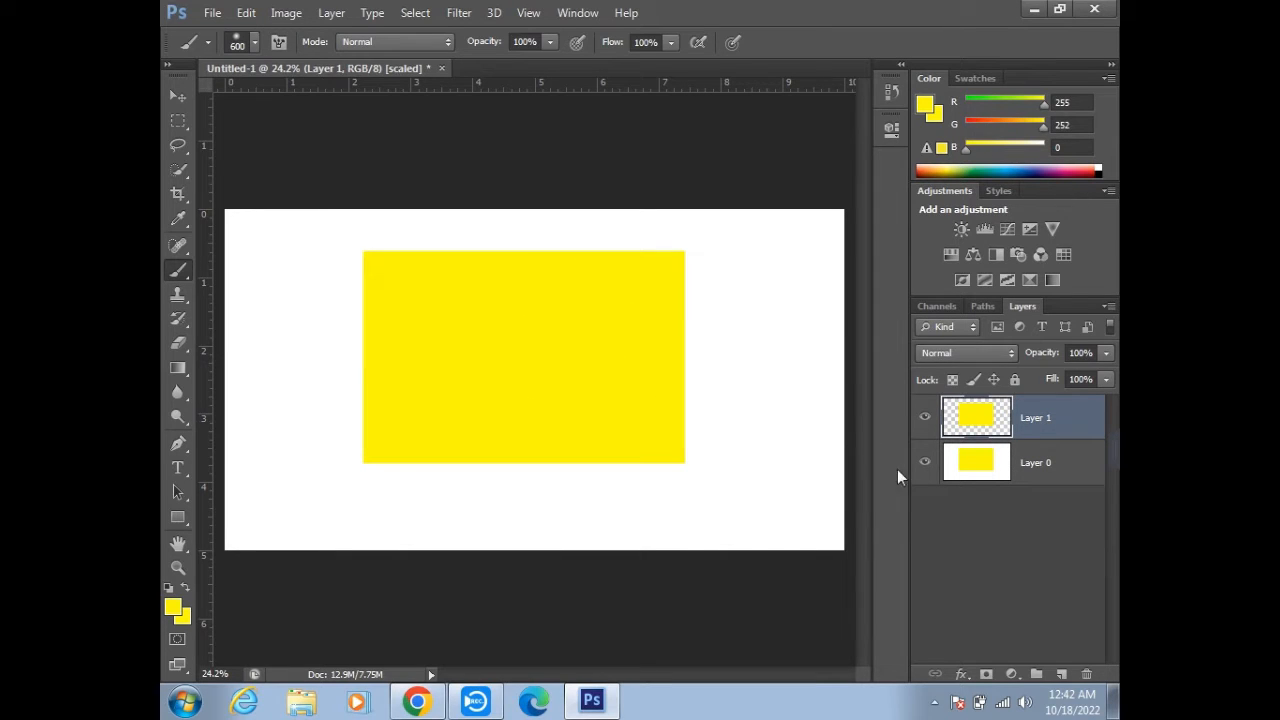
# - Hide Layer 0, nudge the copied yellow rectangle with the Move tool, undo the move and show Layer 0 again
pyautogui.click(924, 463)
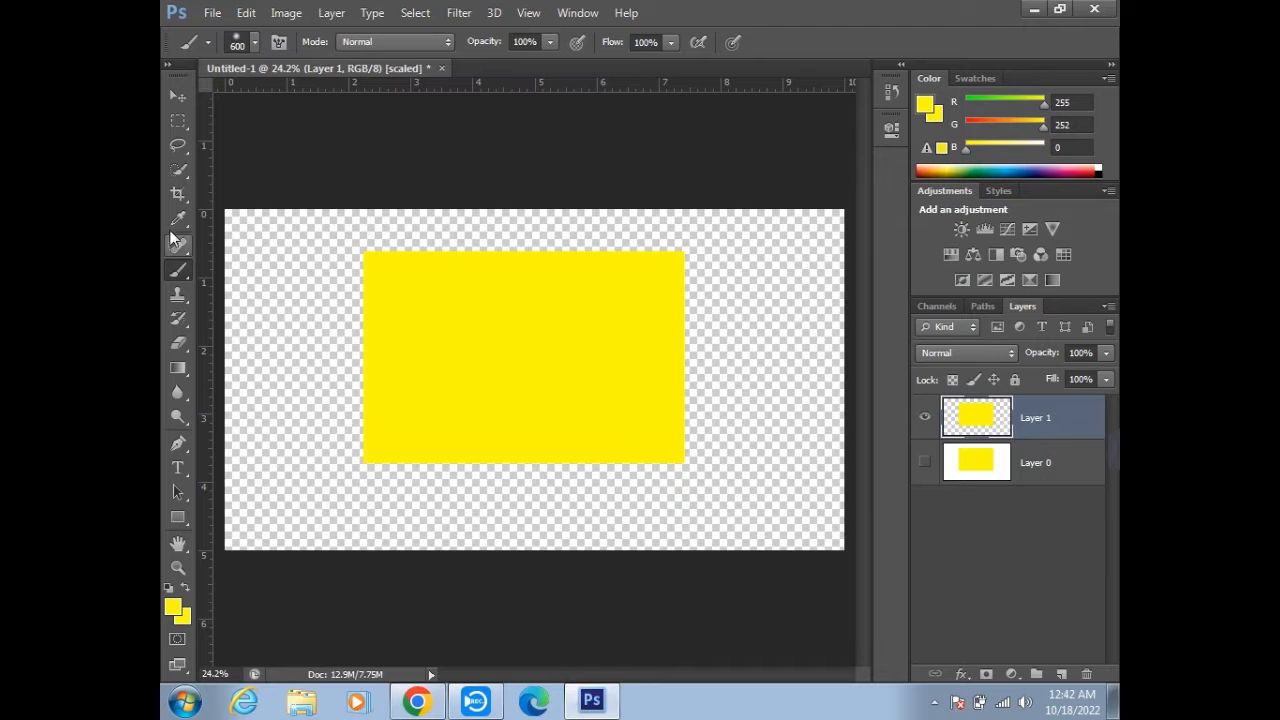
pyautogui.click(178, 96)
pyautogui.moveTo(590, 380)
pyautogui.mouseDown()
pyautogui.moveTo(546, 400)
pyautogui.moveTo(861, 226)
pyautogui.moveTo(628, 369)
pyautogui.moveTo(580, 383)
pyautogui.mouseUp()
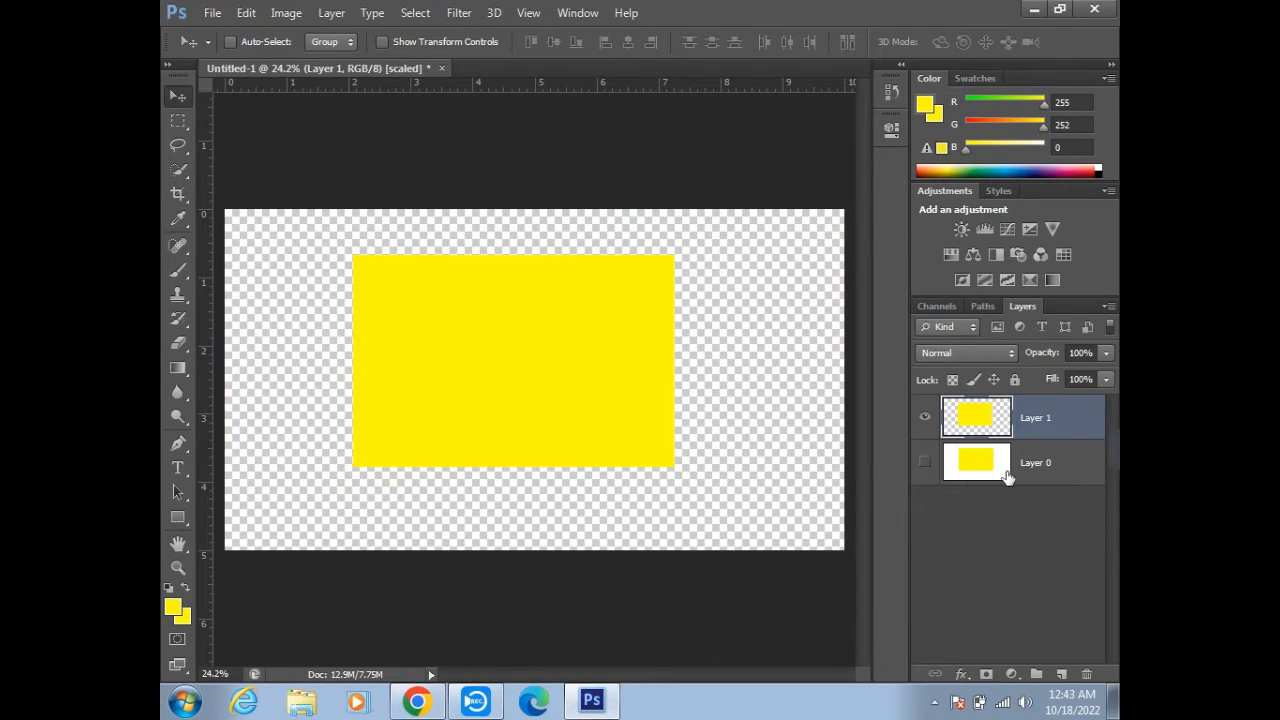
pyautogui.click(924, 466)
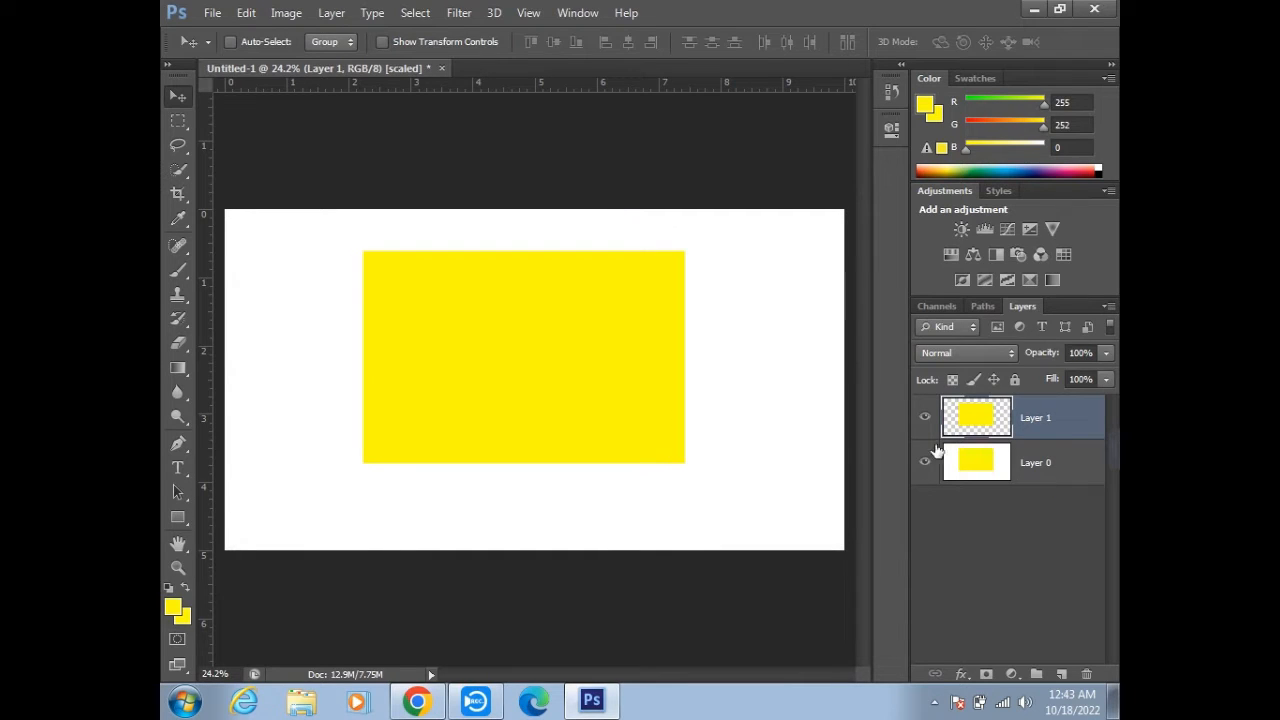
# - Revert the layers to the locked Background and fill the rectangular selection with yellow (fffc00) using a 600 px brush
pyautogui.click(948, 467)
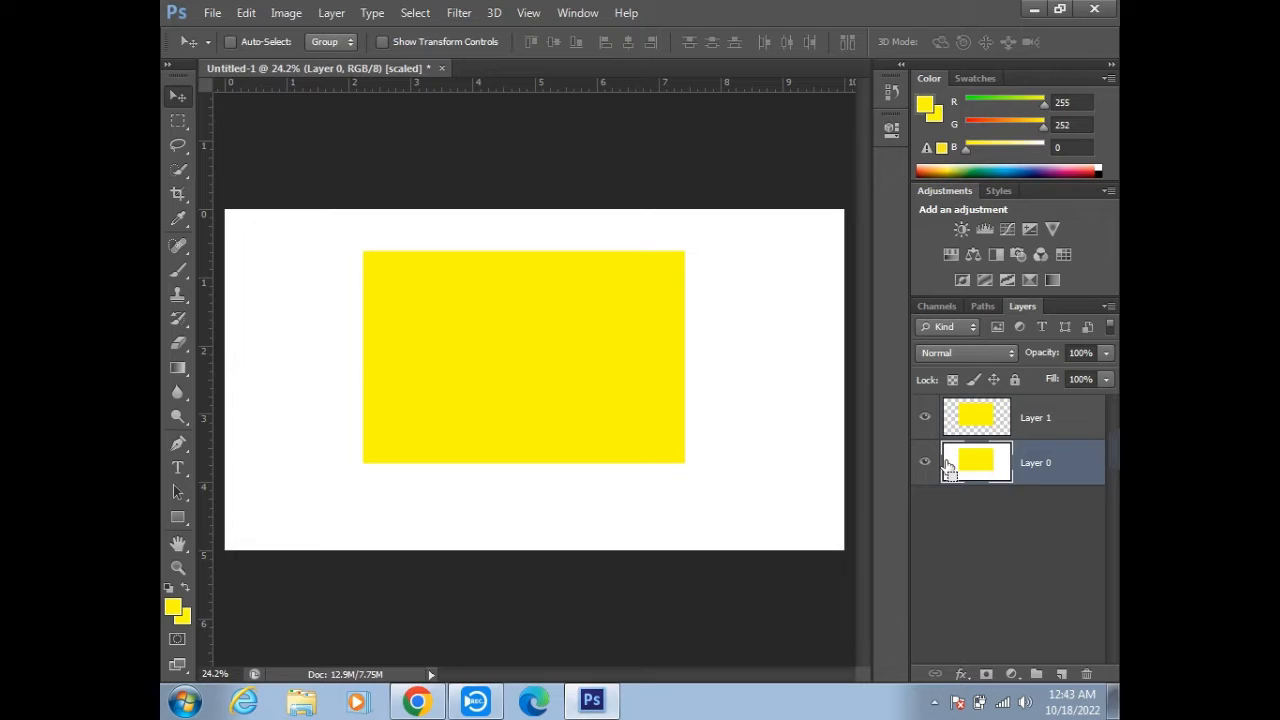
pyautogui.keyDown('ctrl'); pyautogui.click(948, 467); pyautogui.keyUp('ctrl')
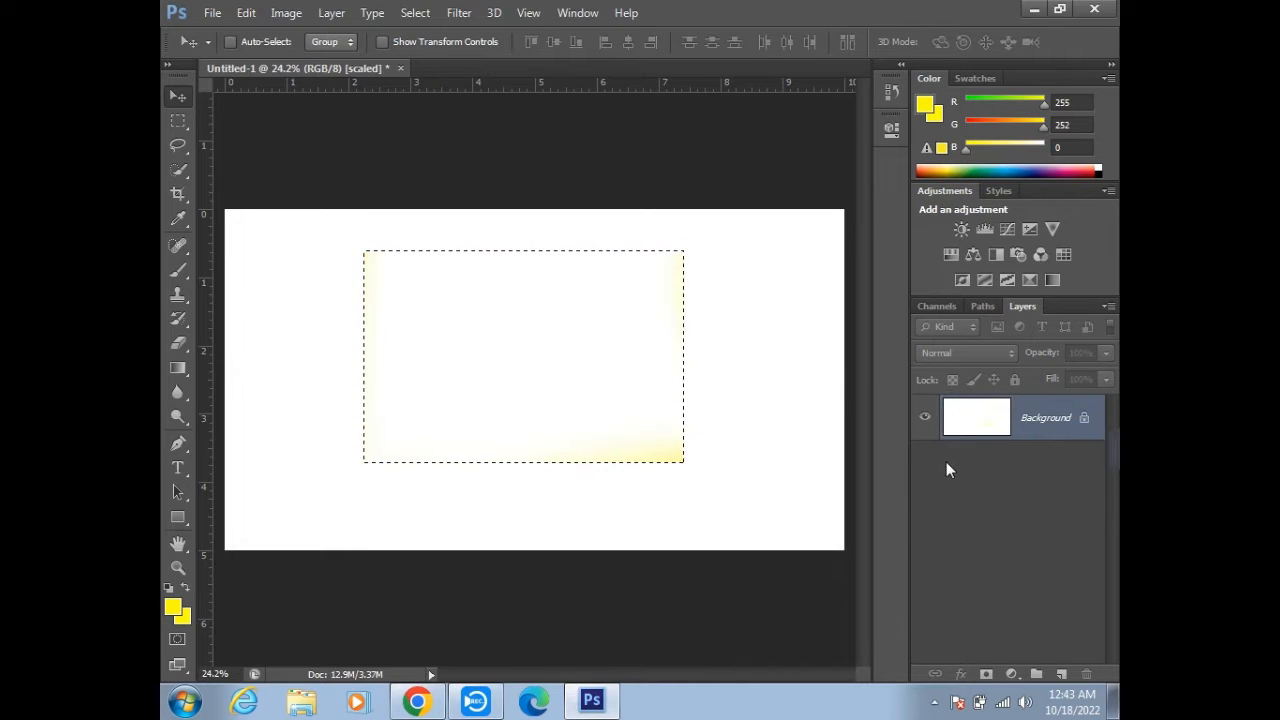
pyautogui.click(172, 606)
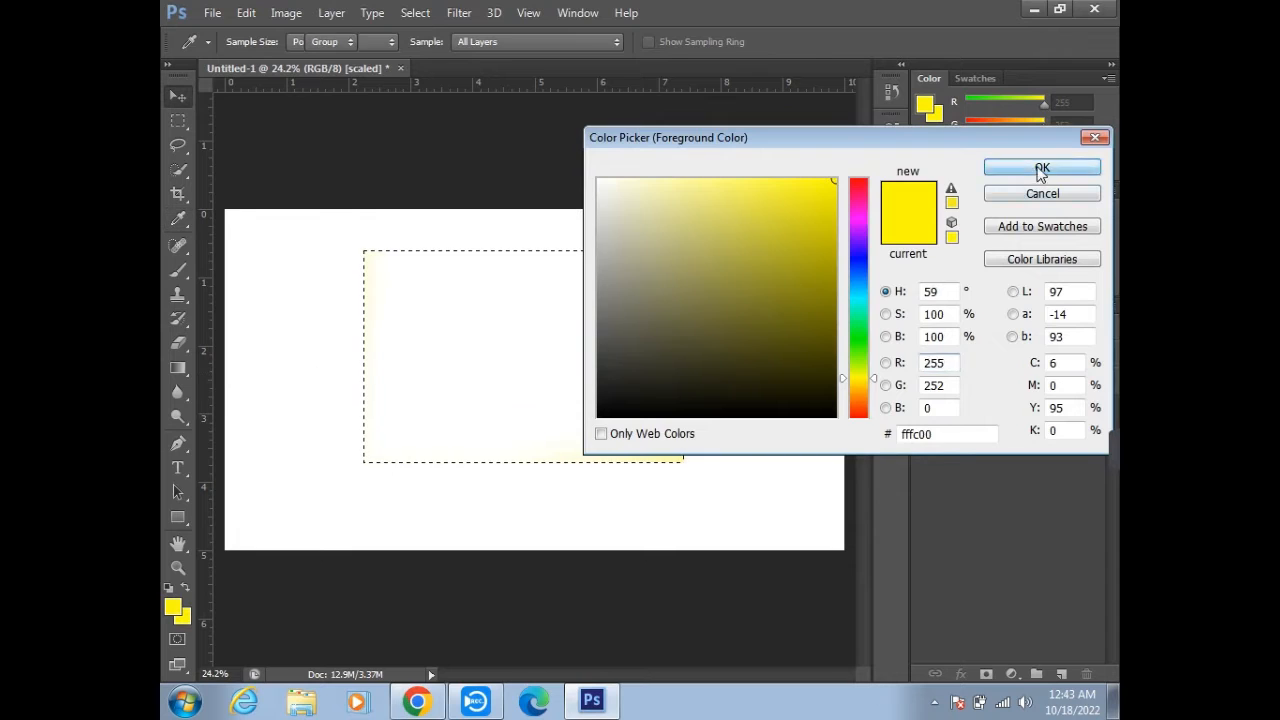
pyautogui.click(1041, 167)
pyautogui.click(172, 267)
pyautogui.moveTo(454, 263)
pyautogui.mouseDown()
pyautogui.moveTo(337, 309)
pyautogui.moveTo(265, 522)
pyautogui.moveTo(491, 486)
pyautogui.moveTo(589, 183)
pyautogui.moveTo(709, 209)
pyautogui.mouseUp()
pyautogui.moveTo(721, 292); pyautogui.dragTo(556, 324)
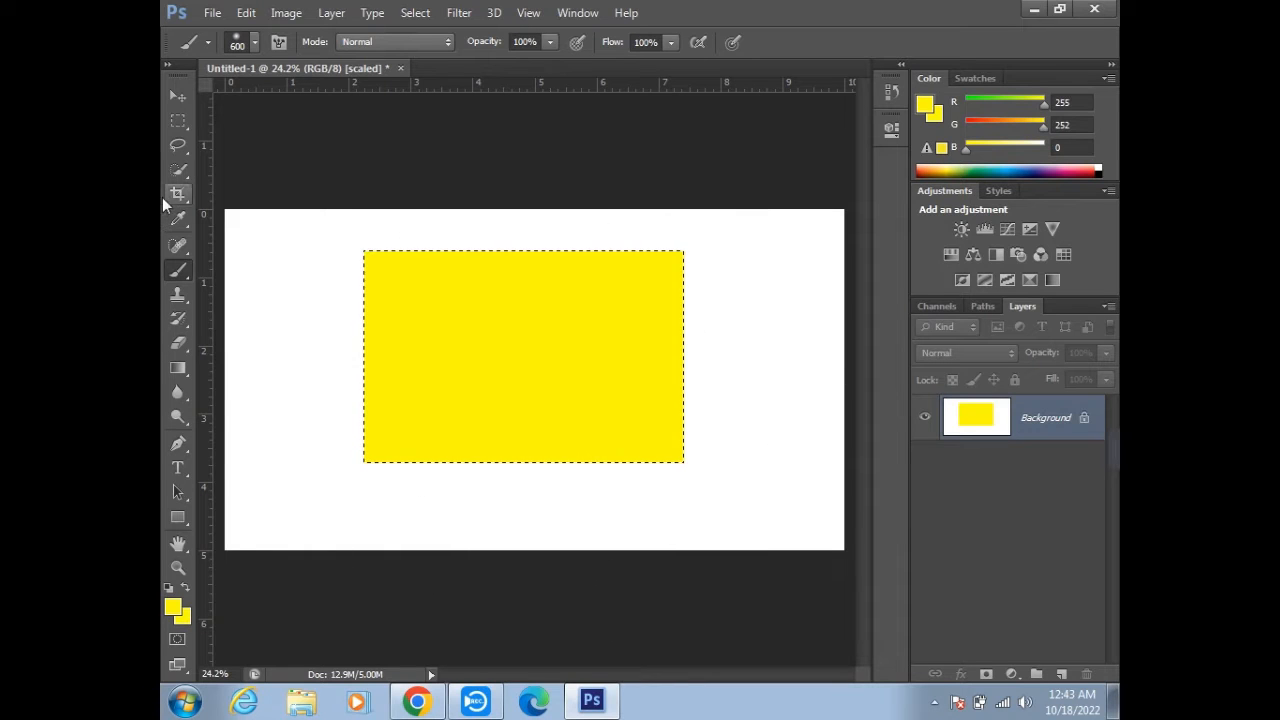
# - Shift the selected yellow rectangle around the canvas several times with the Move tool
pyautogui.click(178, 97)
pyautogui.moveTo(401, 315); pyautogui.dragTo(560, 408)
pyautogui.moveTo(478, 420); pyautogui.dragTo(620, 352)
pyautogui.moveTo(669, 317); pyautogui.dragTo(523, 408)
pyautogui.moveTo(597, 383); pyautogui.dragTo(731, 391)
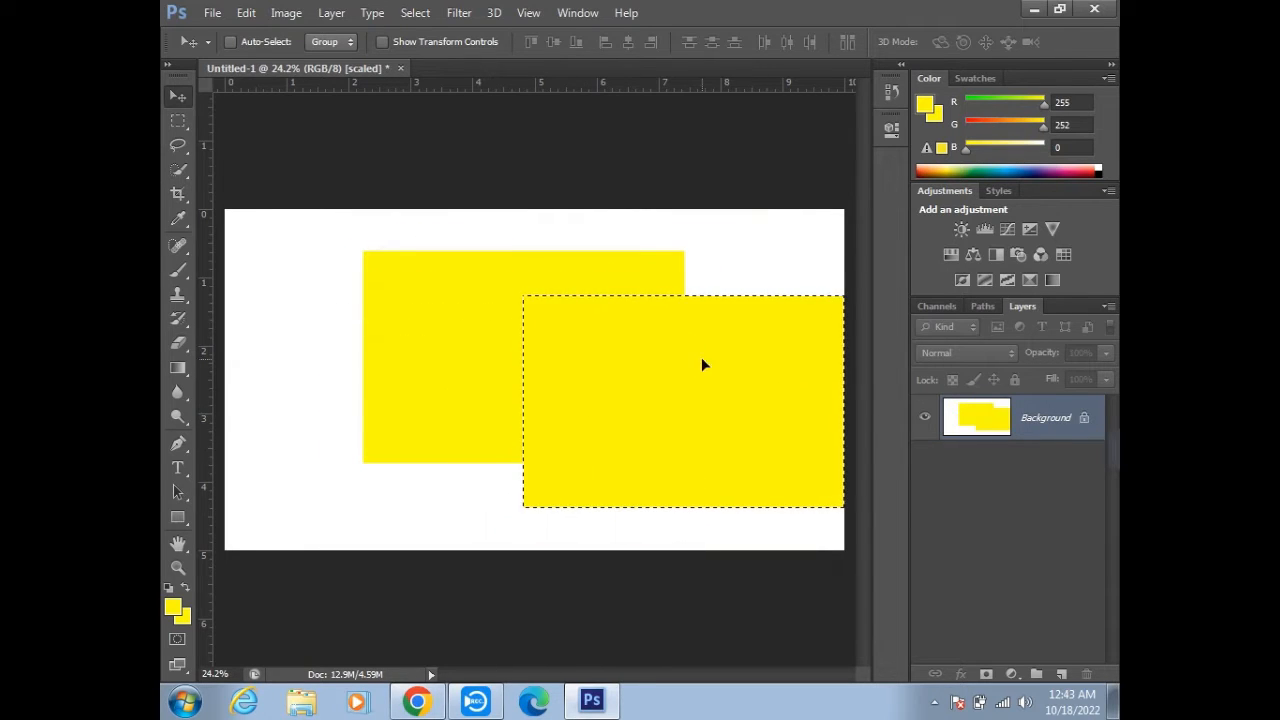
pyautogui.moveTo(750, 377); pyautogui.dragTo(547, 261)
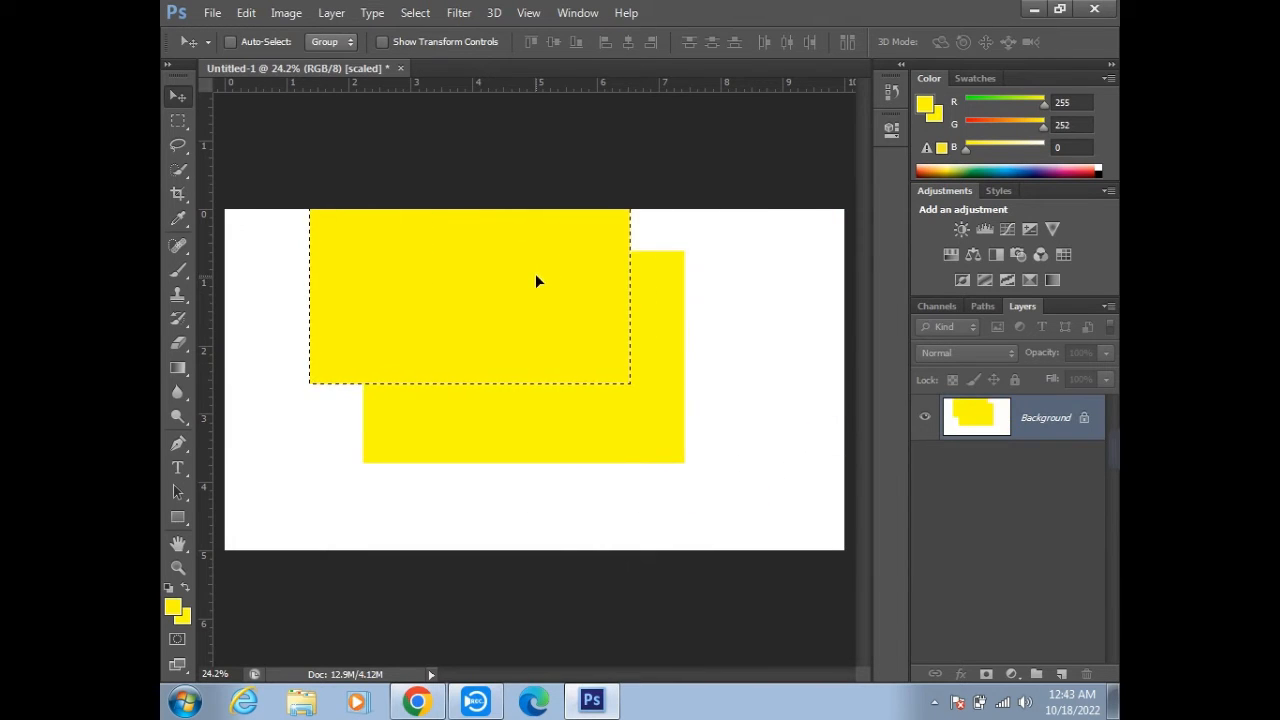
# - Undo the moves and the yellow painting, and try moving the blank selected area
pyautogui.hotkey('ctrl', 'alt', 'z')
pyautogui.hotkey('ctrl', 'alt', 'z')
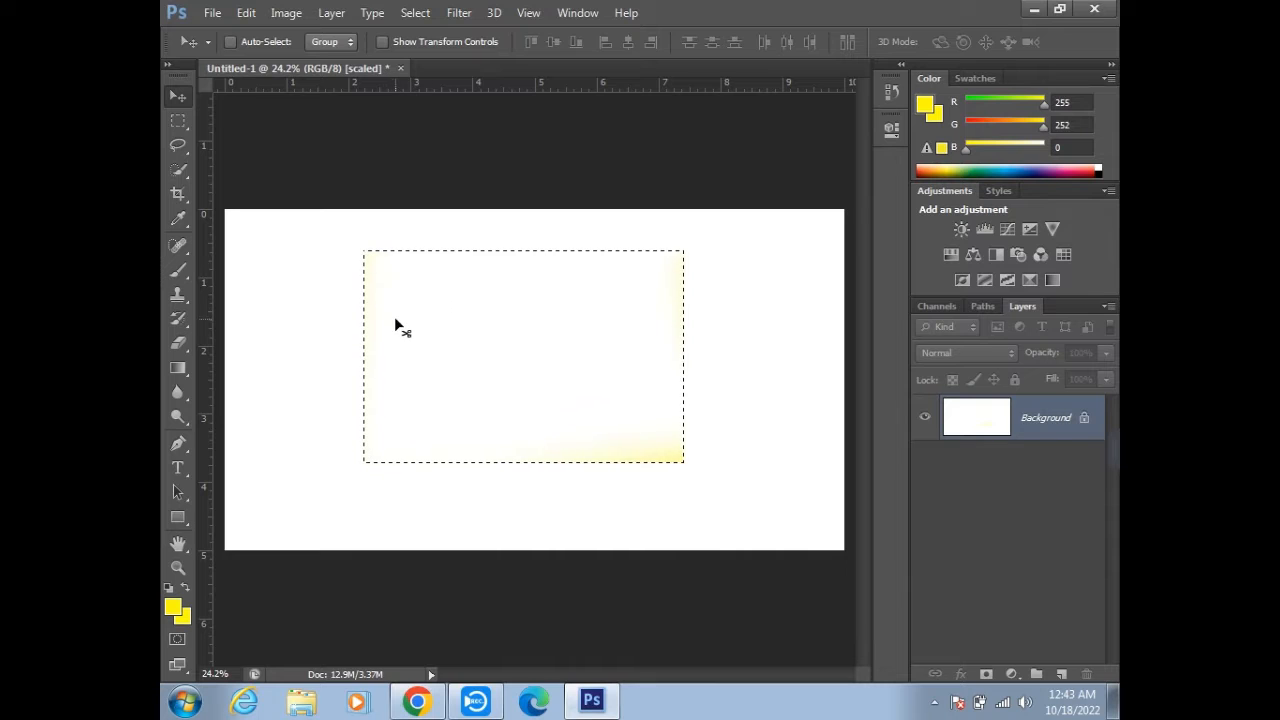
pyautogui.hotkey('ctrl', 'z')
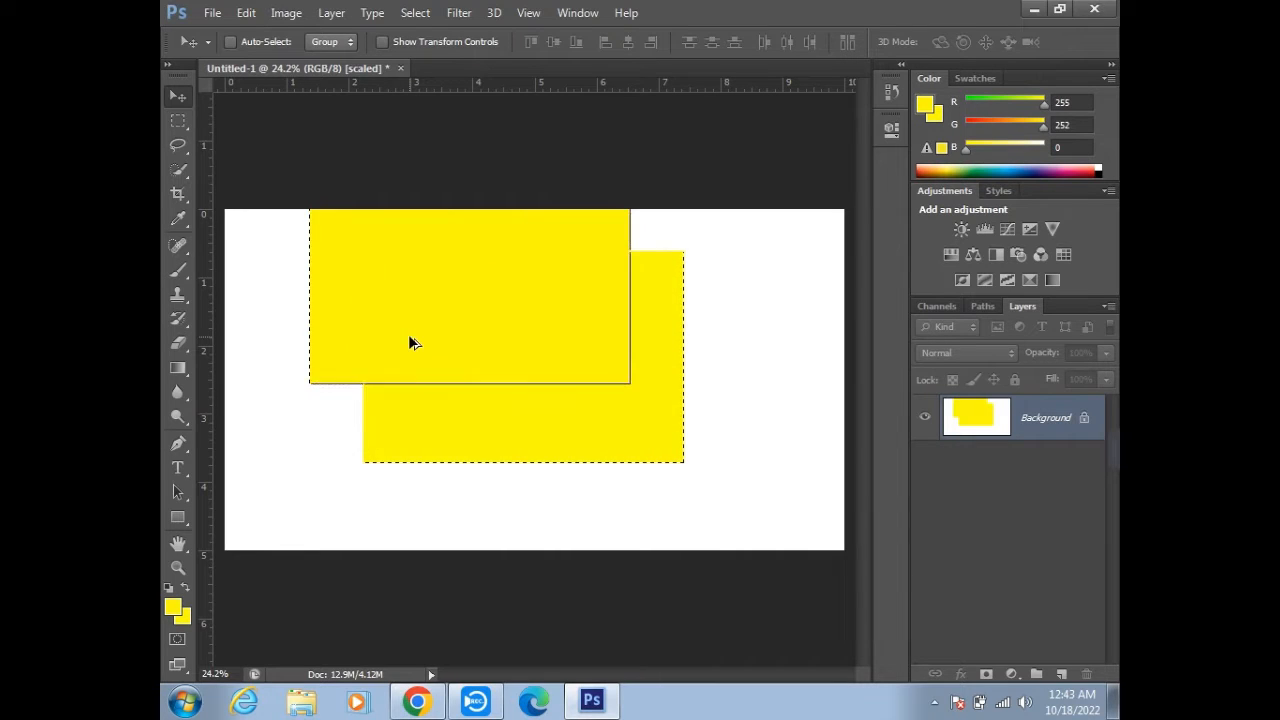
pyautogui.hotkey('ctrl', 'alt', 'z')
pyautogui.hotkey('ctrl', 'alt', 'z')
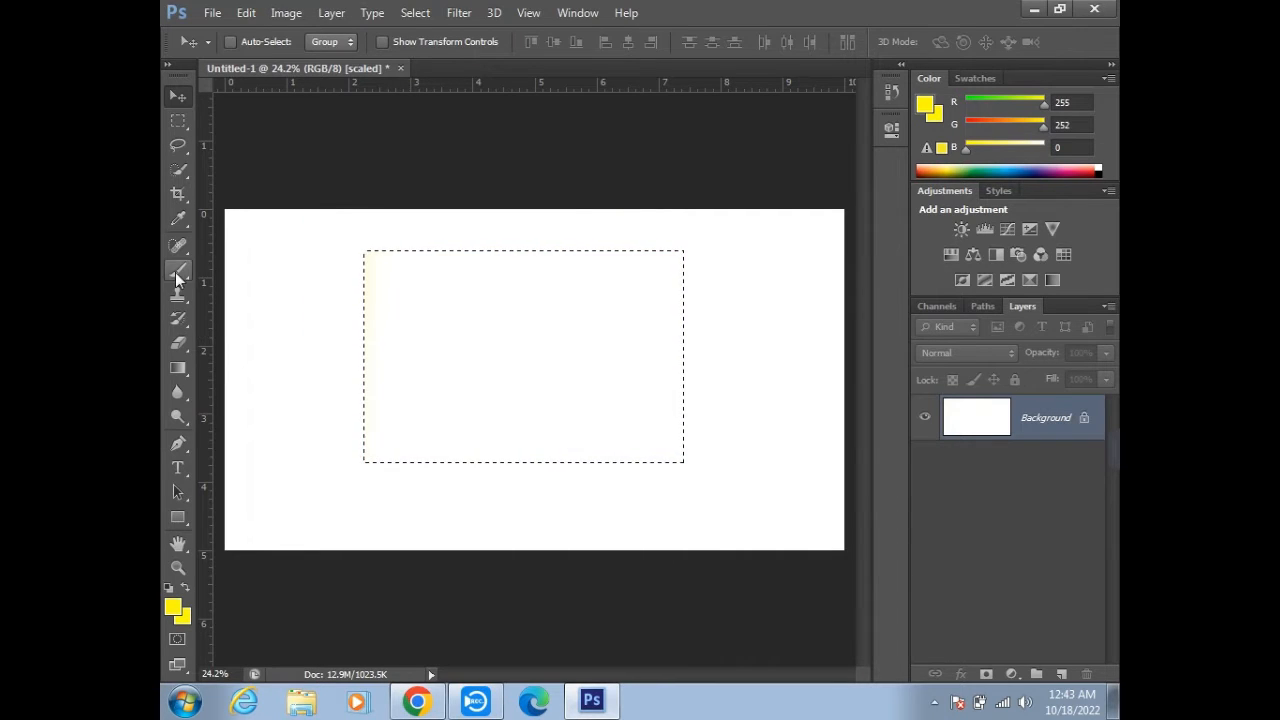
pyautogui.moveTo(464, 382); pyautogui.dragTo(511, 378)
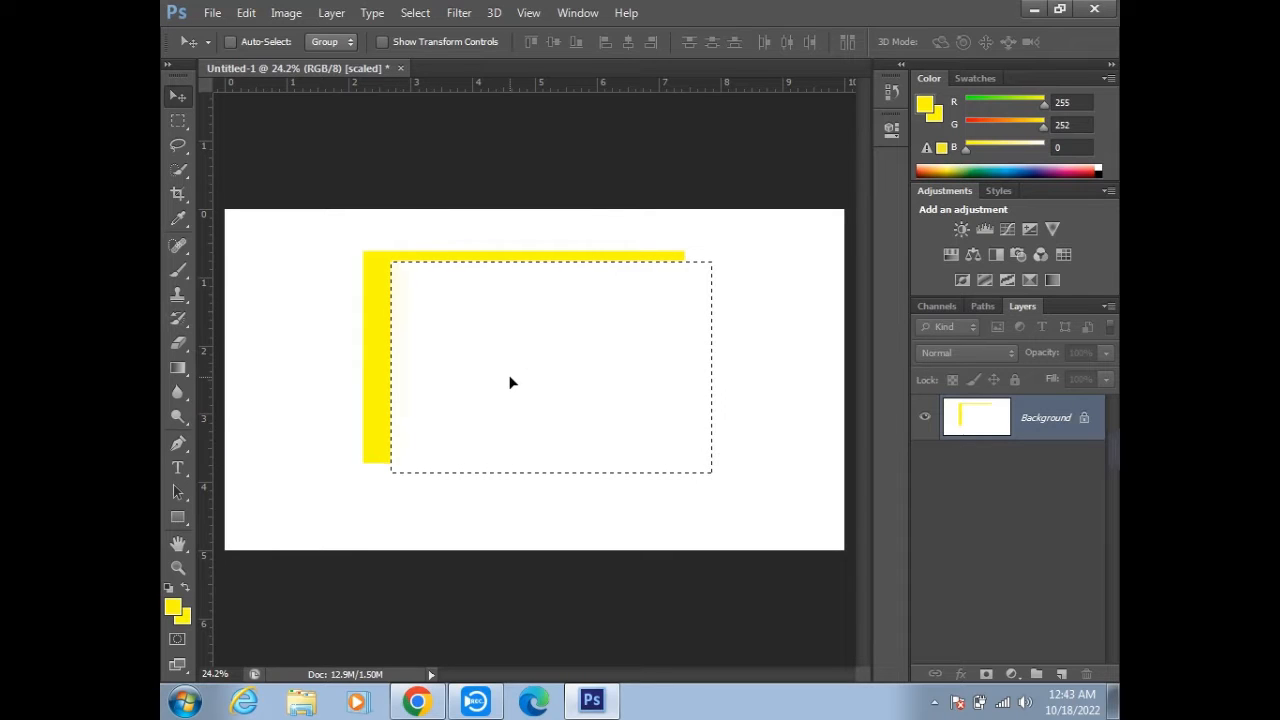
pyautogui.hotkey('ctrl', 'z')
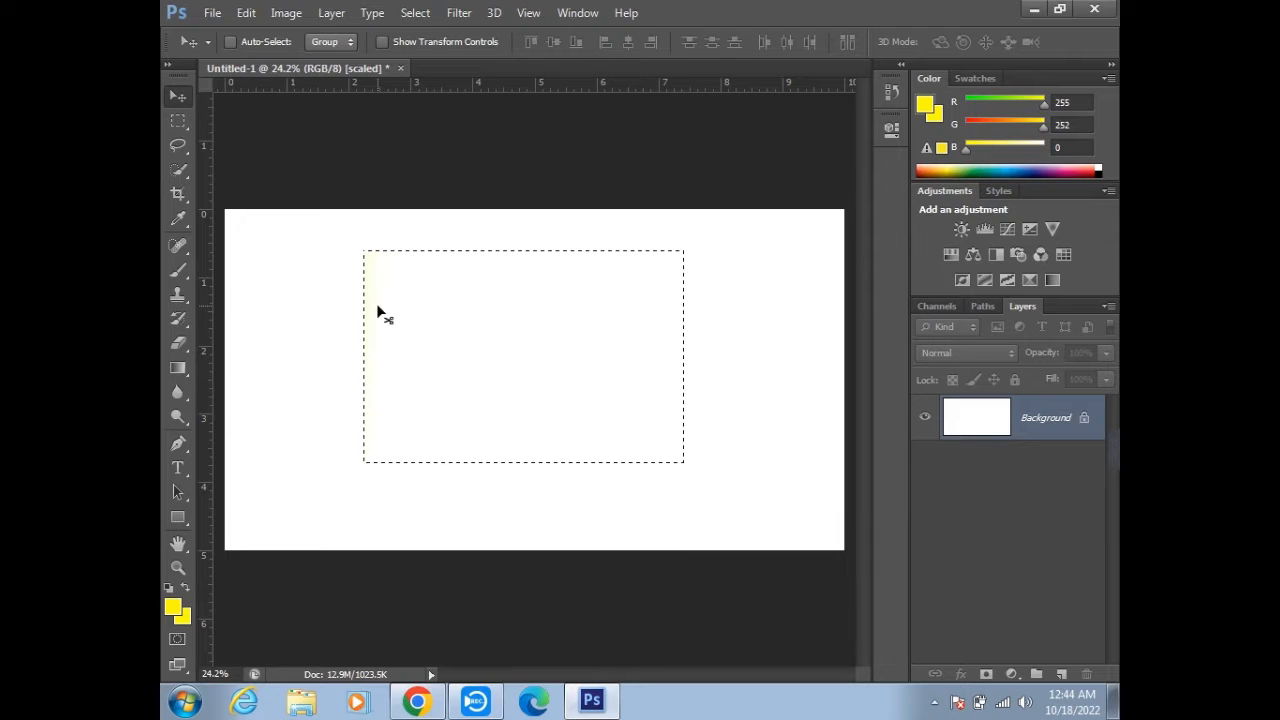
# - Invert the selection and paint the whole area around the rectangle yellow with the 600 px brush
pyautogui.hotkey('ctrl', 'shift', 'i')
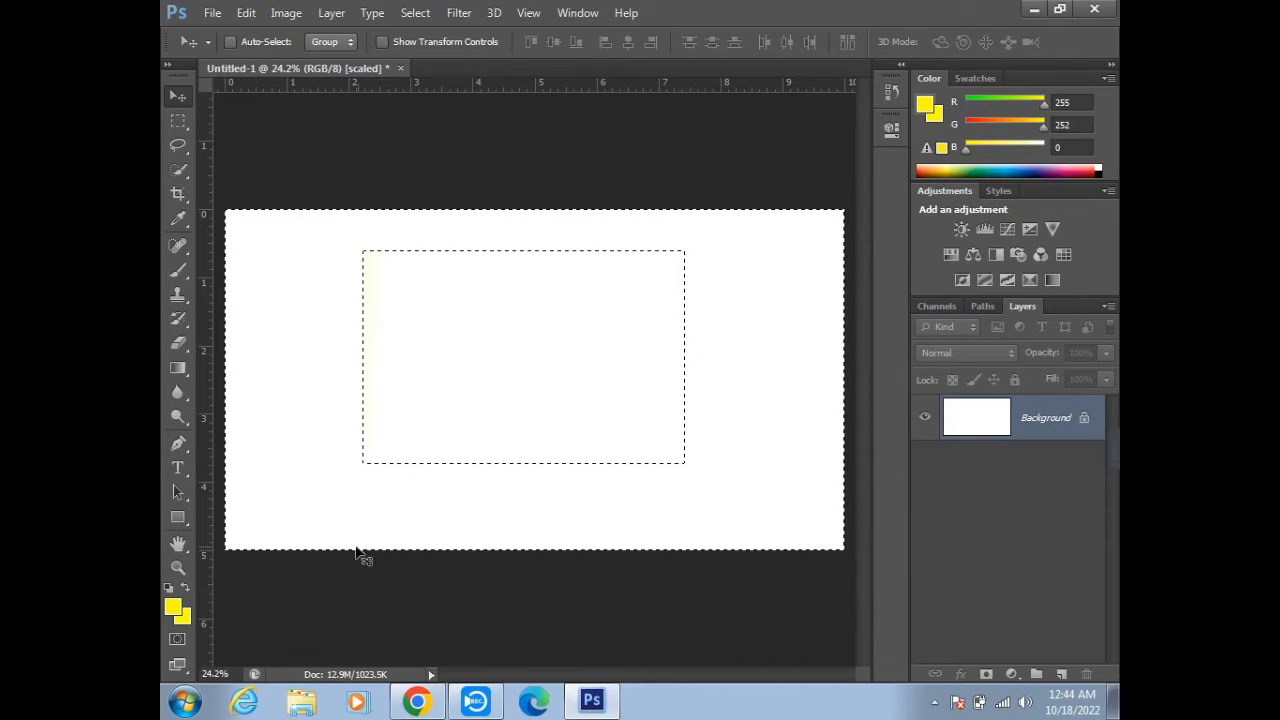
pyautogui.click(175, 268)
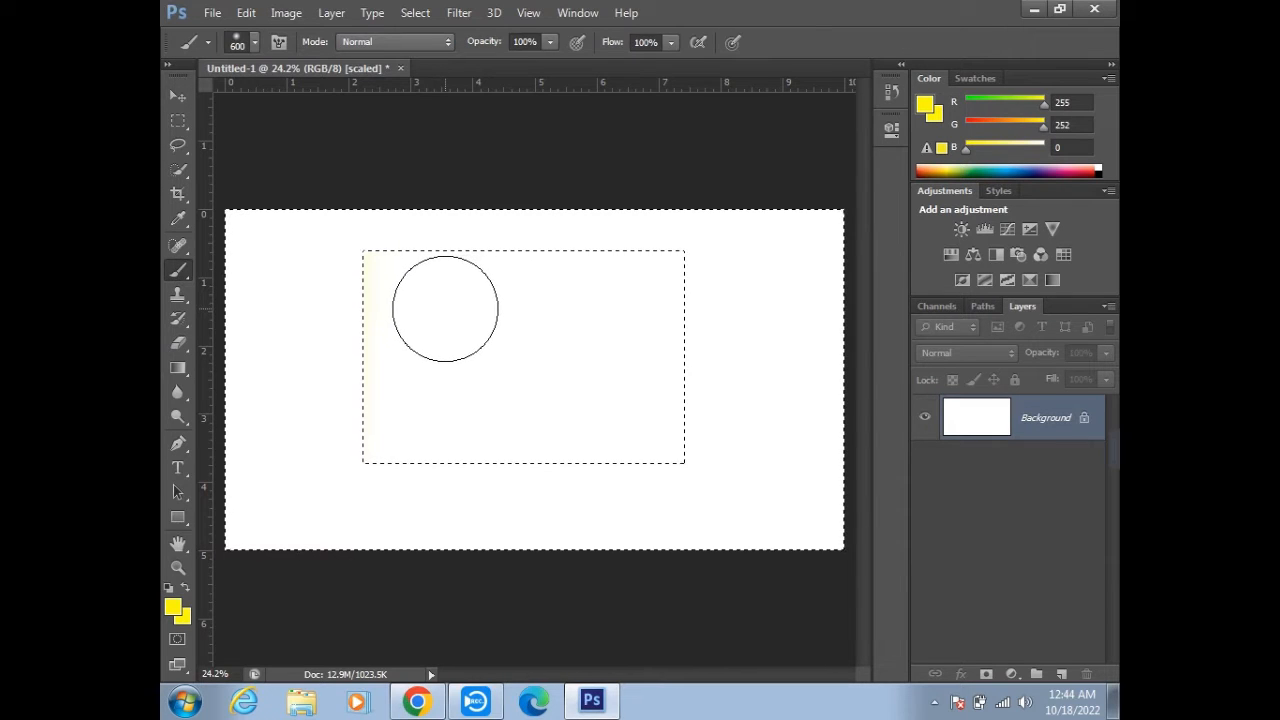
pyautogui.moveTo(443, 309)
pyautogui.mouseDown()
pyautogui.moveTo(437, 358)
pyautogui.moveTo(458, 328)
pyautogui.moveTo(470, 365)
pyautogui.moveTo(487, 311)
pyautogui.mouseUp()
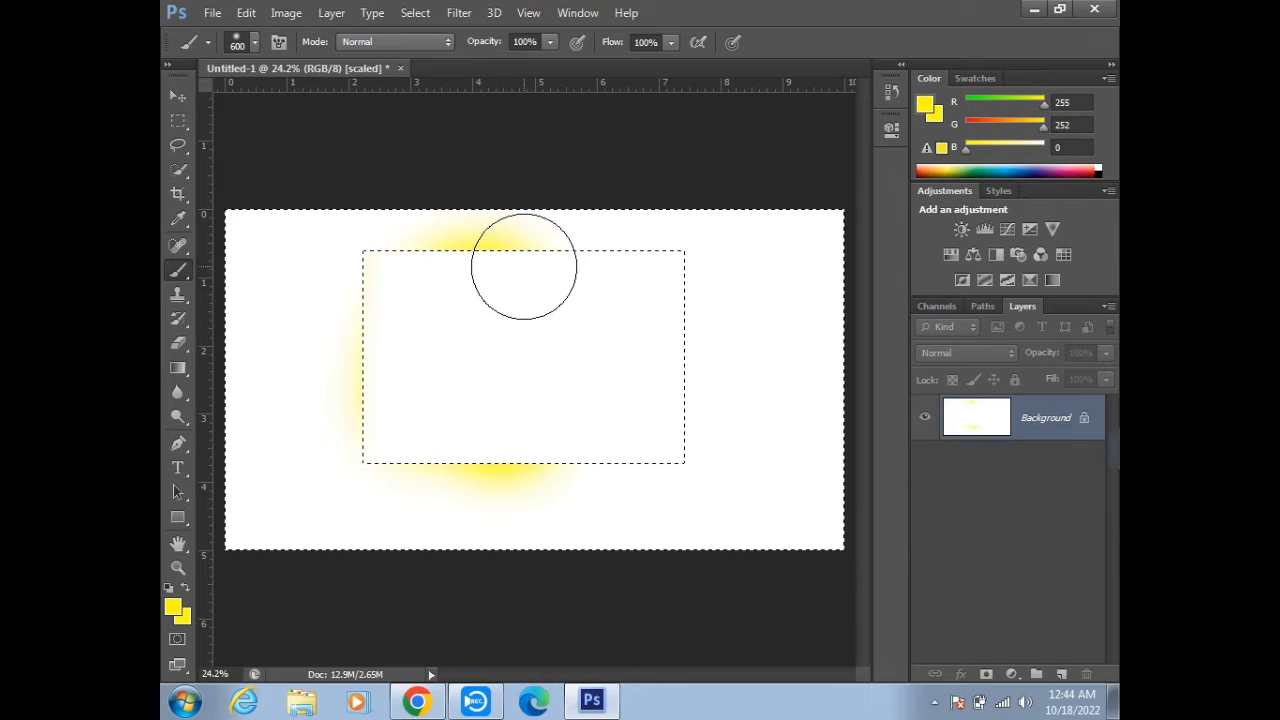
pyautogui.moveTo(371, 200)
pyautogui.mouseDown()
pyautogui.moveTo(343, 206)
pyautogui.moveTo(226, 159)
pyautogui.moveTo(343, 194)
pyautogui.moveTo(394, 403)
pyautogui.moveTo(800, 514)
pyautogui.moveTo(514, 607)
pyautogui.moveTo(594, 514)
pyautogui.moveTo(766, 206)
pyautogui.moveTo(765, 321)
pyautogui.moveTo(363, 452)
pyautogui.moveTo(758, 560)
pyautogui.moveTo(606, 338)
pyautogui.moveTo(684, 355)
pyautogui.mouseUp()
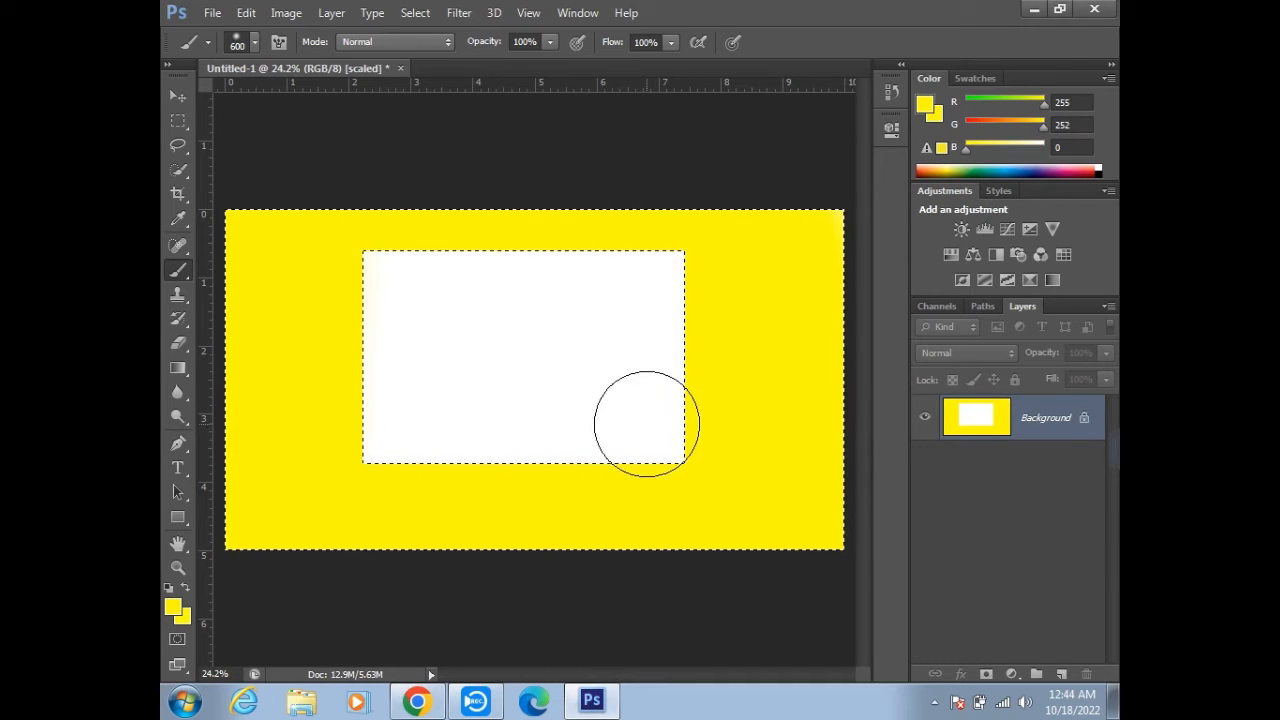
# - Copy the painted yellow frame to a new layer, toggle the Background's visibility off and on, and undo the copy
pyautogui.hotkey('ctrl', 'j')
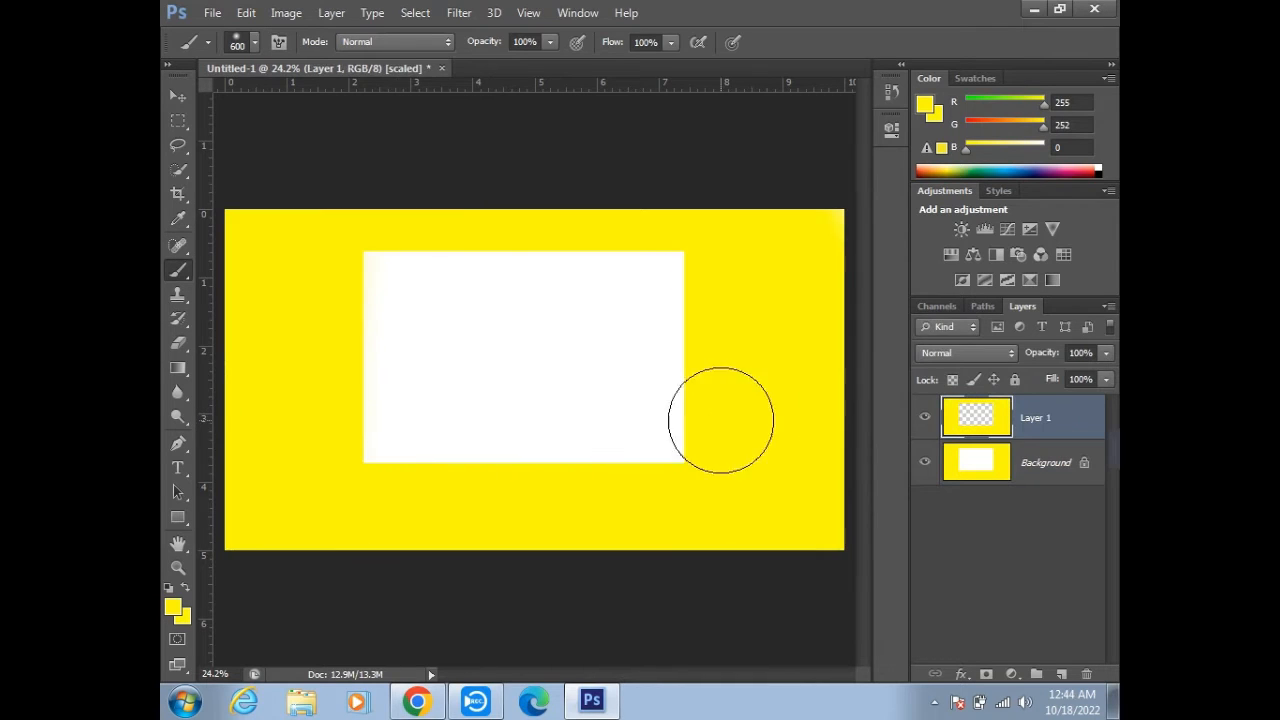
pyautogui.click(924, 463)
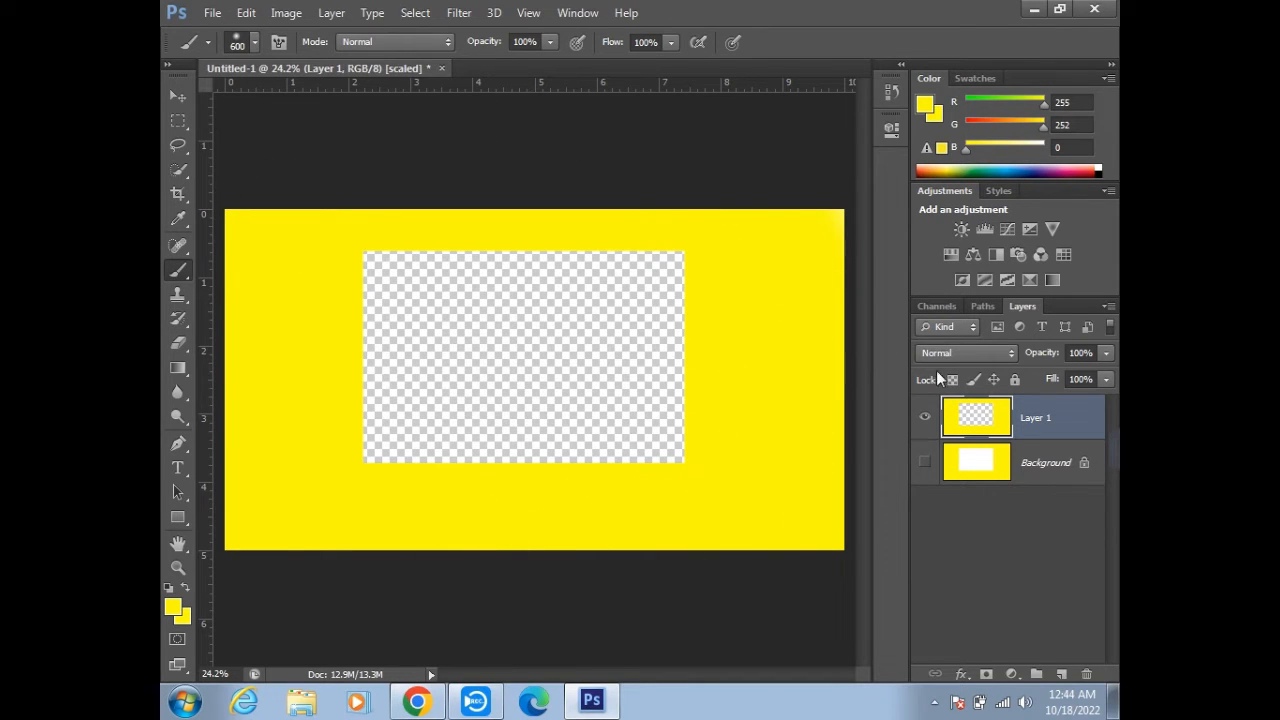
pyautogui.click(924, 466)
pyautogui.hotkey('ctrl', 'z')
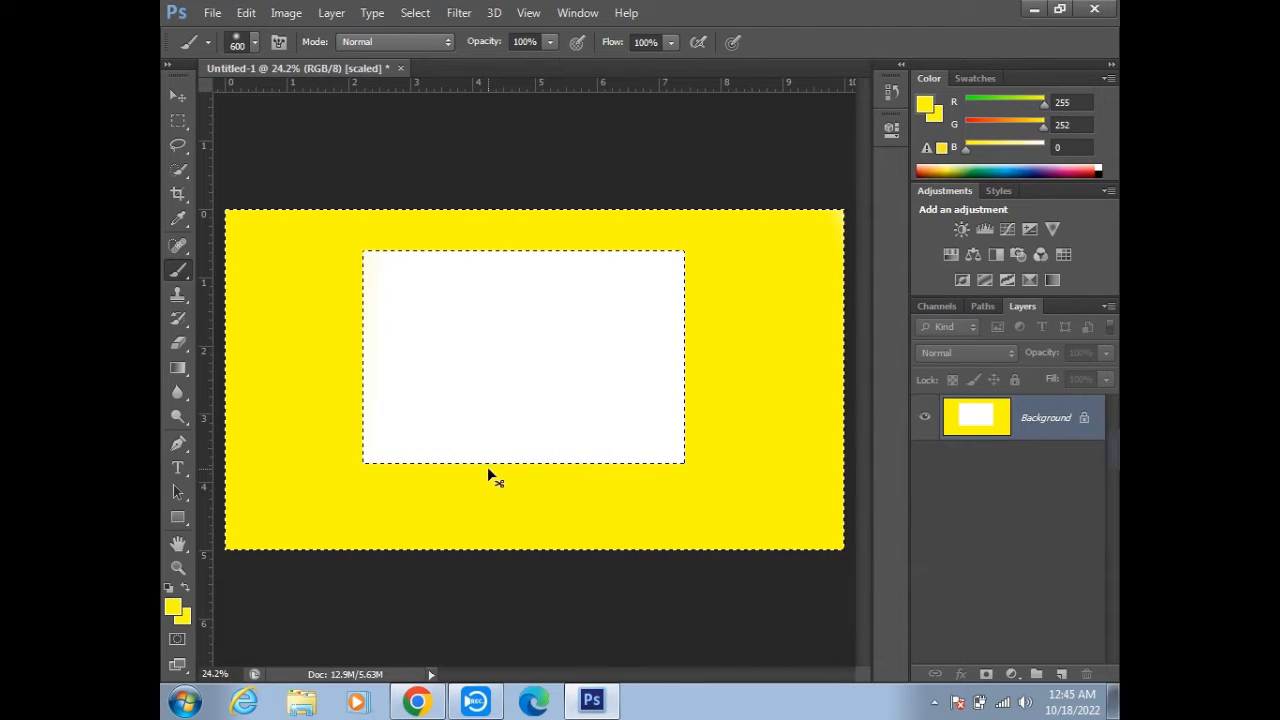
# - Deselect the yellow frame and examine the edge between the yellow paint and the white rectangle up close
pyautogui.hotkey('ctrl', 'd')
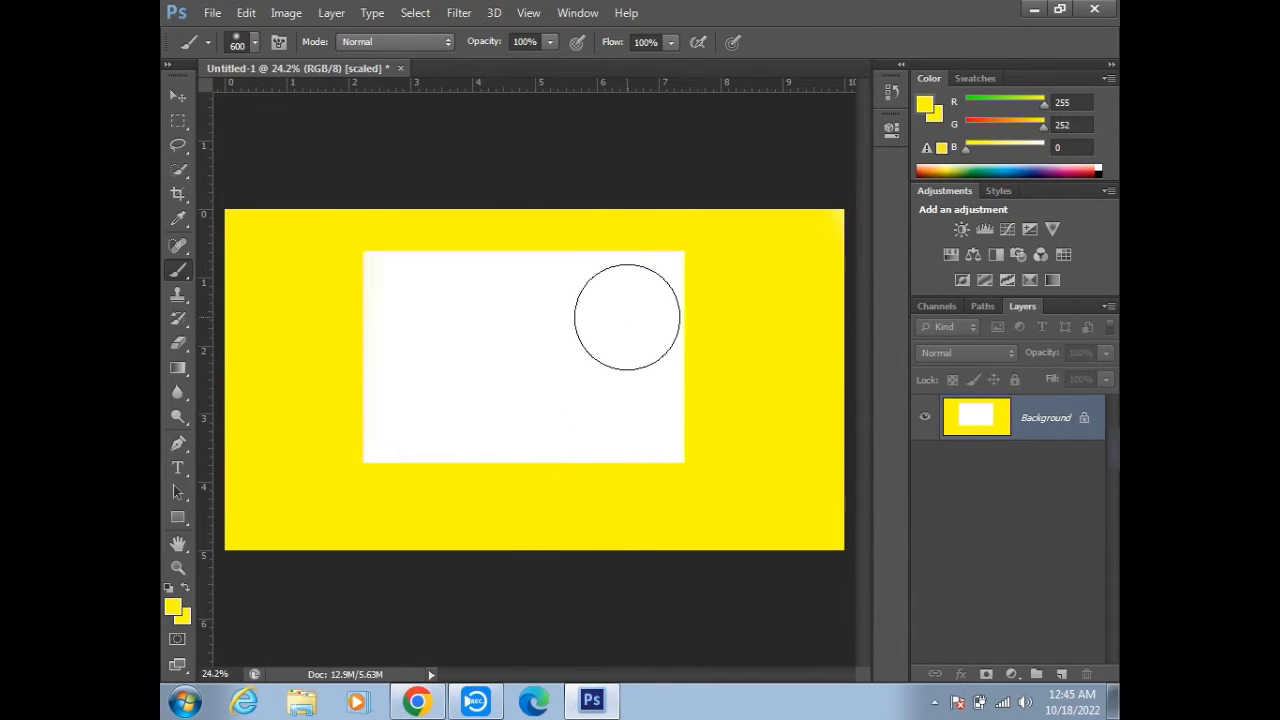
pyautogui.scroll(5, 595, 249)
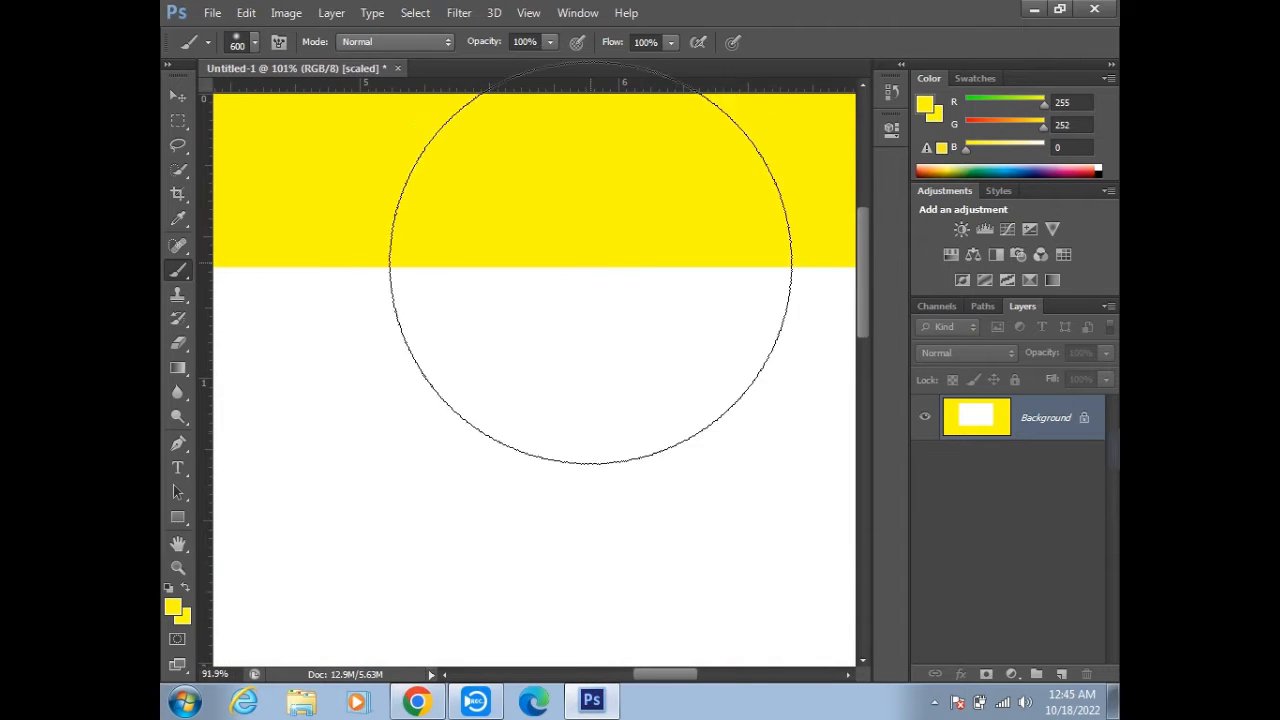
pyautogui.scroll(-5, 597, 255)
pyautogui.scroll(-1, 597, 256)
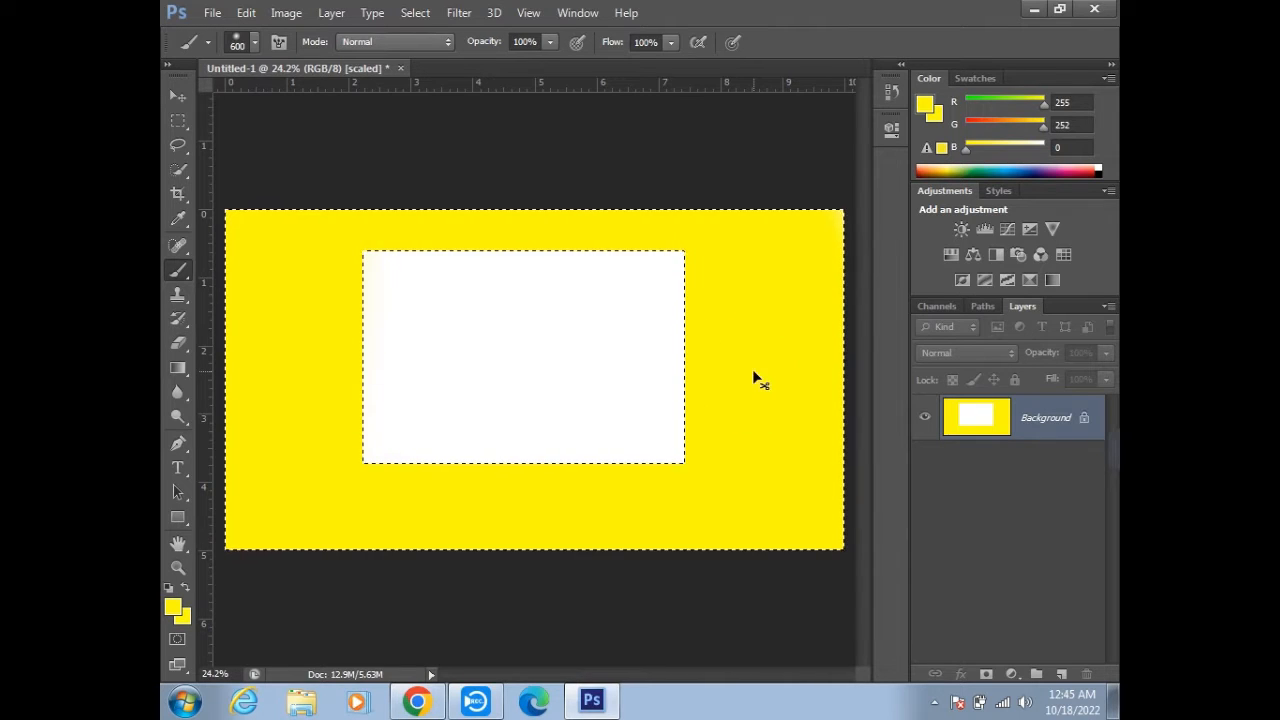
pyautogui.hotkey('ctrl', 'd')
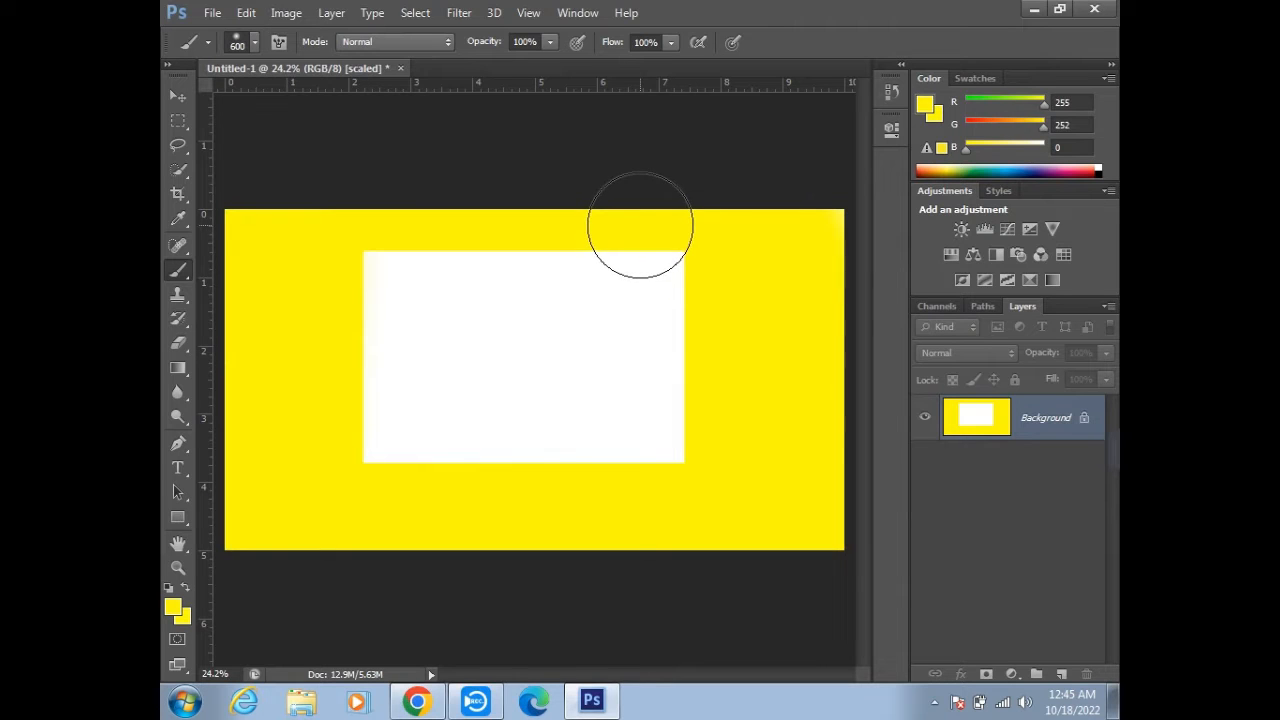
pyautogui.click(415, 13)
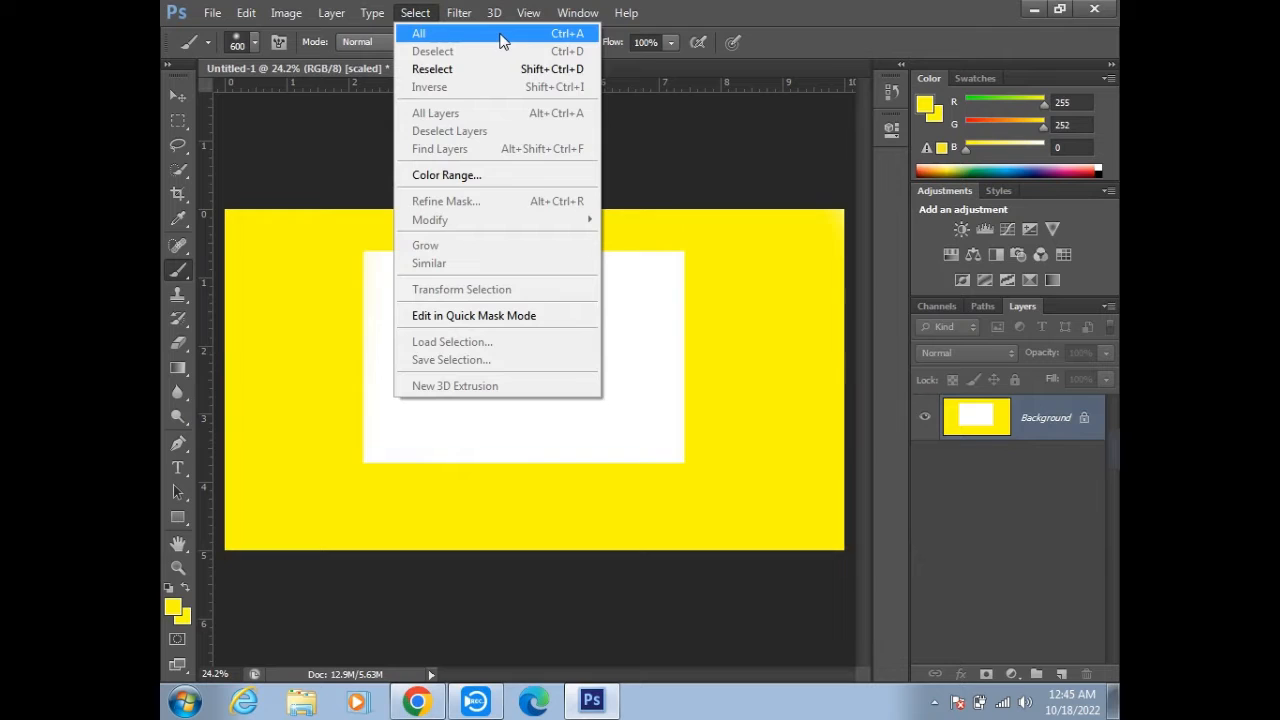
# - Undo the deselection, the frame painting and the selection inversion
pyautogui.click(181, 97)
pyautogui.hotkey('ctrl', 'alt', 'z')
pyautogui.hotkey('ctrl', 'alt', 'z')
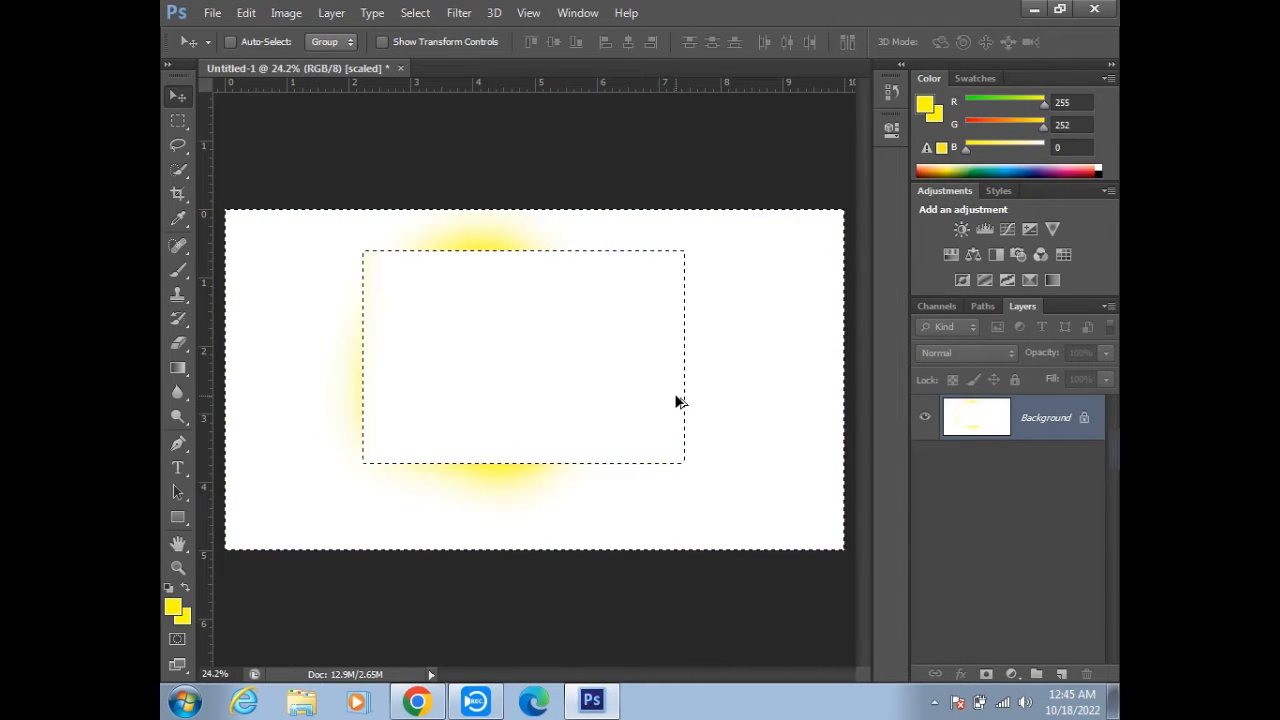
pyautogui.hotkey('ctrl', 'd')
pyautogui.hotkey('ctrl', 'alt', 'z')
pyautogui.hotkey('ctrl', 'alt', 'z')
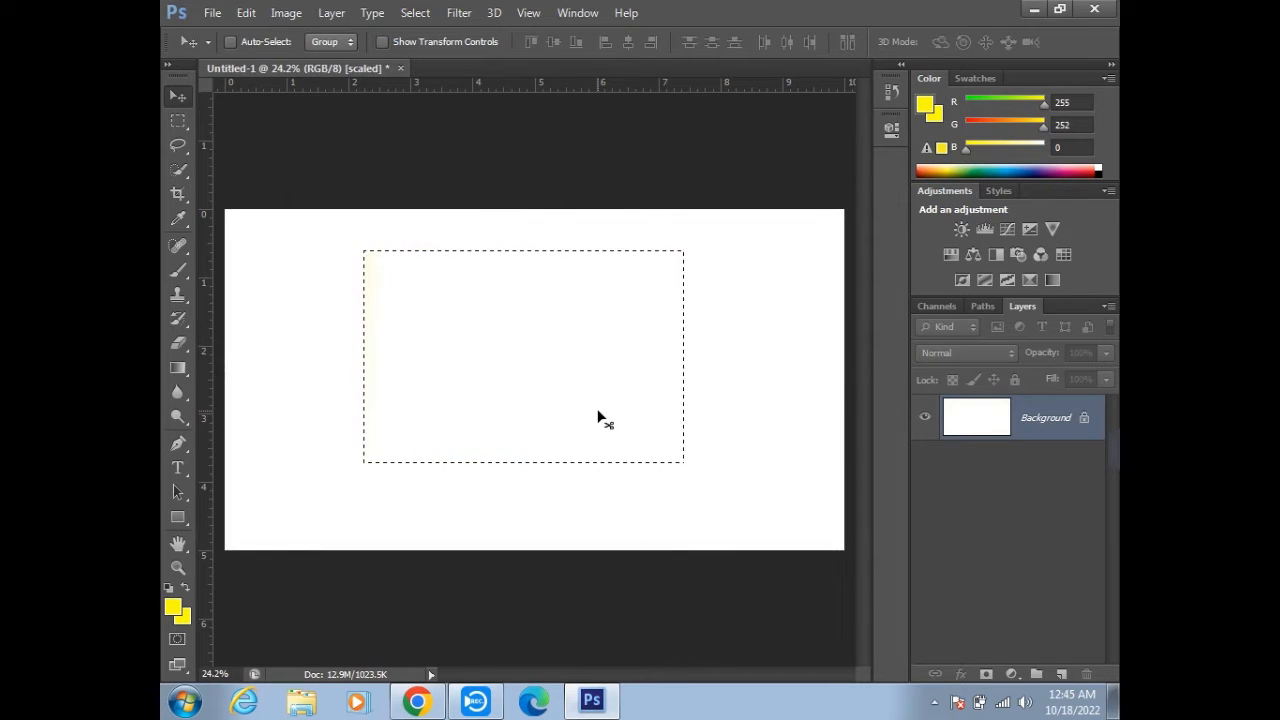
pyautogui.hotkey('ctrl', 'alt', 'z')
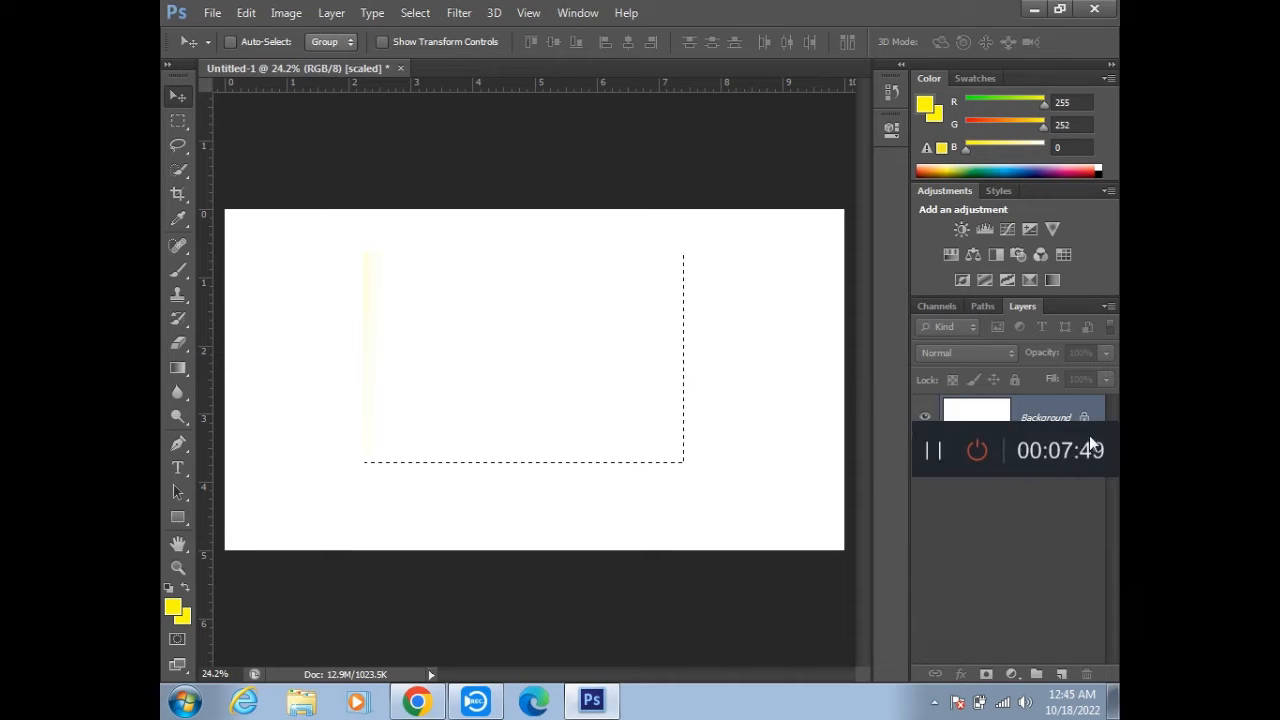
# - Select the entire canvas and deselect it again
pyautogui.click(415, 12)
pyautogui.click(427, 36)
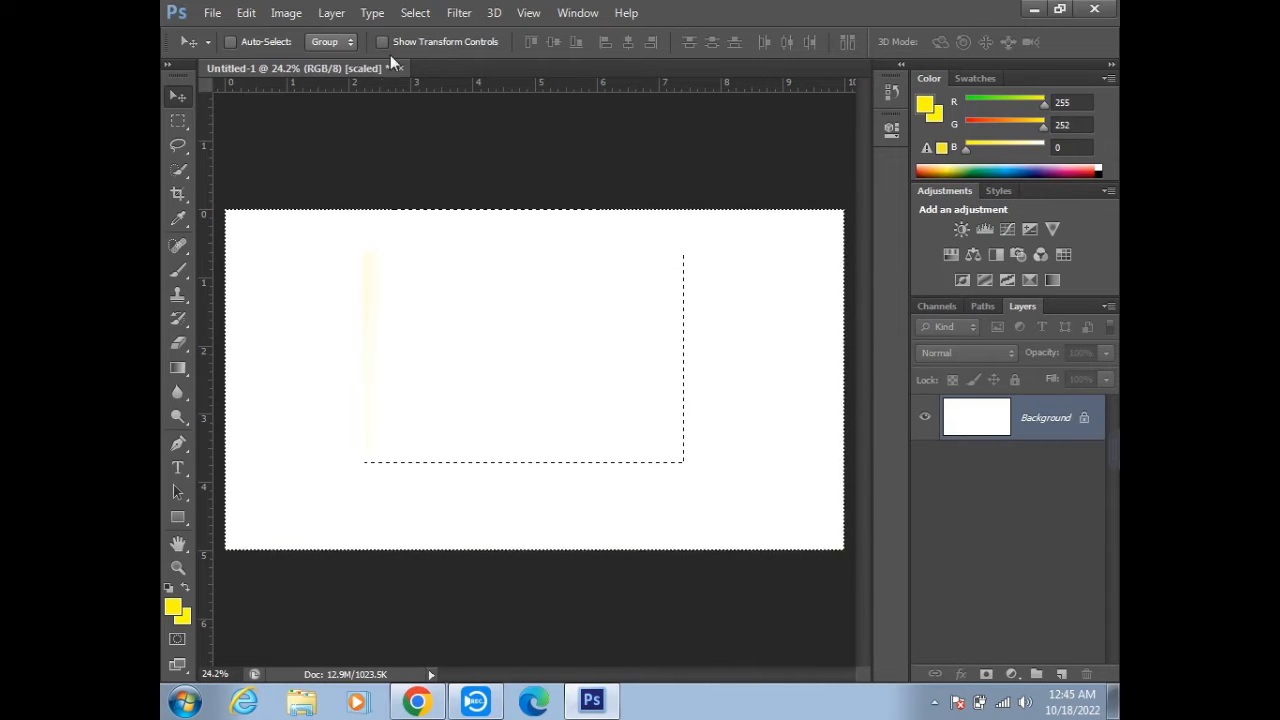
pyautogui.click(415, 12)
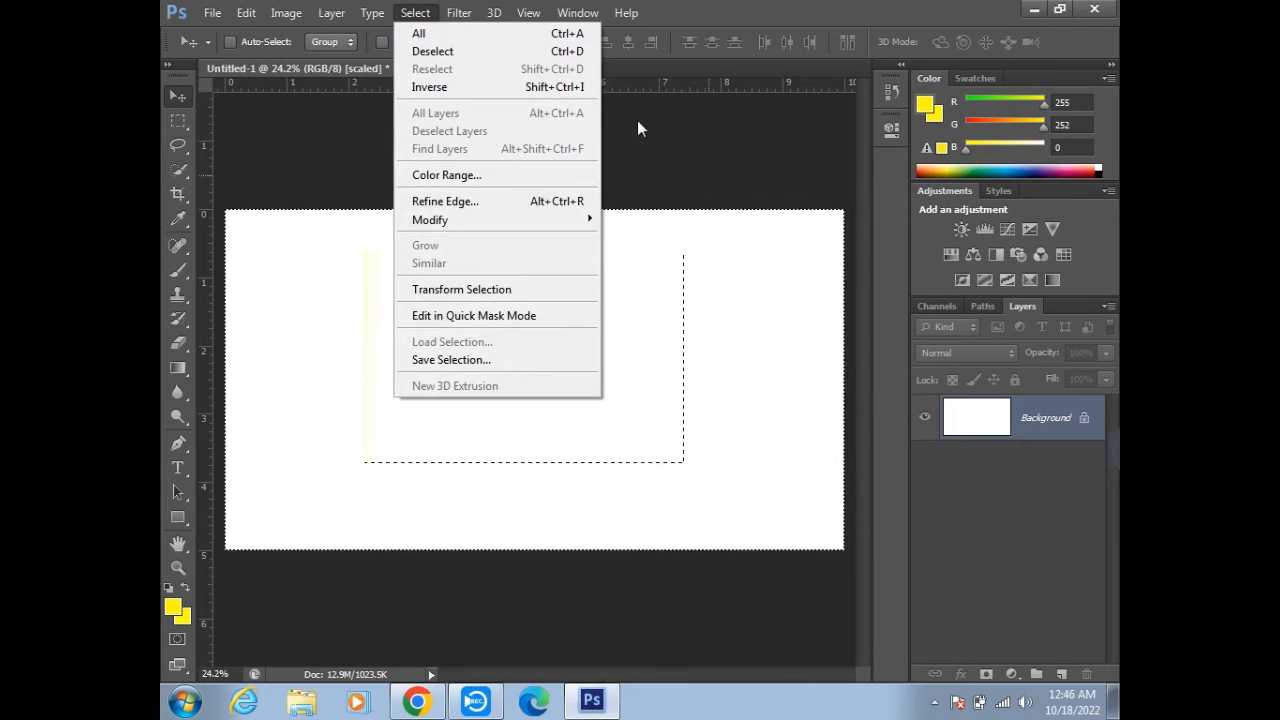
pyautogui.click(579, 56)
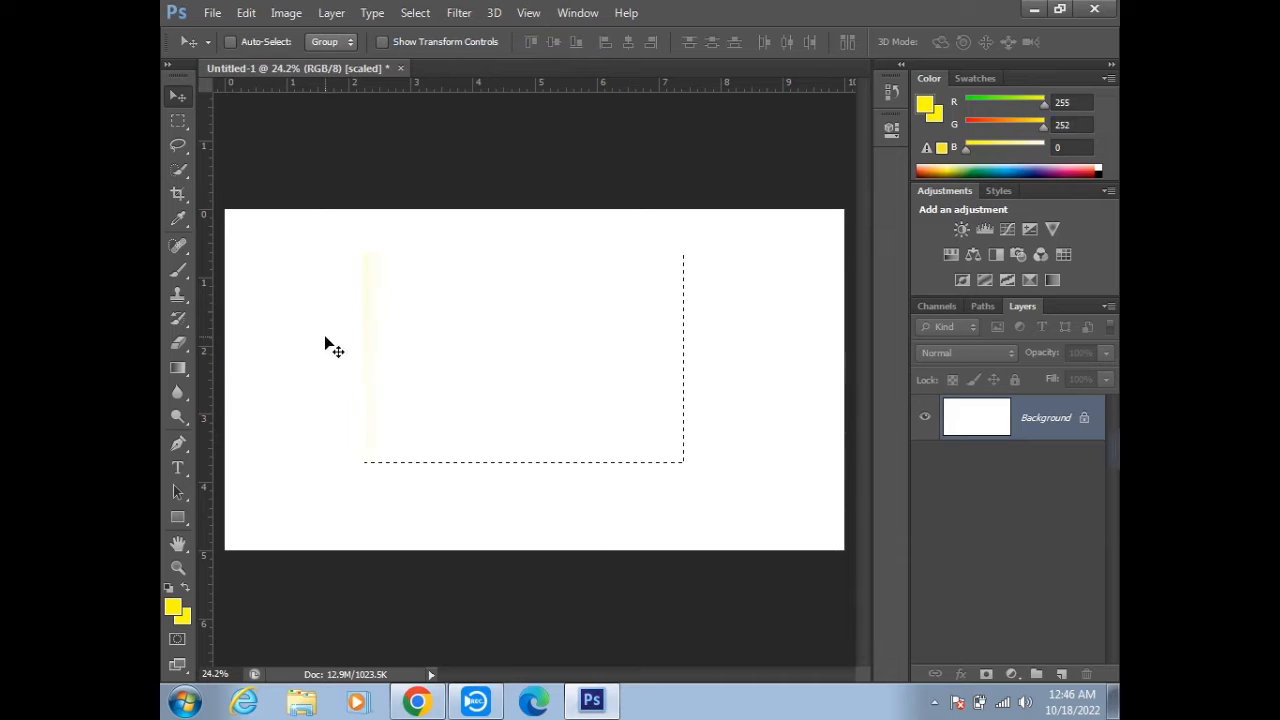
# - Draw a rectangular marquee in the upper middle of the canvas, paint inside it with the yellow brush, and undo the painting
pyautogui.click(178, 121)
pyautogui.moveTo(358, 235); pyautogui.dragTo(683, 461)
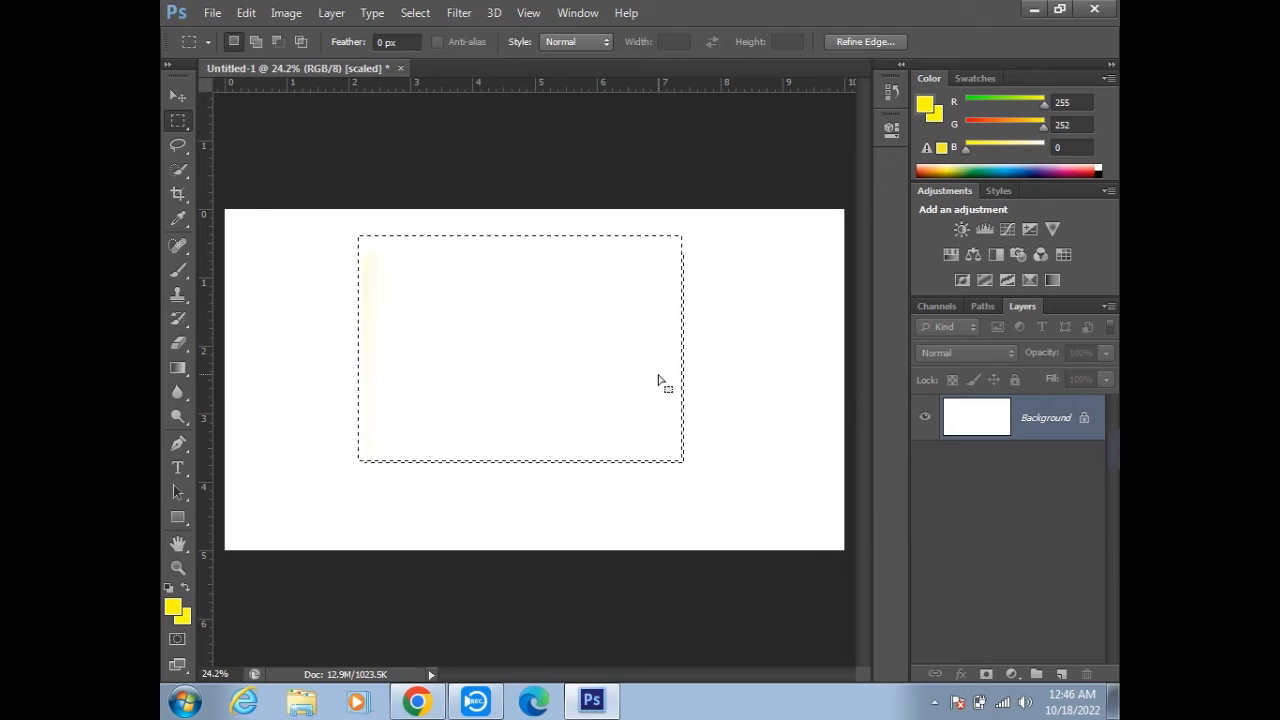
pyautogui.click(178, 270)
pyautogui.moveTo(377, 285)
pyautogui.mouseDown()
pyautogui.moveTo(518, 304)
pyautogui.moveTo(329, 248)
pyautogui.moveTo(531, 345)
pyautogui.moveTo(696, 292)
pyautogui.moveTo(478, 476)
pyautogui.moveTo(415, 467)
pyautogui.moveTo(316, 396)
pyautogui.moveTo(680, 313)
pyautogui.mouseUp()
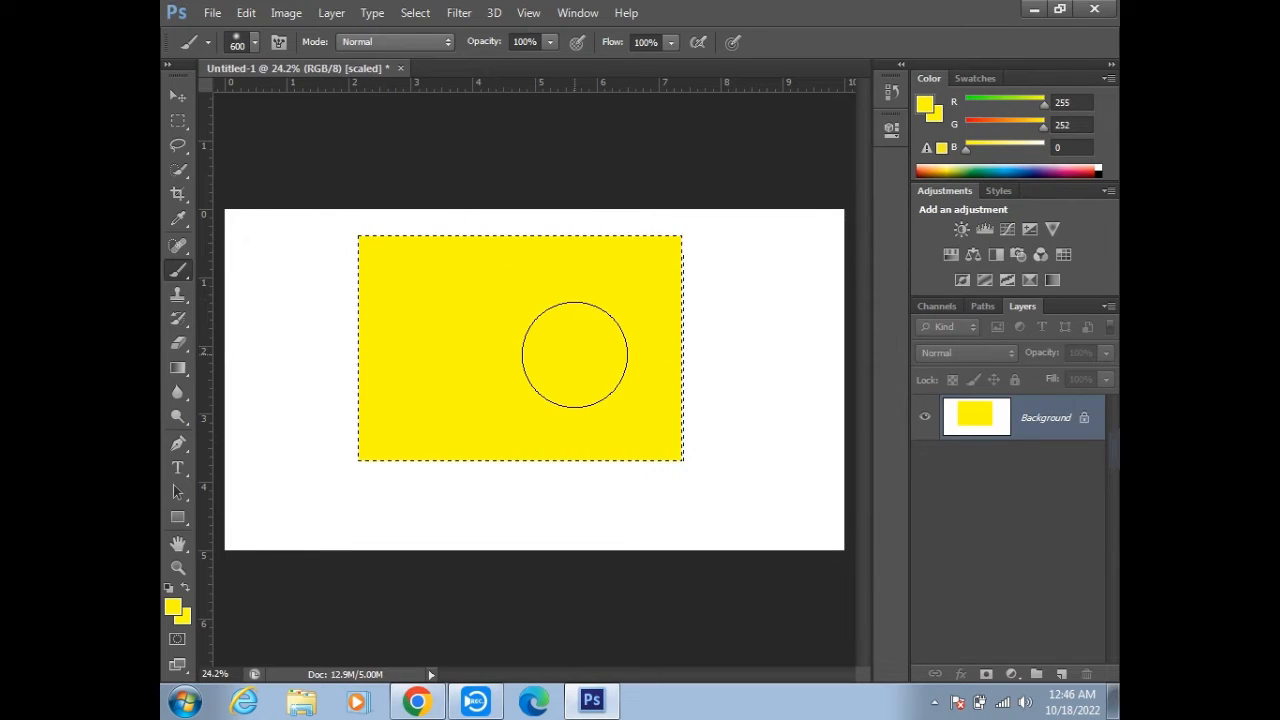
pyautogui.hotkey('ctrl', 'z')
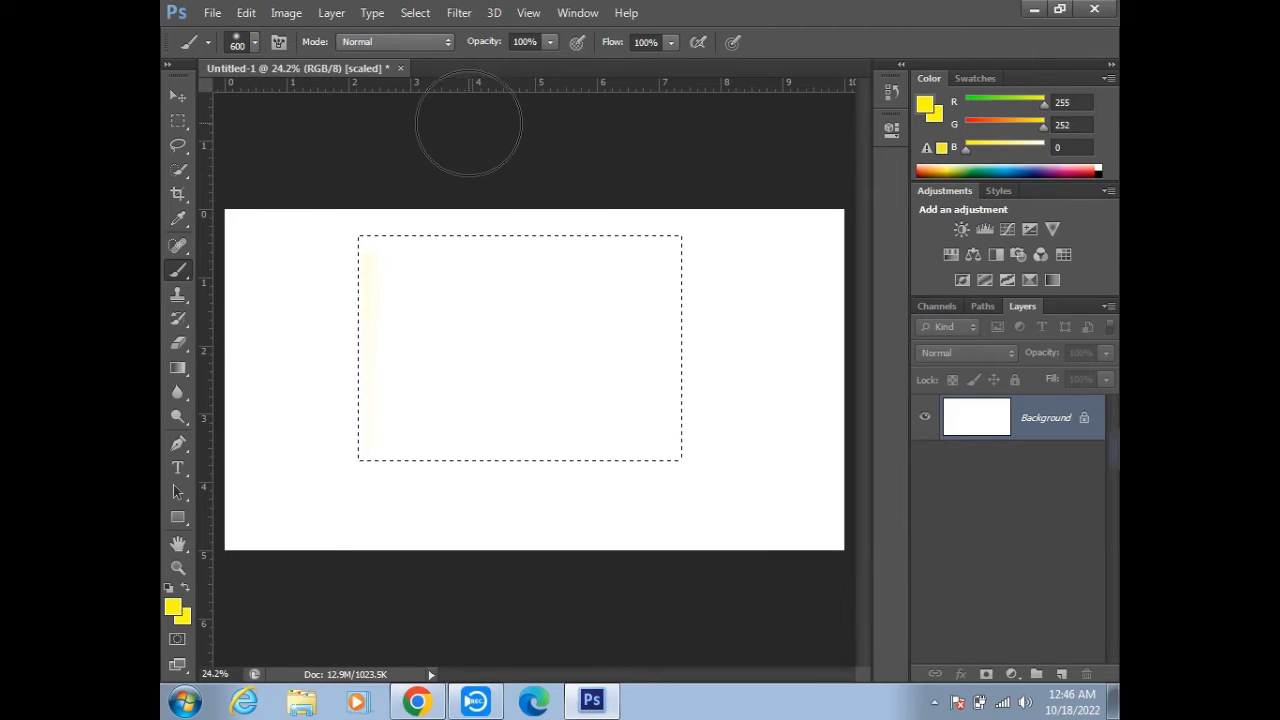
# - Invert the rectangular marquee selection and invert it back to the rectangle
pyautogui.click(418, 13)
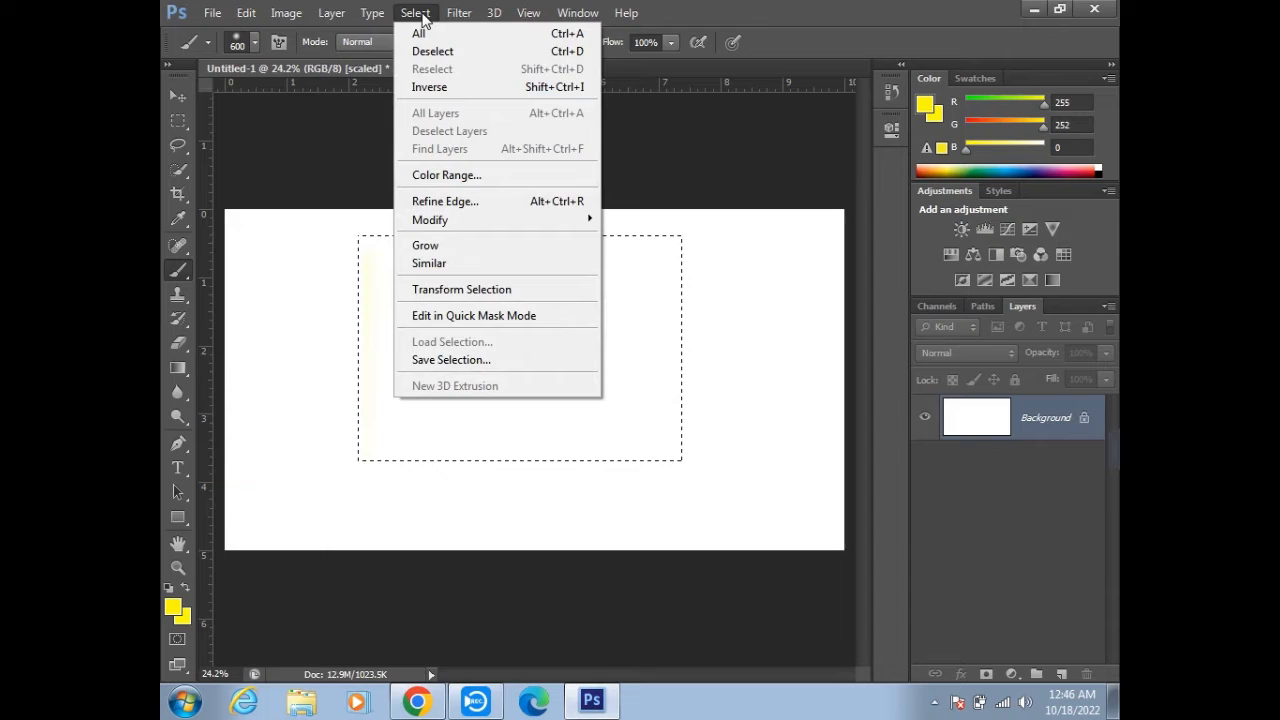
pyautogui.click(436, 96)
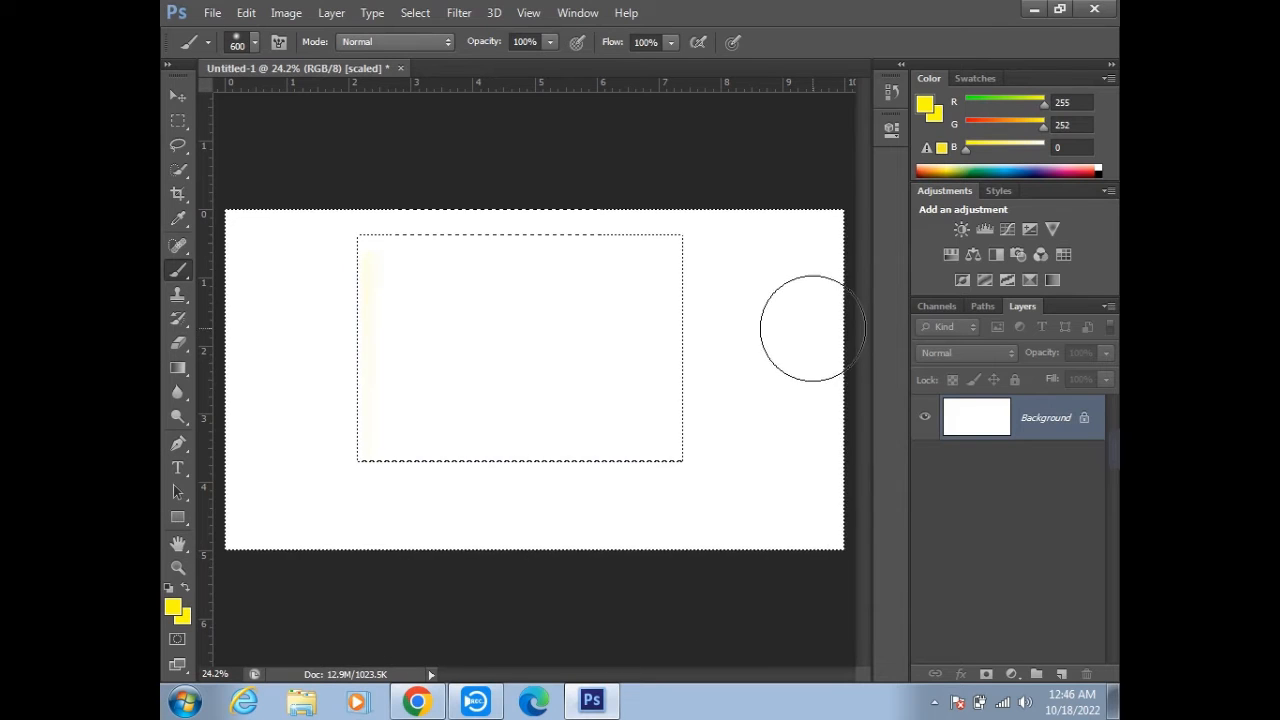
pyautogui.hotkey('ctrl', 'shift', 'i')
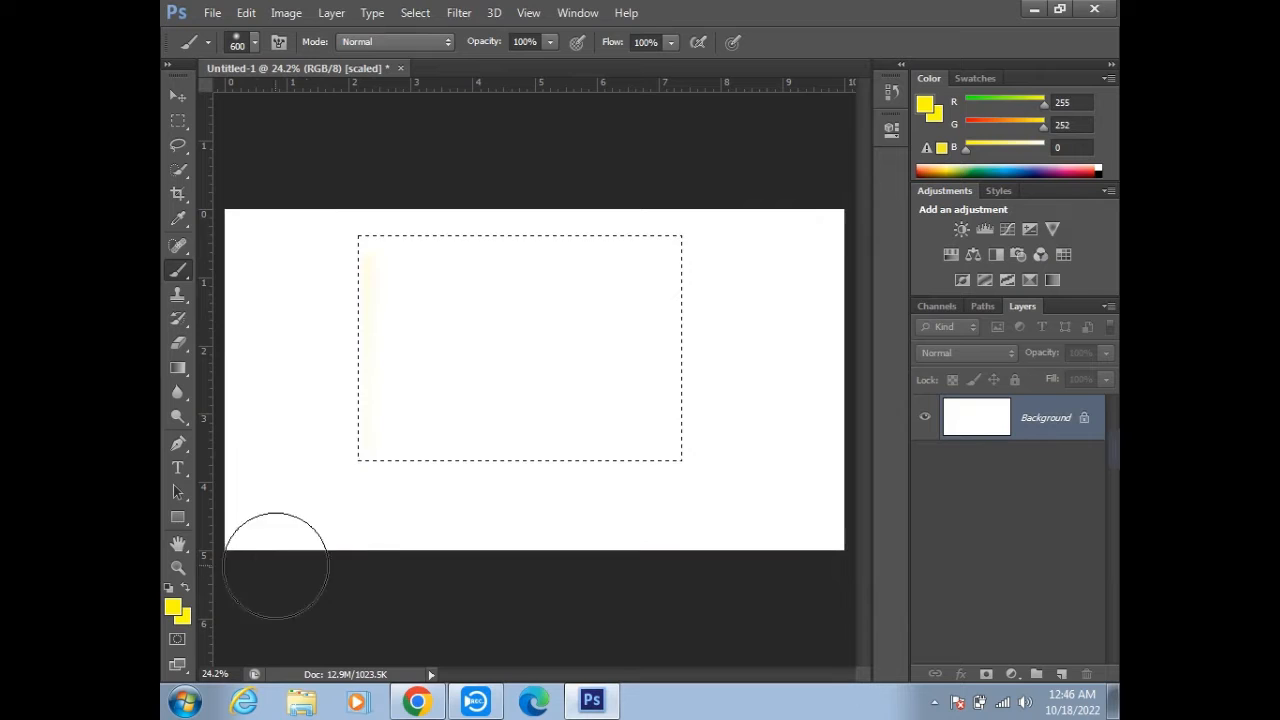
# - Invert the rectangular selection and paint the area around it yellow, undoing the paint and deselecting at the end
pyautogui.click(416, 13)
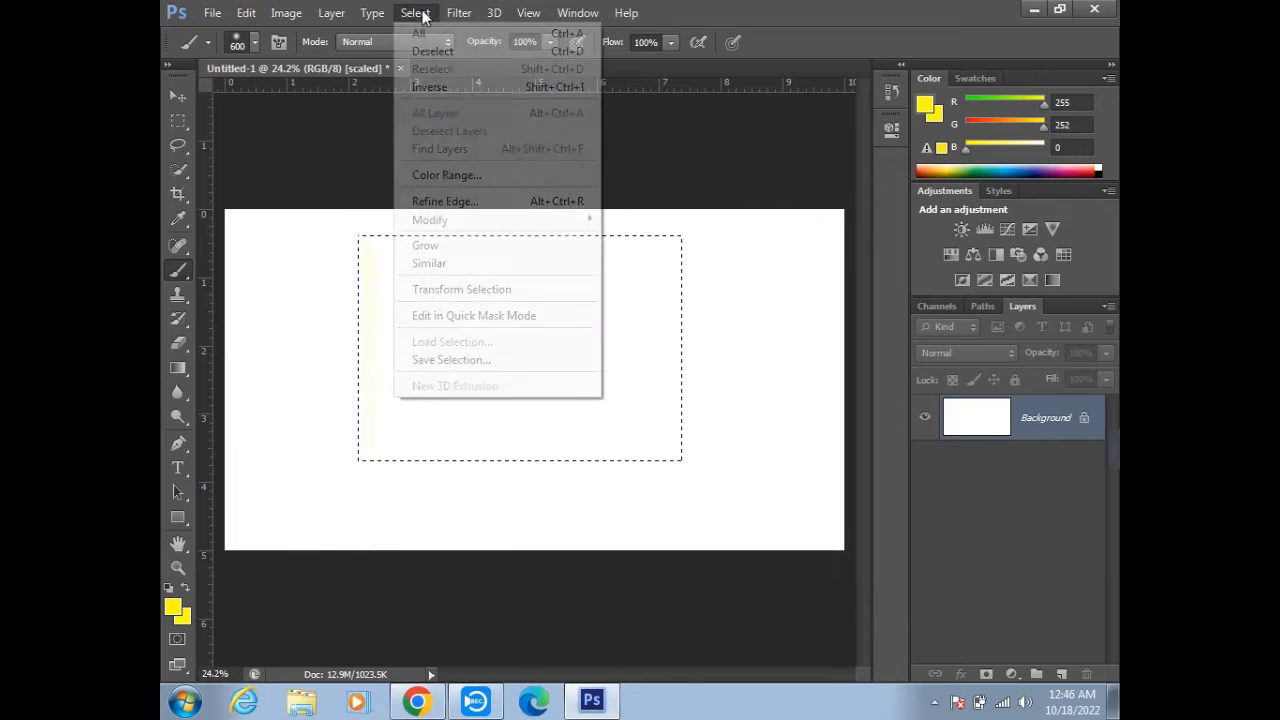
pyautogui.click(483, 87)
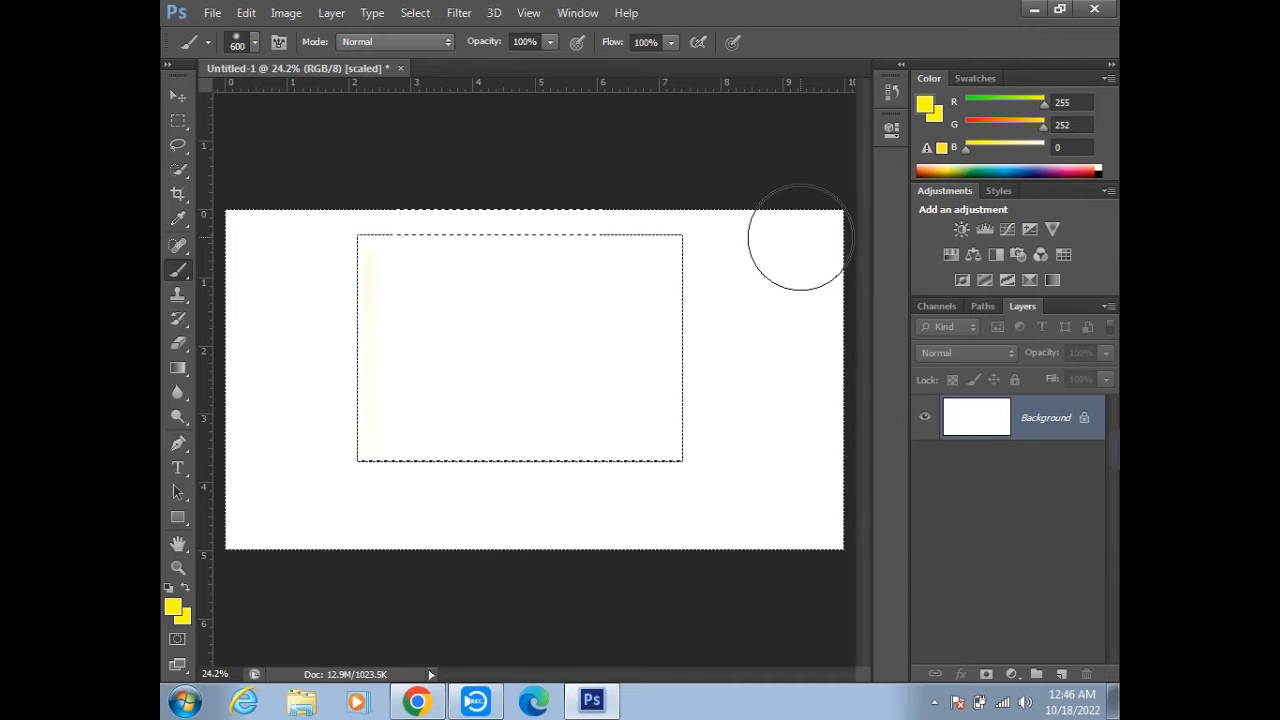
pyautogui.moveTo(481, 290)
pyautogui.mouseDown()
pyautogui.moveTo(634, 271)
pyautogui.moveTo(563, 386)
pyautogui.moveTo(857, 129)
pyautogui.moveTo(965, 262)
pyautogui.moveTo(600, 571)
pyautogui.moveTo(526, 534)
pyautogui.moveTo(751, 434)
pyautogui.moveTo(252, 362)
pyautogui.moveTo(470, 160)
pyautogui.moveTo(280, 449)
pyautogui.mouseUp()
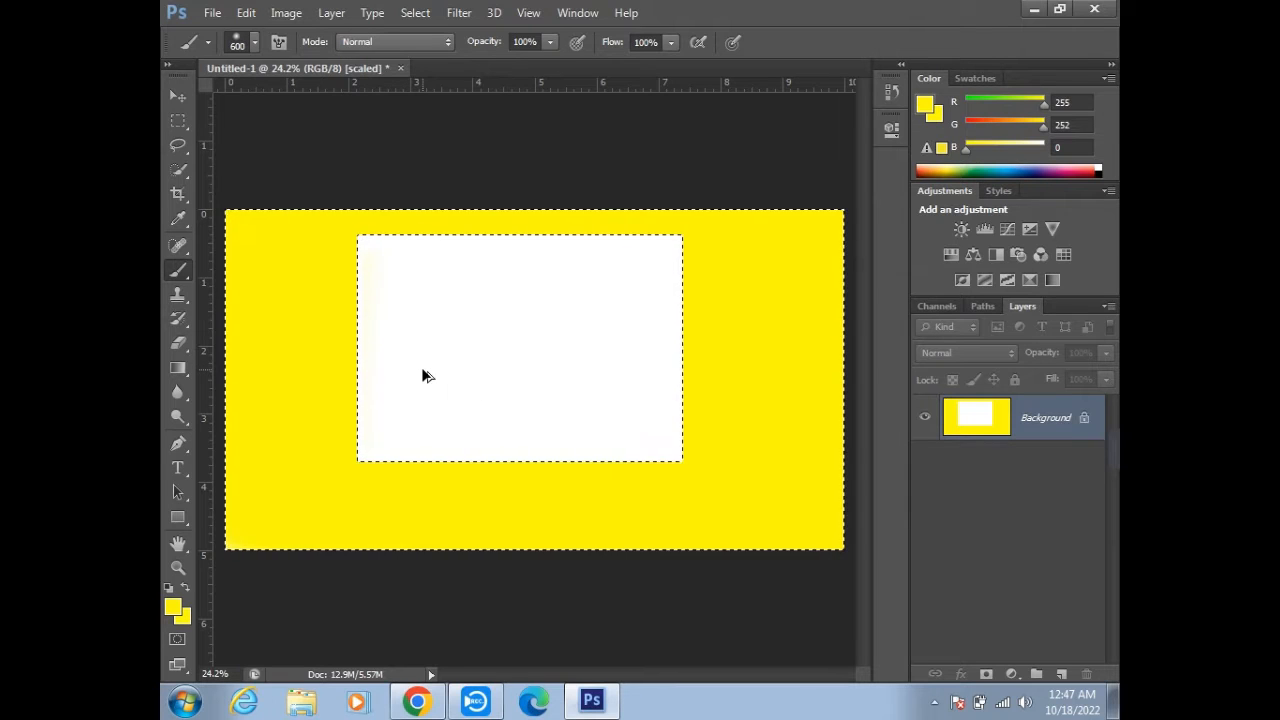
pyautogui.hotkey('ctrl', 'alt', 'z')
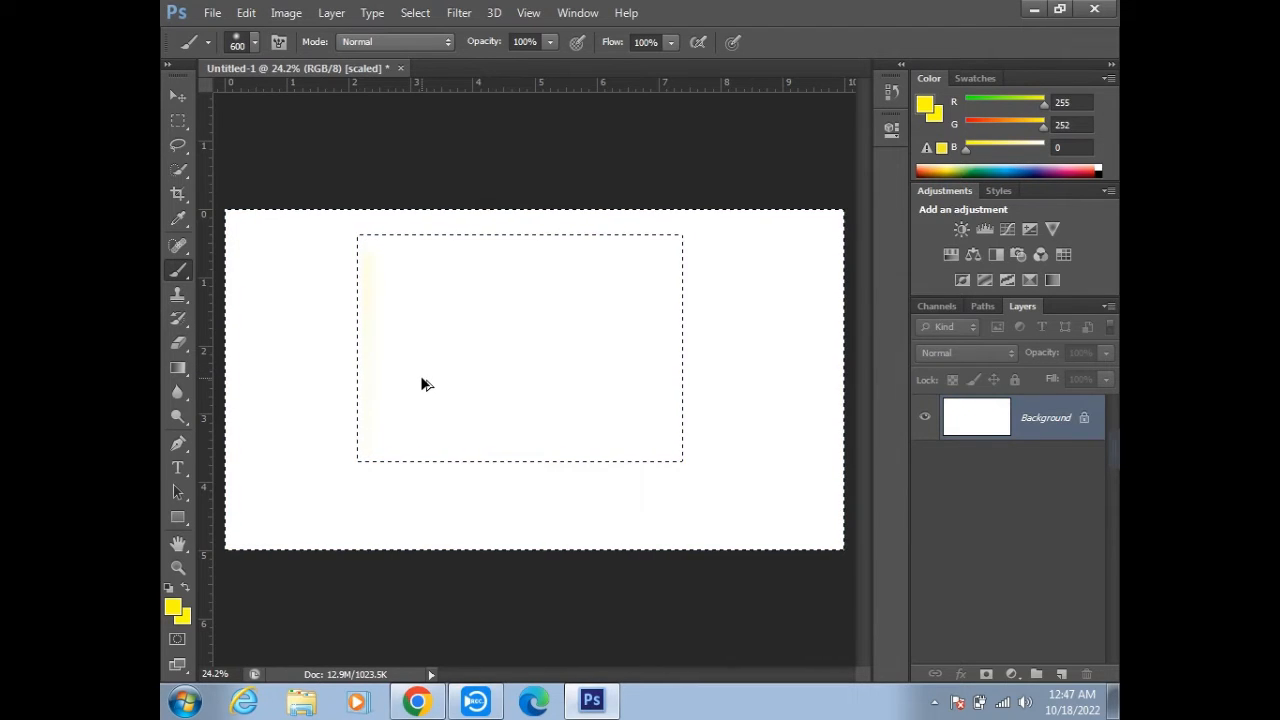
pyautogui.hotkey('ctrl', 'd')
# - Draw several rectangular marquees in new-selection mode on the left and right of the canvas, replacing one with another, and deselect
pyautogui.click(177, 126)
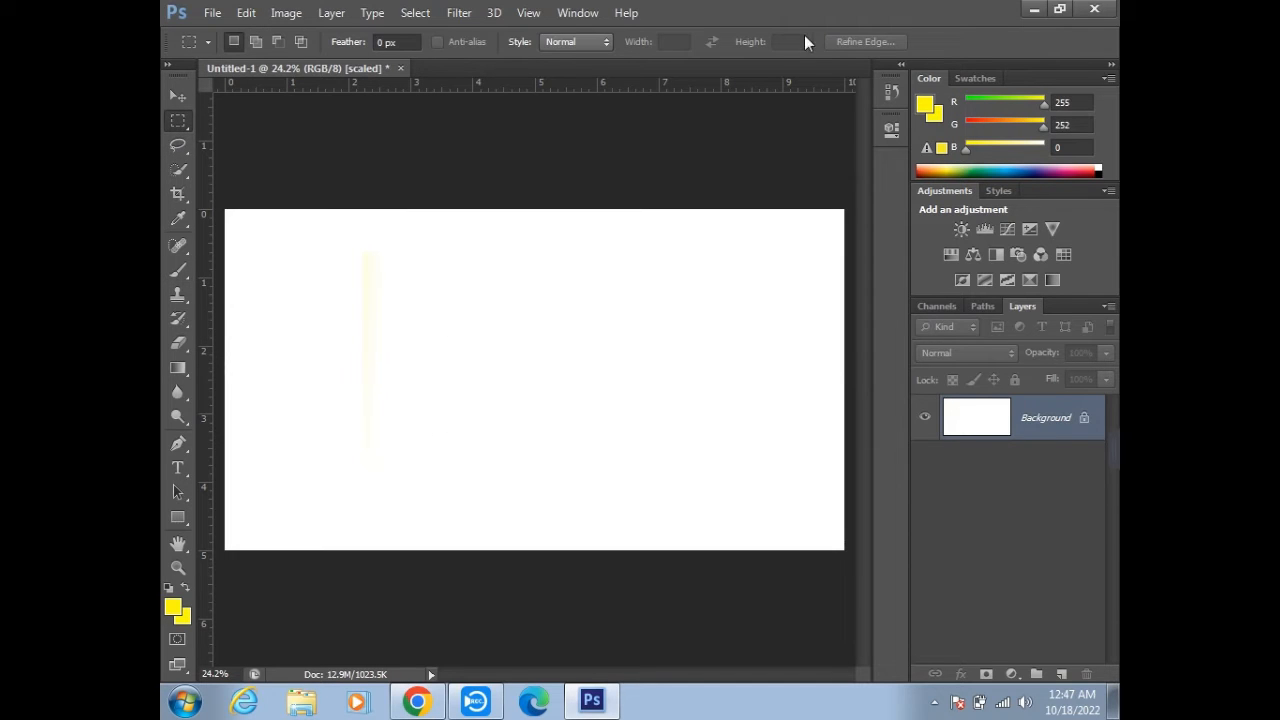
pyautogui.moveTo(289, 250); pyautogui.dragTo(530, 436)
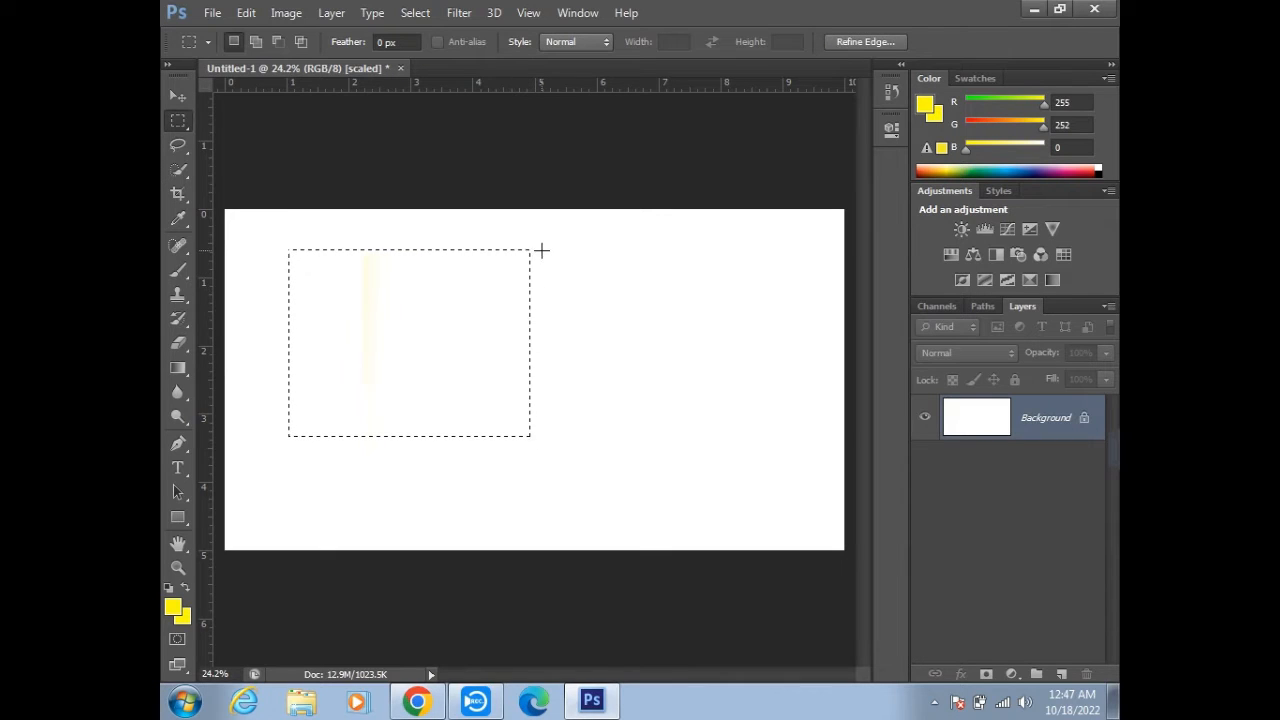
pyautogui.moveTo(545, 248); pyautogui.dragTo(809, 430)
pyautogui.moveTo(265, 237); pyautogui.dragTo(552, 433)
pyautogui.click(680, 280)
pyautogui.hotkey('ctrl', 'alt', 'z')
pyautogui.hotkey('ctrl', 'alt', 'z')
pyautogui.click(645, 315)
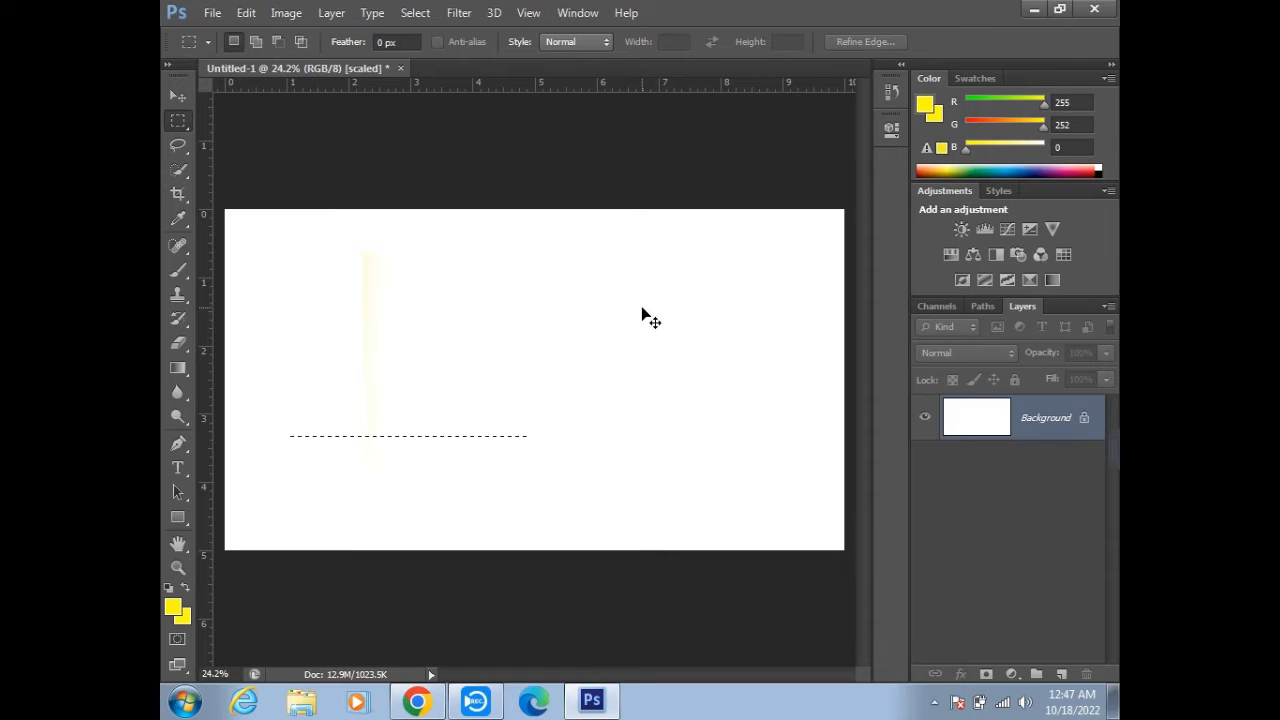
pyautogui.press('super')
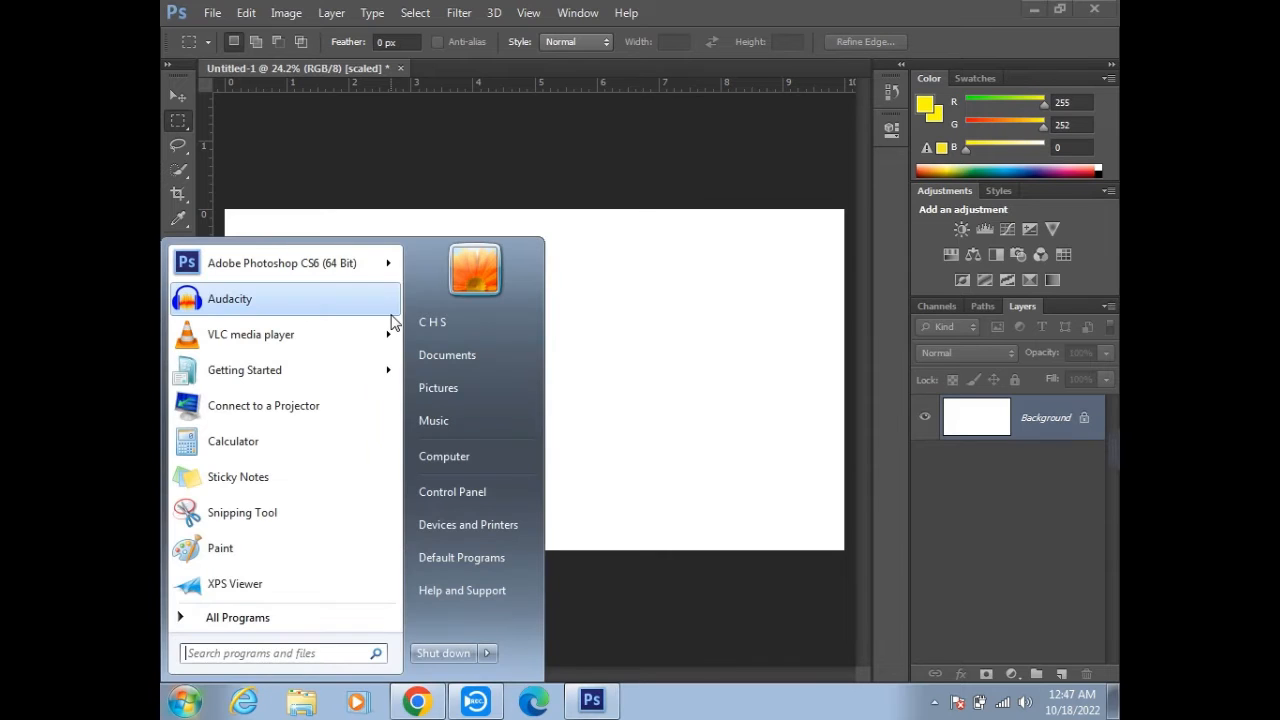
pyautogui.press('Escape')
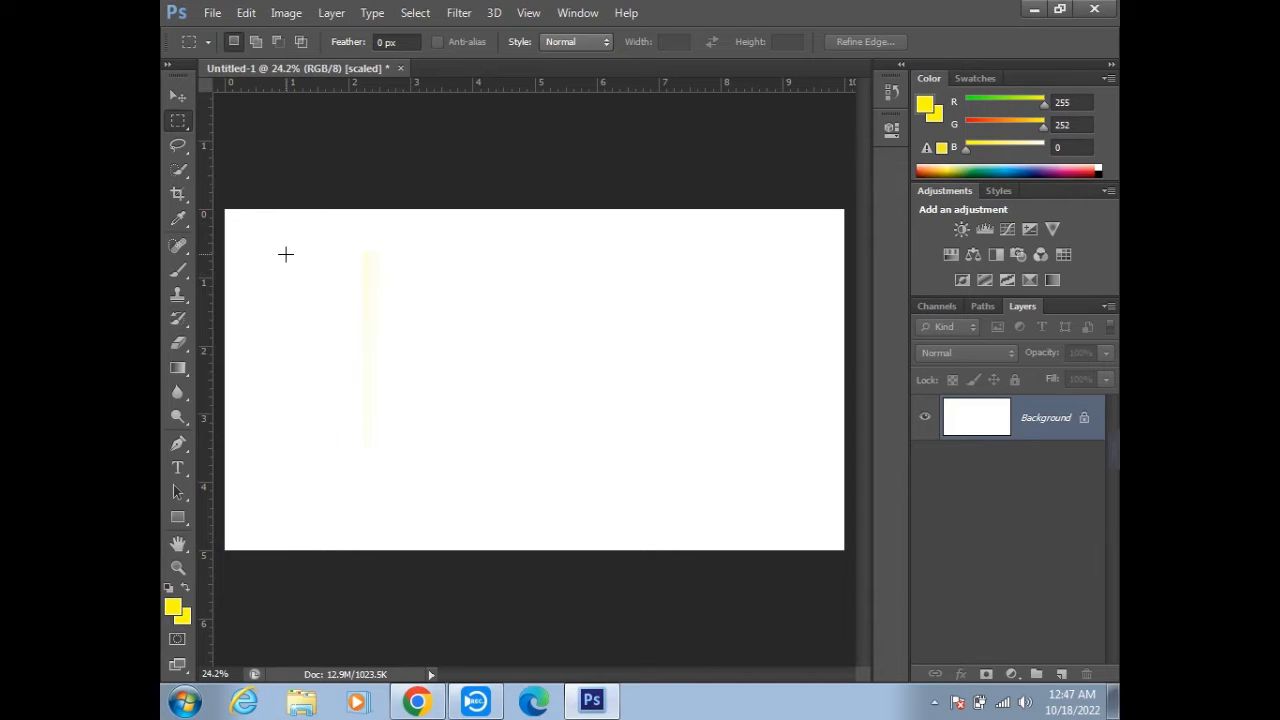
# - Build one combined selection from several added rectangular marquees and paint it yellow with the 600 px brush
pyautogui.moveTo(431, 362); pyautogui.dragTo(516, 417)
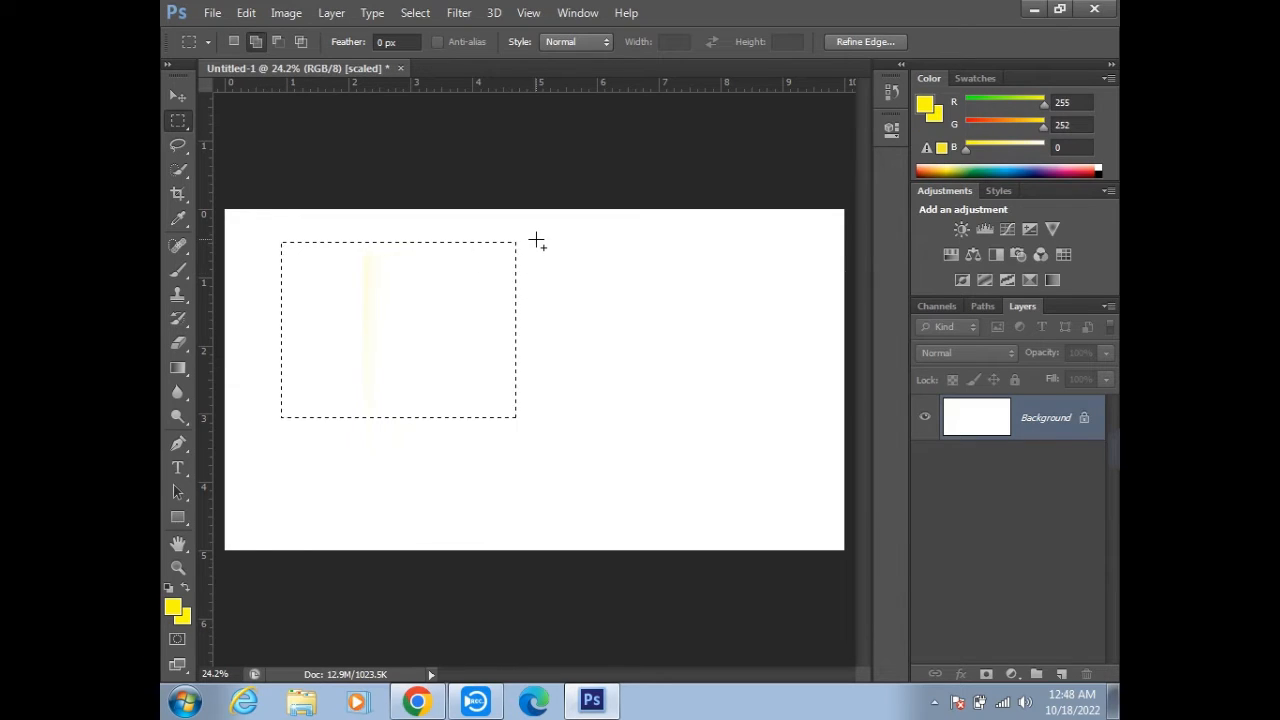
pyautogui.moveTo(537, 240); pyautogui.dragTo(676, 417)
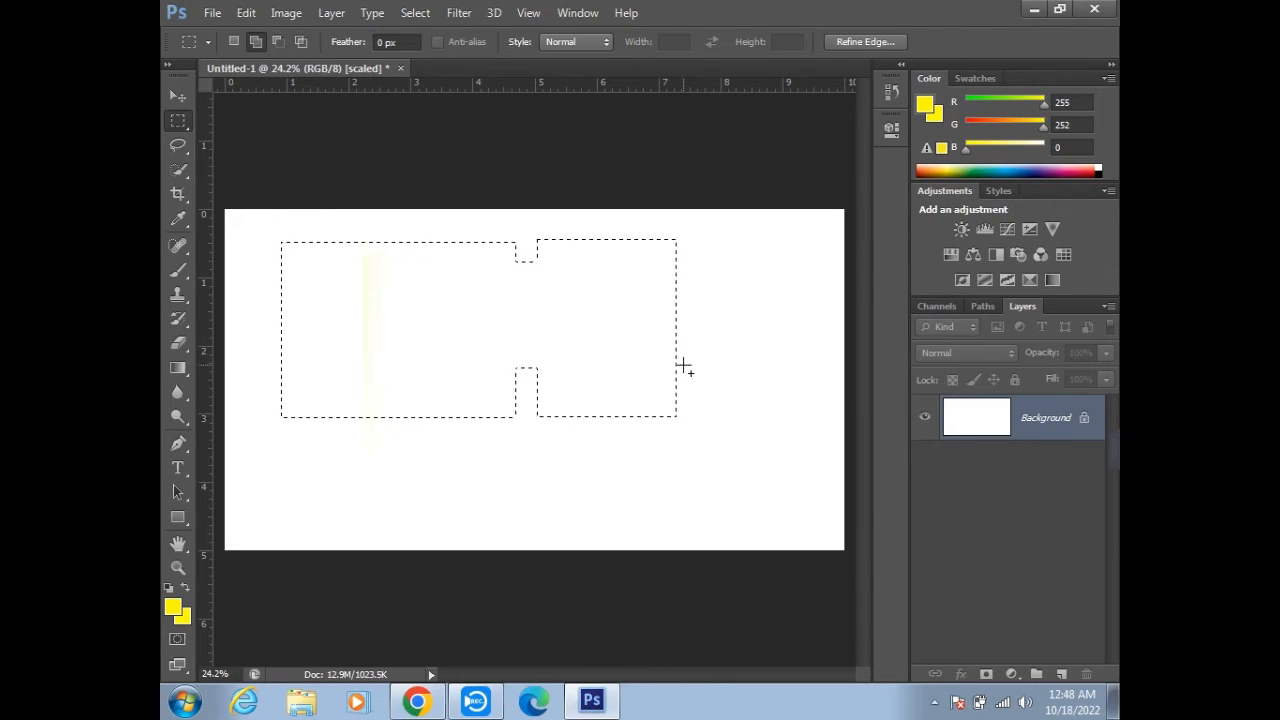
pyautogui.moveTo(640, 357); pyautogui.dragTo(759, 458)
pyautogui.moveTo(432, 403); pyautogui.dragTo(610, 522)
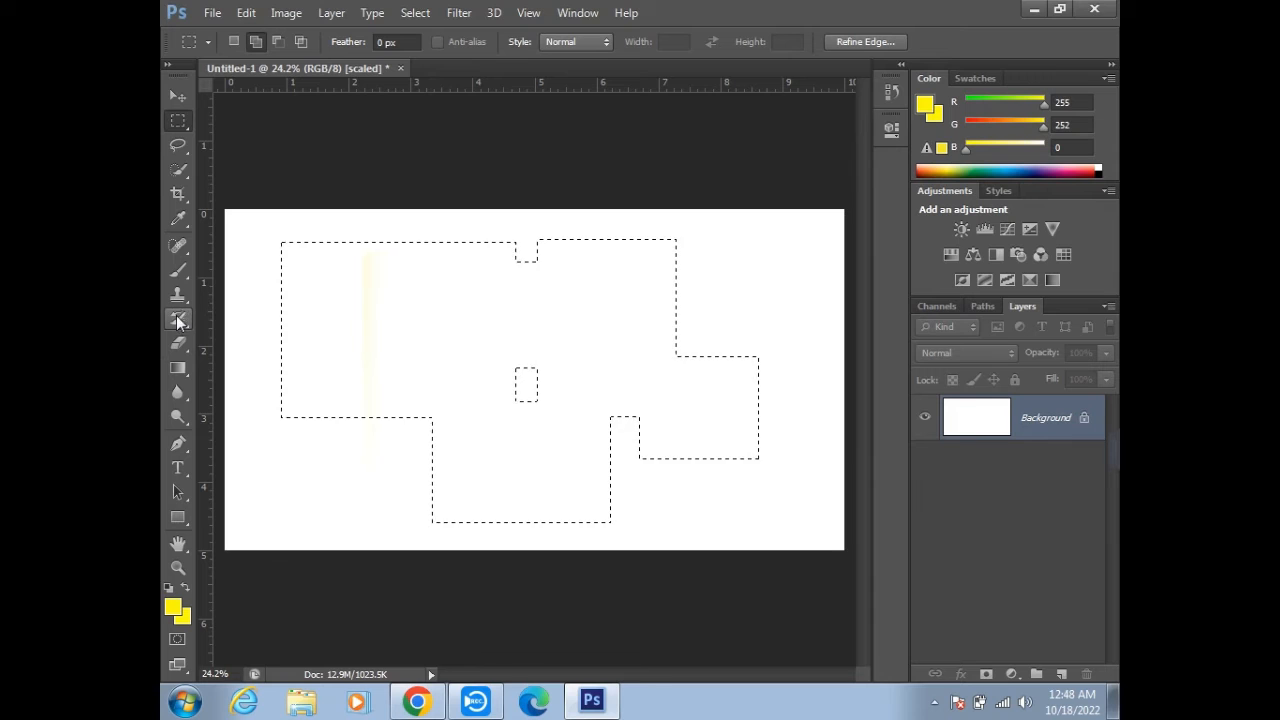
pyautogui.click(176, 268)
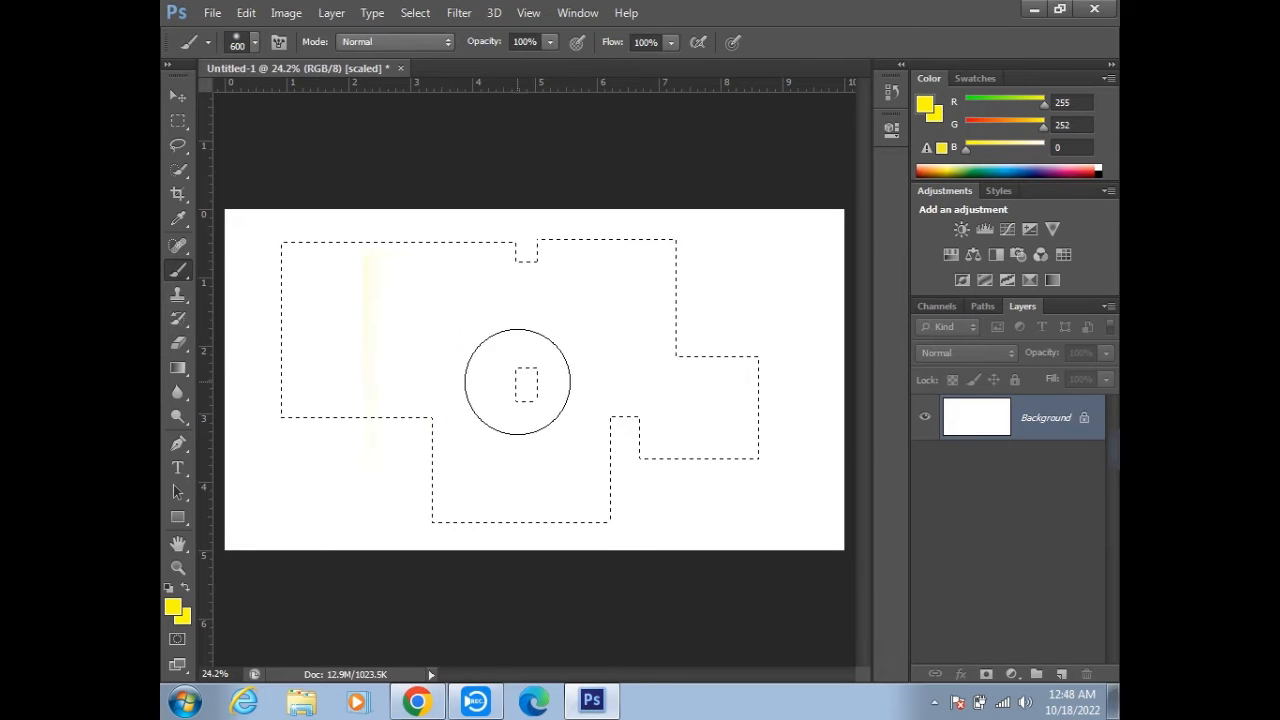
pyautogui.moveTo(570, 342)
pyautogui.mouseDown()
pyautogui.moveTo(532, 420)
pyautogui.moveTo(503, 354)
pyautogui.moveTo(326, 329)
pyautogui.moveTo(855, 497)
pyautogui.moveTo(485, 454)
pyautogui.moveTo(609, 363)
pyautogui.moveTo(674, 277)
pyautogui.moveTo(297, 223)
pyautogui.moveTo(491, 296)
pyautogui.mouseUp()
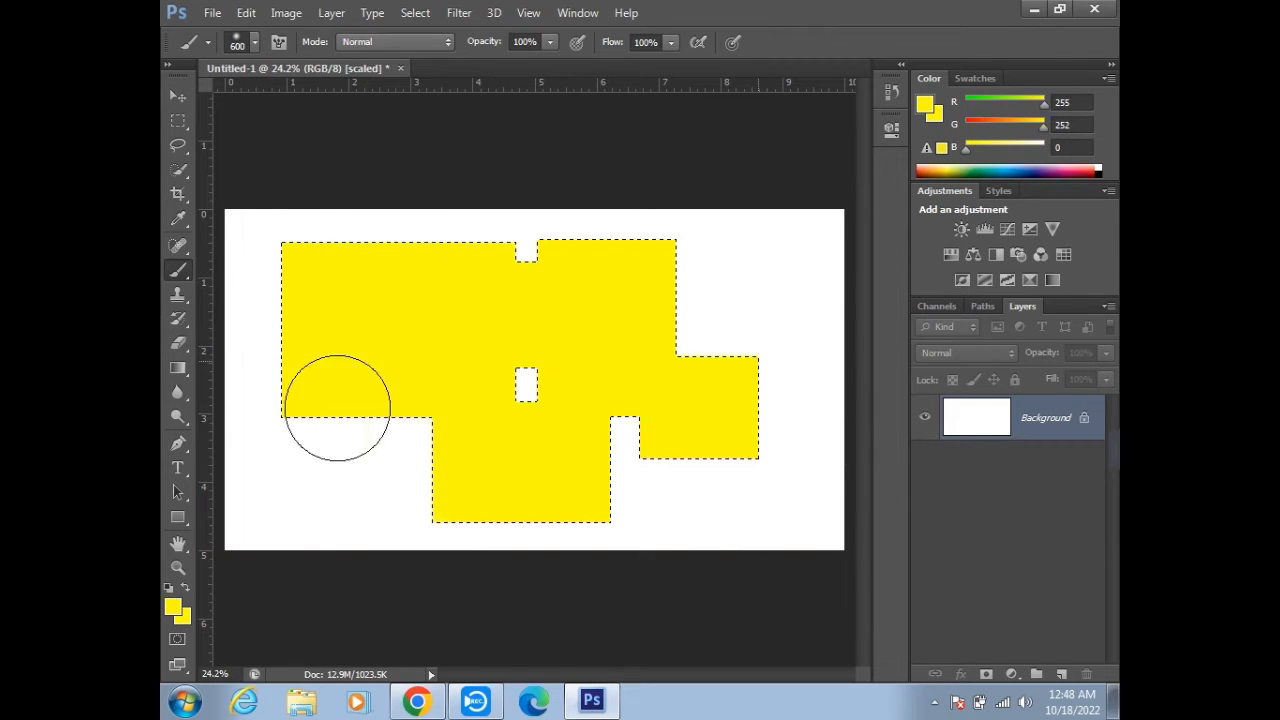
# - Reduce the brush size to 80 px at the small unselected rectangle in the shape's middle, and undo the yellow painting
pyautogui.scroll(6, 510, 386)
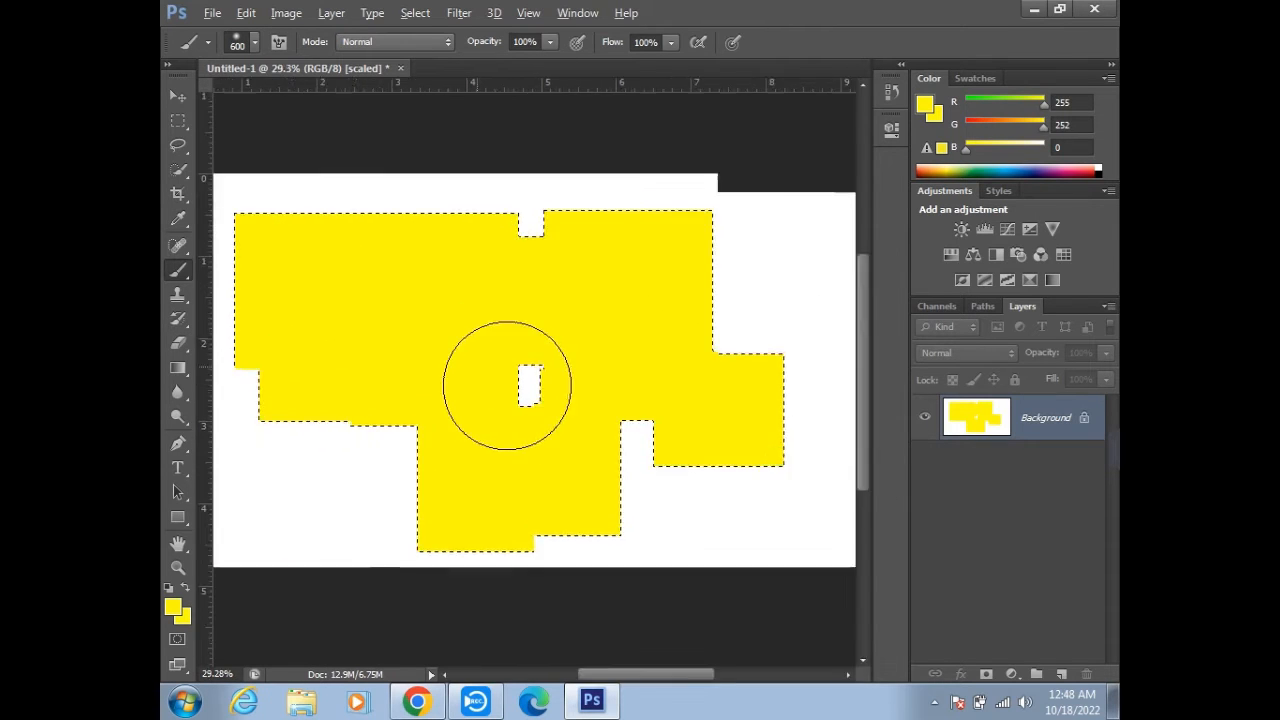
pyautogui.press('[')
pyautogui.press('[')
pyautogui.press('[')
pyautogui.press('[')
pyautogui.press('[')
pyautogui.press('[')
pyautogui.press('[')
pyautogui.press('[')
pyautogui.press('[')
pyautogui.press('[')
pyautogui.press('[')
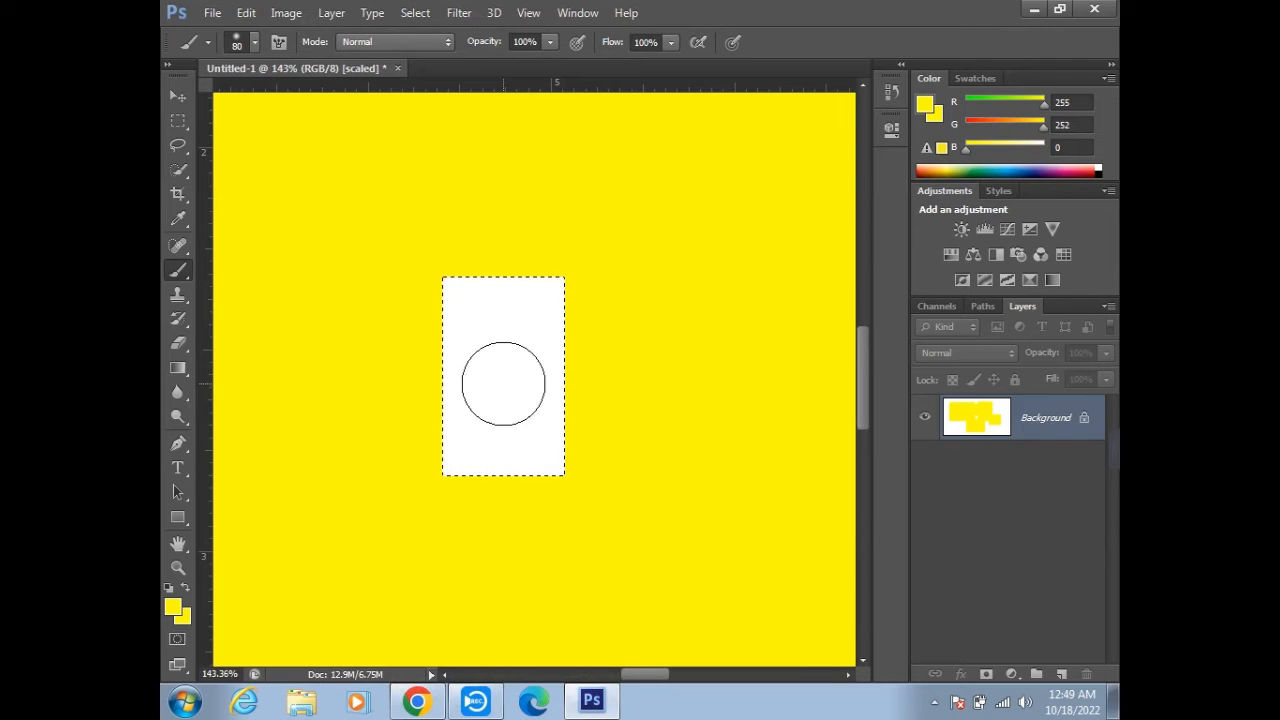
pyautogui.scroll(-3, 505, 382)
pyautogui.press('super')
pyautogui.press('super')
pyautogui.scroll(-8, 506, 383)
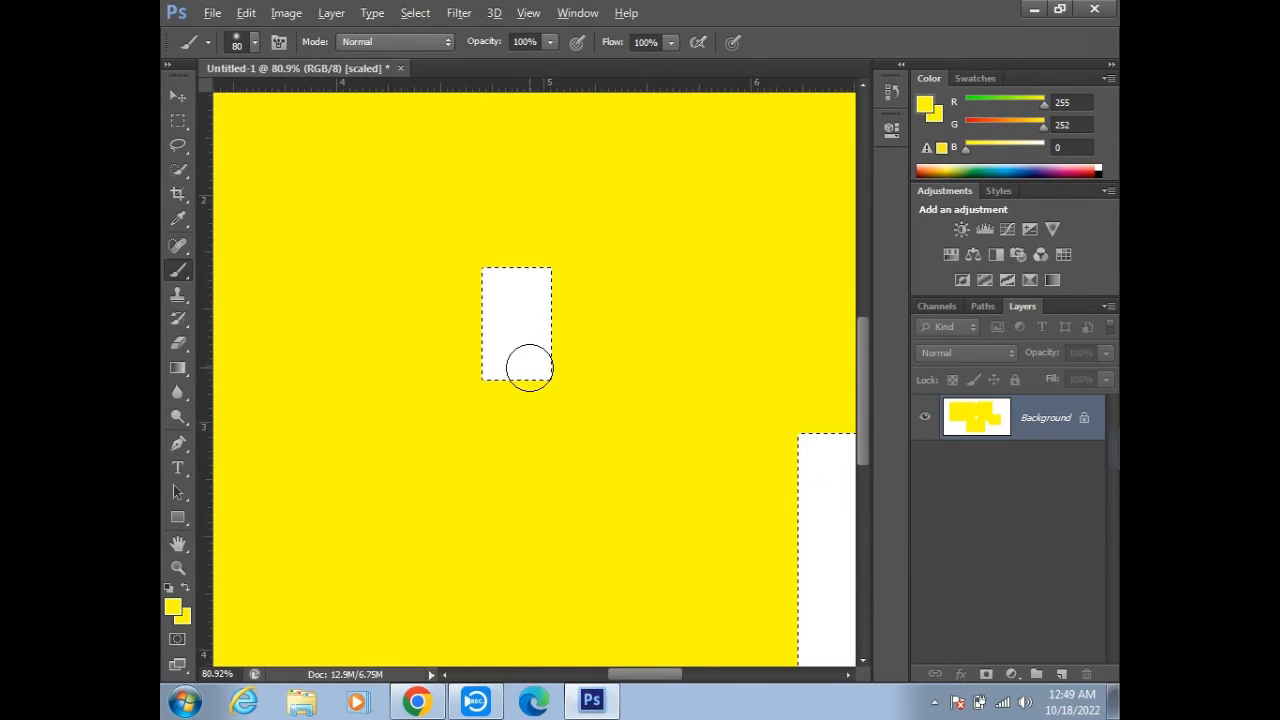
pyautogui.scroll(1, 533, 362)
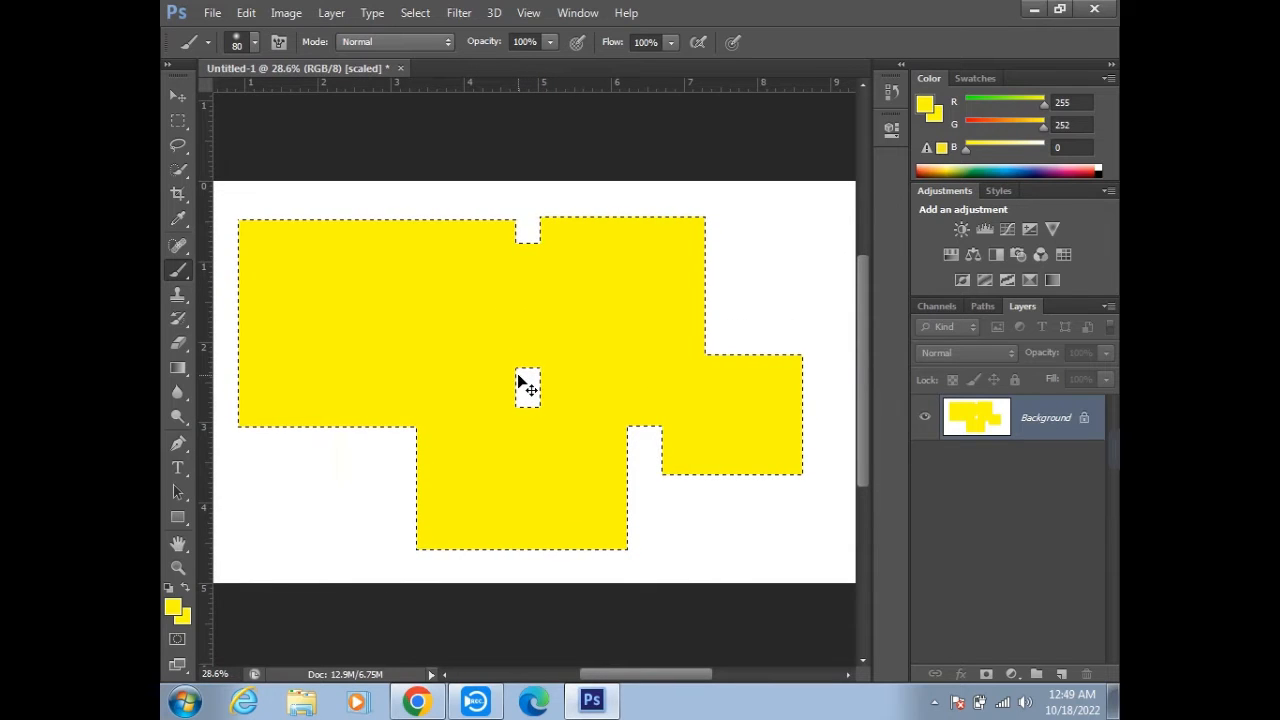
pyautogui.hotkey('ctrl', 'z')
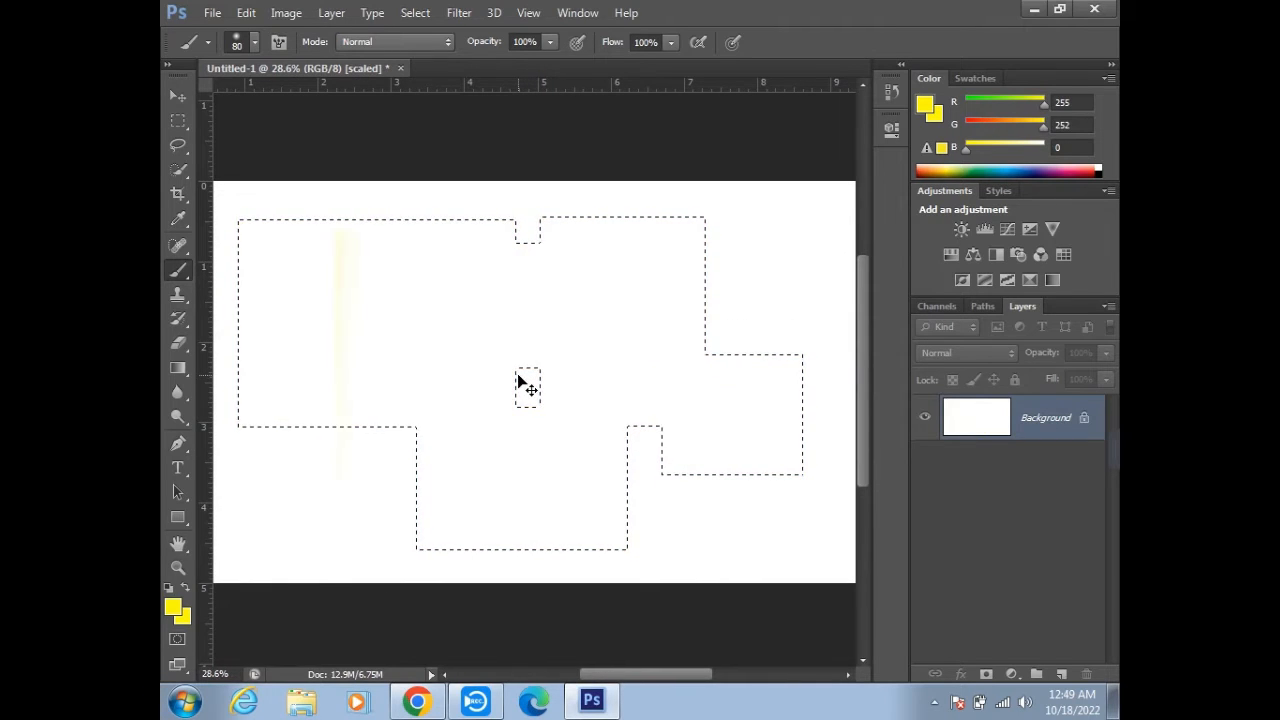
# - Invert the combined selection, paint yellow in the small central rectangle and below the shape's left part, and undo both strokes
pyautogui.hotkey('ctrl', 'shift', 'i')
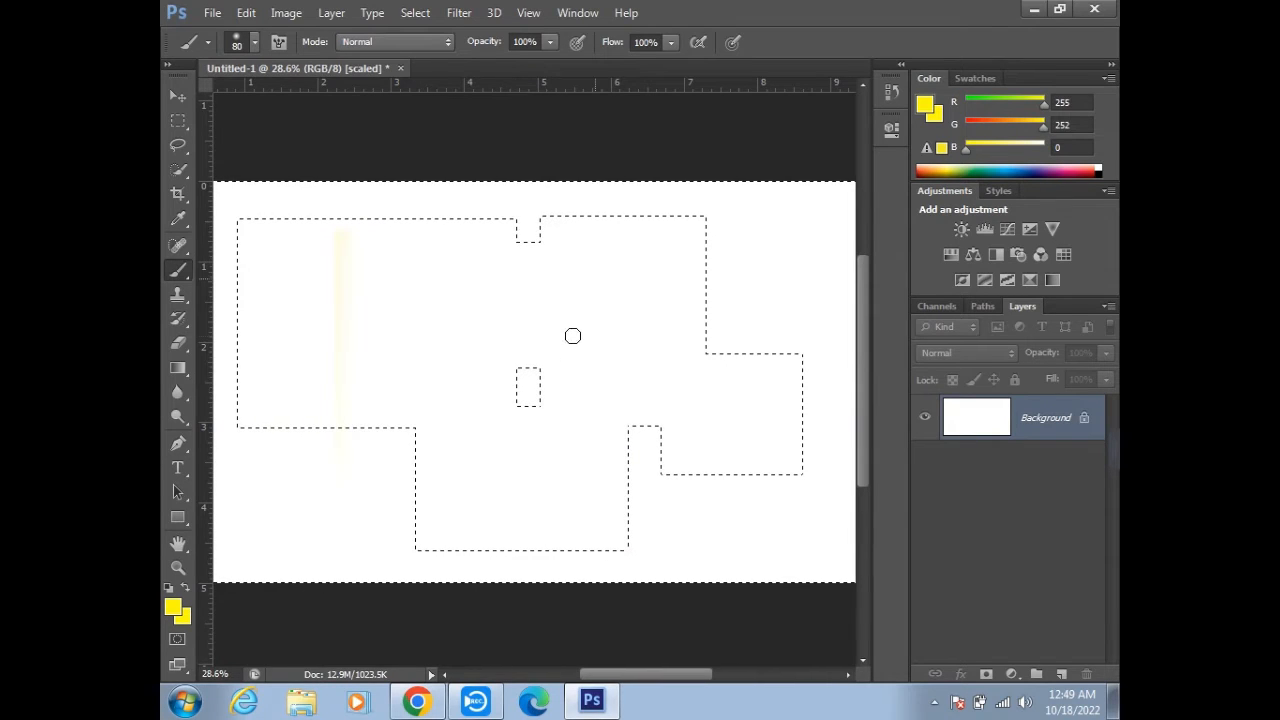
pyautogui.moveTo(540, 386); pyautogui.dragTo(523, 369)
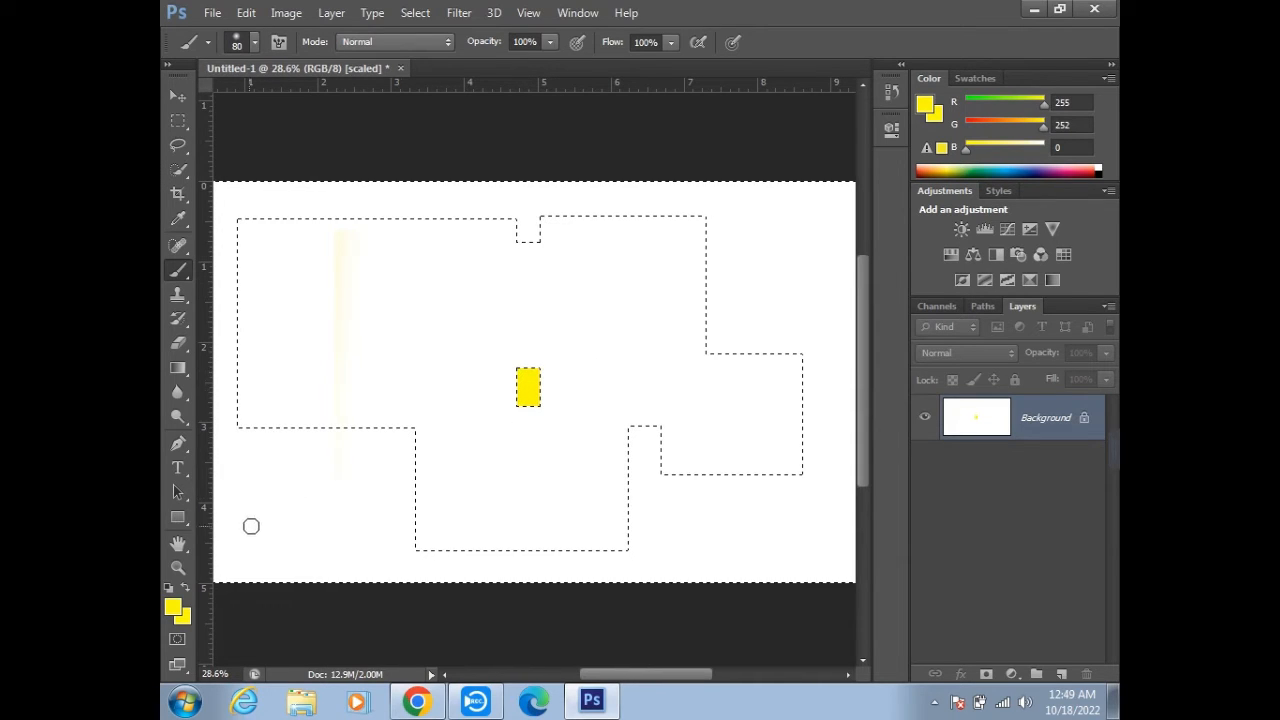
pyautogui.moveTo(354, 460)
pyautogui.mouseDown()
pyautogui.moveTo(356, 502)
pyautogui.moveTo(310, 481)
pyautogui.moveTo(394, 414)
pyautogui.moveTo(397, 455)
pyautogui.moveTo(494, 514)
pyautogui.mouseUp()
pyautogui.hotkey('ctrl', 'alt', 'z')
pyautogui.hotkey('ctrl', 'alt', 'z')
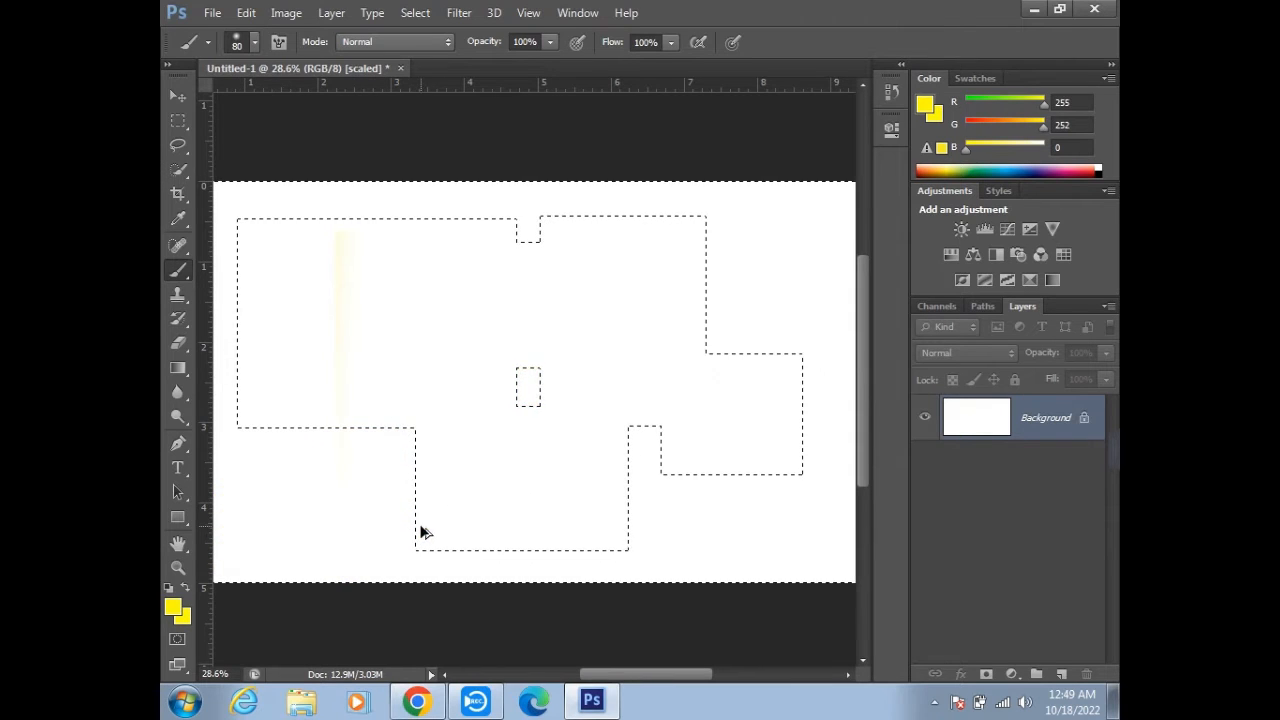
# - Restore the inverted selection and add two overlapping rectangles to it along the shape's upper right edge
pyautogui.hotkey('ctrl', 'd')
pyautogui.hotkey('ctrl', 'shift', 'd')
pyautogui.hotkey('ctrl', 'shift', 'i')
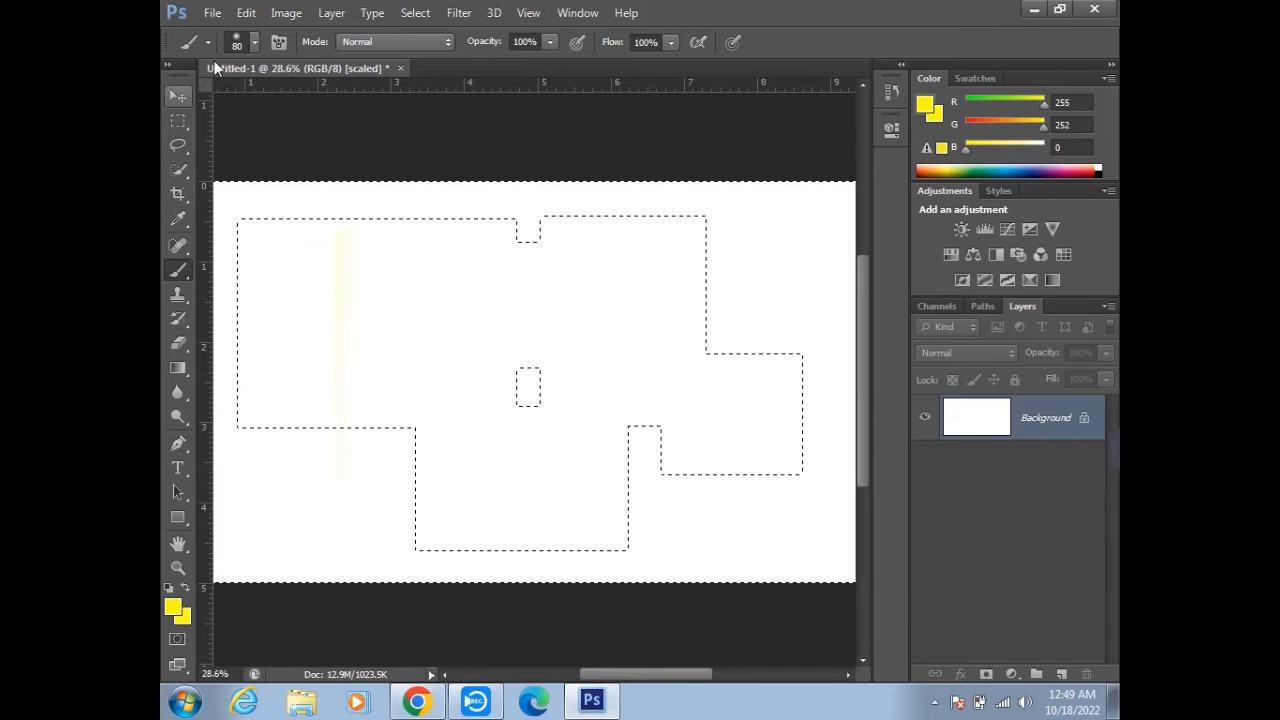
pyautogui.click(178, 121)
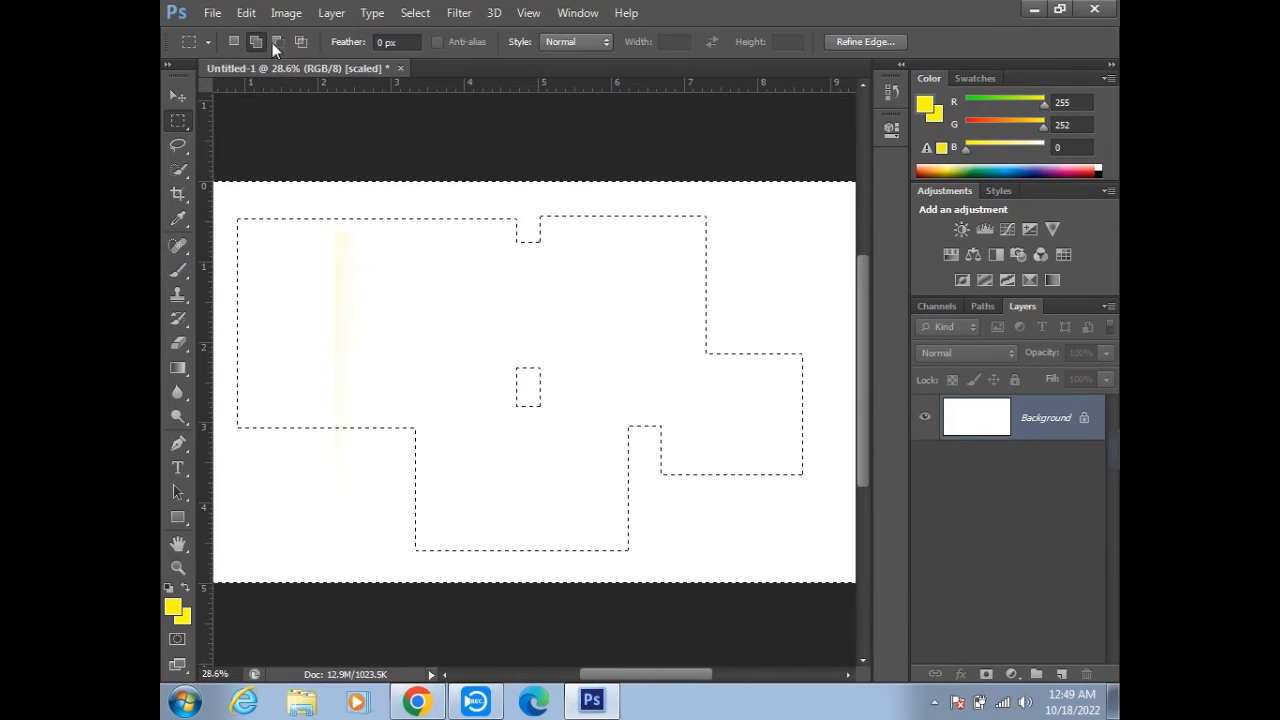
pyautogui.moveTo(673, 225); pyautogui.dragTo(805, 304)
pyautogui.moveTo(808, 223); pyautogui.dragTo(688, 378)
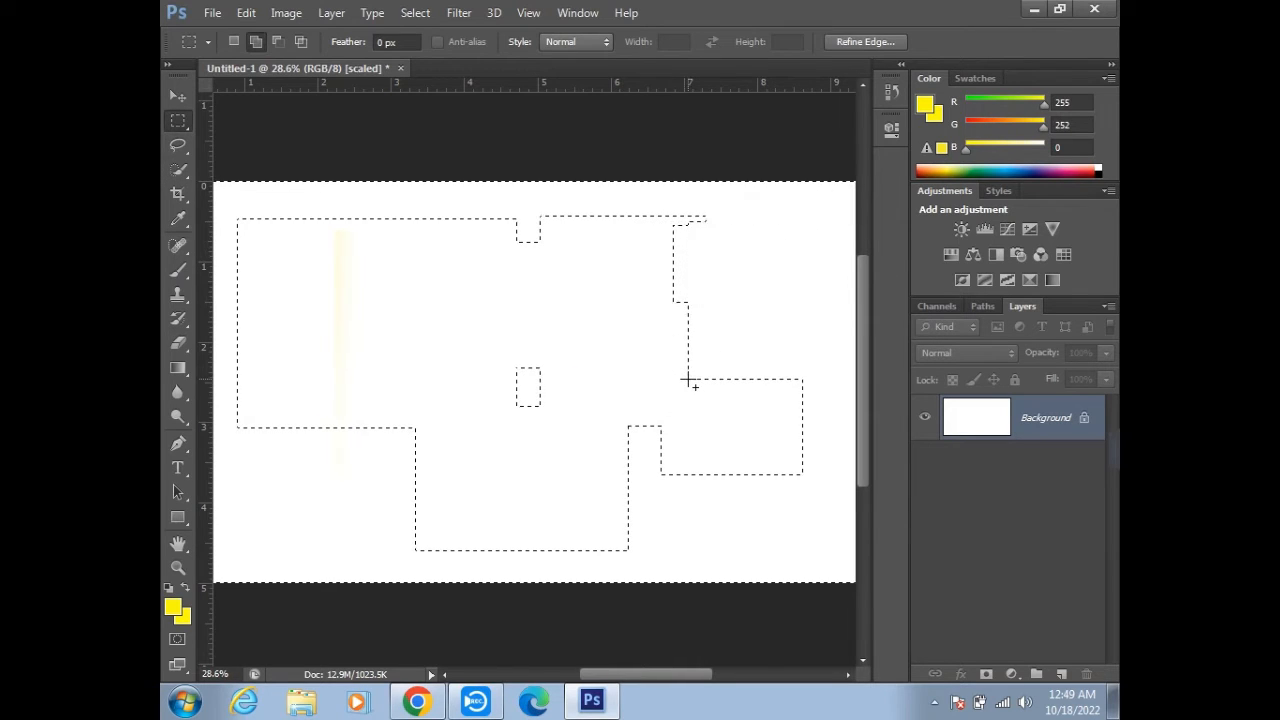
# - Add more rectangles to the selection at the shape's lower left edge and on its right side
pyautogui.click(232, 41)
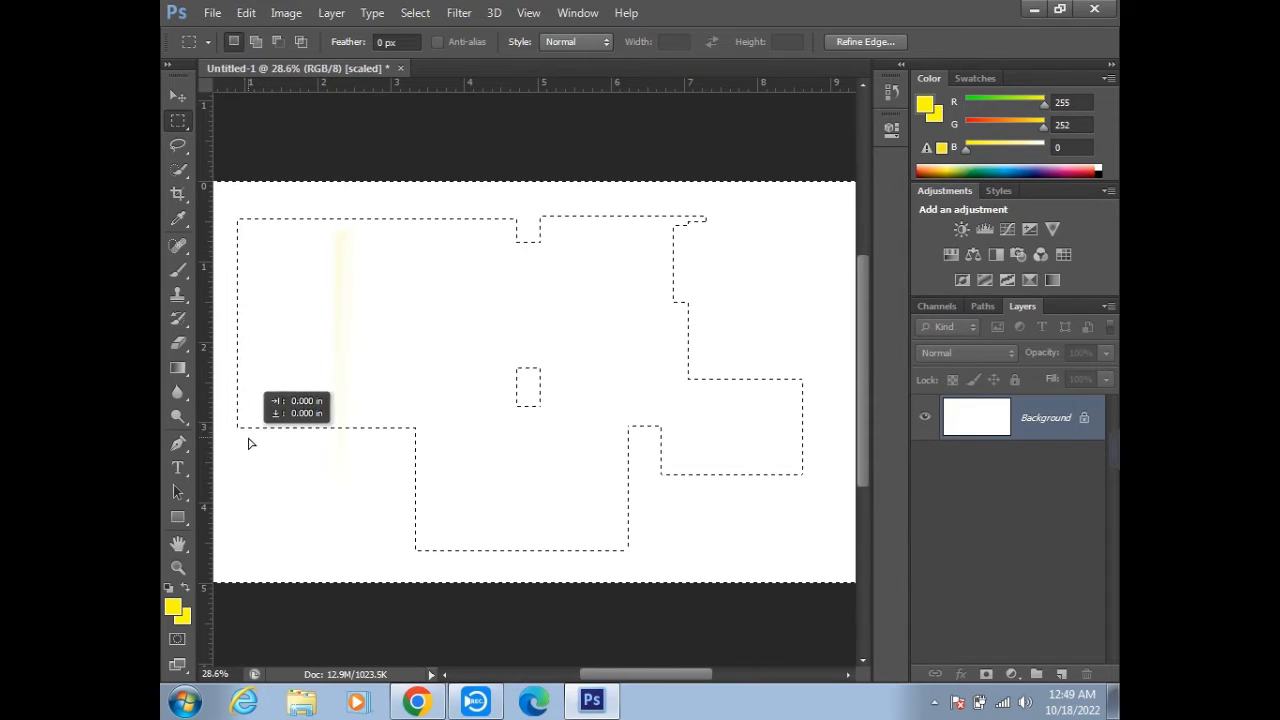
pyautogui.click(255, 41)
pyautogui.moveTo(253, 418); pyautogui.dragTo(421, 567)
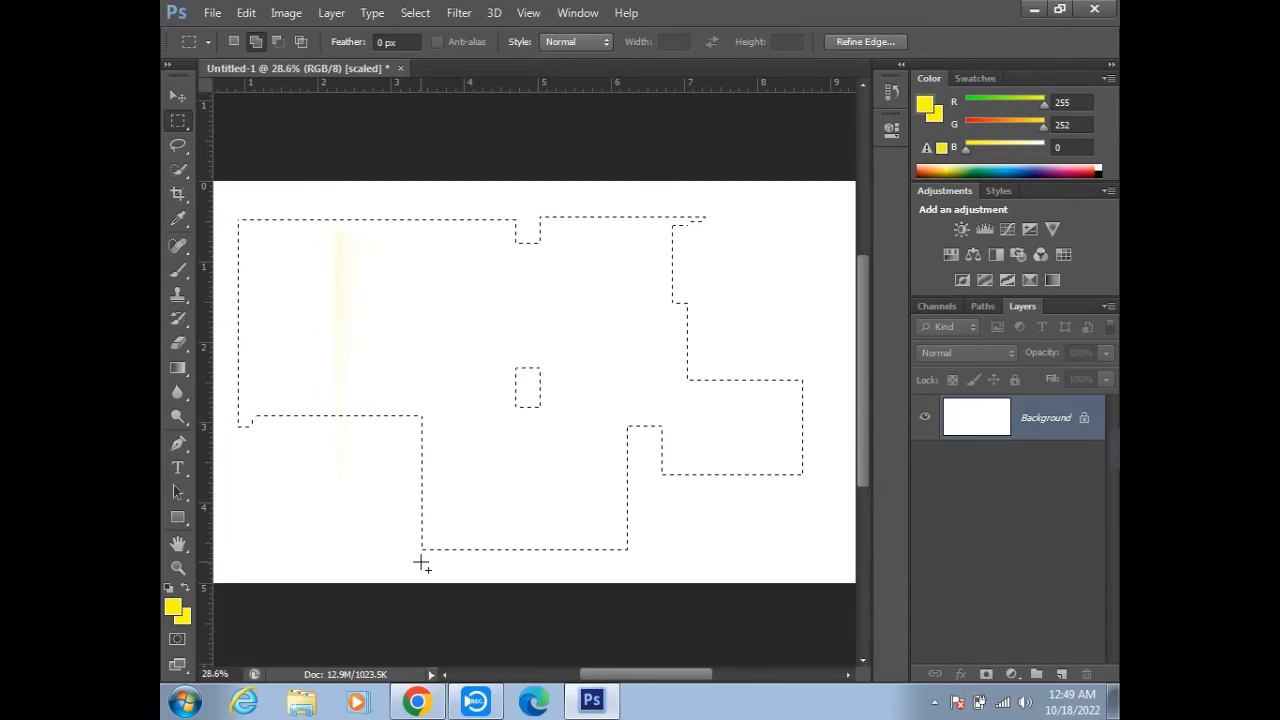
pyautogui.moveTo(663, 195); pyautogui.dragTo(531, 437)
pyautogui.scroll(-3, 451, 387)
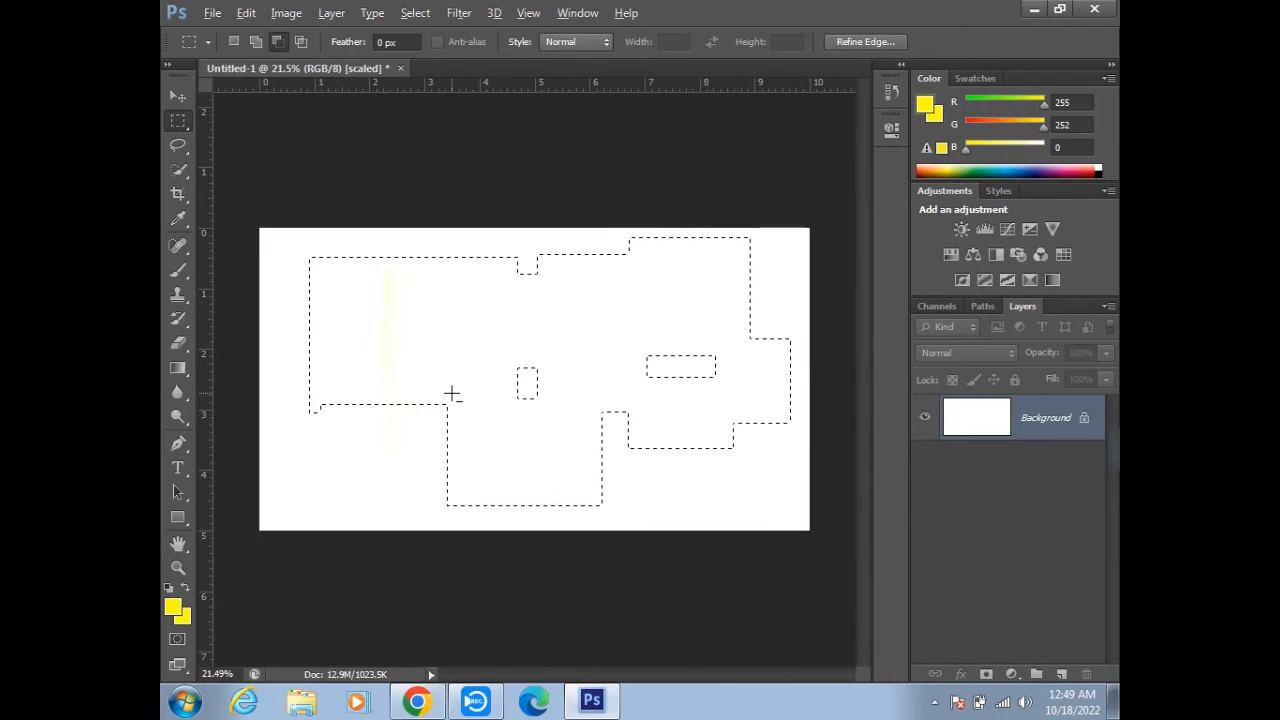
pyautogui.scroll(1, 451, 394)
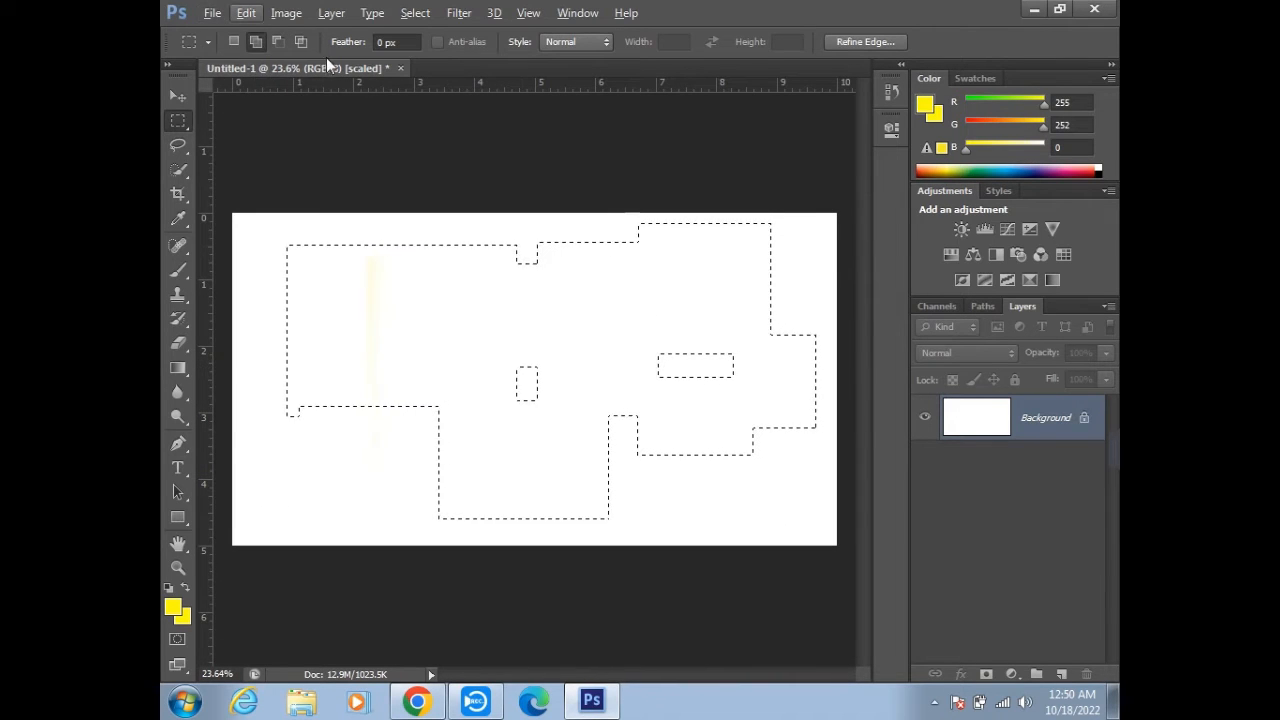
# - Subtract rectangles from the selection's lower left corner and bottom part, undoing a trial subtraction in the right block
pyautogui.click(277, 44)
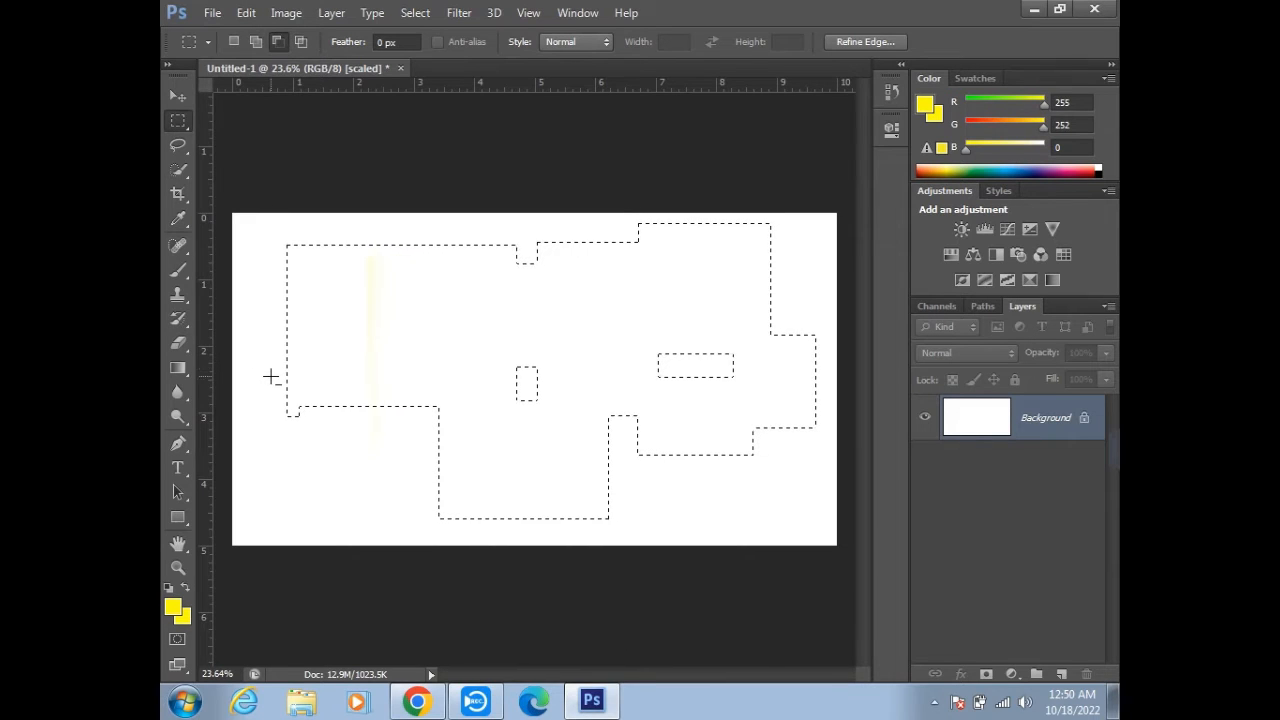
pyautogui.moveTo(265, 332); pyautogui.dragTo(425, 444)
pyautogui.moveTo(410, 451)
pyautogui.mouseDown()
pyautogui.moveTo(645, 534)
pyautogui.moveTo(626, 532)
pyautogui.mouseUp()
pyautogui.moveTo(668, 330); pyautogui.dragTo(731, 393)
pyautogui.hotkey('ctrl', 'z')
# - Subtract a horizontal strip across the upper part of the right block and a vertical strip along its right edge
pyautogui.moveTo(590, 226); pyautogui.dragTo(795, 288)
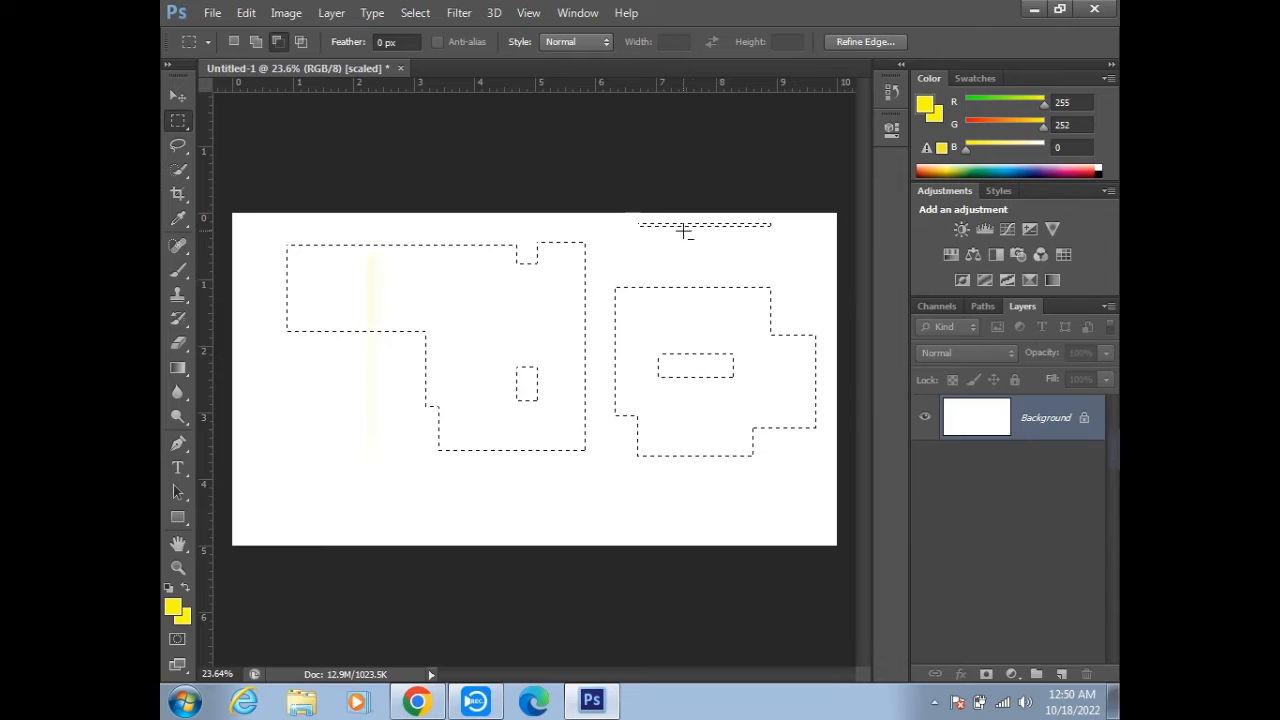
pyautogui.hotkey('ctrl', 'z')
pyautogui.moveTo(604, 244); pyautogui.dragTo(794, 294)
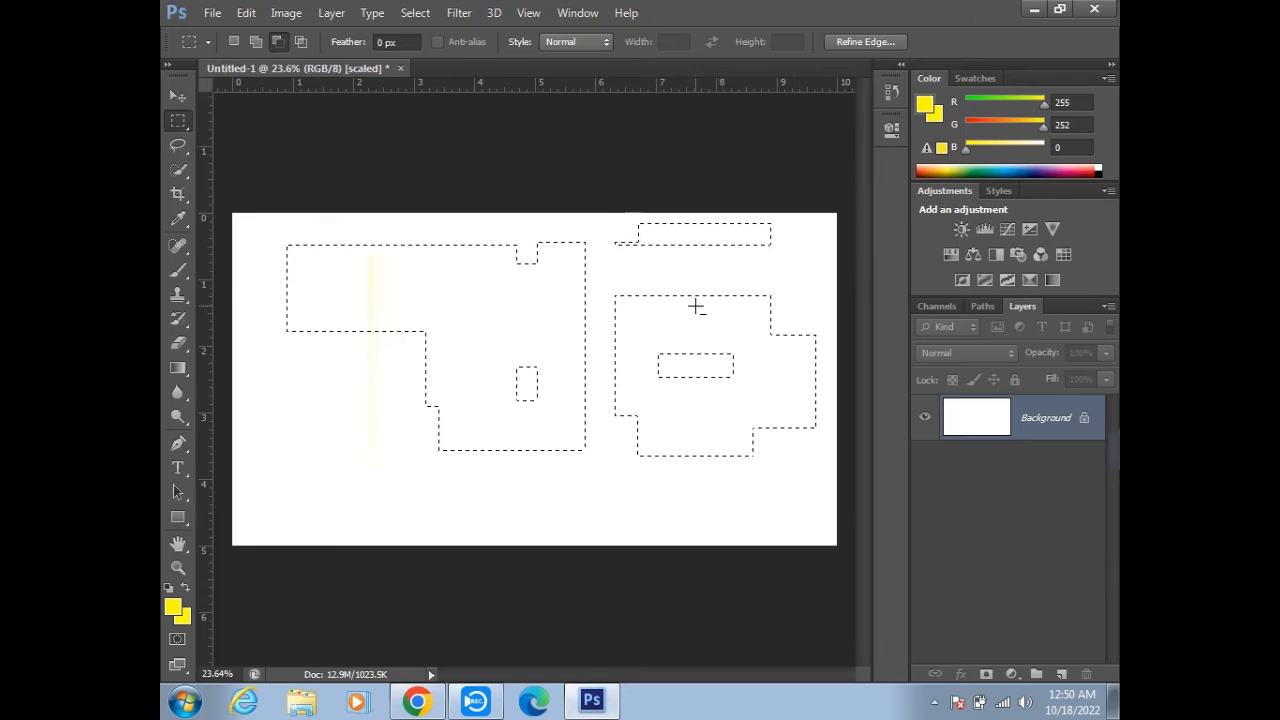
pyautogui.moveTo(747, 264); pyautogui.dragTo(830, 476)
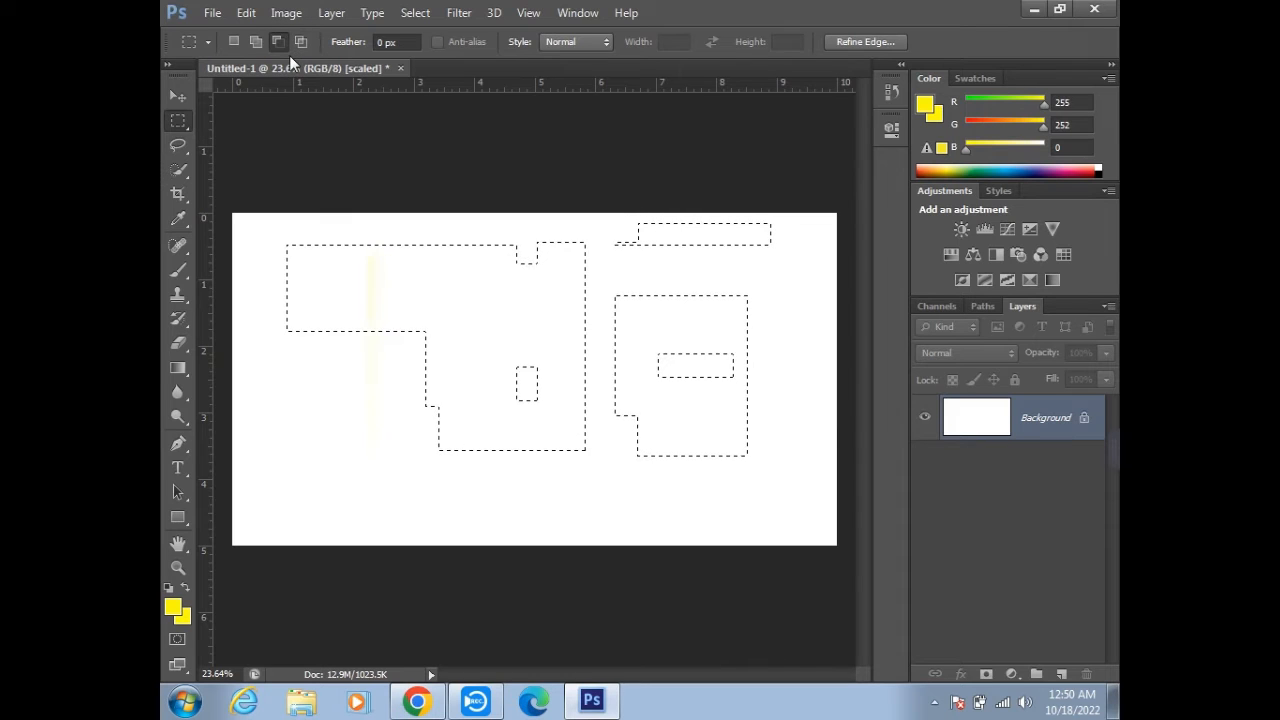
# - Replace the selection with a central rectangular marquee and intersect it with a second marquee about 2.53 × 3.96 in over its right half
pyautogui.hotkey('ctrl', 'd')
pyautogui.moveTo(394, 247); pyautogui.dragTo(628, 427)
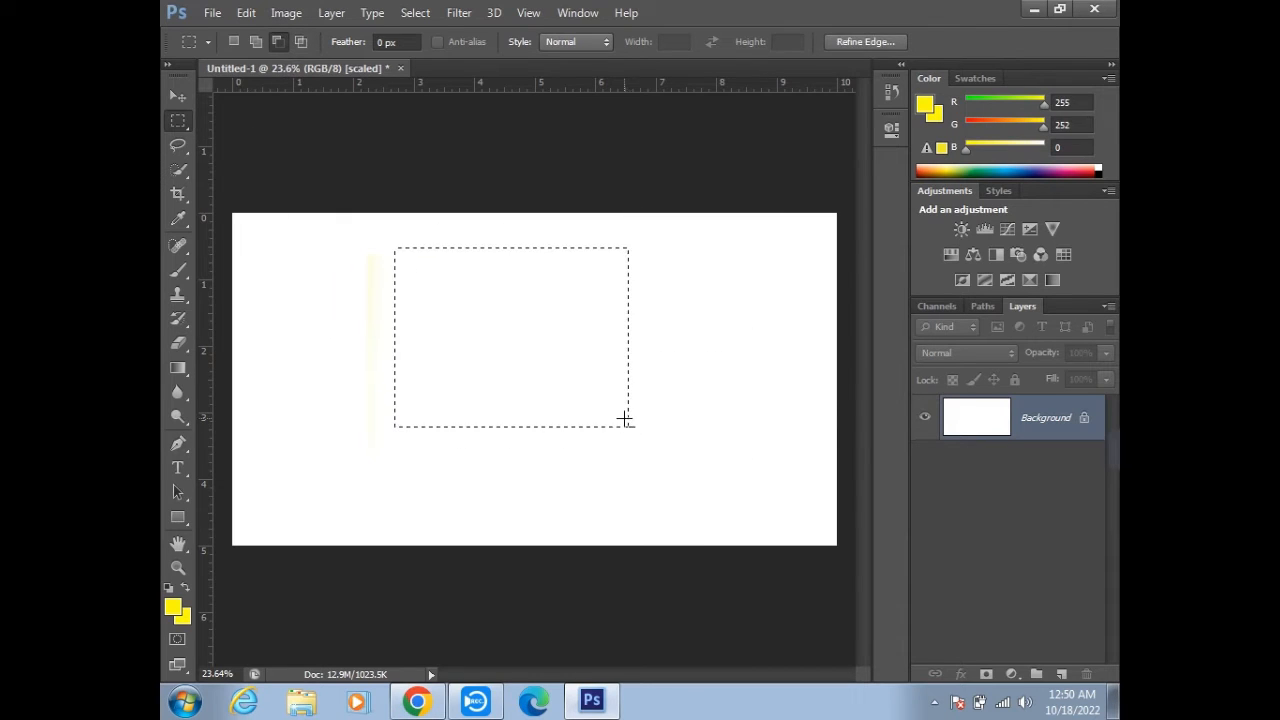
pyautogui.click(302, 44)
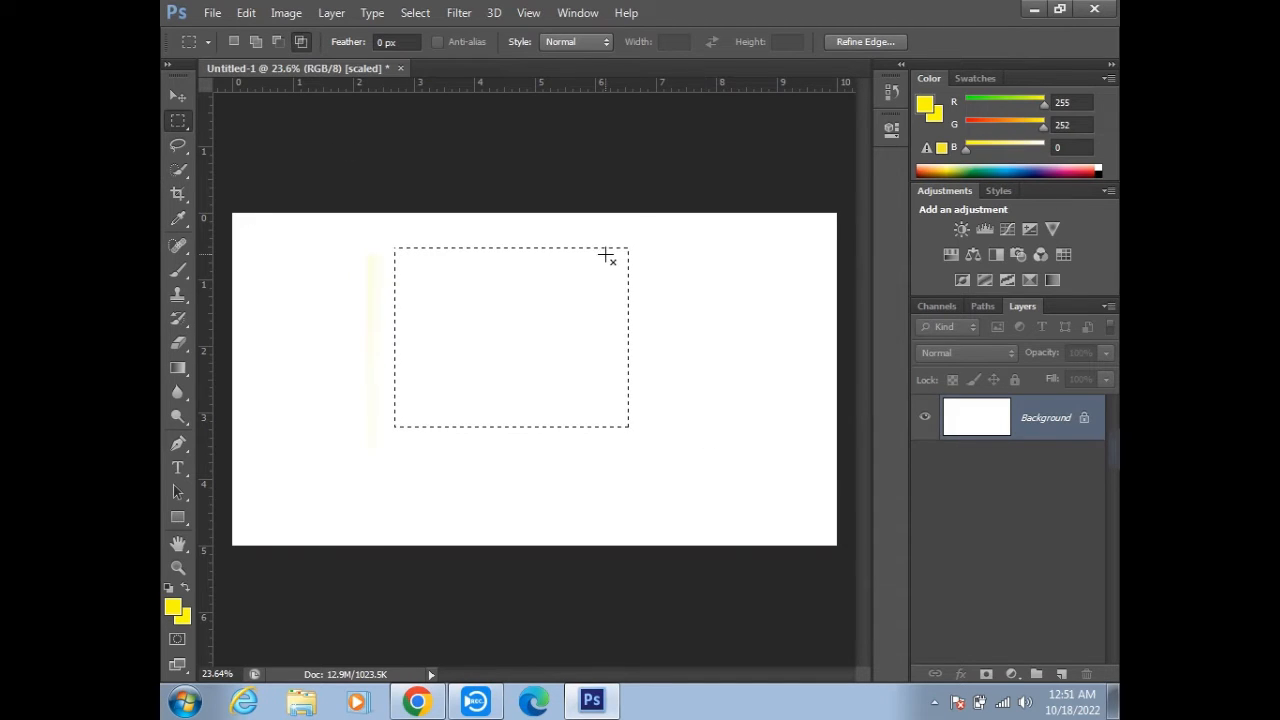
pyautogui.moveTo(657, 224); pyautogui.dragTo(504, 487)
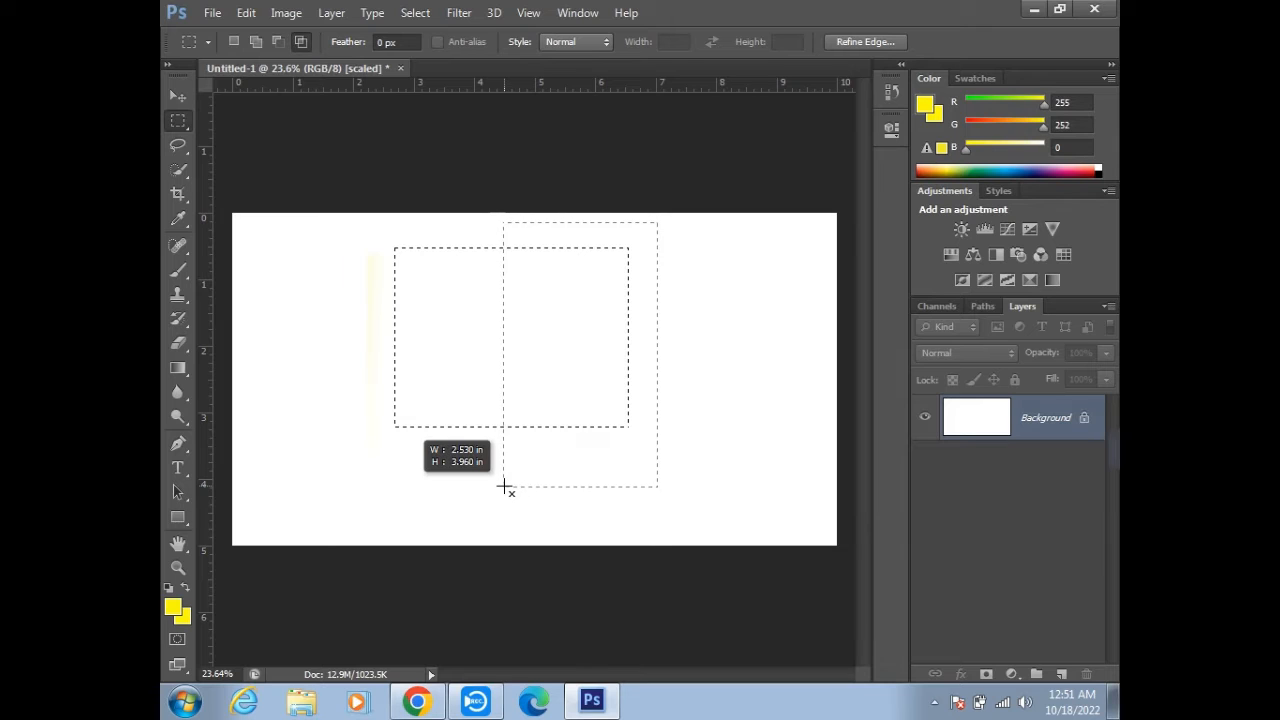
pyautogui.moveTo(504, 487); pyautogui.dragTo(506, 485)
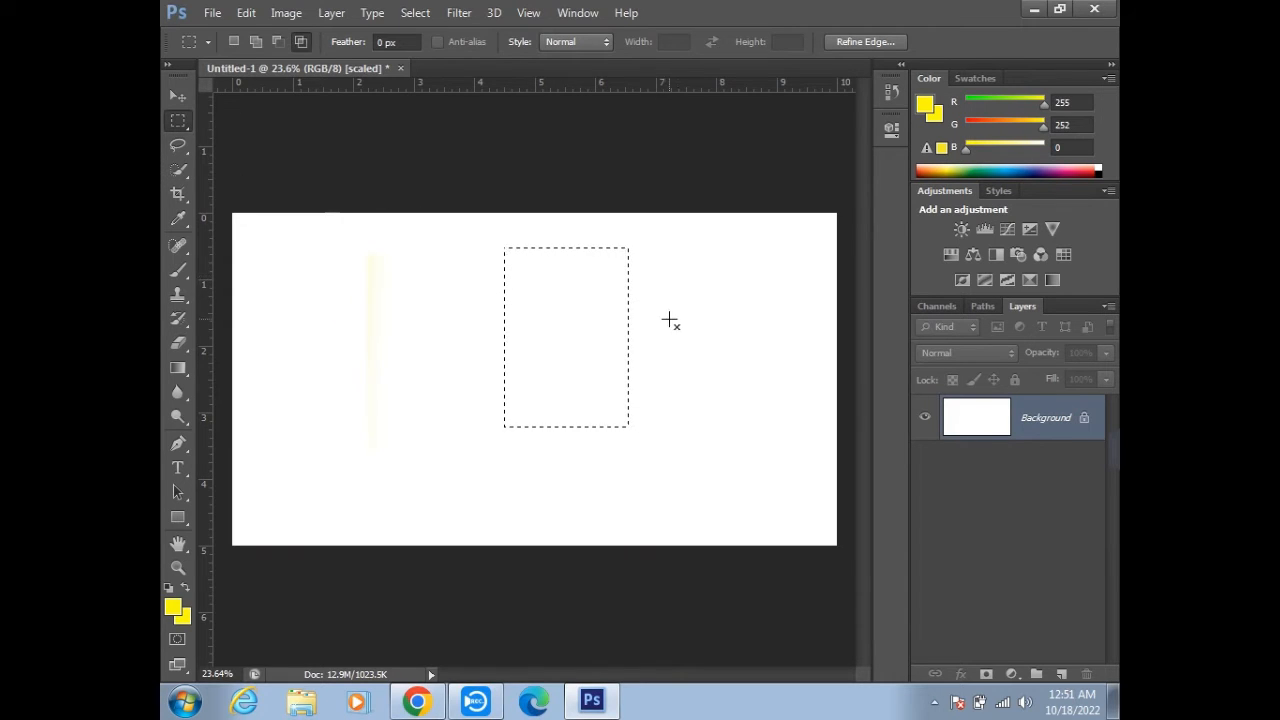
# - Trim the selection to its lower part by intersecting it with another marquee, and set the marquee feather to 30 px
pyautogui.moveTo(674, 302); pyautogui.dragTo(458, 478)
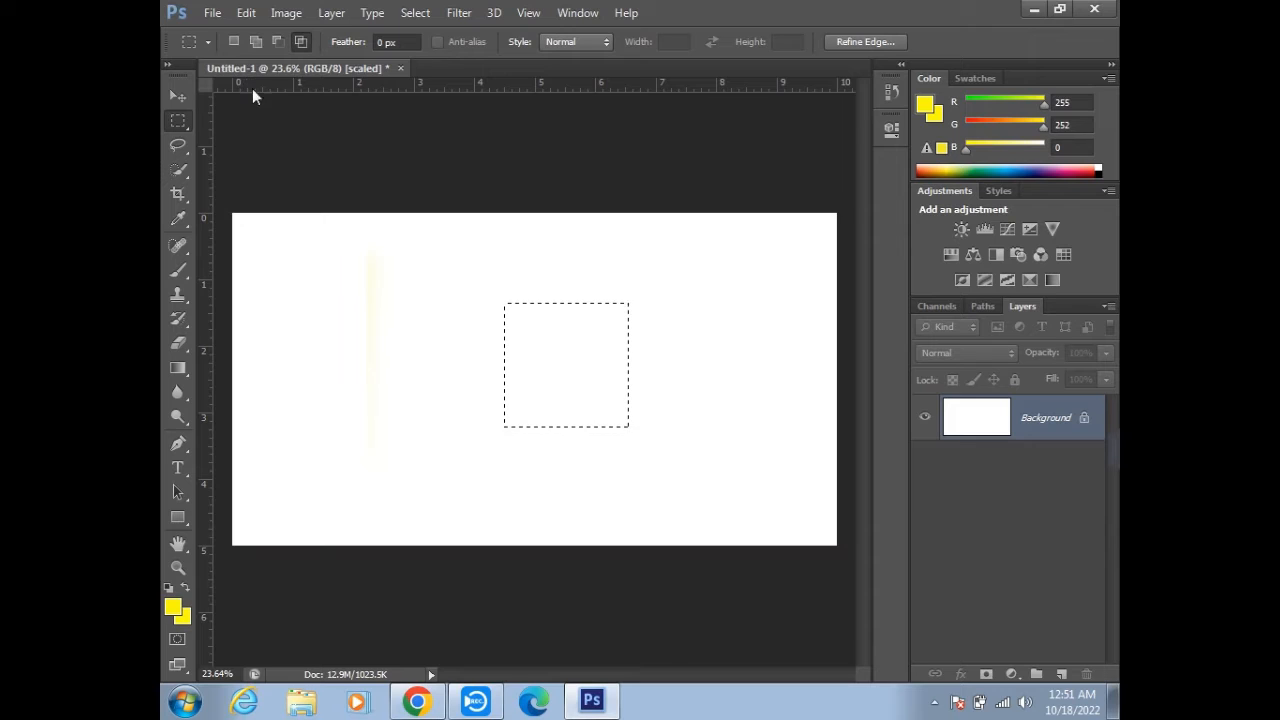
pyautogui.click(404, 42)
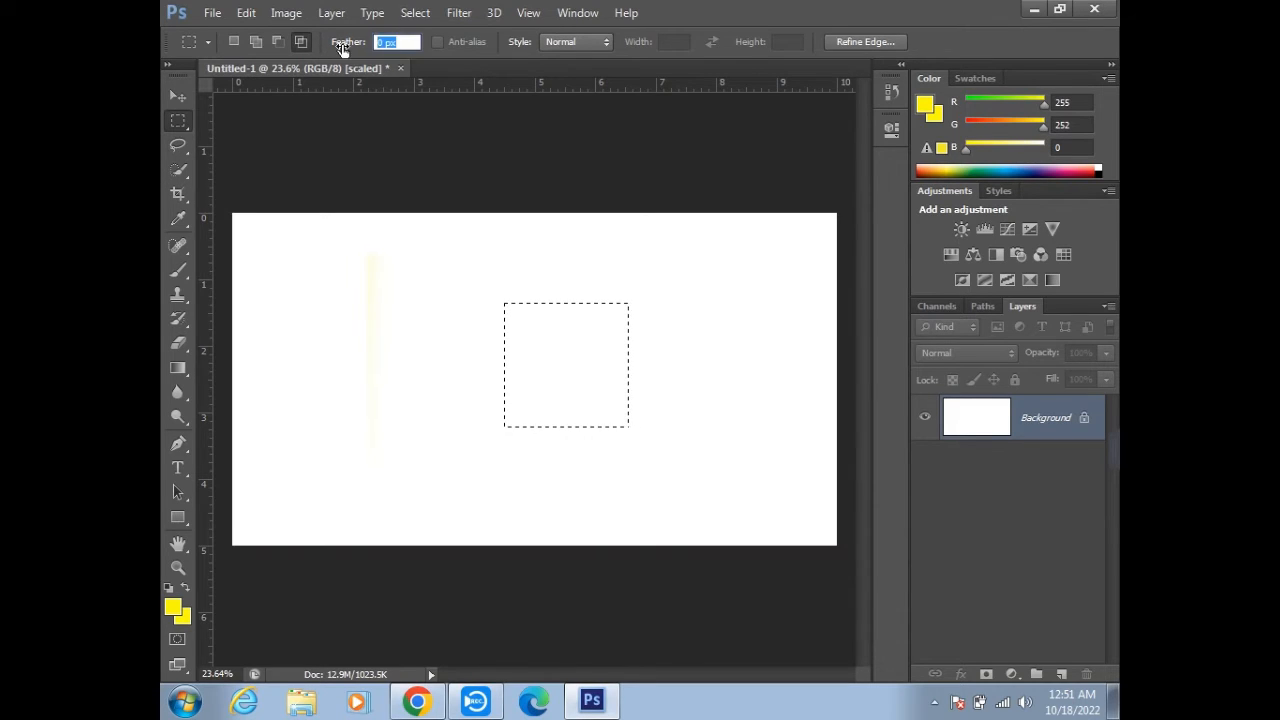
pyautogui.write('30')
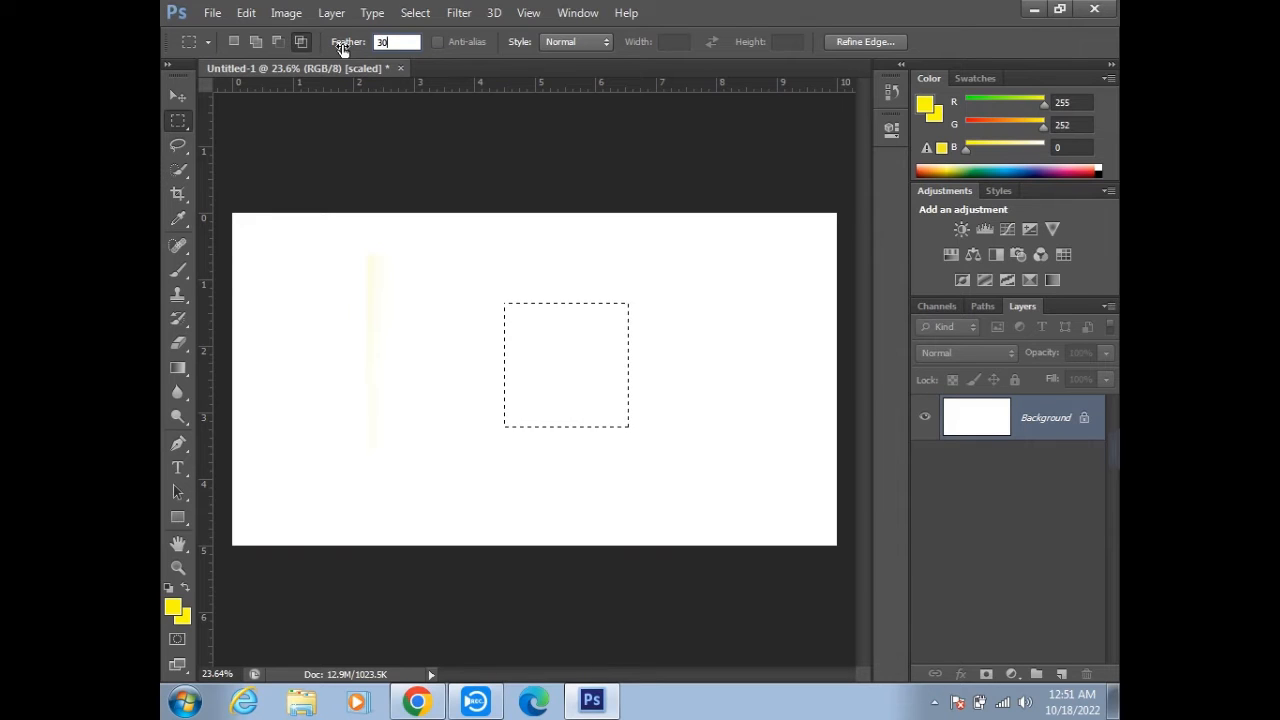
pyautogui.press('Return')
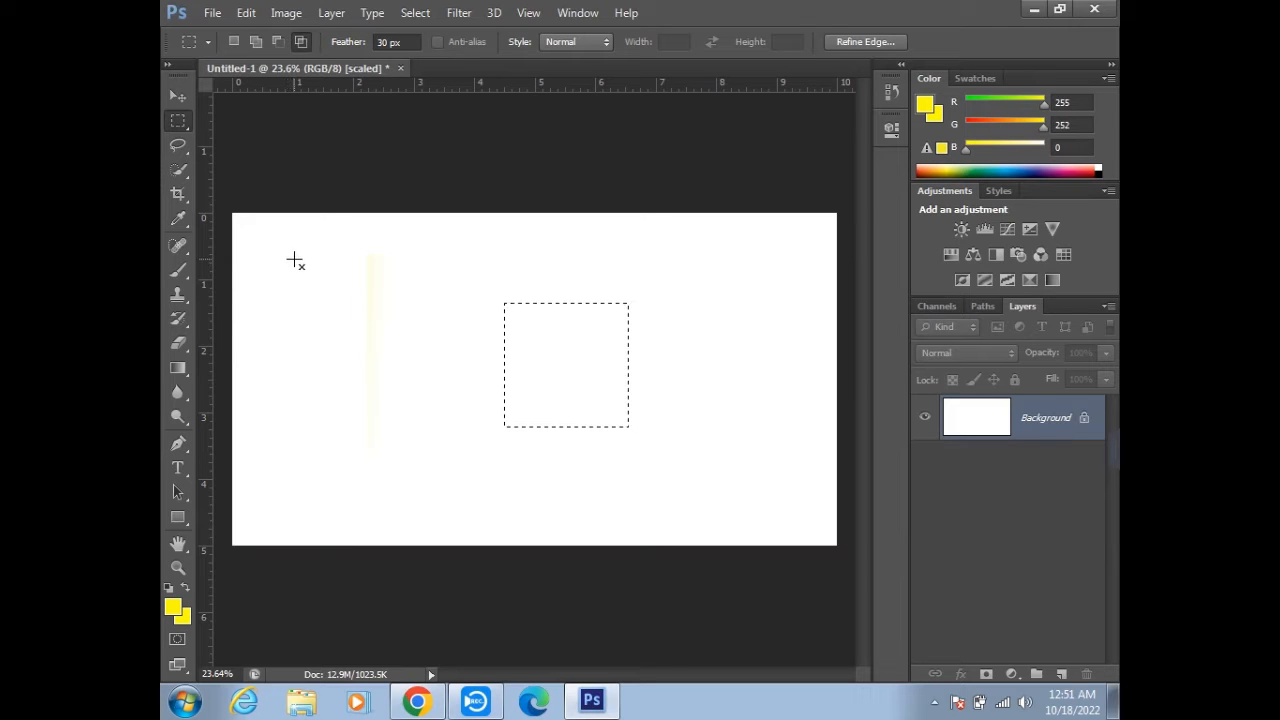
# - Try intersecting with a marquee outside the current selection, draw a feathered marquee on the canvas's left side, and deselect it
pyautogui.moveTo(266, 258); pyautogui.dragTo(459, 453)
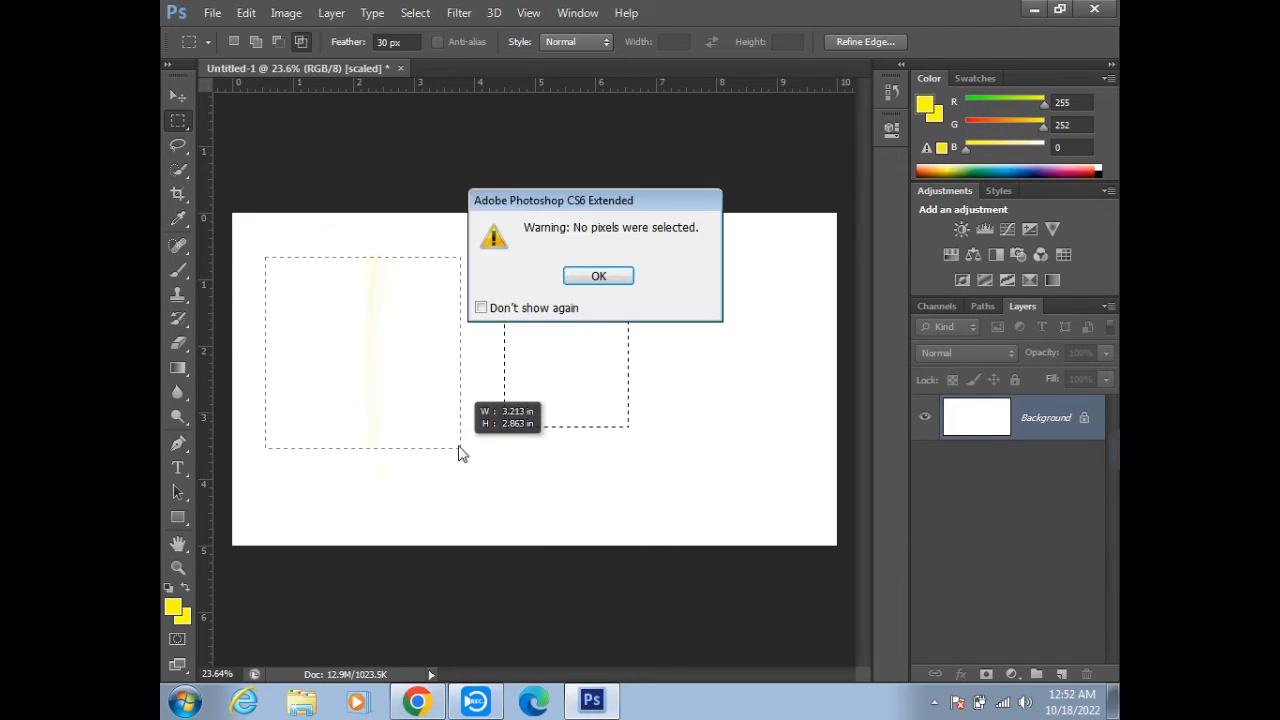
pyautogui.click(600, 277)
pyautogui.moveTo(293, 243); pyautogui.dragTo(483, 428)
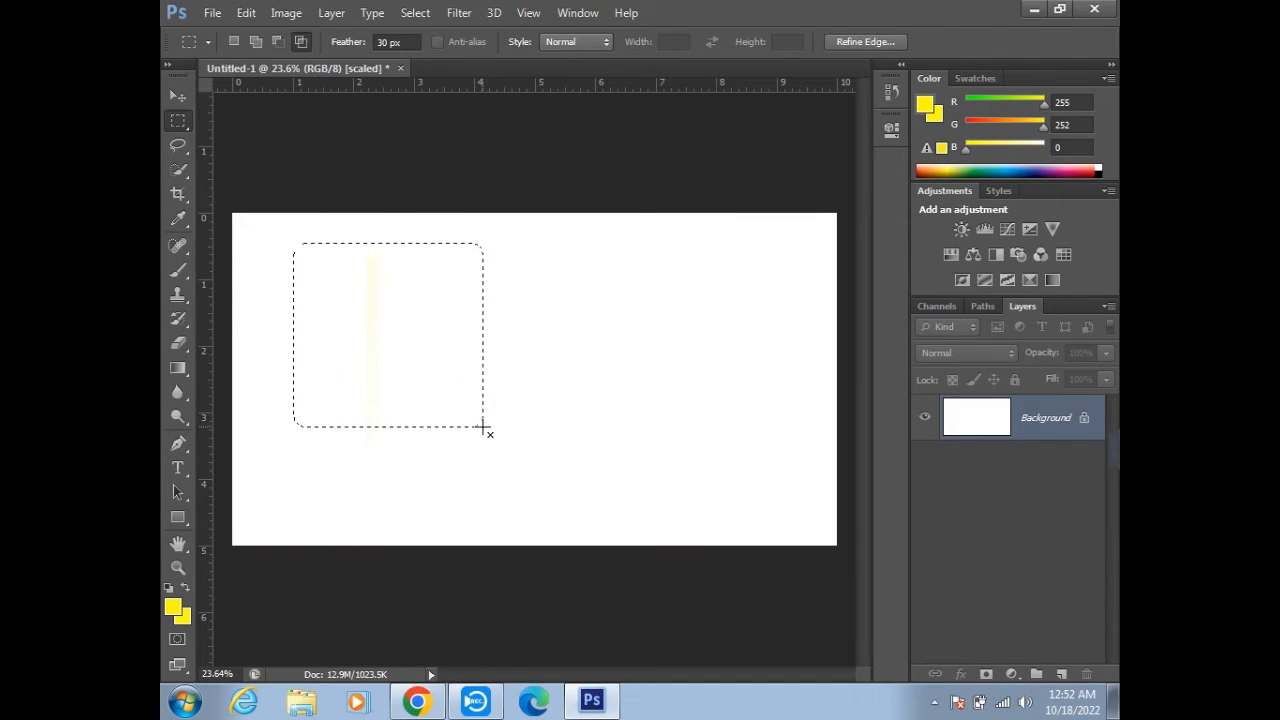
pyautogui.hotkey('ctrl', 'd')
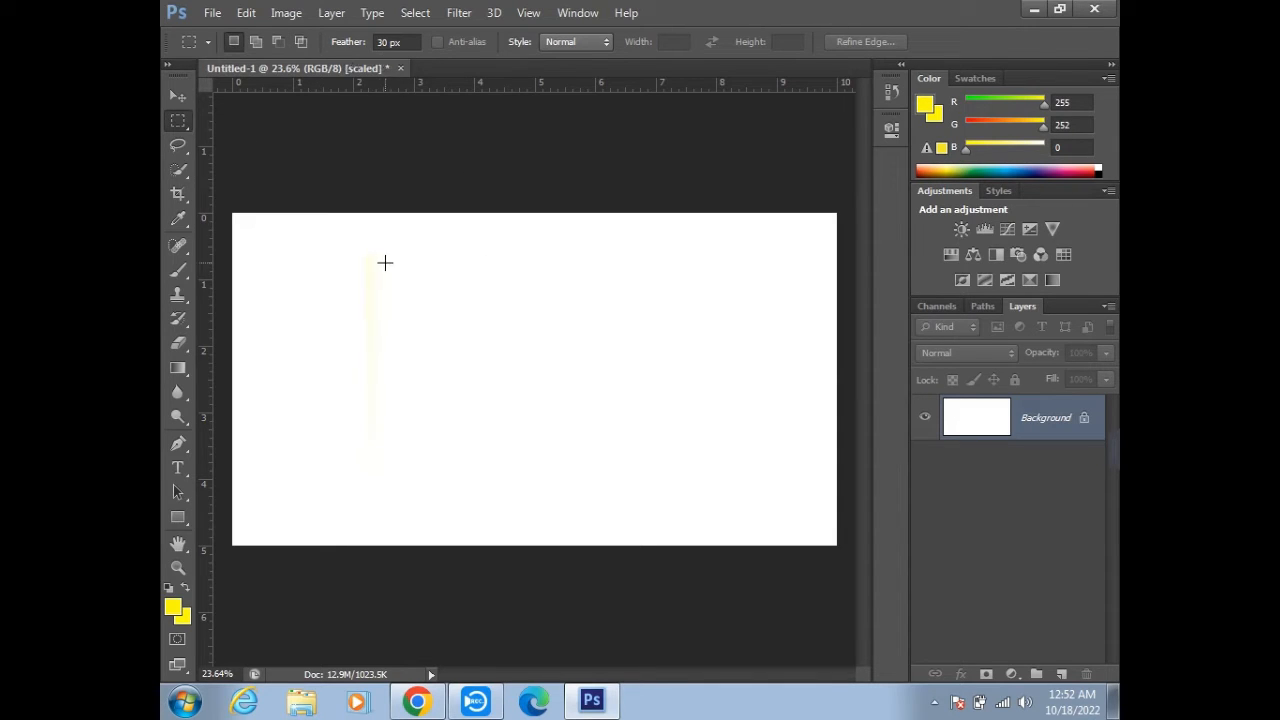
# - Draw a large feathered rectangular marquee near the canvas centre, examine its upper right corner up close, and deselect it
pyautogui.moveTo(366, 244); pyautogui.dragTo(609, 465)
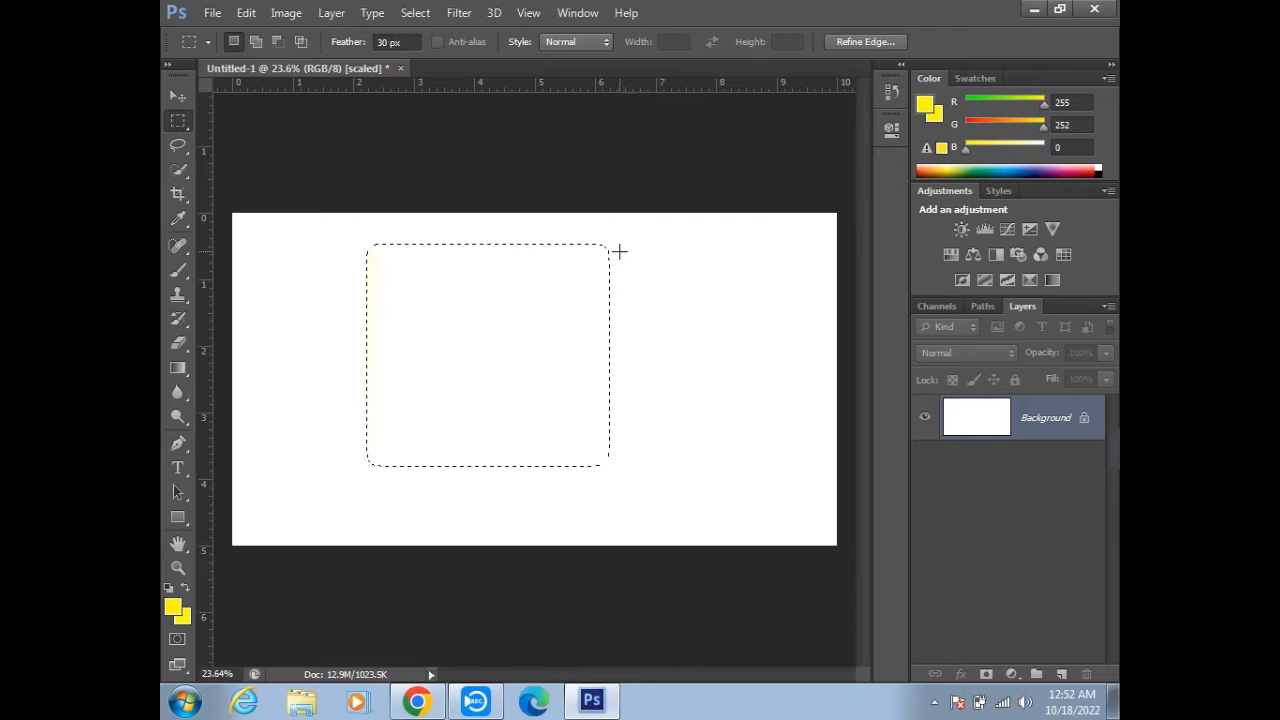
pyautogui.scroll(5, 612, 250)
pyautogui.press('alt')
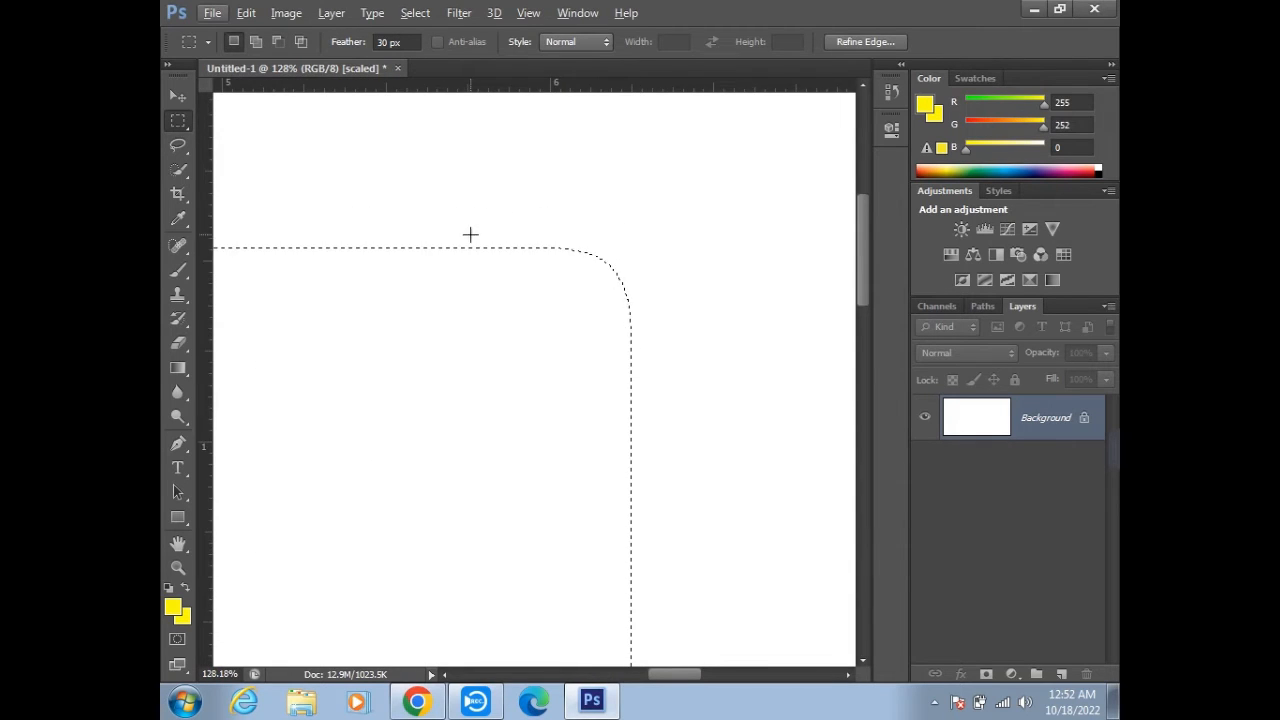
pyautogui.scroll(-4, 490, 245)
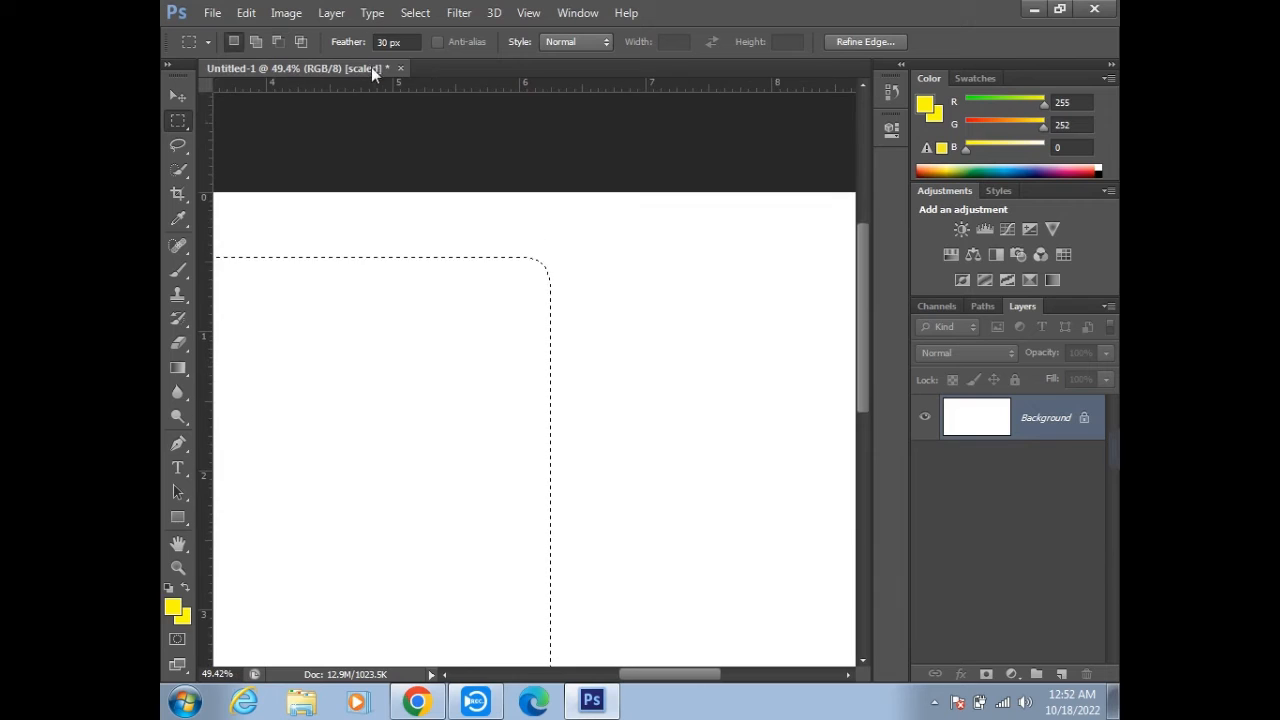
pyautogui.scroll(-3, 438, 217)
pyautogui.scroll(-3, 438, 217)
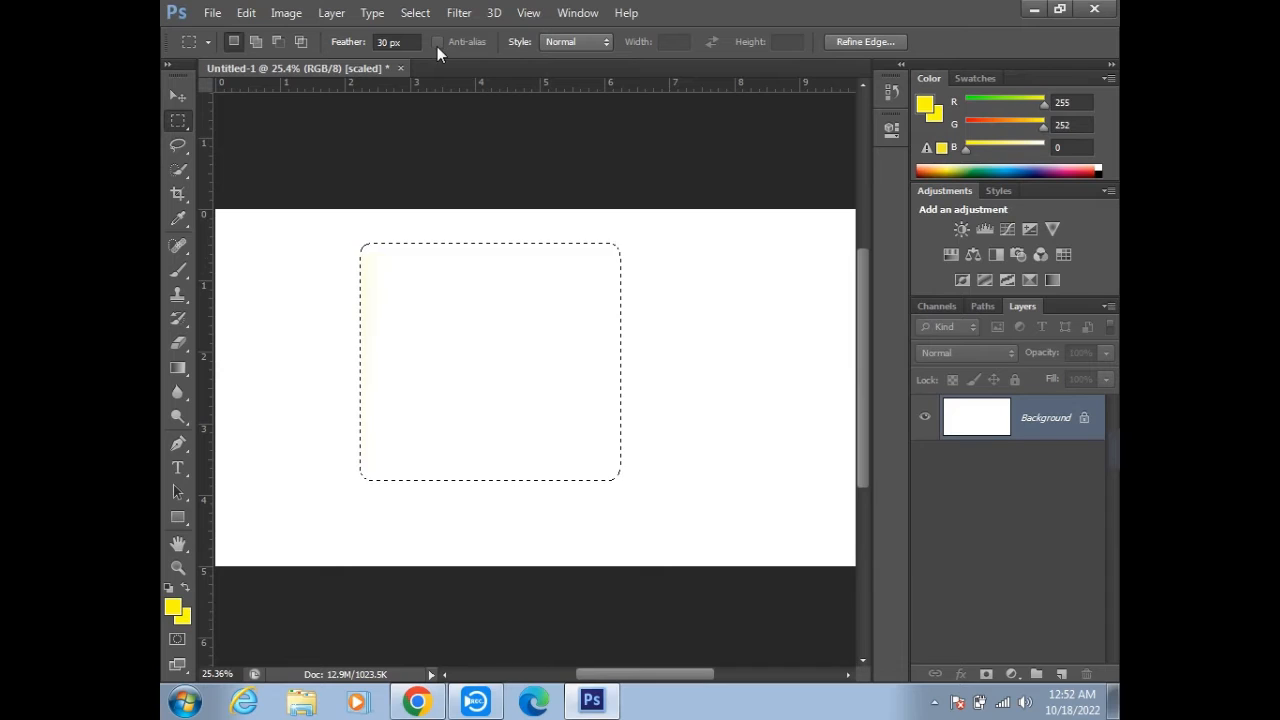
pyautogui.click(428, 292)
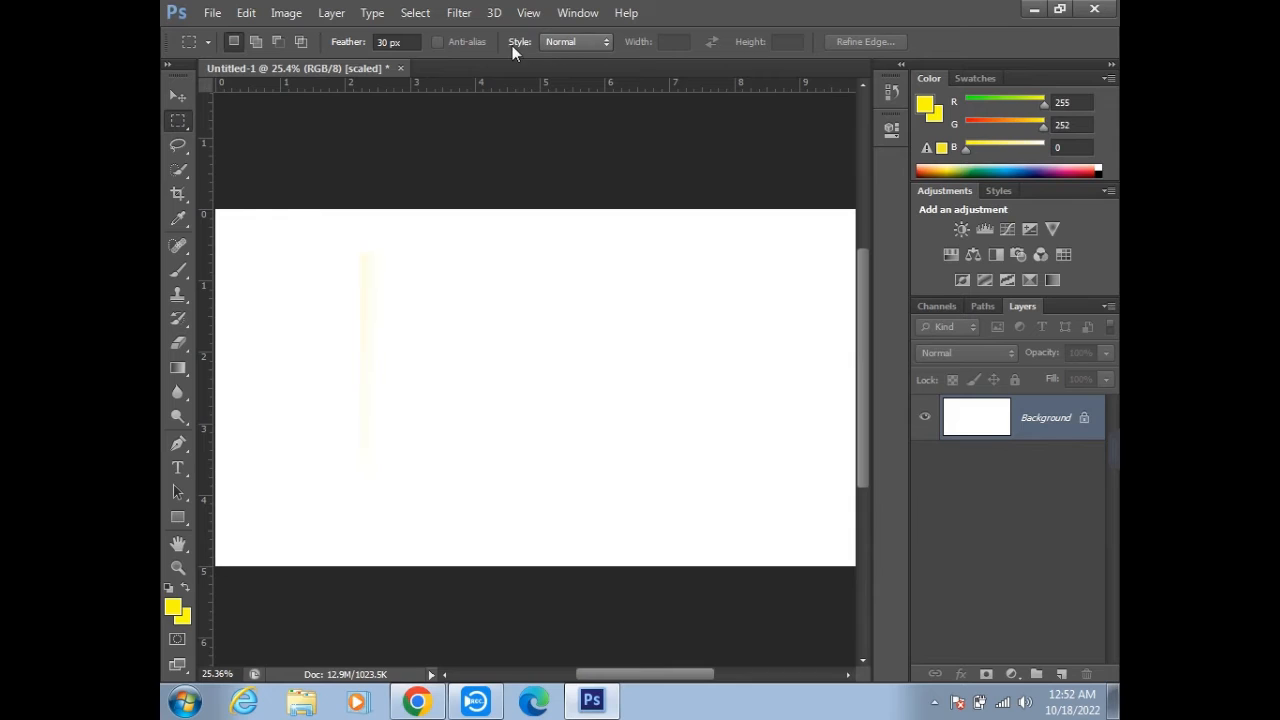
pyautogui.click(579, 40)
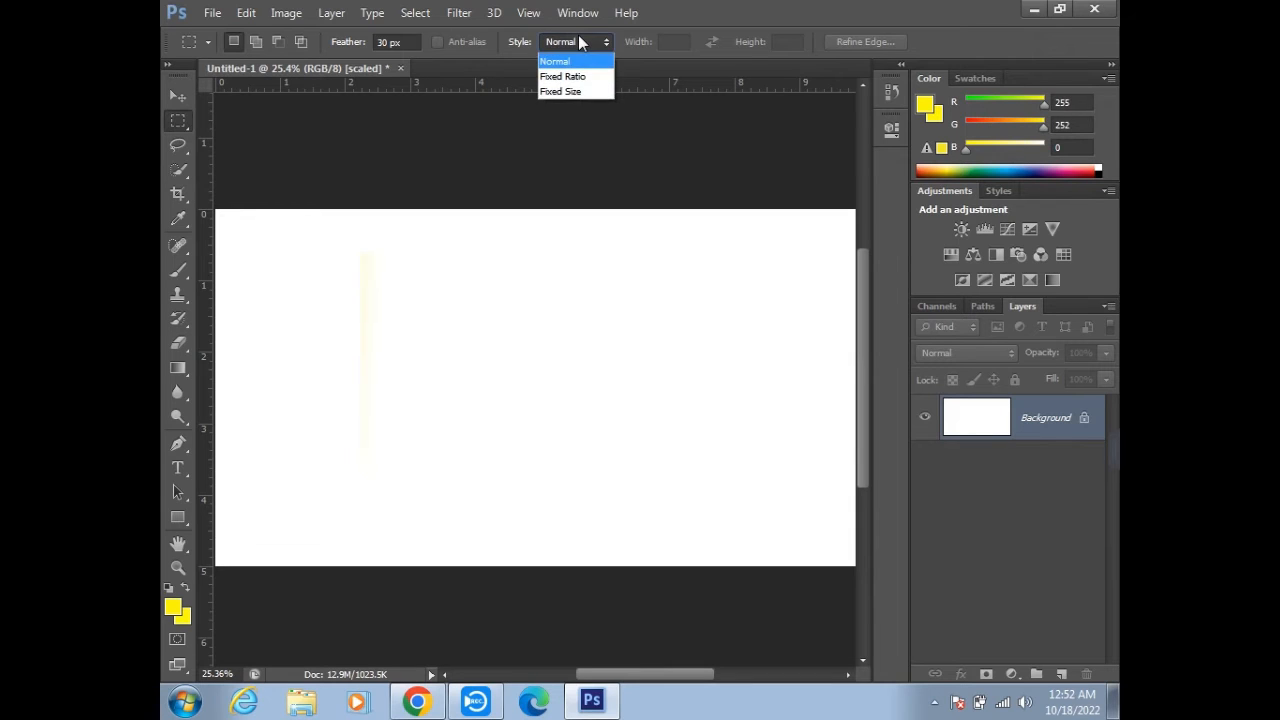
pyautogui.click(513, 40)
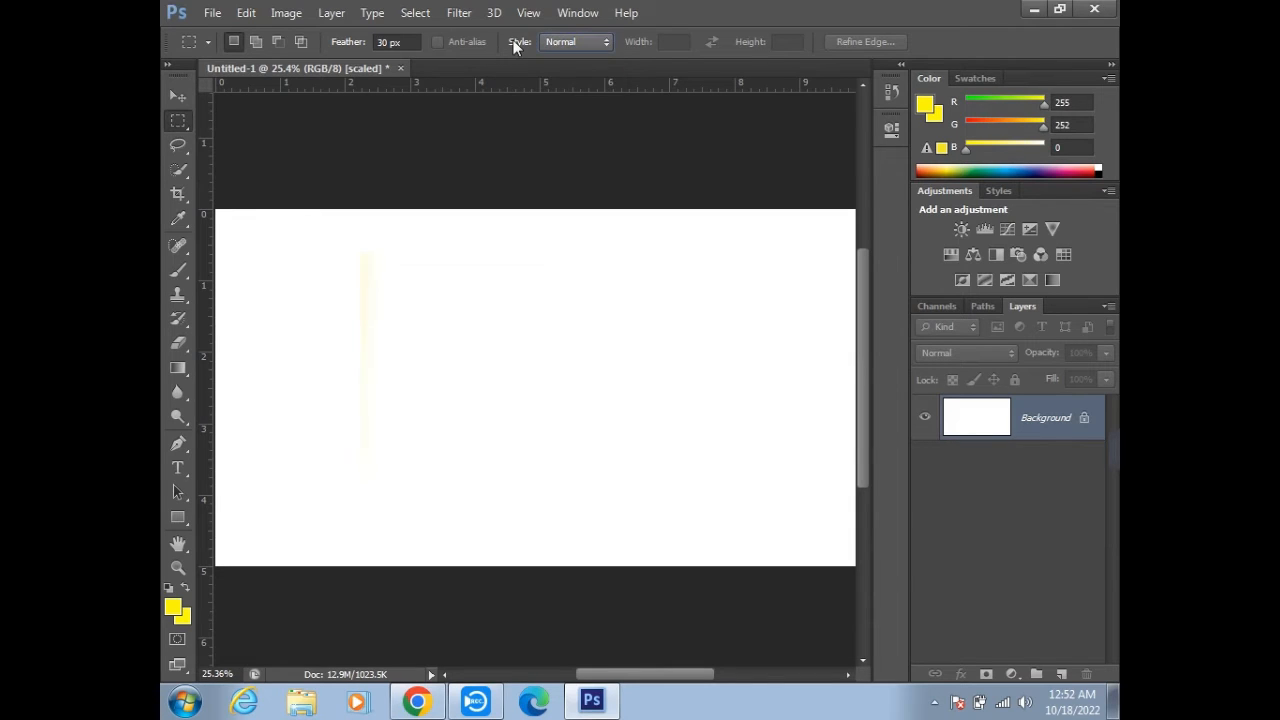
pyautogui.rightClick(183, 125)
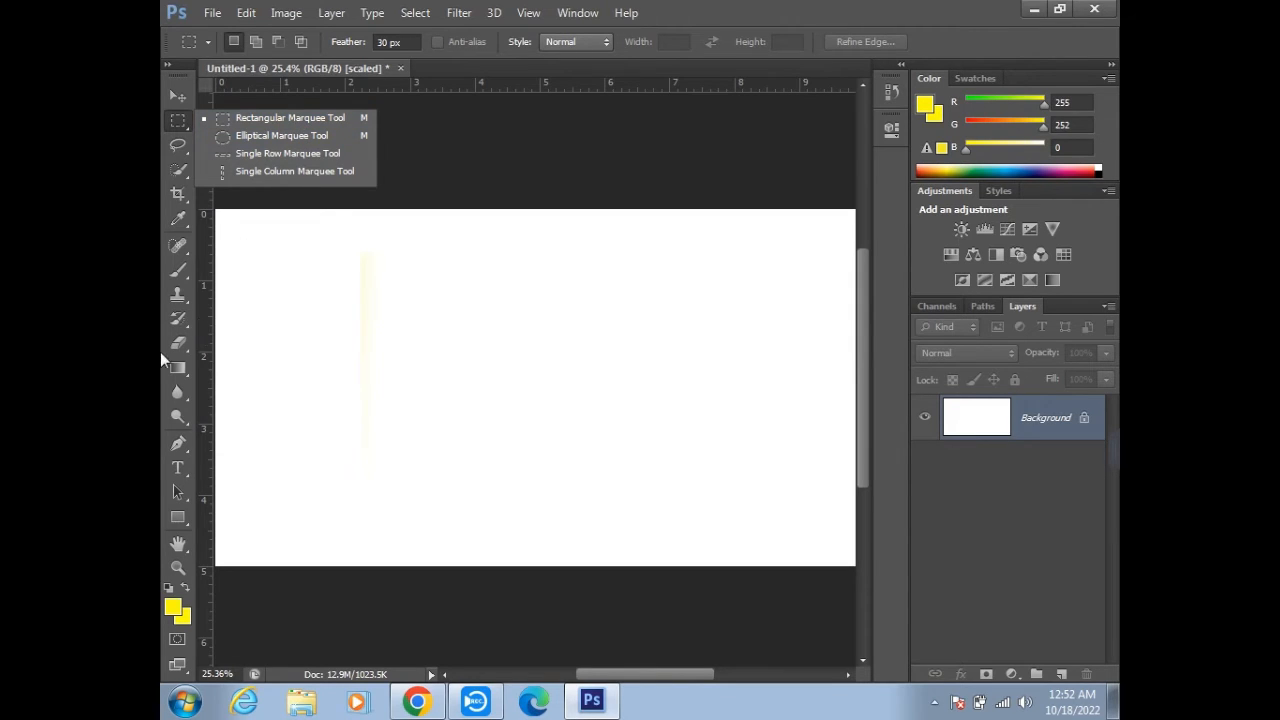
# - Paint a wide yellow border around the canvas edges with the Brush enlarged to 300 px
pyautogui.click(179, 271)
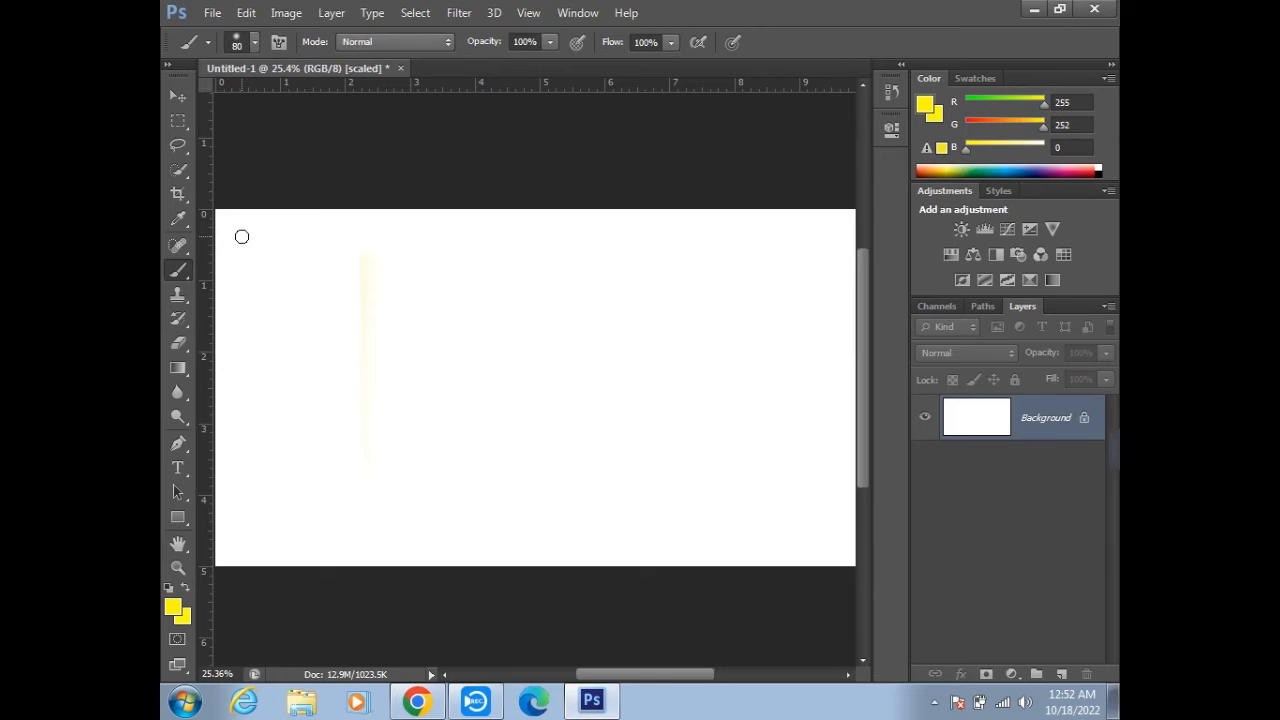
pyautogui.press(']')
pyautogui.press(']')
pyautogui.press(']')
pyautogui.press(']')
pyautogui.press(']')
pyautogui.press(']')
pyautogui.press(']')
pyautogui.moveTo(234, 220)
pyautogui.mouseDown()
pyautogui.moveTo(240, 451)
pyautogui.moveTo(228, 546)
pyautogui.moveTo(223, 206)
pyautogui.moveTo(777, 214)
pyautogui.moveTo(837, 266)
pyautogui.moveTo(877, 550)
pyautogui.moveTo(831, 251)
pyautogui.moveTo(643, 571)
pyautogui.moveTo(253, 549)
pyautogui.moveTo(479, 565)
pyautogui.moveTo(429, 551)
pyautogui.moveTo(777, 517)
pyautogui.moveTo(734, 207)
pyautogui.moveTo(777, 186)
pyautogui.moveTo(760, 517)
pyautogui.moveTo(749, 420)
pyautogui.moveTo(639, 235)
pyautogui.moveTo(260, 250)
pyautogui.moveTo(803, 260)
pyautogui.mouseUp()
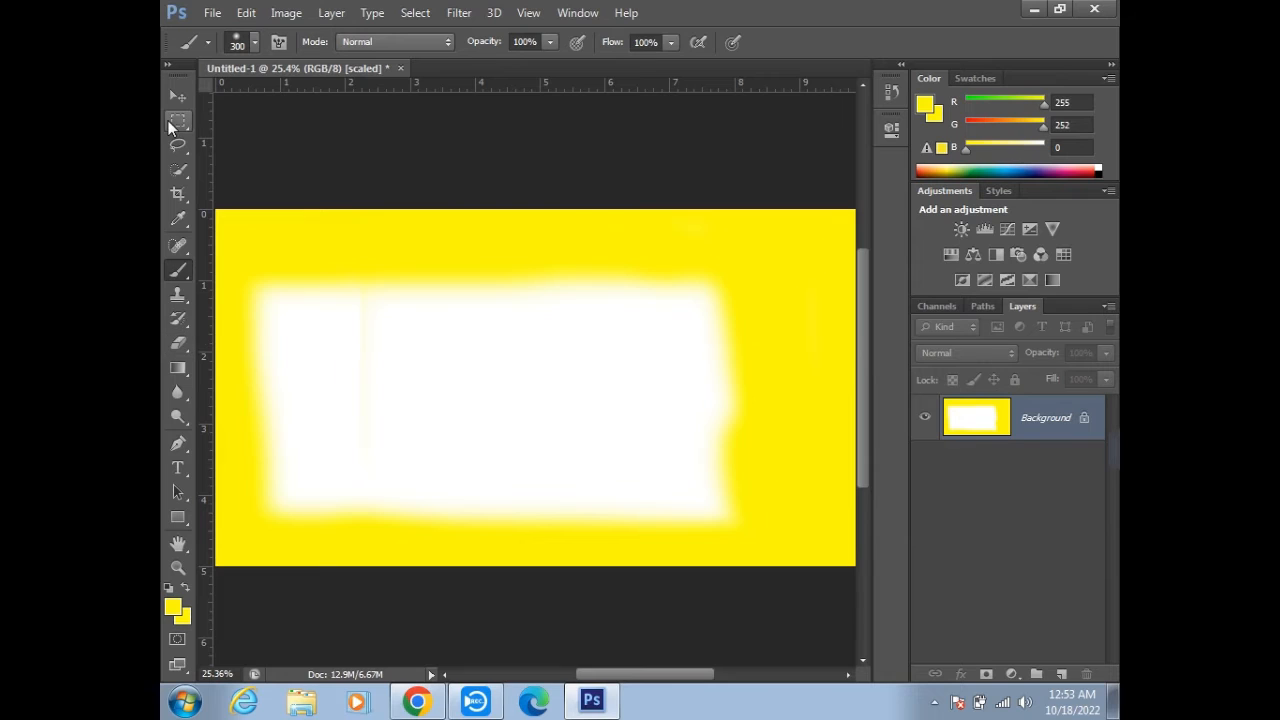
# - Select a rectangle inside the white centre area with the 30 px feathered marquee and invert the selection
pyautogui.click(178, 120)
pyautogui.moveTo(340, 297); pyautogui.dragTo(641, 453)
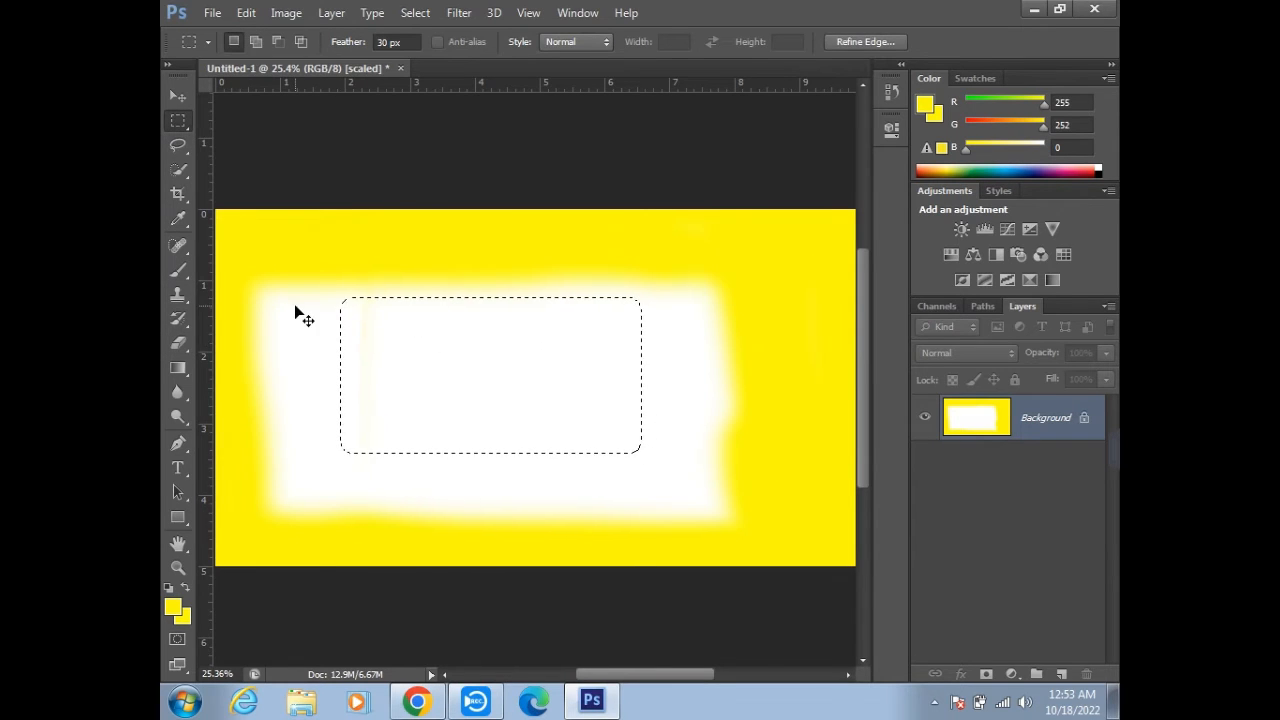
pyautogui.hotkey('ctrl', 'shift', 'i')
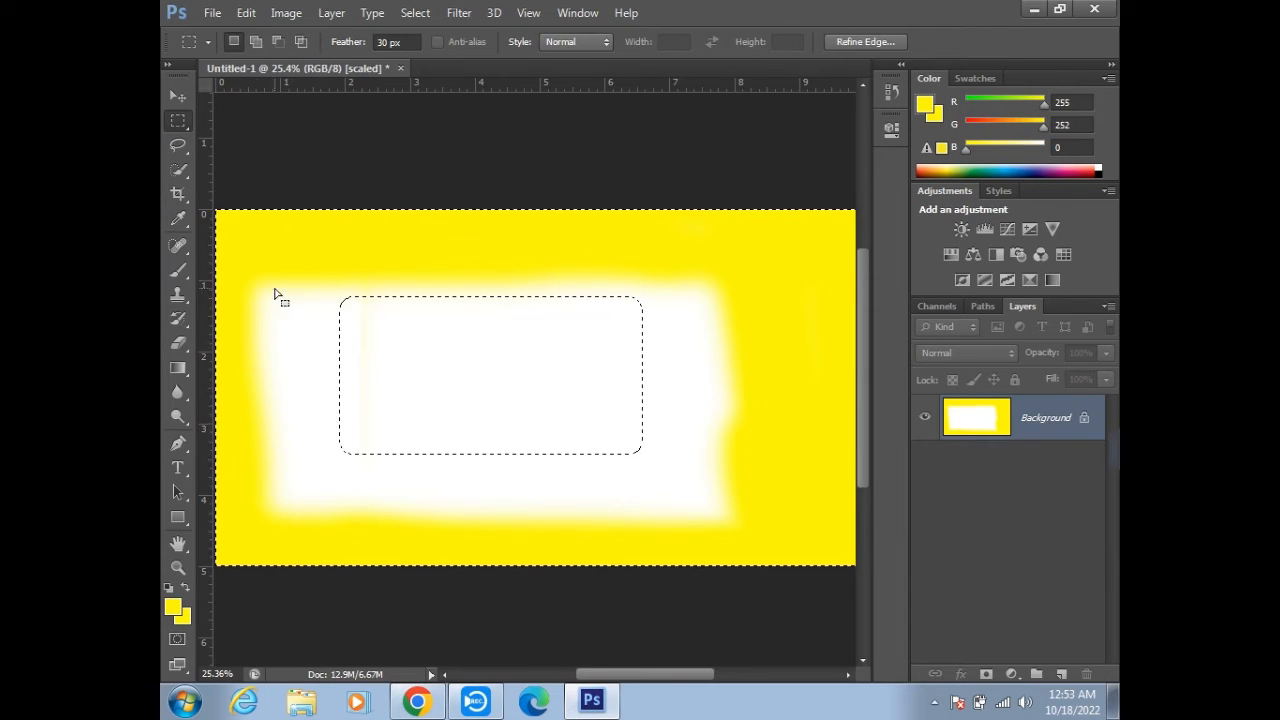
# - Paint the white area around the inner rectangle yellow with the Brush, and deselect
pyautogui.click(178, 269)
pyautogui.moveTo(307, 271)
pyautogui.mouseDown()
pyautogui.moveTo(297, 301)
pyautogui.moveTo(632, 245)
pyautogui.moveTo(221, 382)
pyautogui.moveTo(386, 386)
pyautogui.moveTo(860, 304)
pyautogui.moveTo(319, 288)
pyautogui.moveTo(199, 343)
pyautogui.moveTo(809, 422)
pyautogui.moveTo(387, 464)
pyautogui.moveTo(306, 568)
pyautogui.moveTo(819, 536)
pyautogui.moveTo(833, 487)
pyautogui.moveTo(229, 486)
pyautogui.mouseUp()
pyautogui.hotkey('ctrl', 'd')
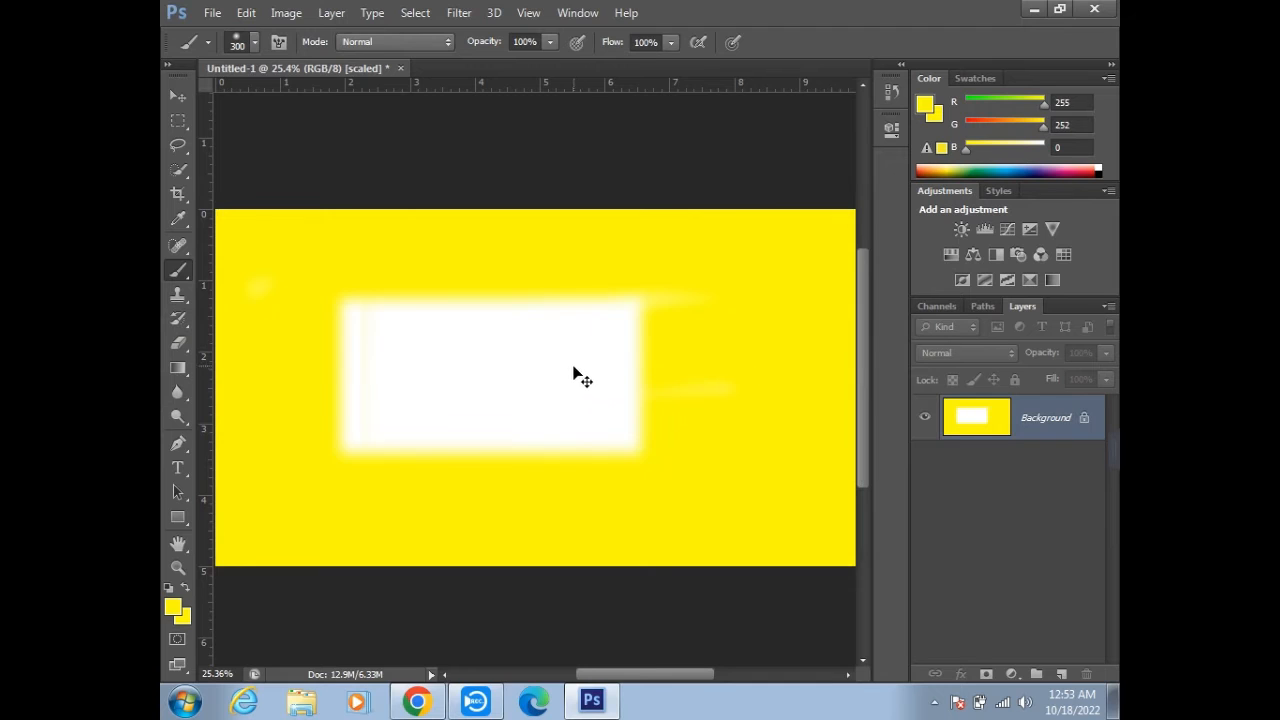
# - Undo the yellow painting, the inverted selection and the yellow border, back to the white canvas
pyautogui.hotkey('ctrl', 'alt', 'z')
pyautogui.hotkey('ctrl', 'alt', 'z')
pyautogui.hotkey('ctrl', 'alt', 'z')
pyautogui.hotkey('ctrl', 'alt', 'z')
pyautogui.hotkey('ctrl', 'alt', 'z')
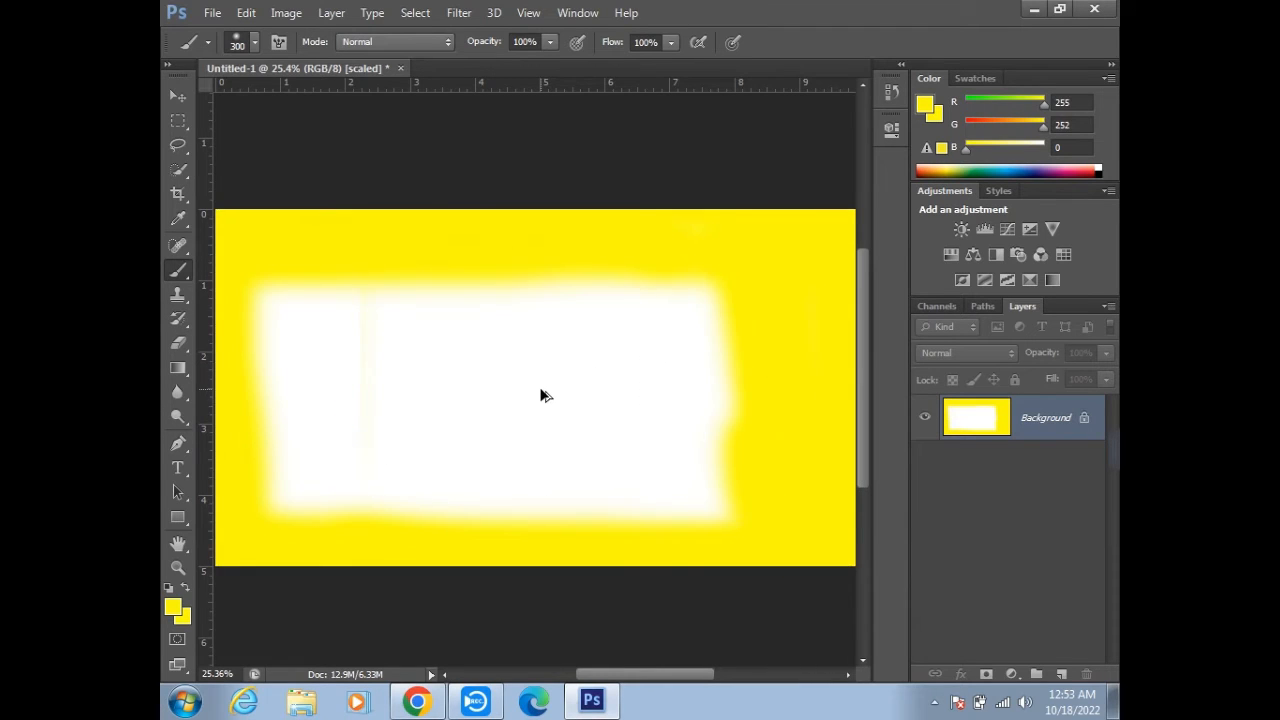
pyautogui.hotkey('ctrl', 'alt', 'z')
pyautogui.hotkey('ctrl', 'alt', 'z')
# - Draw a circular selection with the Elliptical Marquee, turn off anti-aliasing, and redraw the circle on the canvas's left side
pyautogui.click(178, 120)
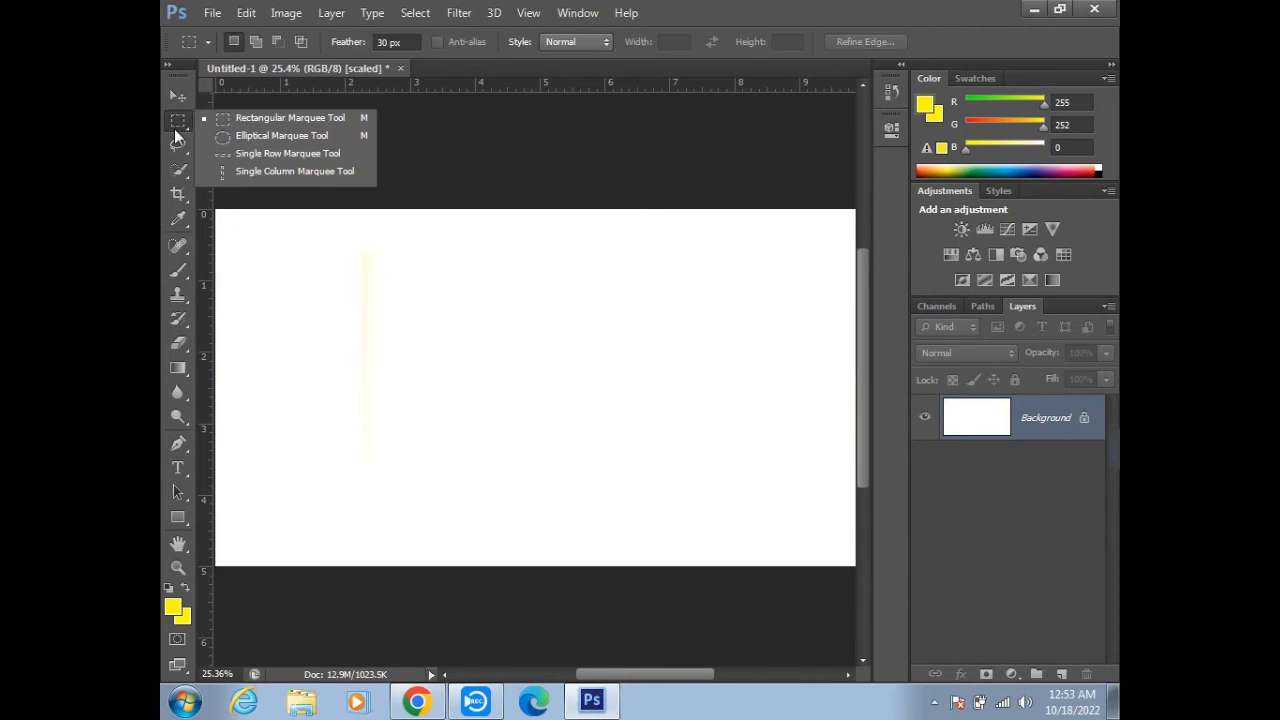
pyautogui.click(261, 136)
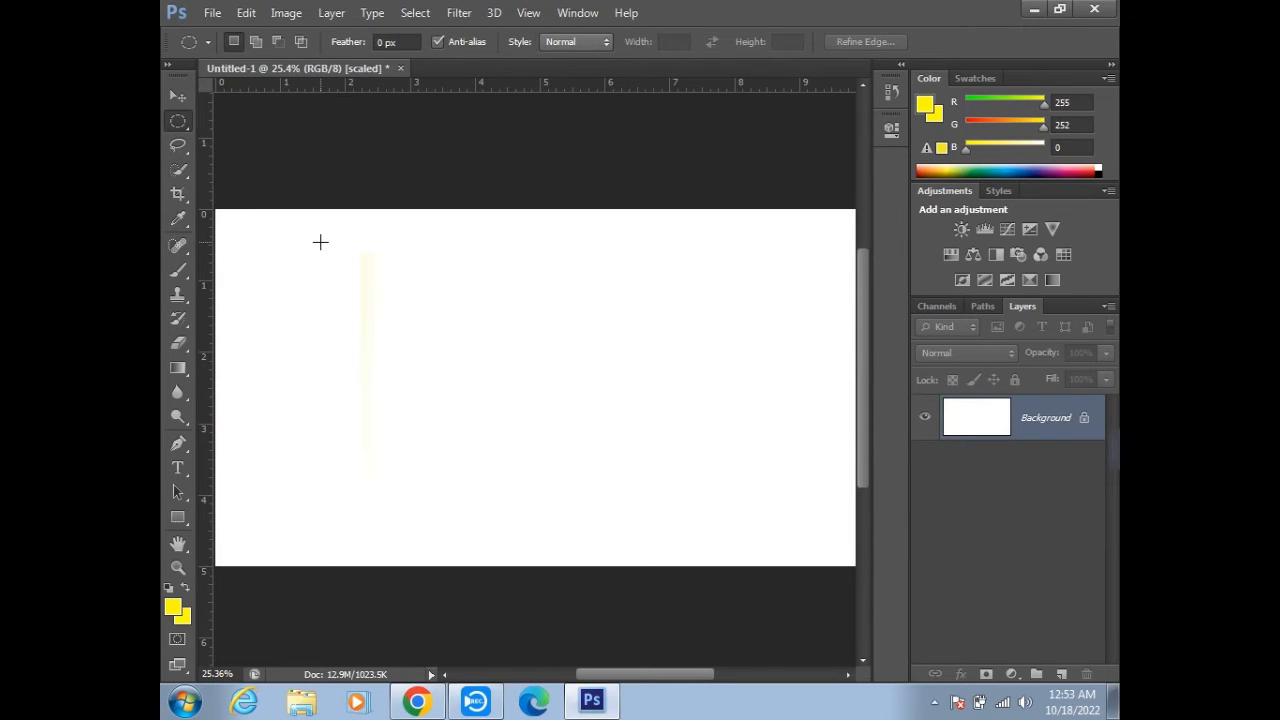
pyautogui.moveTo(307, 228); pyautogui.dragTo(565, 487)
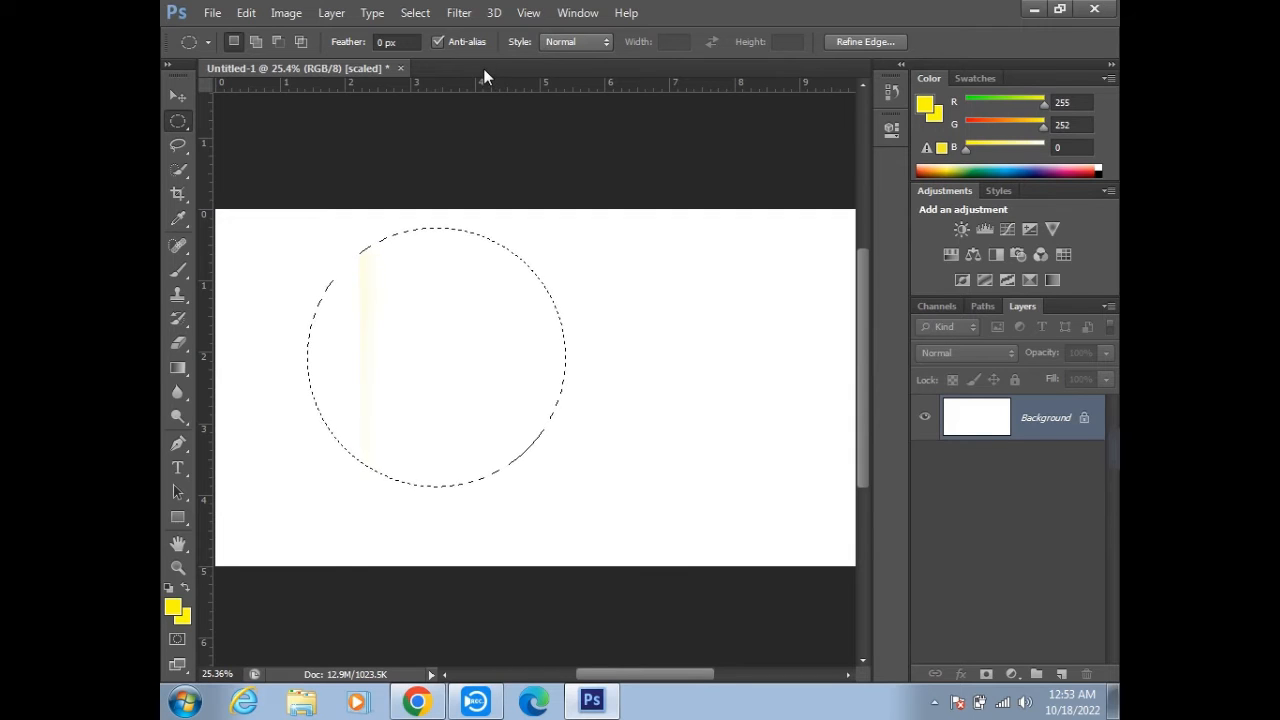
pyautogui.click(438, 41)
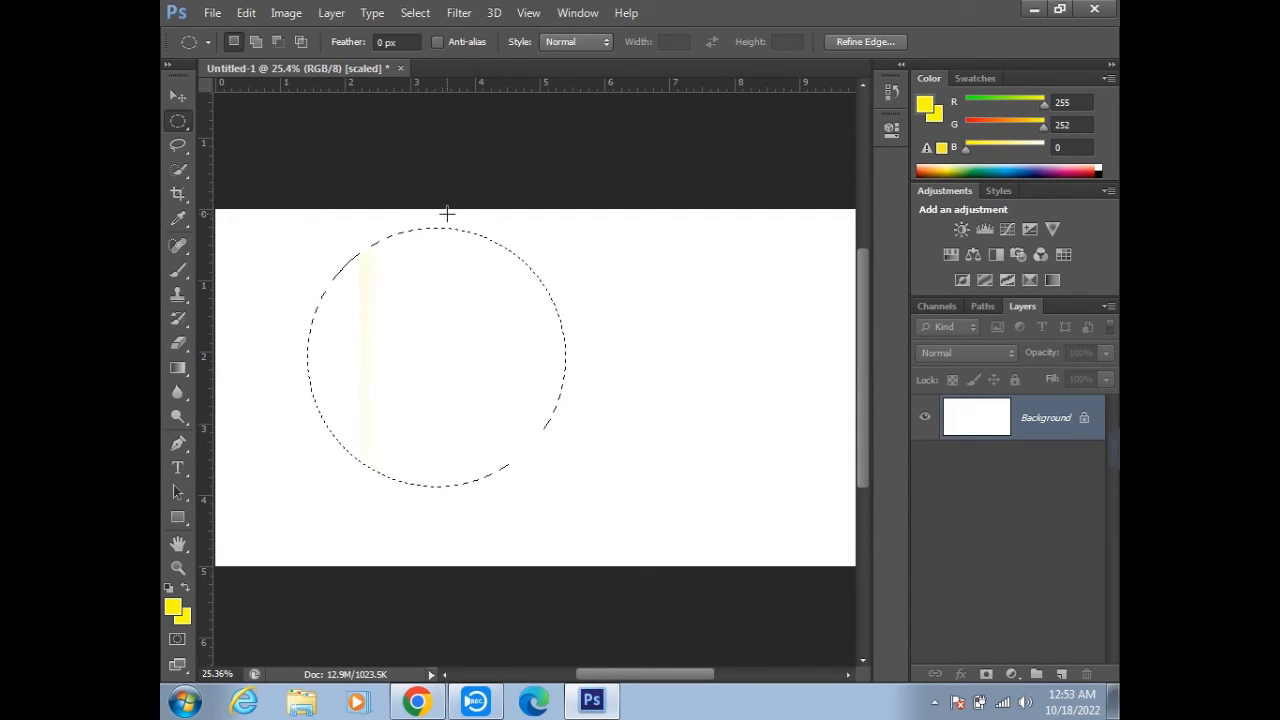
pyautogui.click(454, 232)
pyautogui.moveTo(257, 234); pyautogui.dragTo(499, 484)
# - Set the foreground colour to red (255, 0, 0) and paint the whole circular selection with the 300 px Brush
pyautogui.click(177, 271)
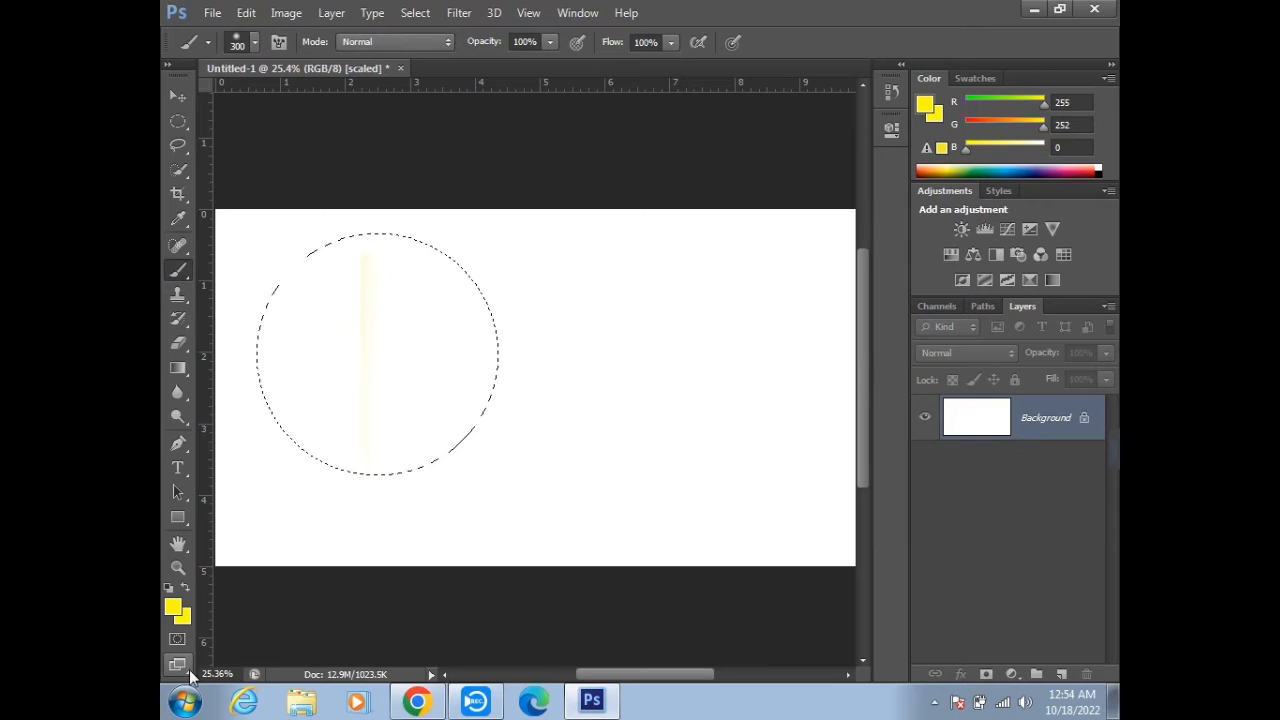
pyautogui.click(173, 607)
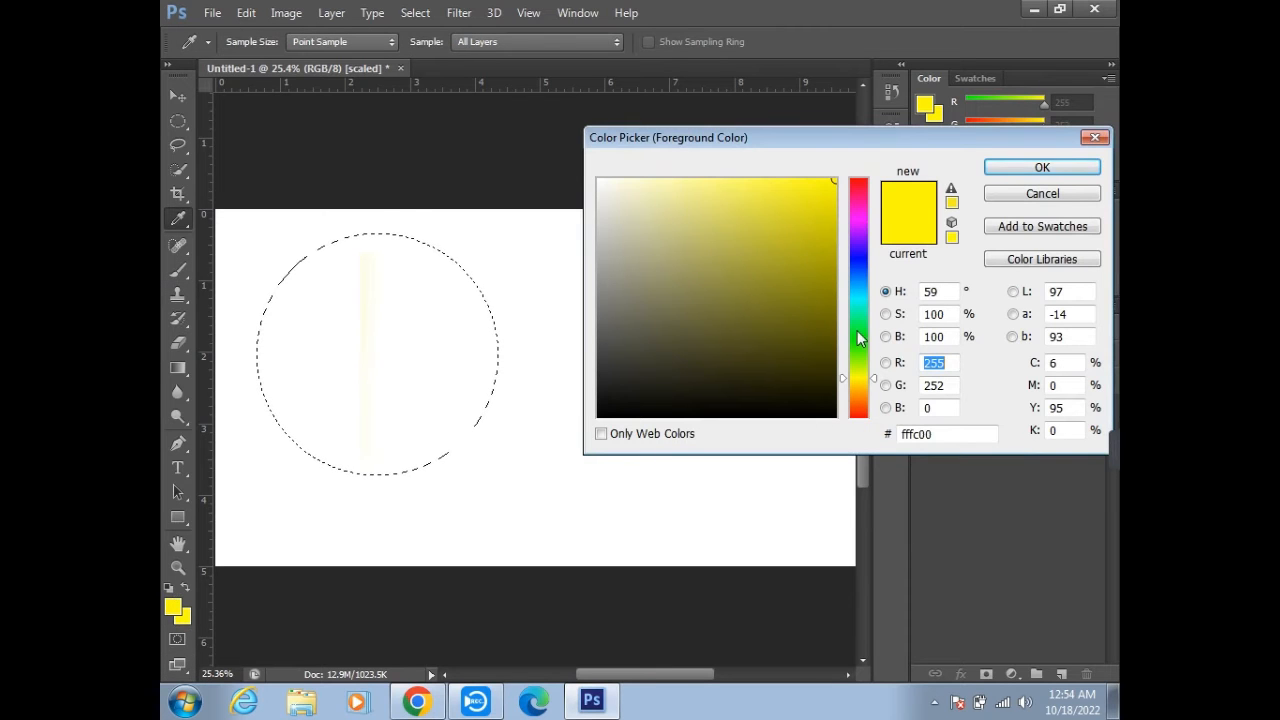
pyautogui.moveTo(857, 338); pyautogui.dragTo(857, 150)
pyautogui.click(1042, 167)
pyautogui.moveTo(332, 235)
pyautogui.mouseDown()
pyautogui.moveTo(223, 306)
pyautogui.moveTo(451, 240)
pyautogui.moveTo(386, 380)
pyautogui.moveTo(222, 346)
pyautogui.moveTo(471, 389)
pyautogui.mouseUp()
pyautogui.moveTo(175, 525); pyautogui.dragTo(511, 279)
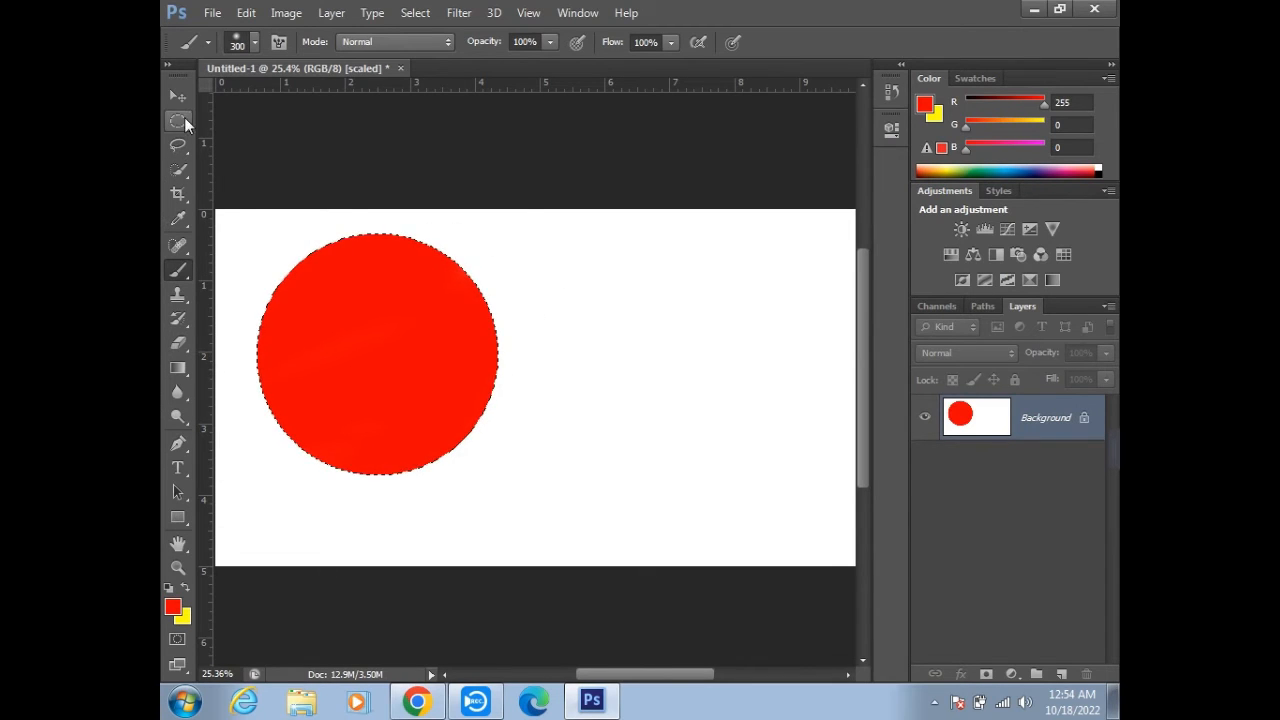
# - Draw a second circular marquee to the right of the red circle with anti-aliasing turned on
pyautogui.click(179, 121)
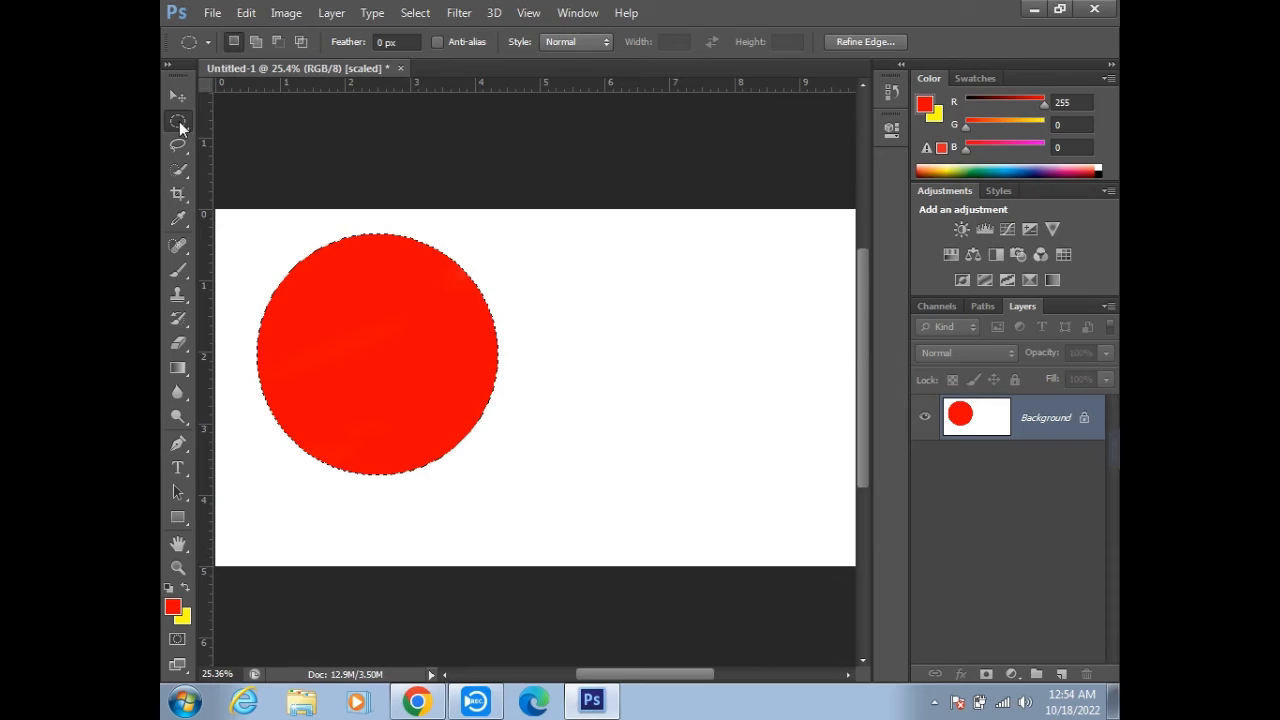
pyautogui.click(438, 43)
pyautogui.moveTo(541, 250); pyautogui.dragTo(763, 491)
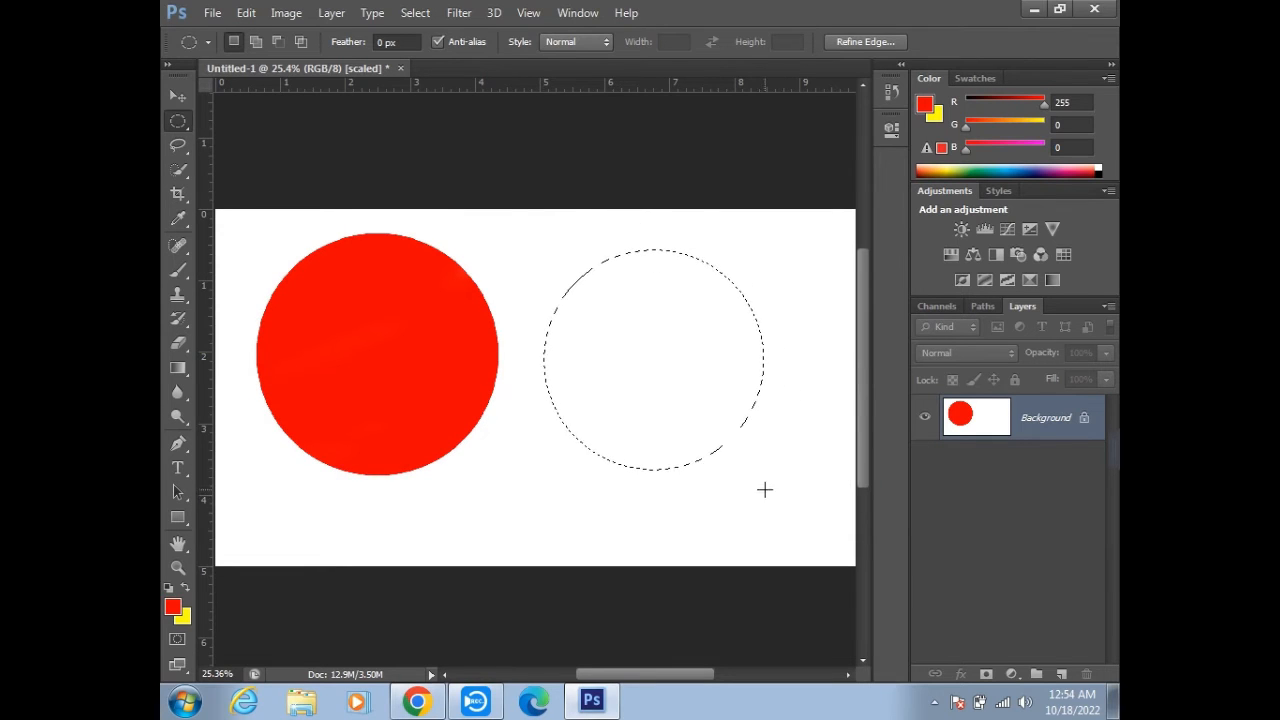
# - Paint the right circular selection solid red with the 300 px Brush
pyautogui.click(177, 269)
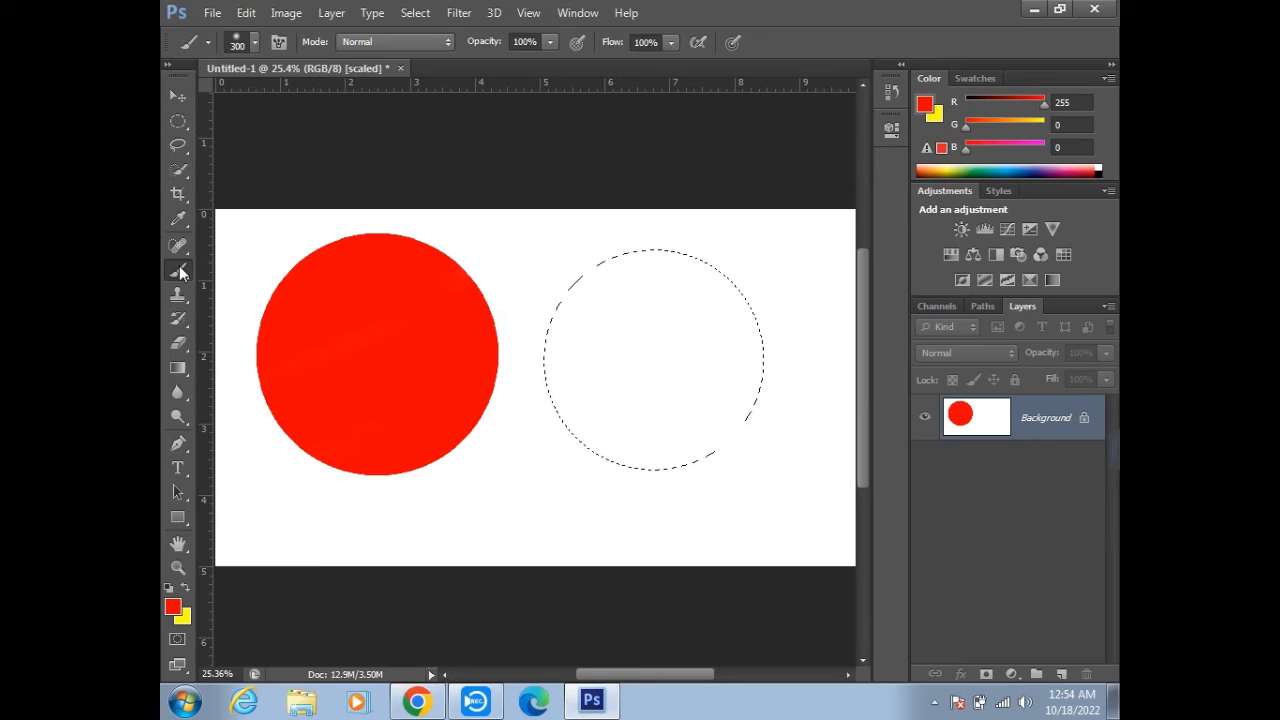
pyautogui.click(659, 274)
pyautogui.moveTo(659, 274)
pyautogui.mouseDown()
pyautogui.moveTo(536, 332)
pyautogui.moveTo(646, 266)
pyautogui.moveTo(572, 253)
pyautogui.moveTo(759, 249)
pyautogui.moveTo(429, 360)
pyautogui.moveTo(803, 329)
pyautogui.moveTo(790, 280)
pyautogui.moveTo(704, 338)
pyautogui.moveTo(760, 366)
pyautogui.moveTo(757, 416)
pyautogui.moveTo(664, 468)
pyautogui.moveTo(718, 447)
pyautogui.moveTo(590, 455)
pyautogui.moveTo(641, 366)
pyautogui.moveTo(581, 448)
pyautogui.moveTo(796, 397)
pyautogui.moveTo(476, 382)
pyautogui.moveTo(568, 461)
pyautogui.moveTo(631, 405)
pyautogui.moveTo(631, 374)
pyautogui.mouseUp()
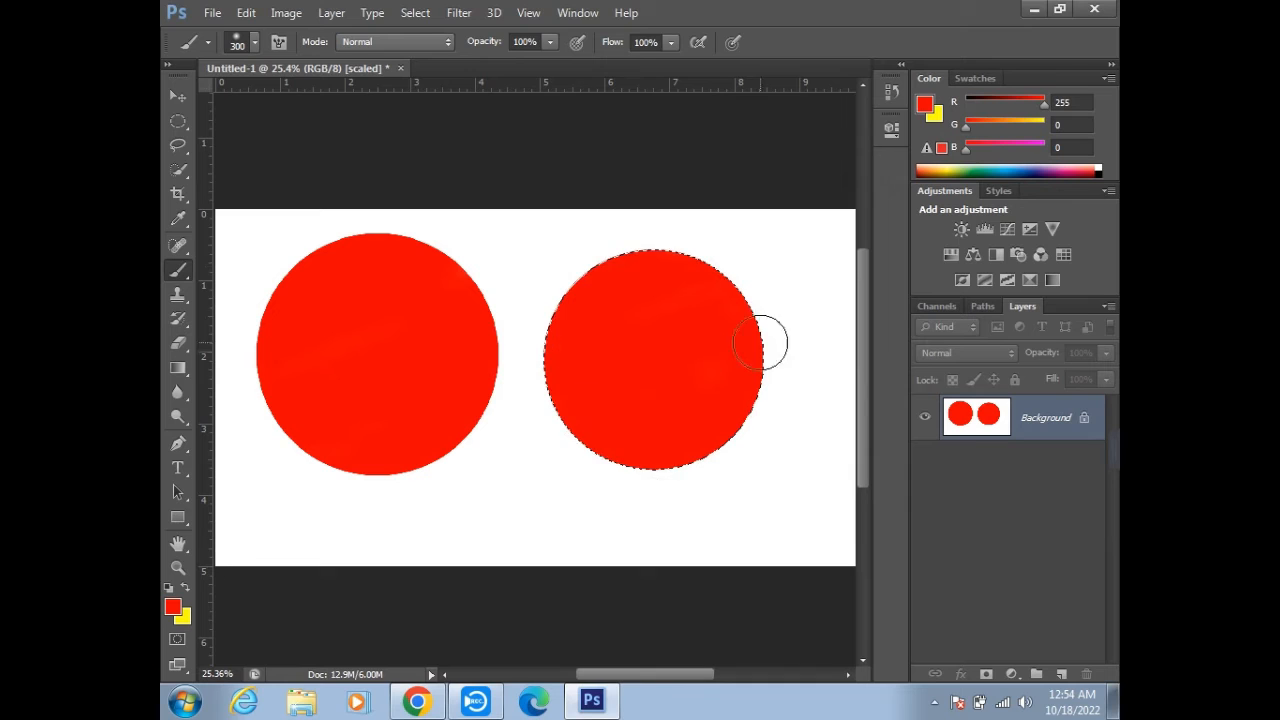
# - Deselect the right circle and compare the facing edges of the two red circles up close
pyautogui.scroll(5, 500, 330)
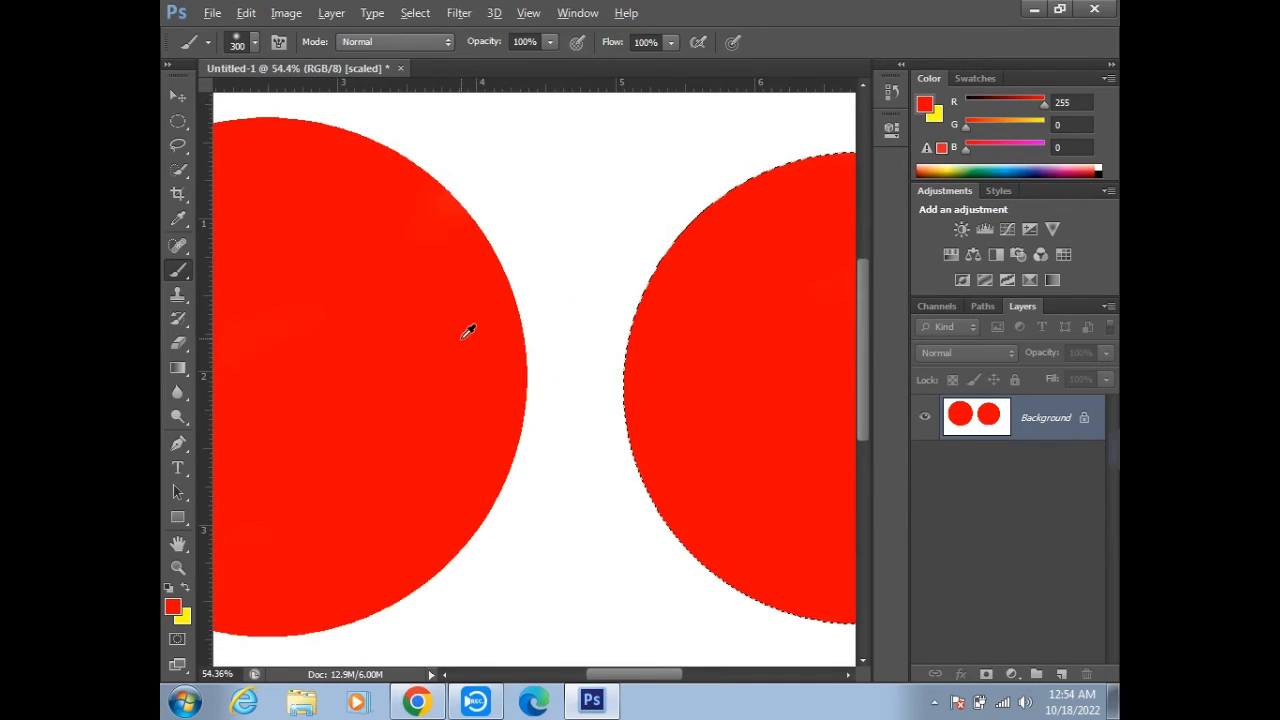
pyautogui.scroll(2, 680, 363)
pyautogui.scroll(4, 766, 377)
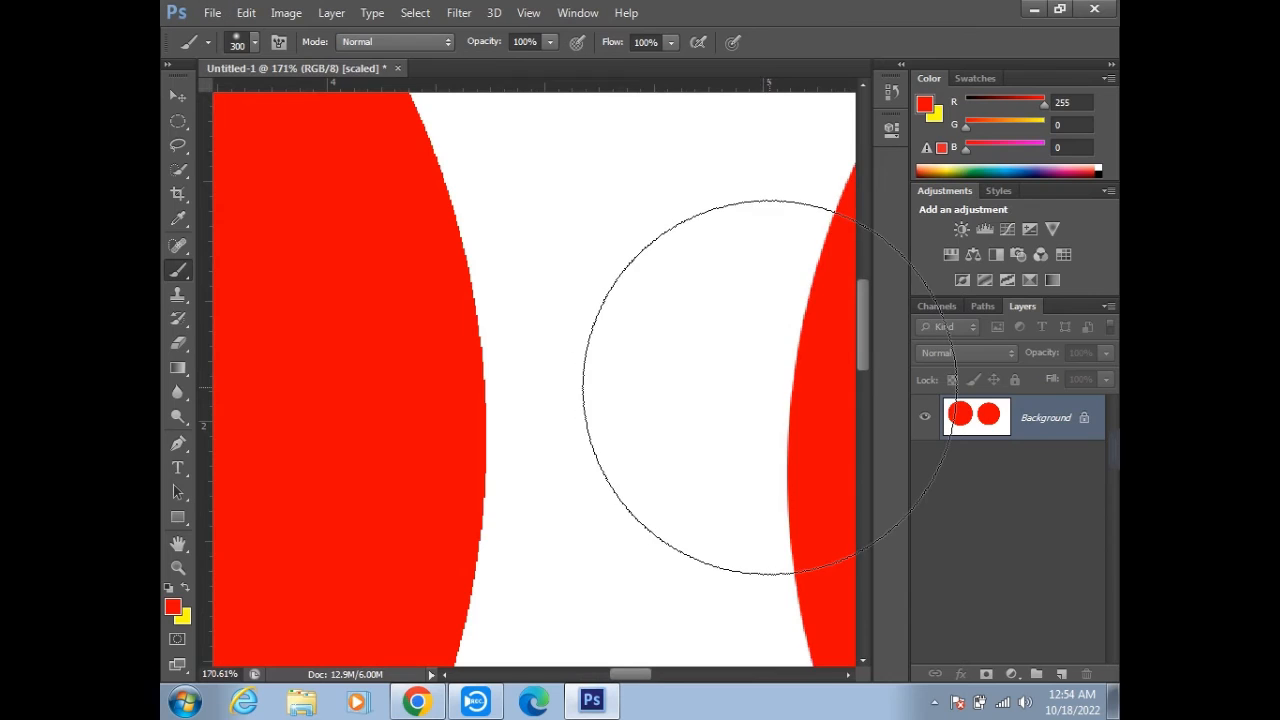
pyautogui.scroll(-5, 583, 338)
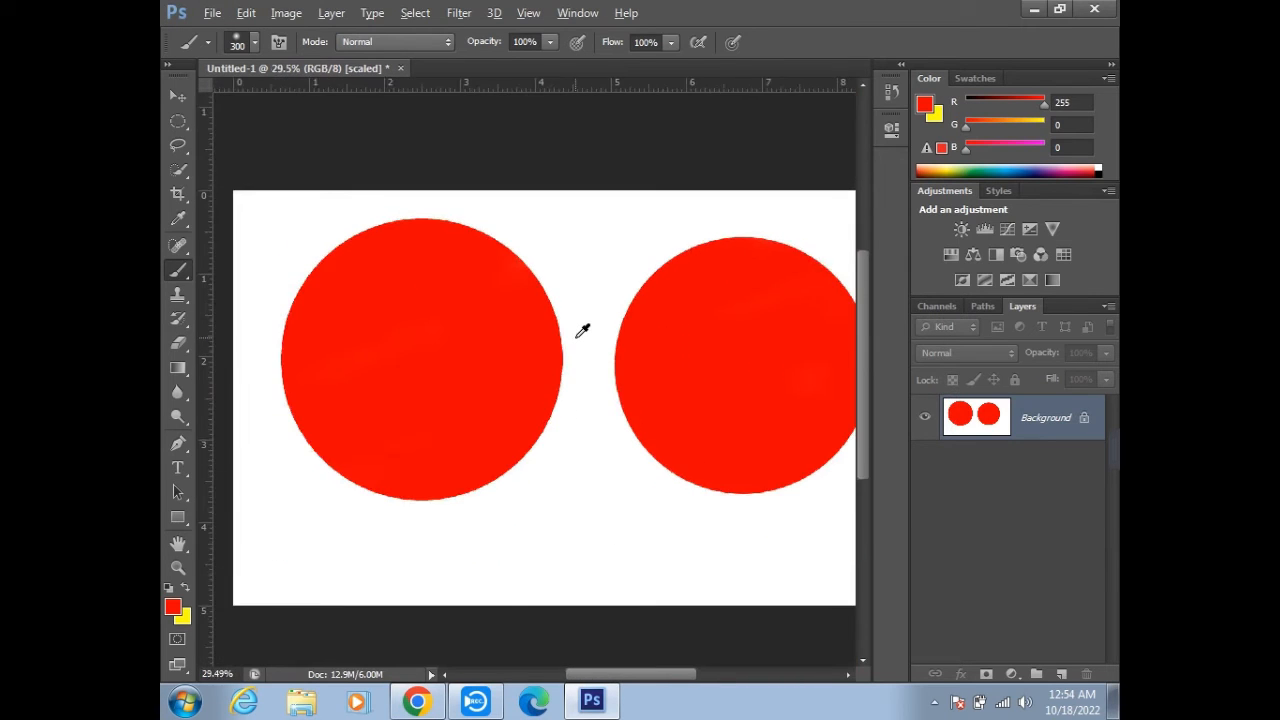
pyautogui.scroll(-2, 600, 330)
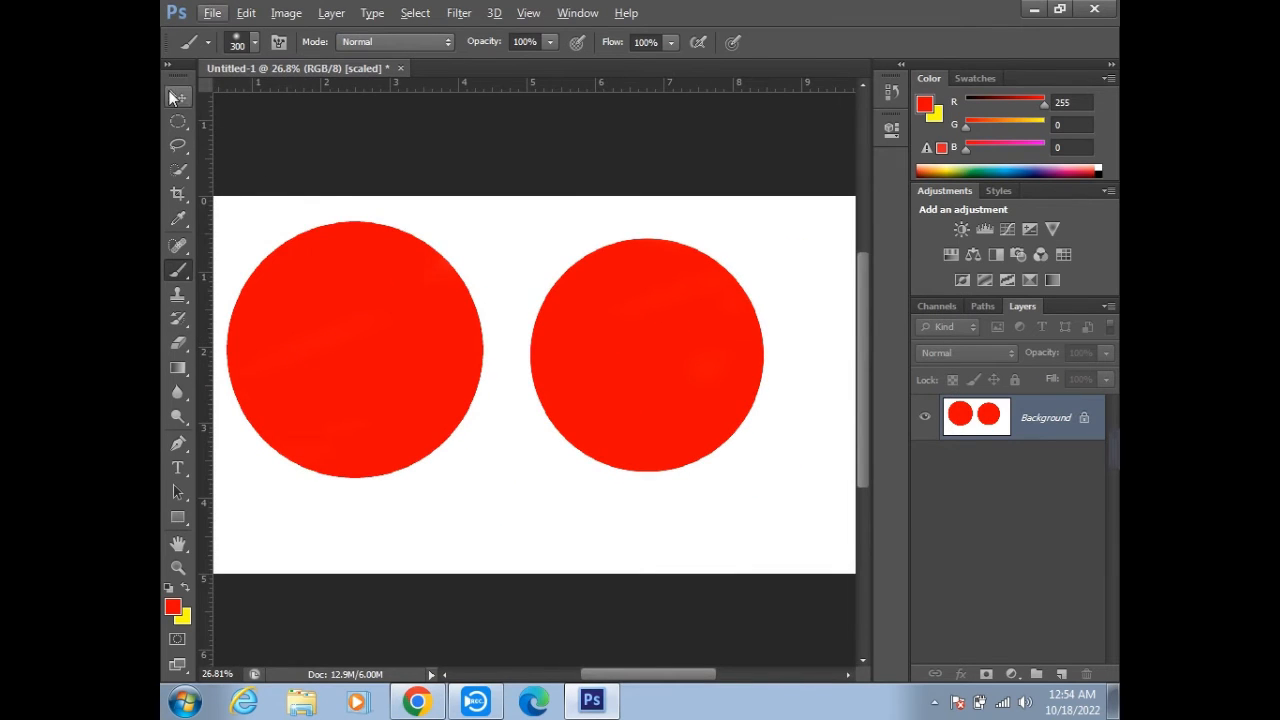
# - Examine the right edge of the left red circle, painted without anti-aliasing, at high magnification
pyautogui.click(177, 96)
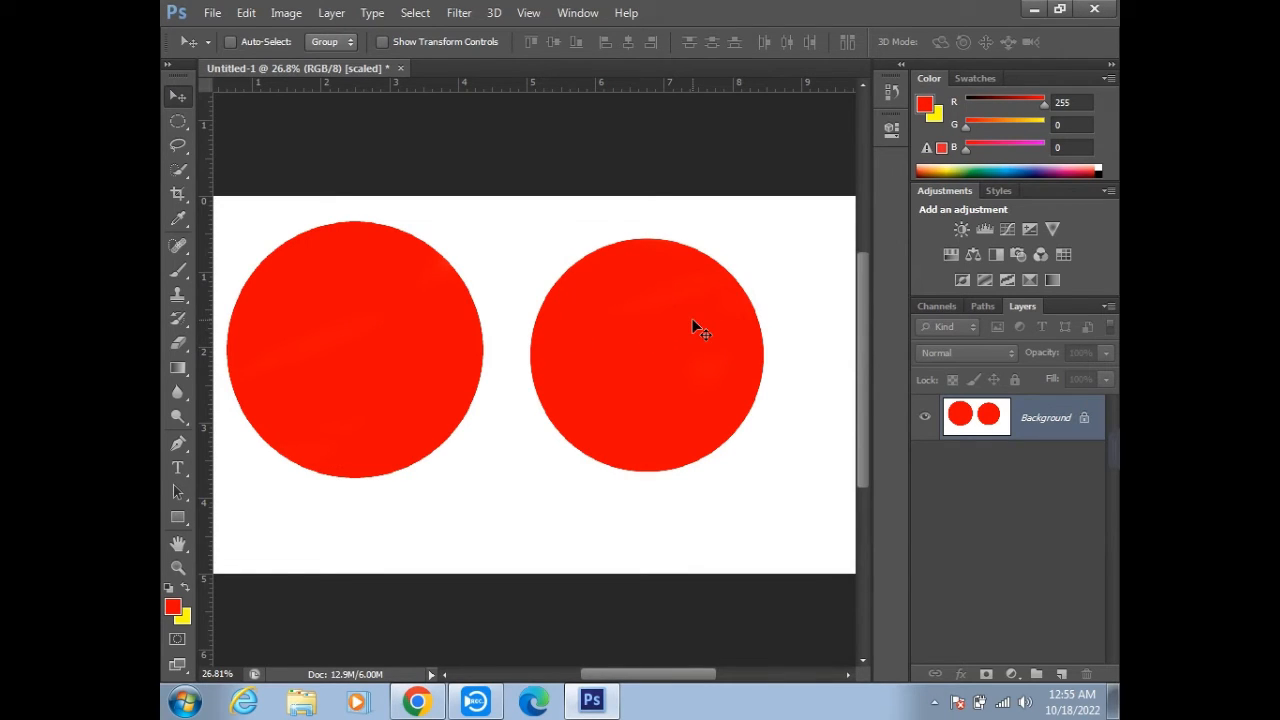
pyautogui.scroll(2, 480, 337)
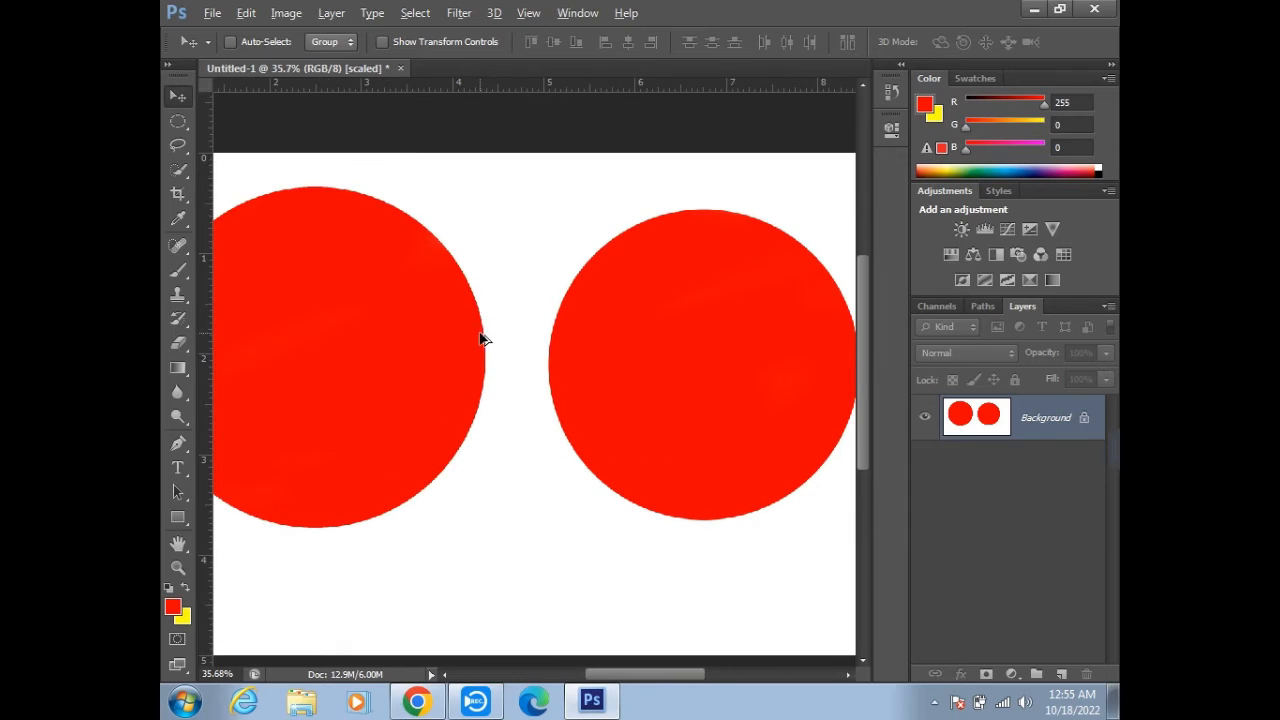
pyautogui.scroll(6, 525, 273)
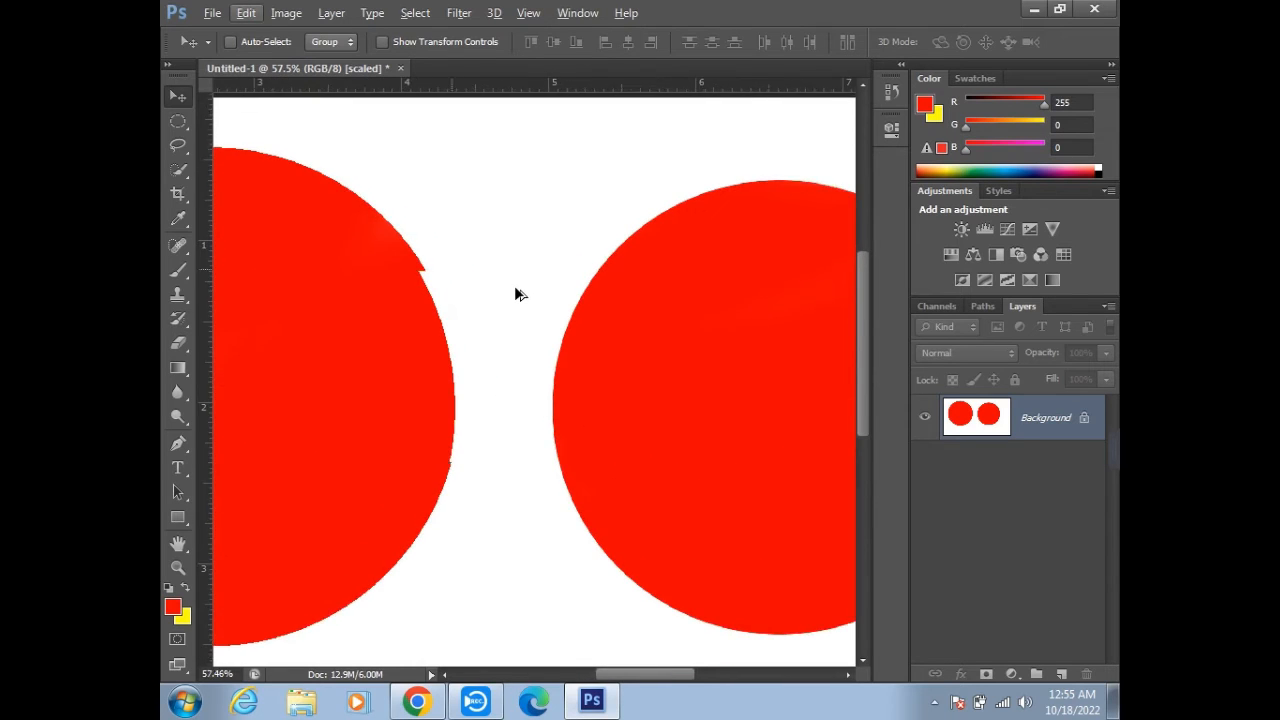
pyautogui.scroll(2, 577, 394)
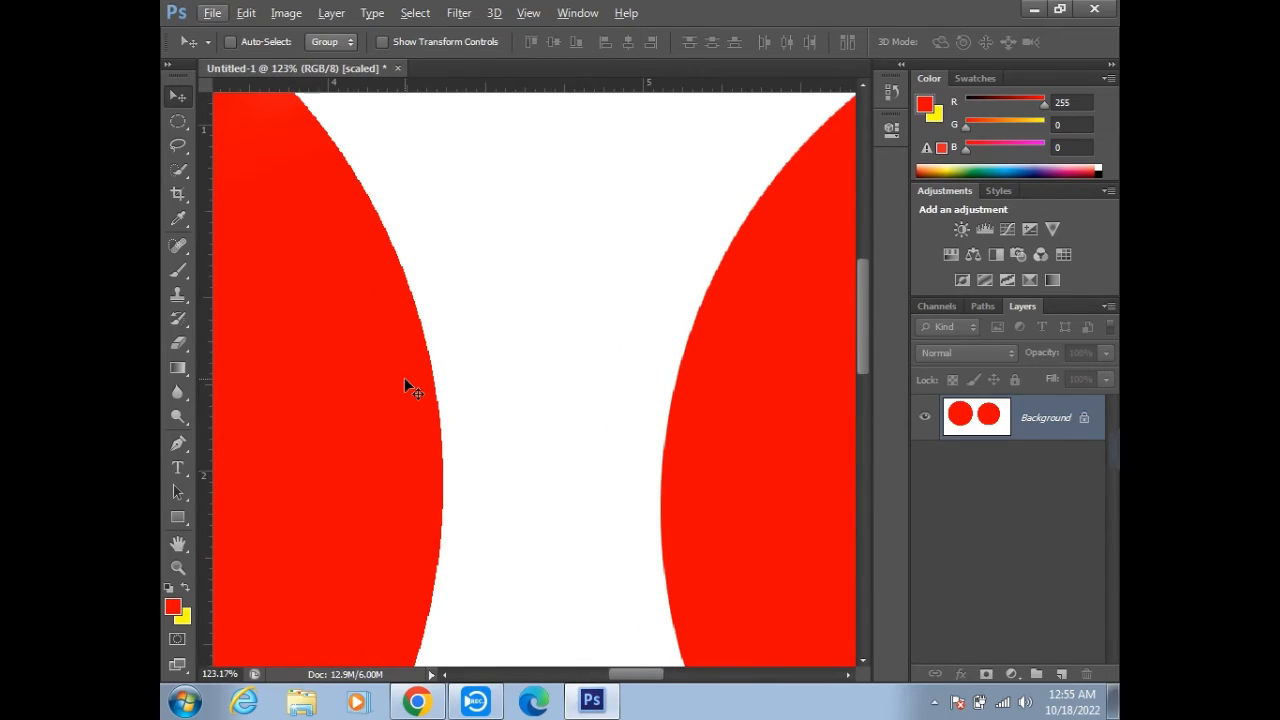
pyautogui.scroll(4, 404, 378)
pyautogui.scroll(4, 377, 403)
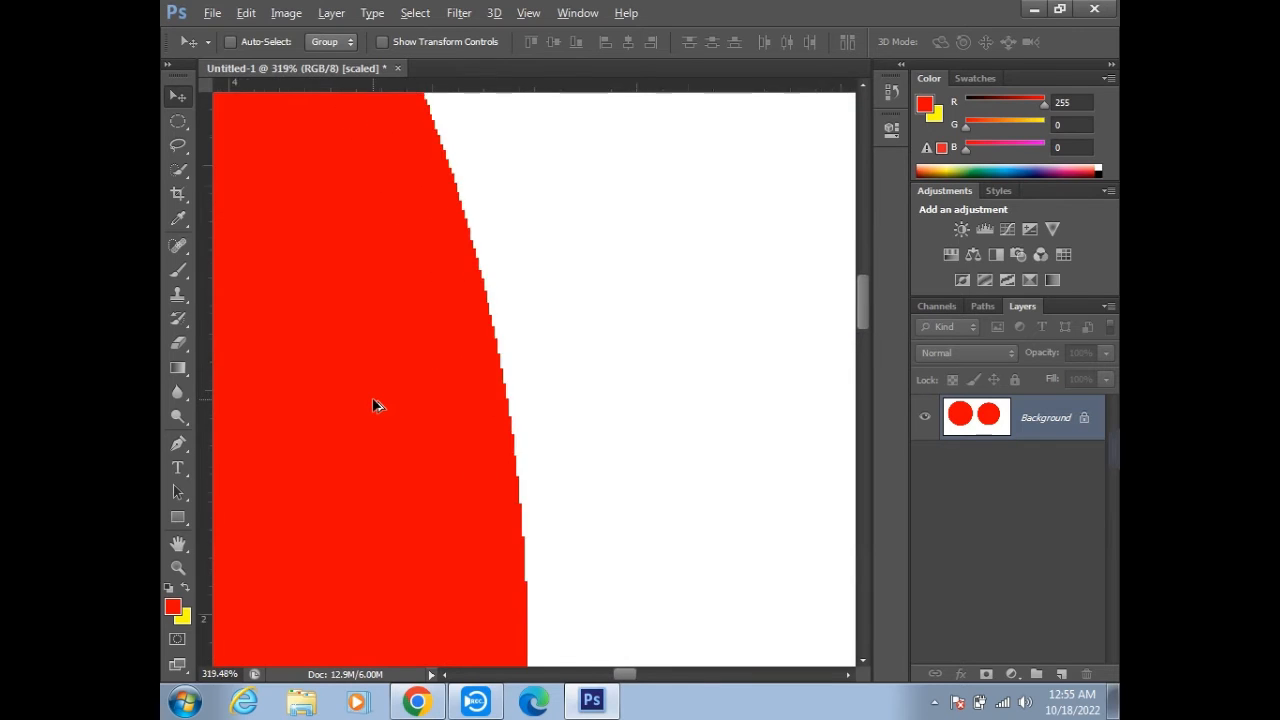
pyautogui.scroll(1, 536, 357)
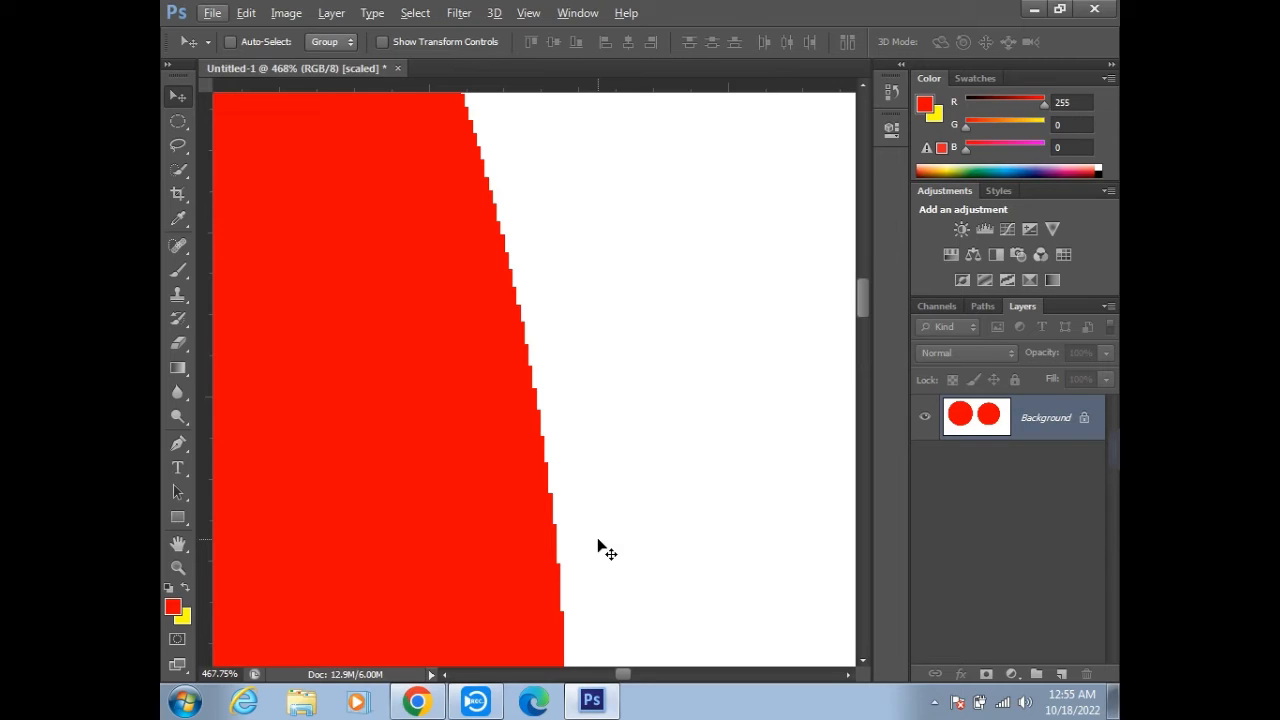
pyautogui.scroll(1, 536, 536)
pyautogui.scroll(2, 538, 544)
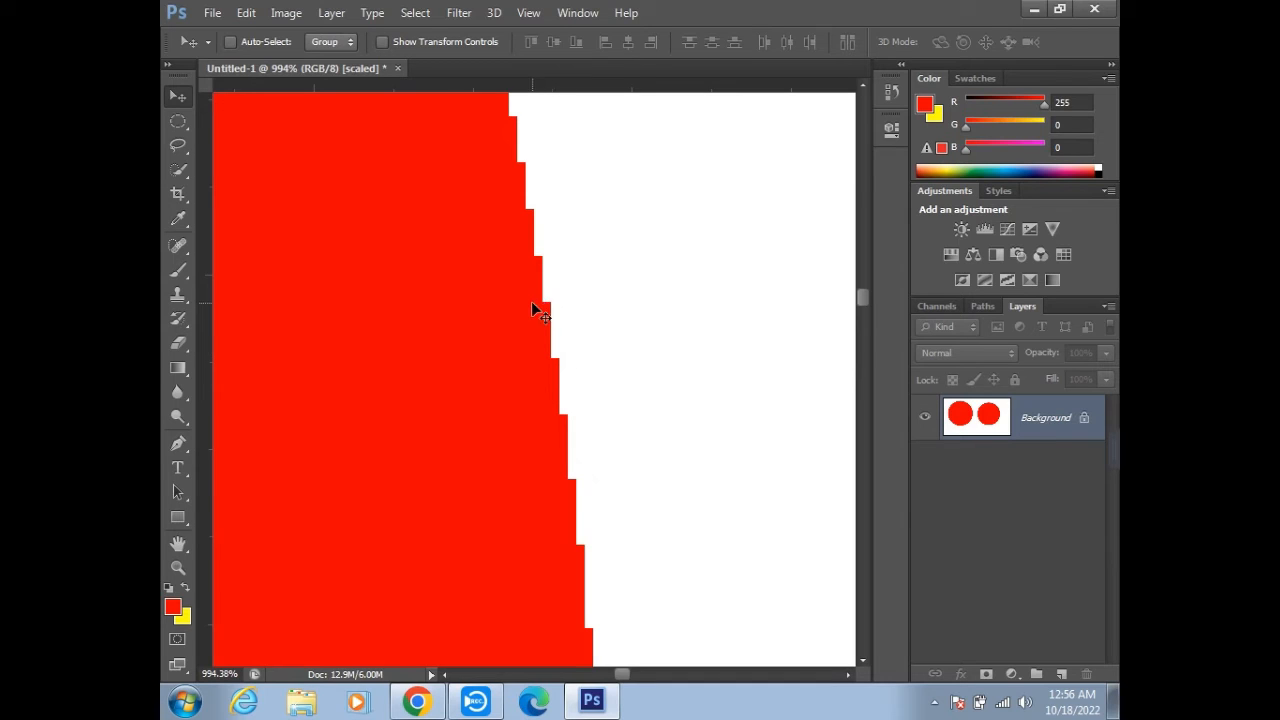
pyautogui.scroll(-10, 541, 322)
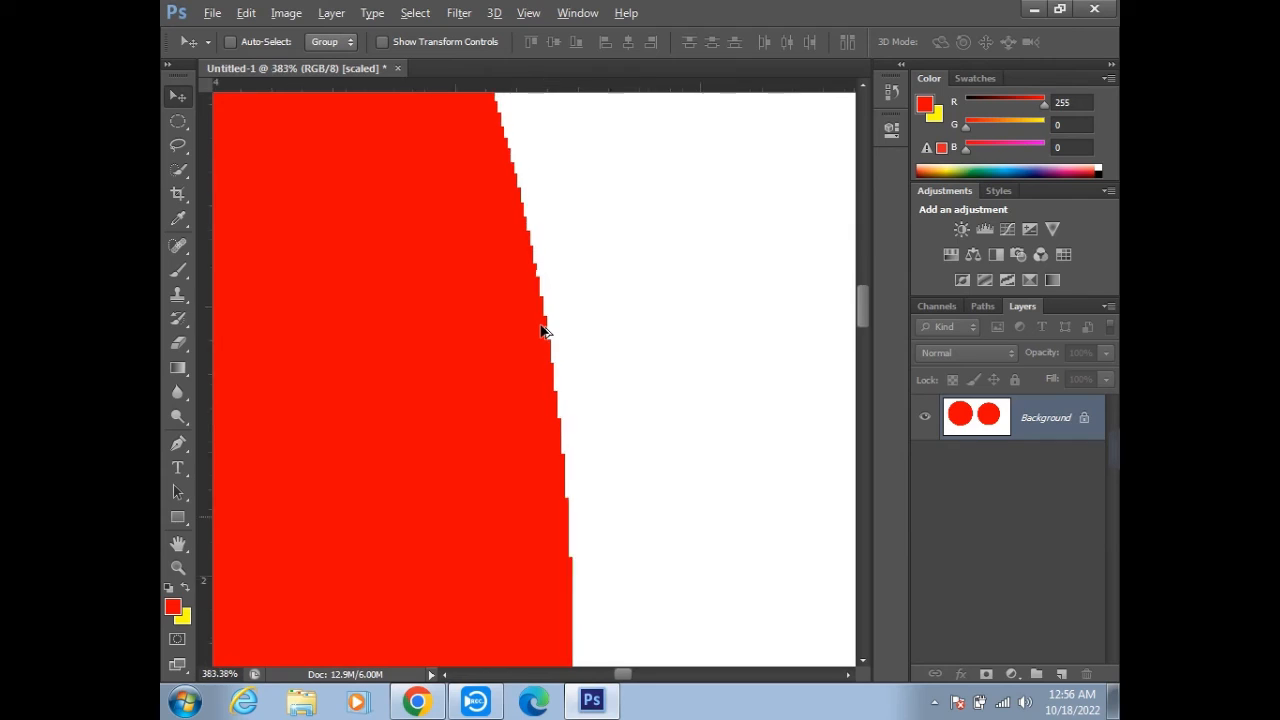
pyautogui.press('alt')
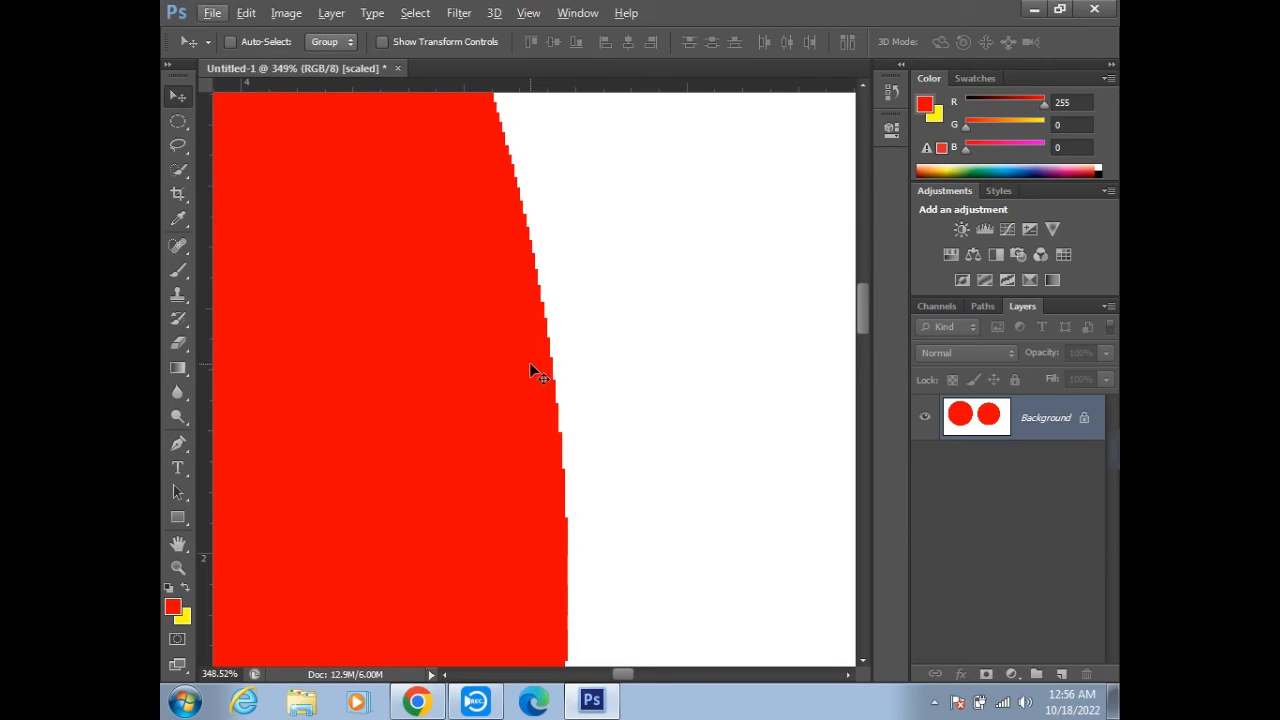
pyautogui.scroll(-5, 583, 403)
pyautogui.scroll(-6, 548, 410)
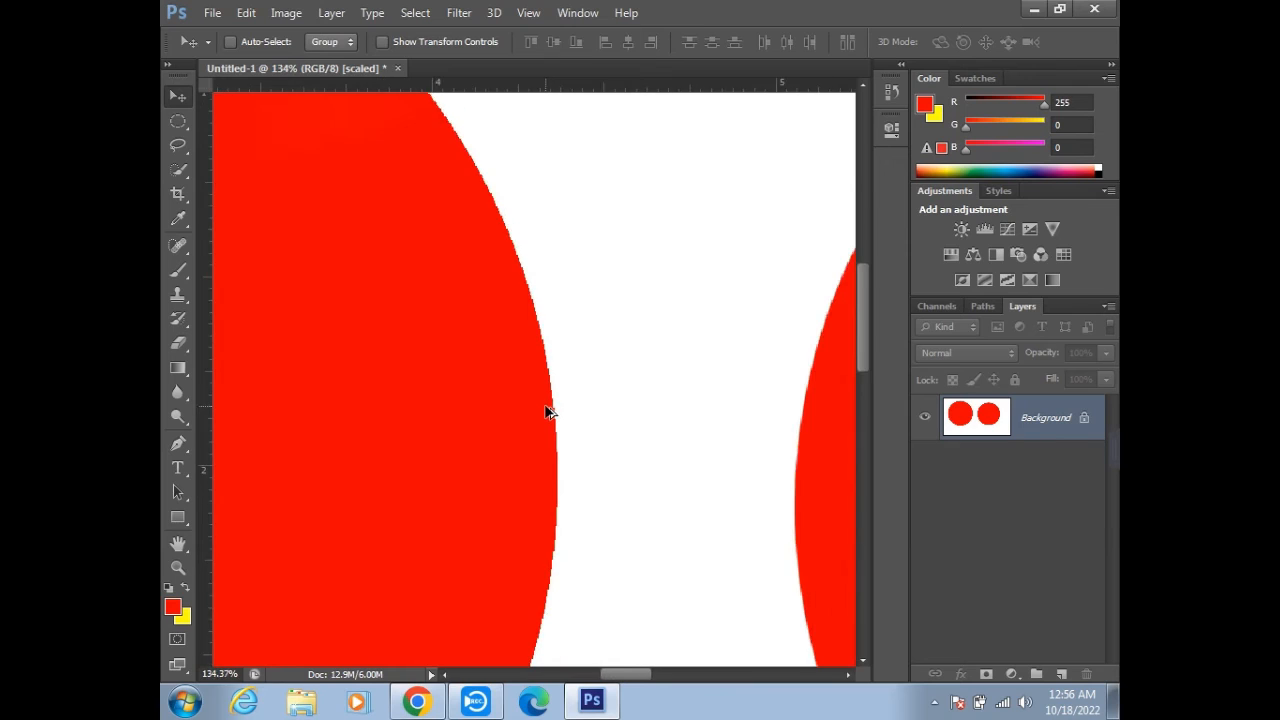
# - Examine the left edge of the anti-aliased right circle at high magnification and return to the full canvas
pyautogui.scroll(7, 805, 436)
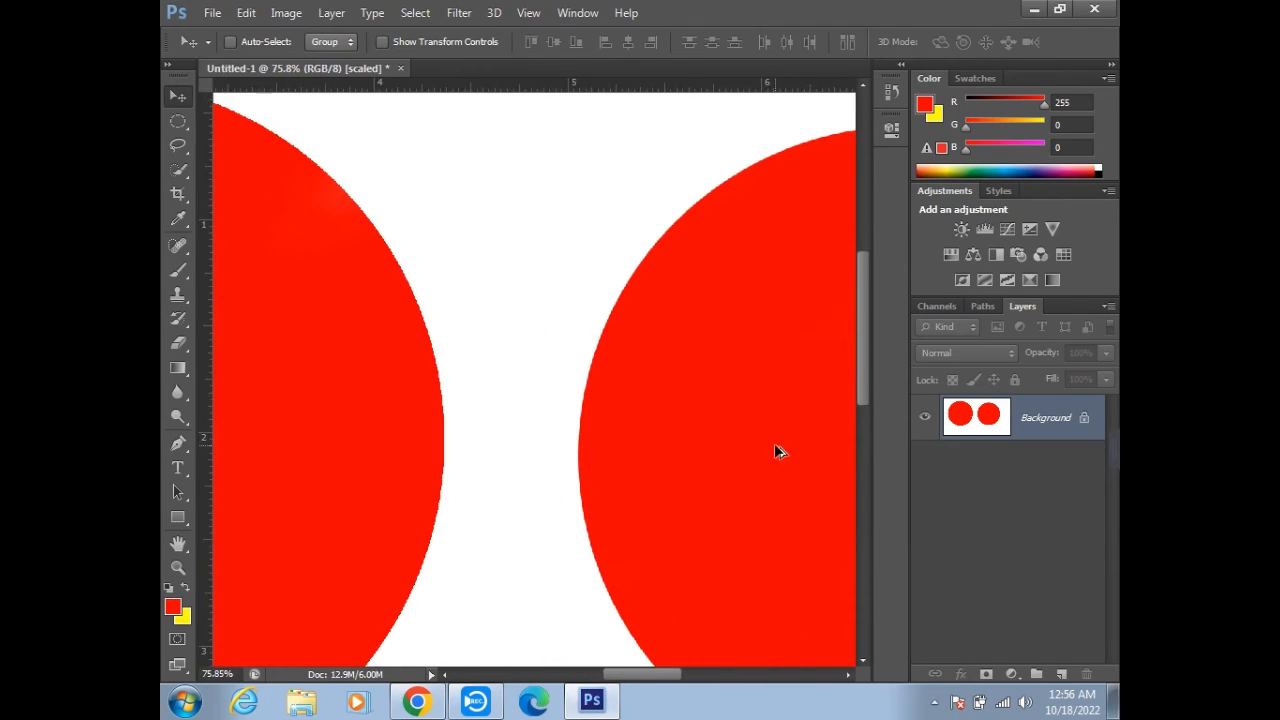
pyautogui.scroll(1, 400, 405)
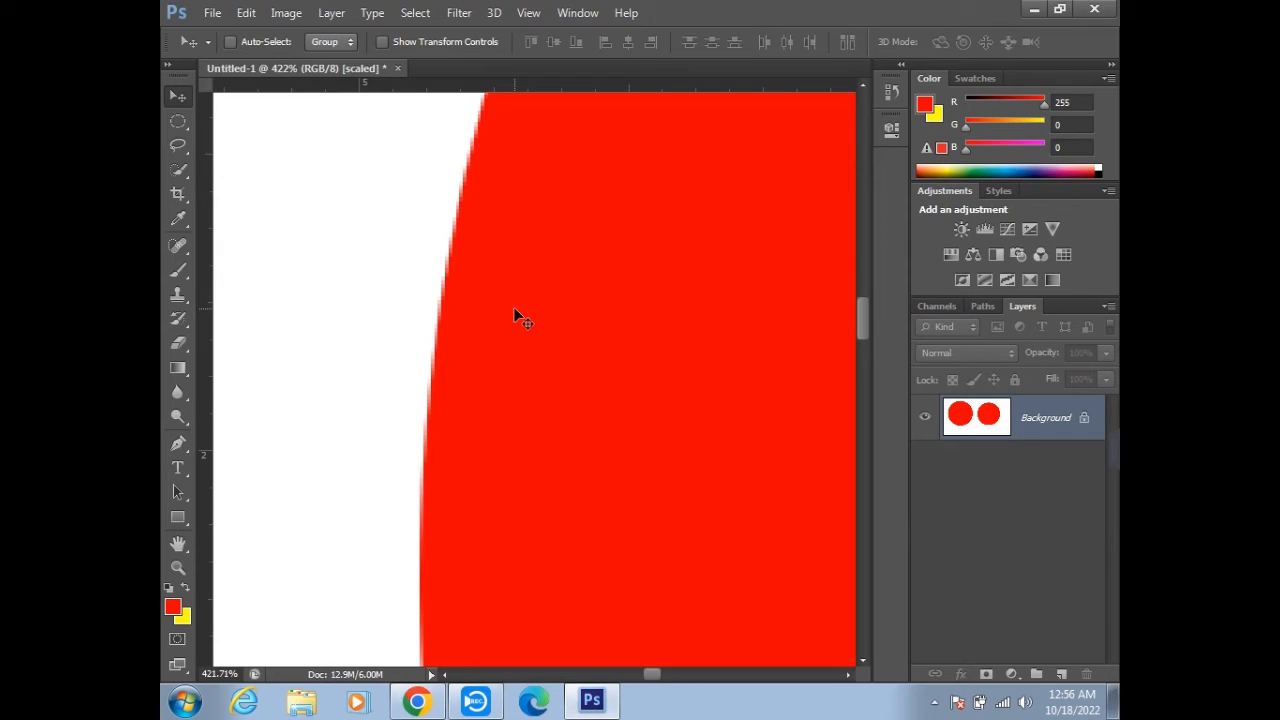
pyautogui.scroll(1, 398, 345)
pyautogui.scroll(1, 442, 424)
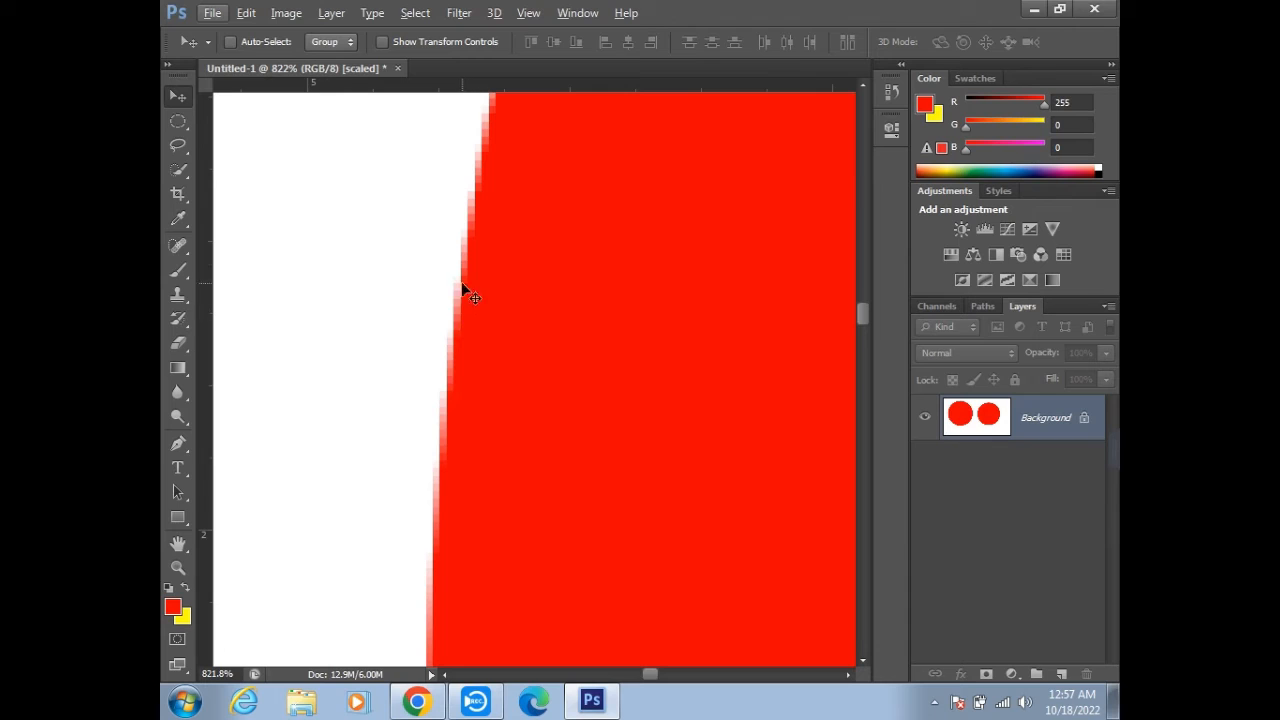
pyautogui.scroll(-2, 625, 506)
pyautogui.scroll(-10, 626, 506)
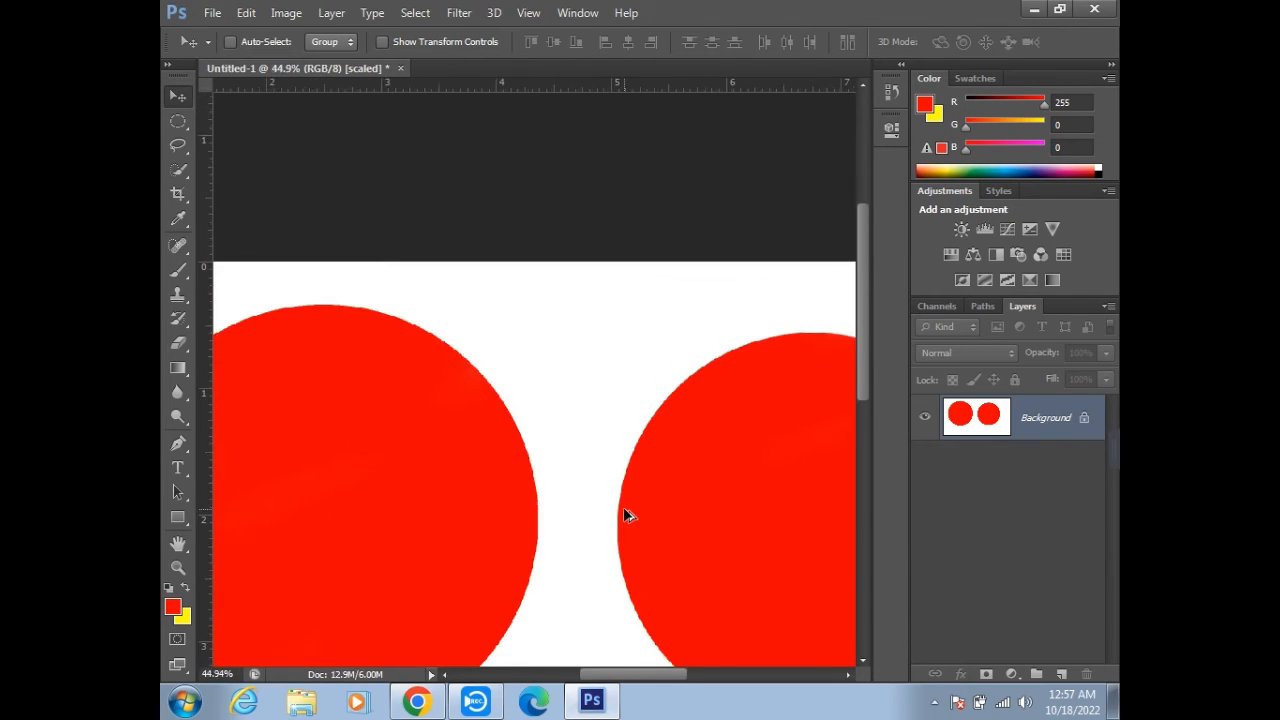
pyautogui.scroll(-3, 624, 515)
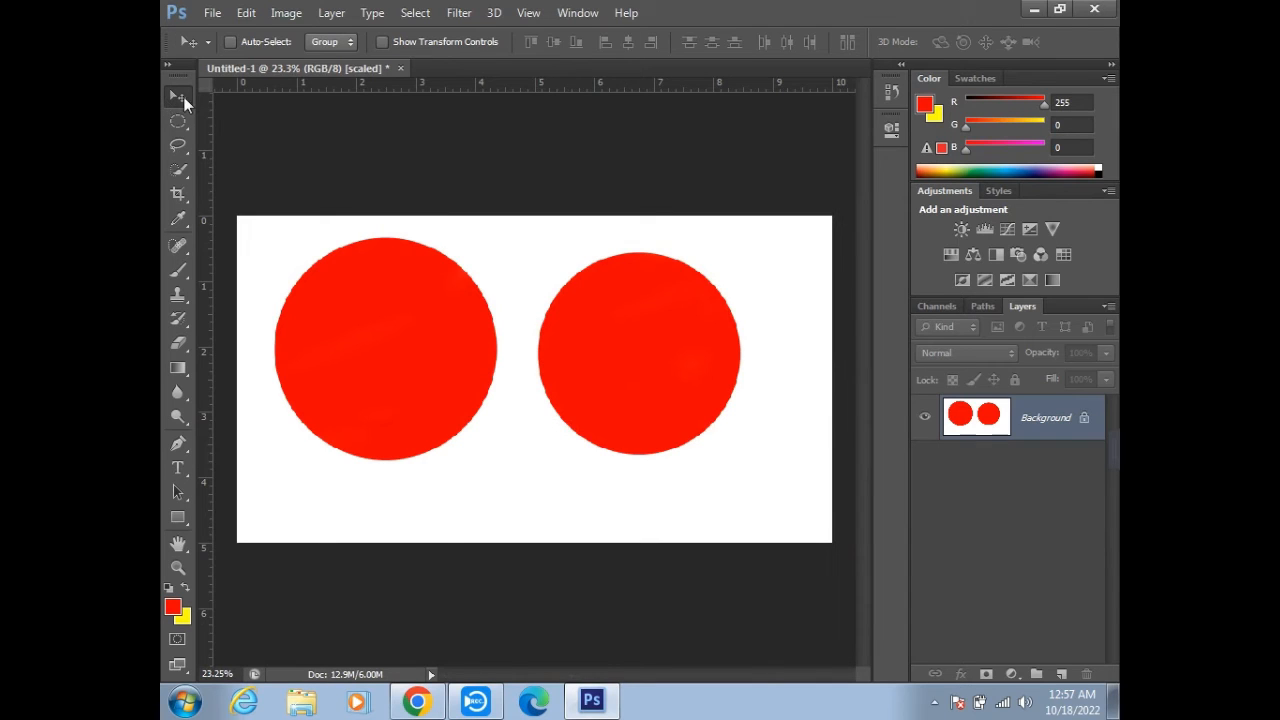
# - Undo the painting of both red circles and their circular selections
pyautogui.hotkey('ctrl', 'alt', 'z')
pyautogui.hotkey('ctrl', 'alt', 'z')
pyautogui.hotkey('ctrl', 'alt', 'z')
pyautogui.hotkey('ctrl', 'alt', 'z')
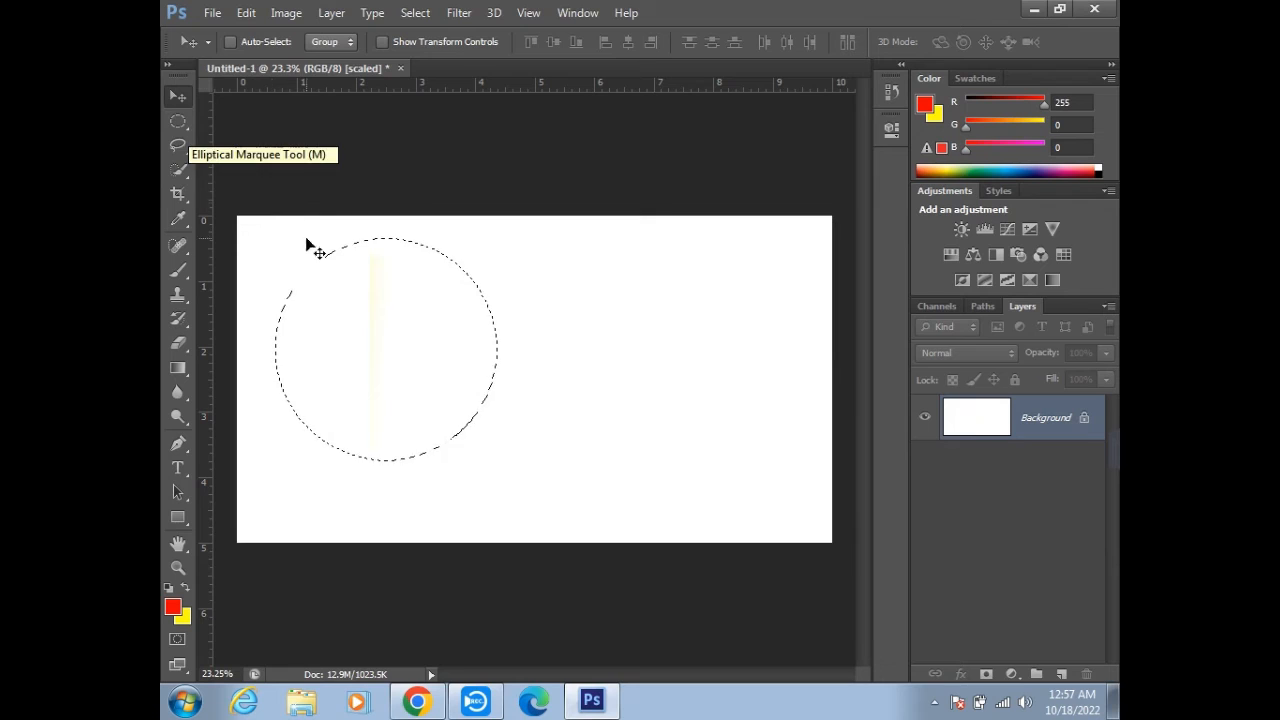
pyautogui.hotkey('ctrl', 'alt', 'z')
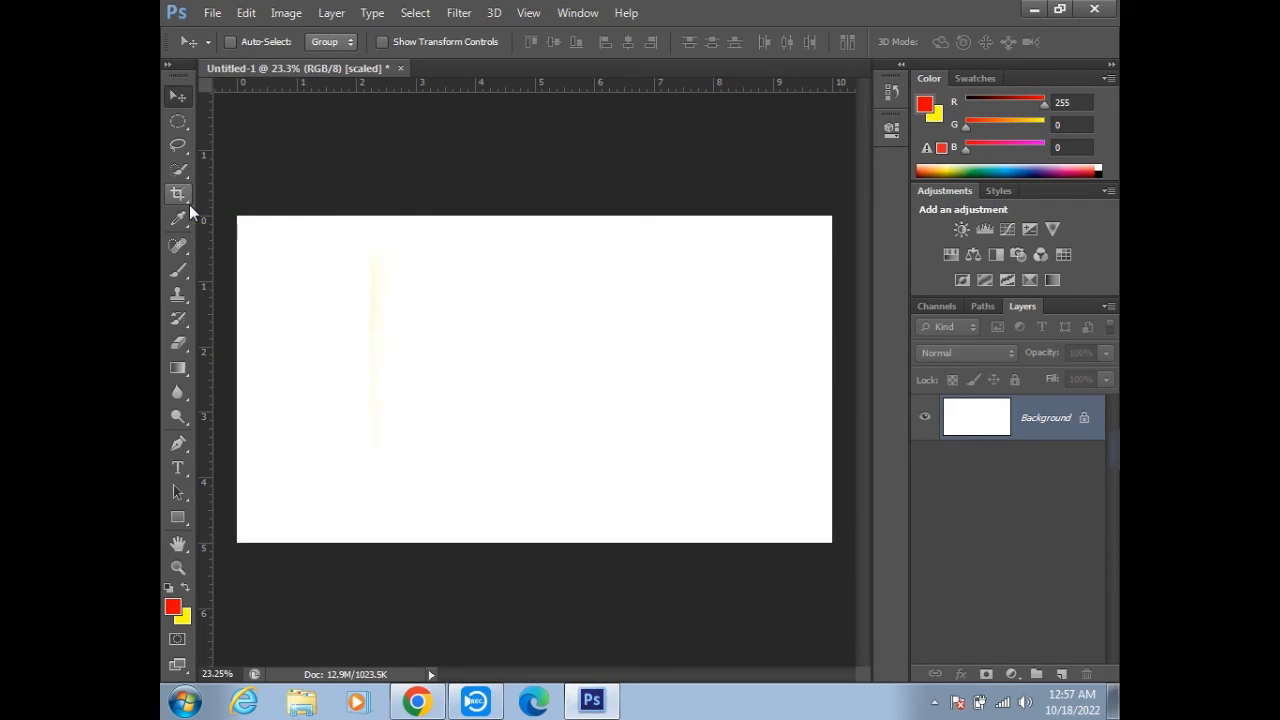
# - Turn off anti-aliasing for the Elliptical Marquee tool and review the list of marquee tool variants
pyautogui.click(178, 120)
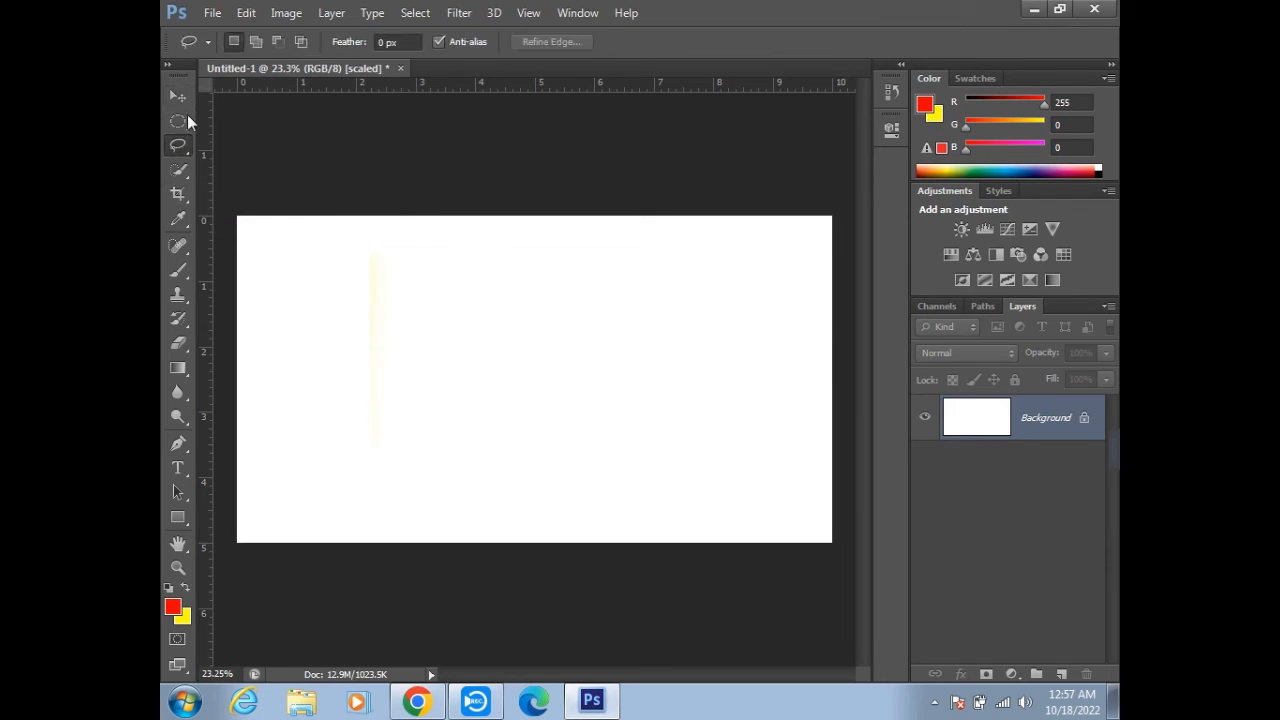
pyautogui.click(438, 42)
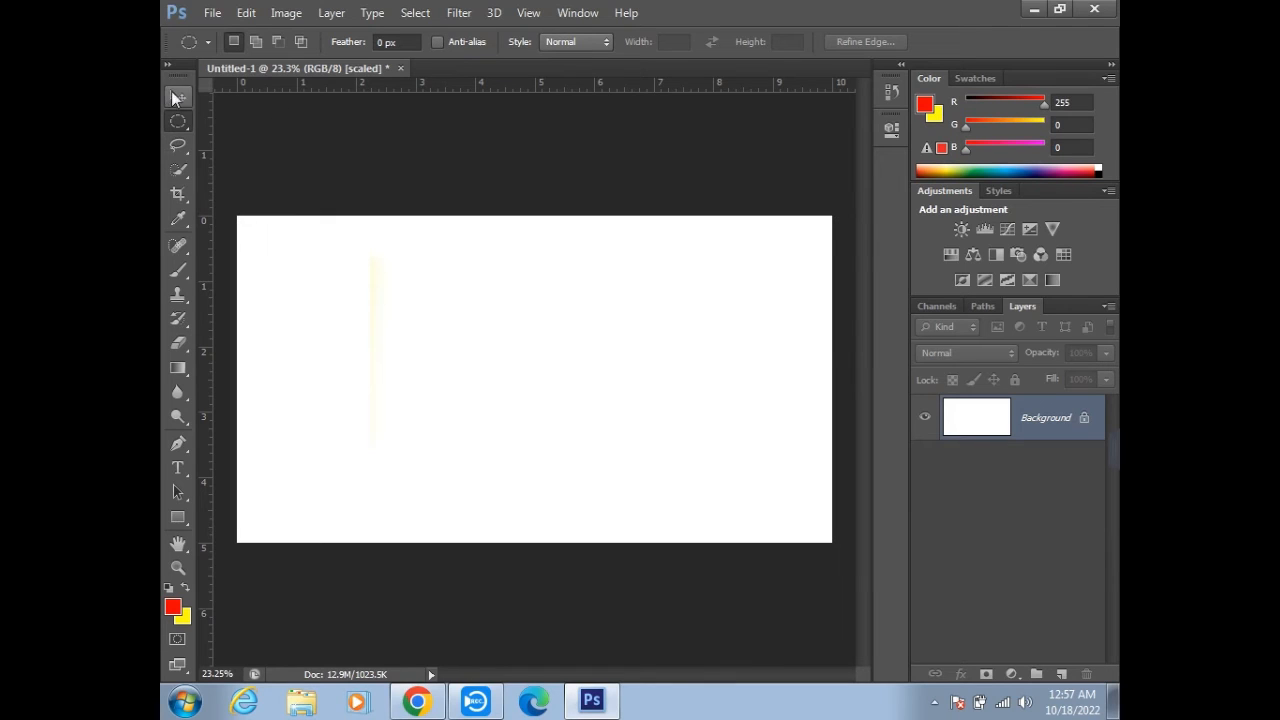
pyautogui.rightClick(178, 122)
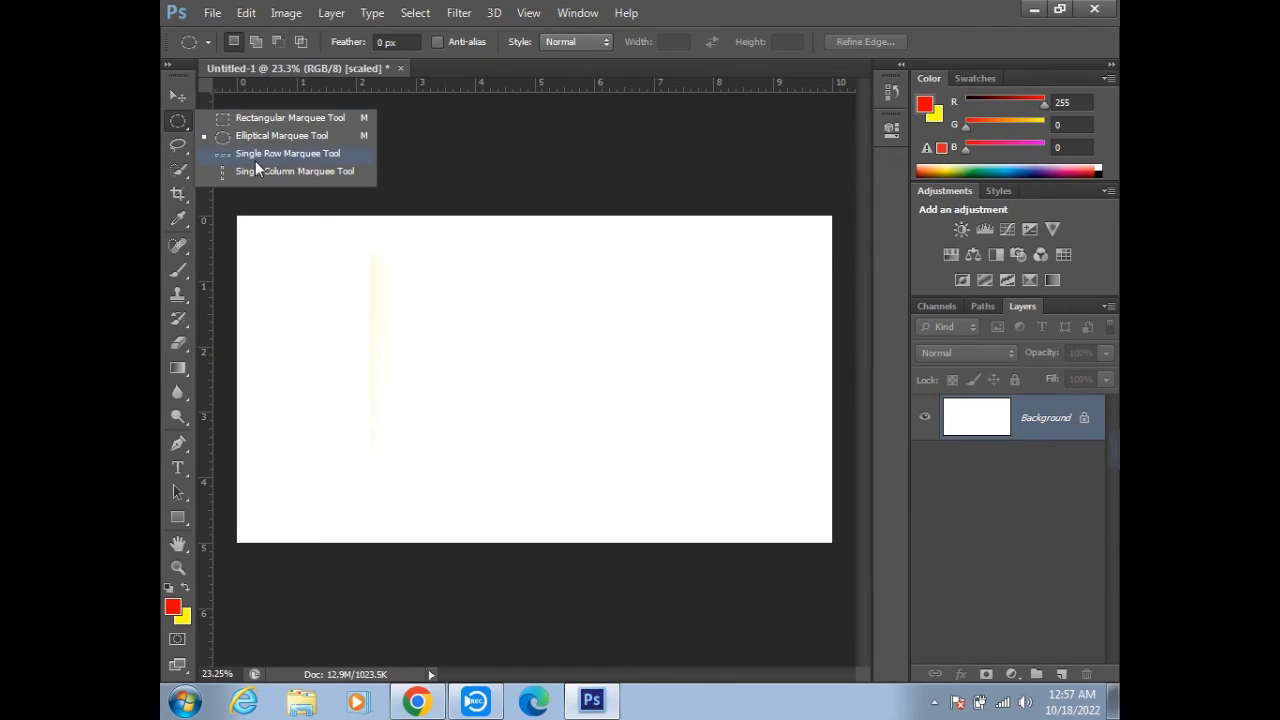
pyautogui.click(181, 93)
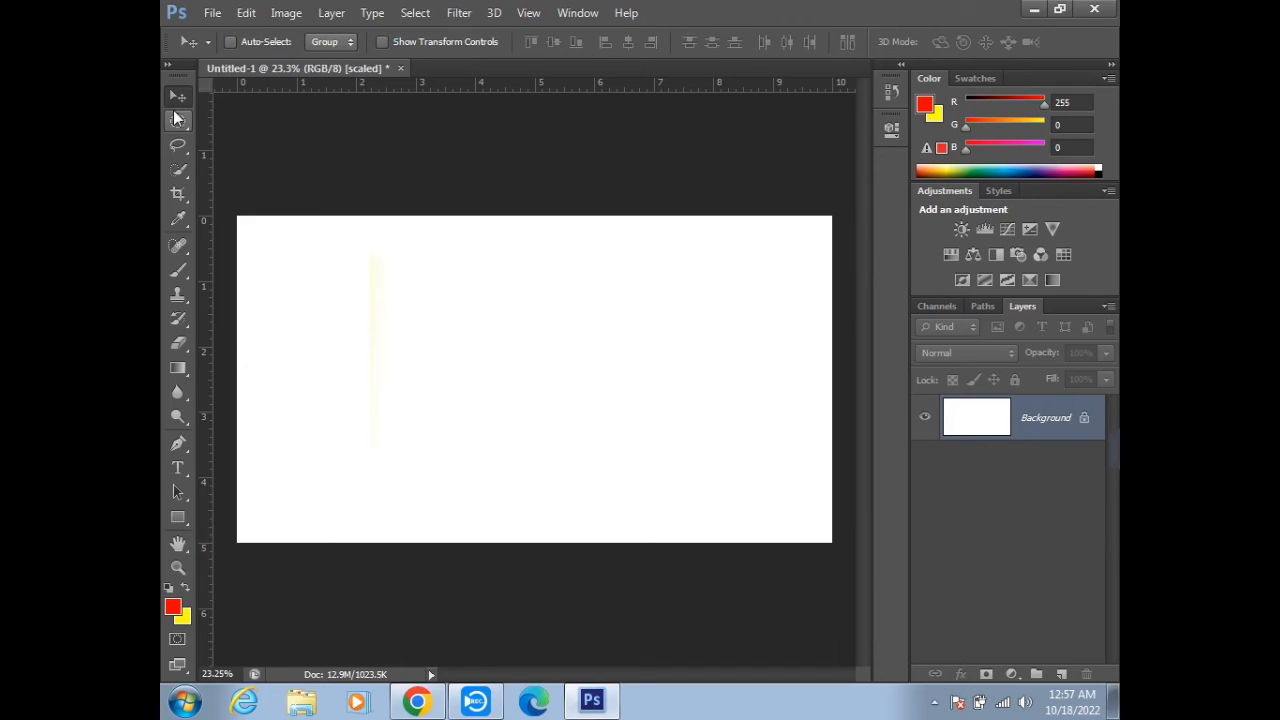
pyautogui.click(180, 124)
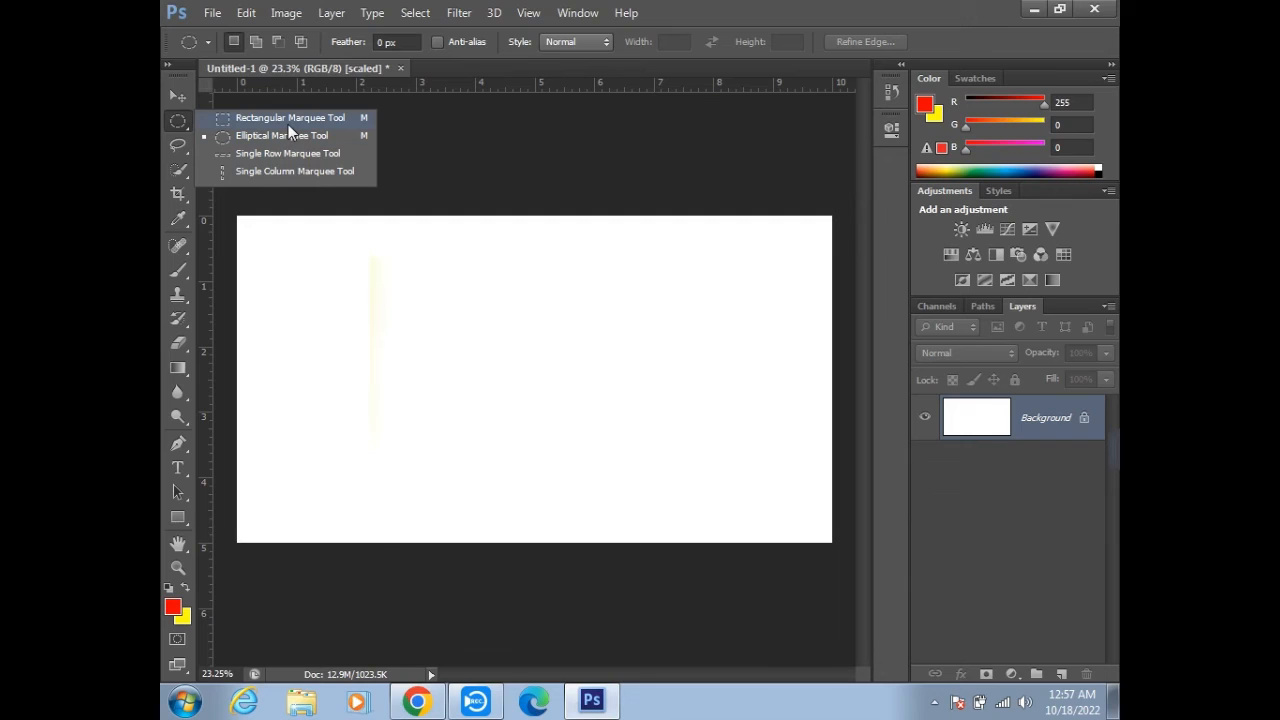
pyautogui.click(175, 93)
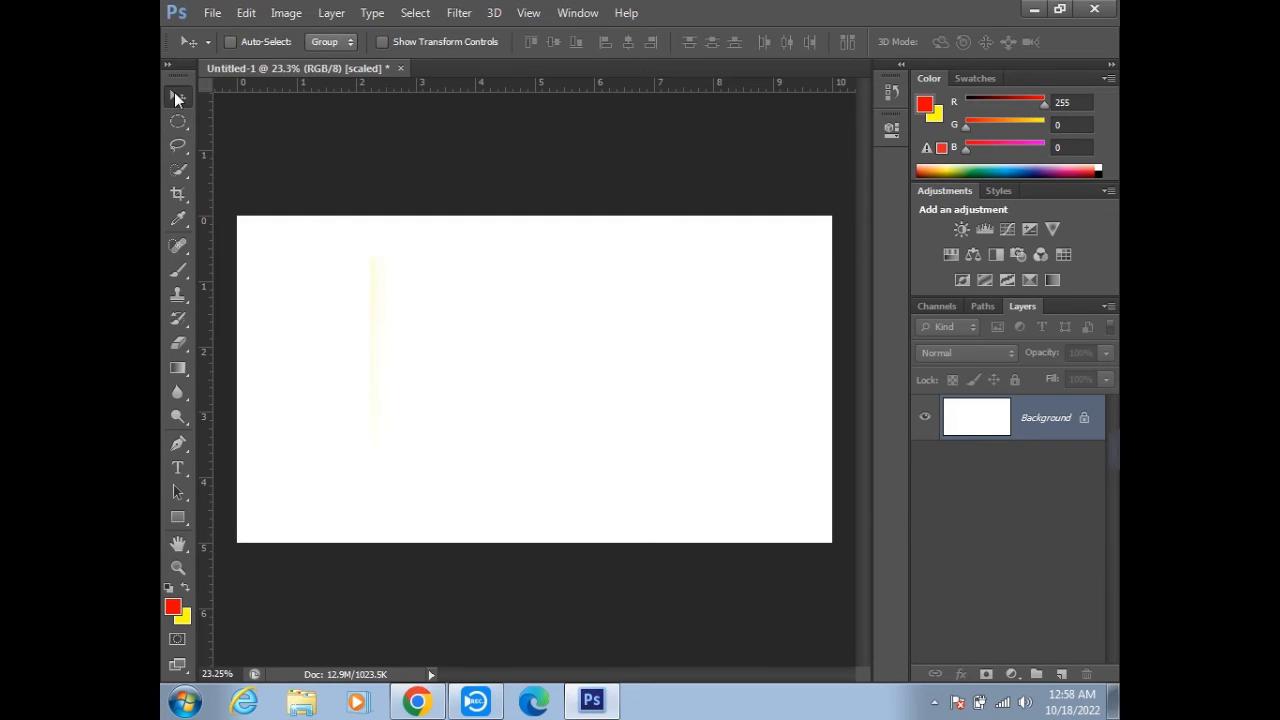
# - Browse to the Downloads folder for an image to open, with the file type set to All Formats
pyautogui.click(200, 20)
pyautogui.click(243, 51)
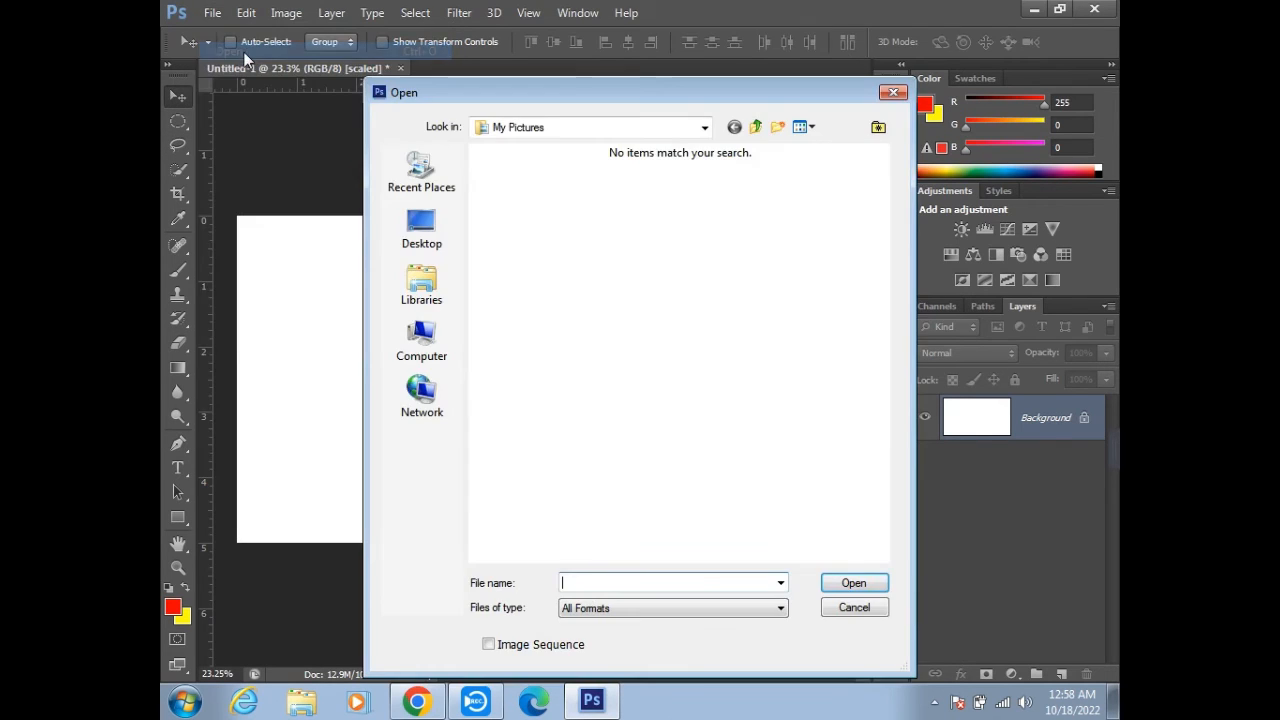
pyautogui.click(775, 609)
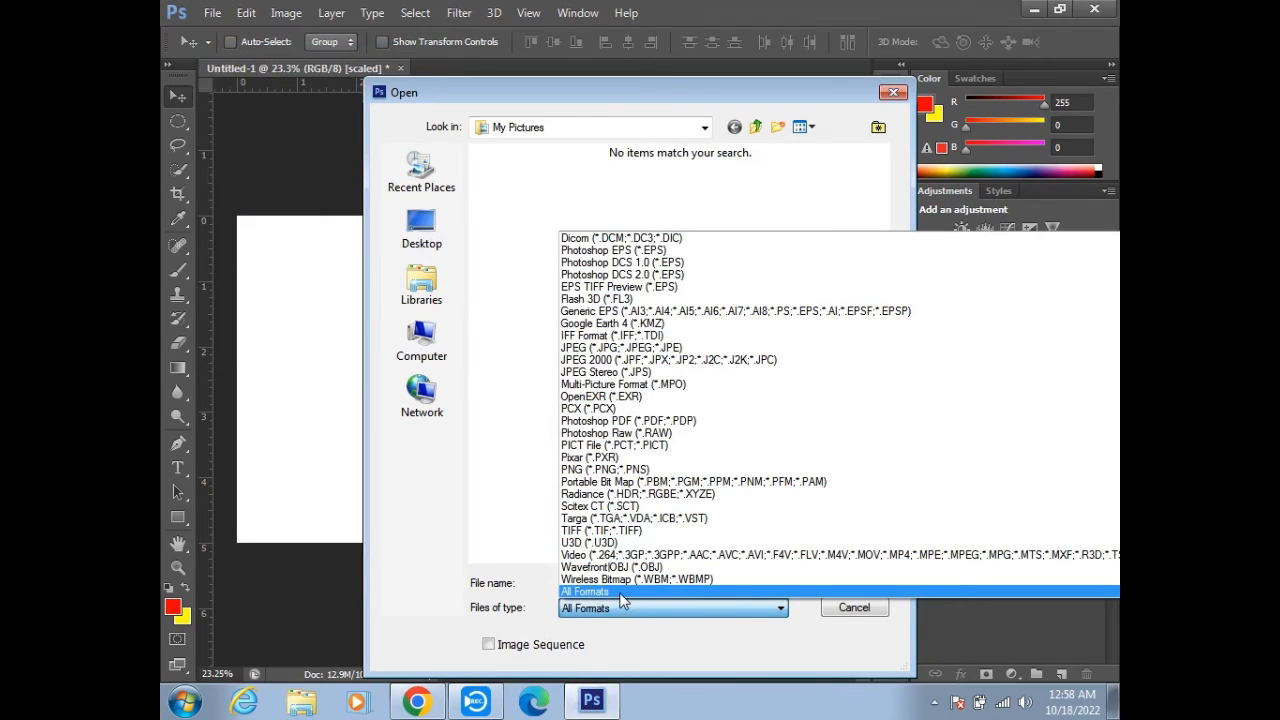
pyautogui.click(622, 597)
pyautogui.click(435, 240)
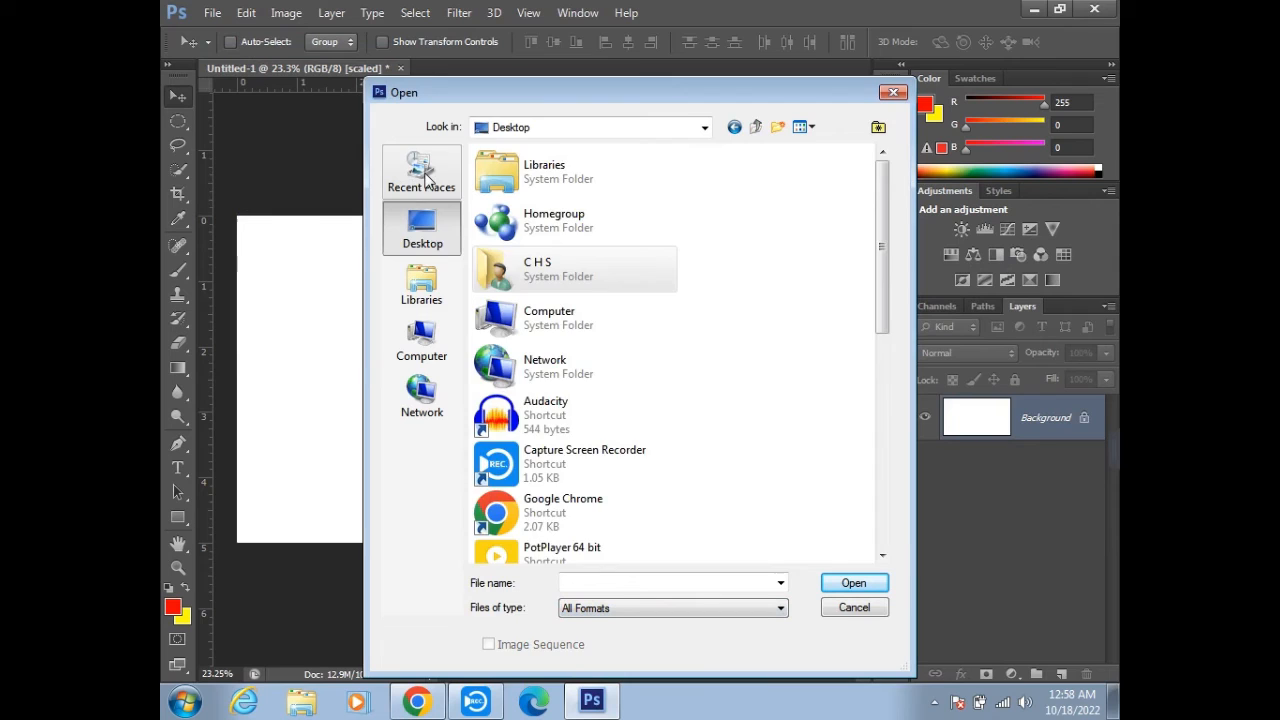
pyautogui.click(428, 178)
pyautogui.doubleClick(500, 191)
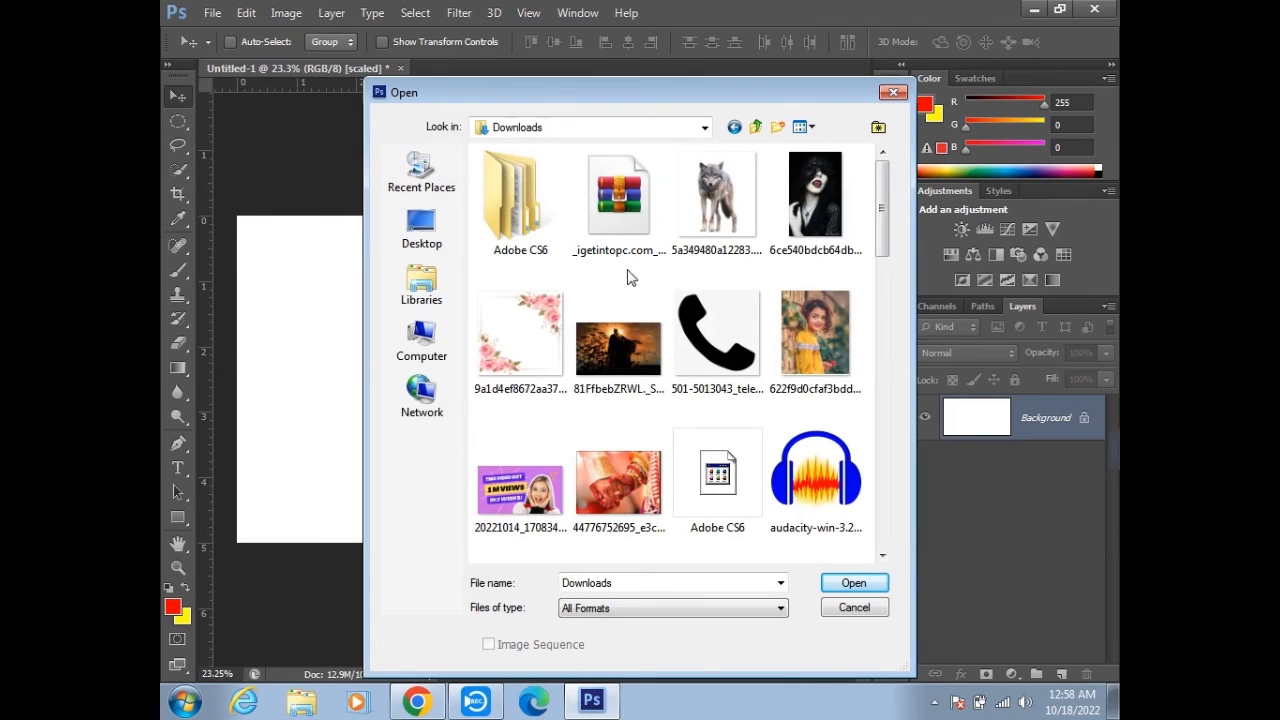
pyautogui.click(630, 322)
pyautogui.click(815, 335)
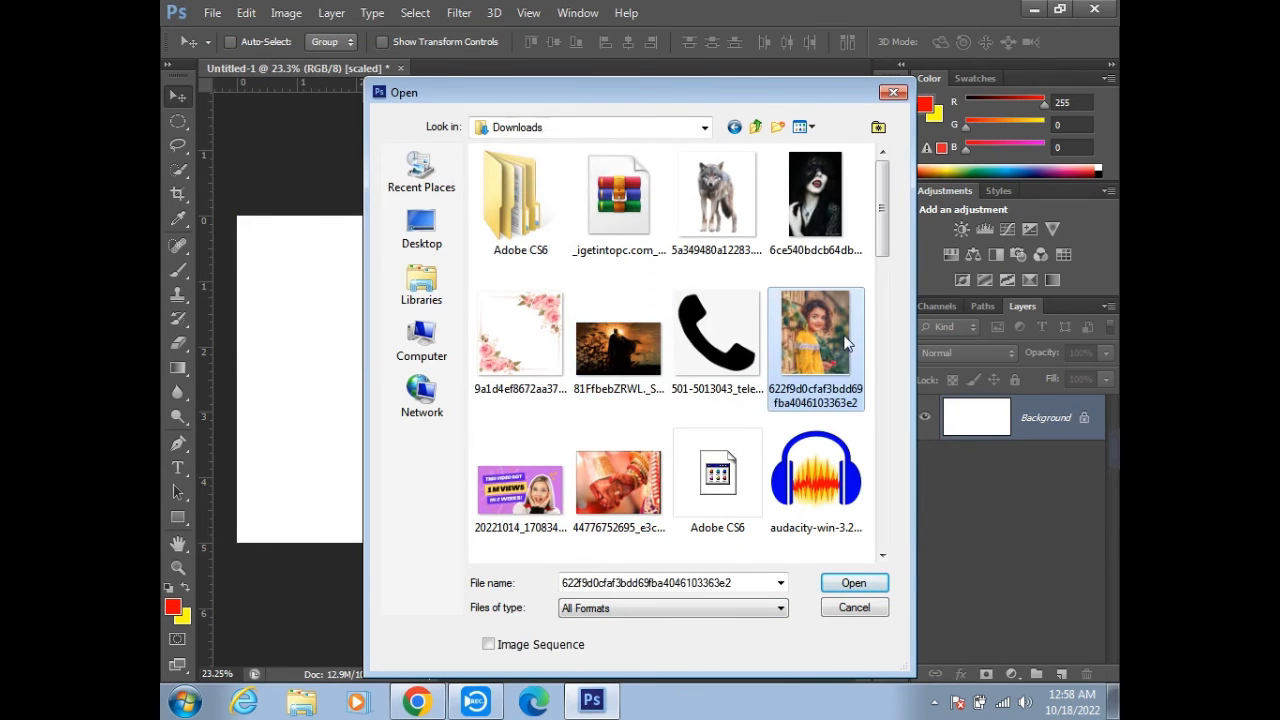
pyautogui.click(838, 590)
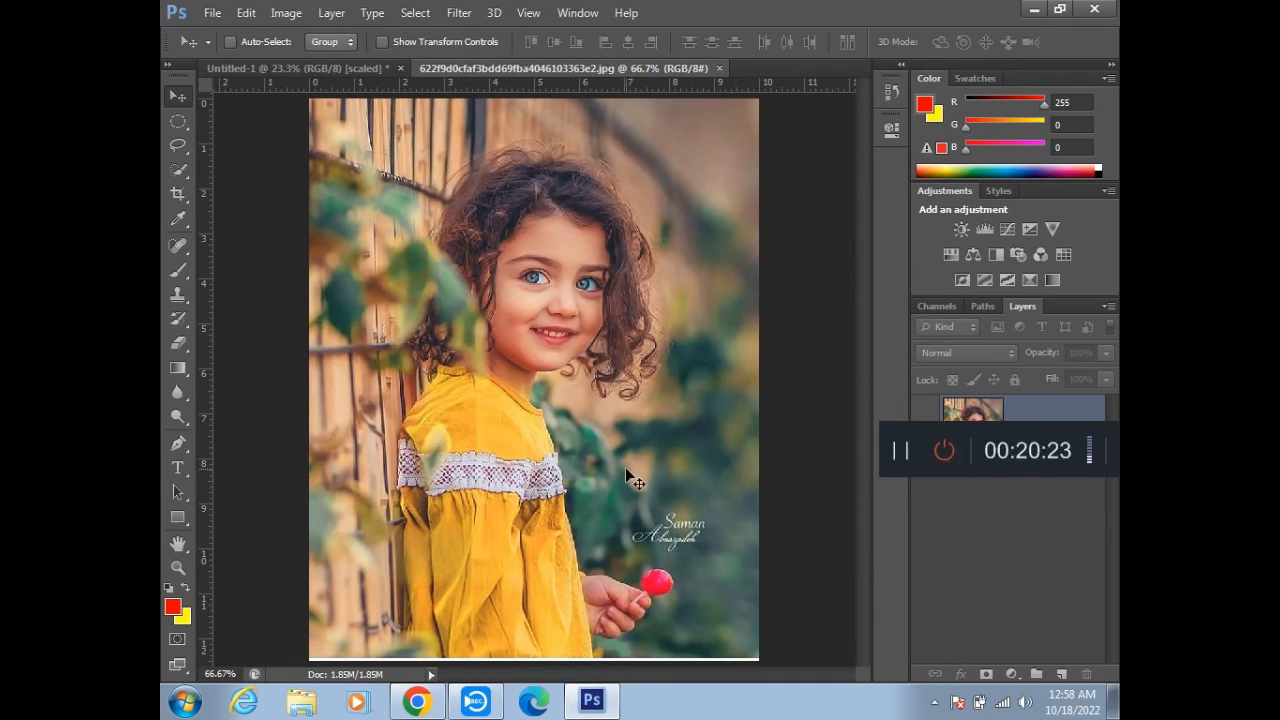
pyautogui.doubleClick(1087, 442)
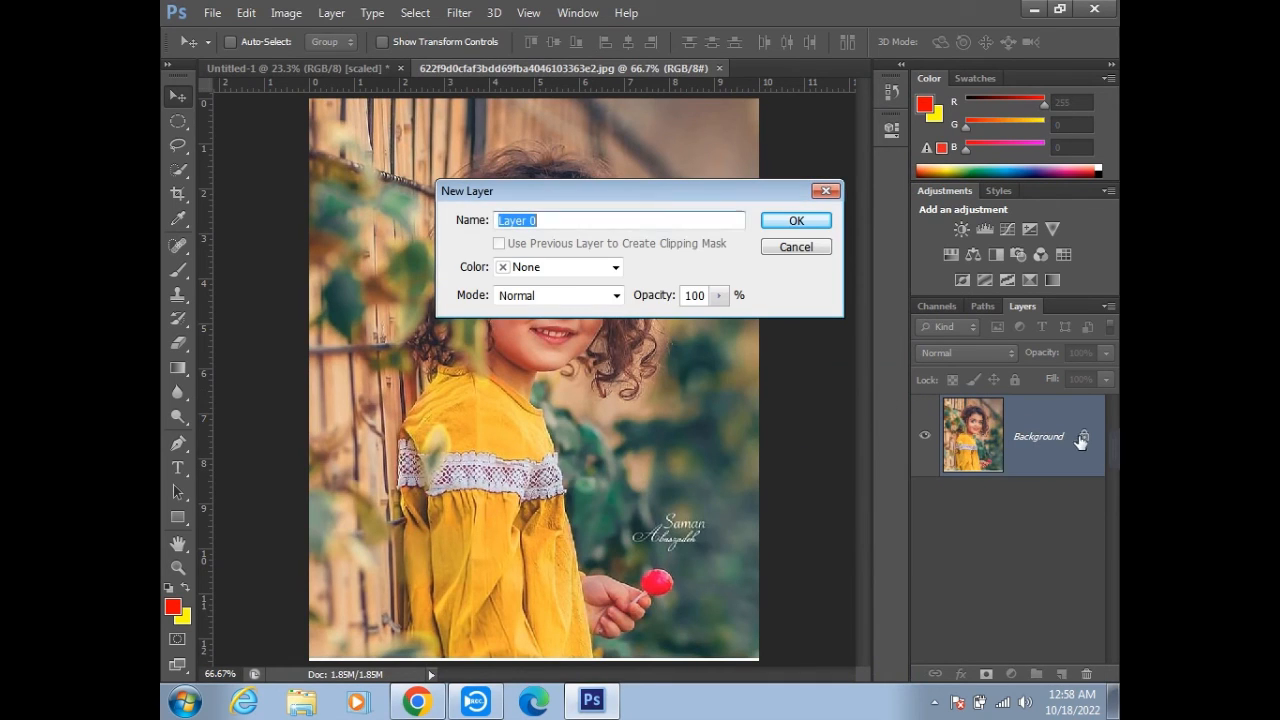
pyautogui.click(818, 220)
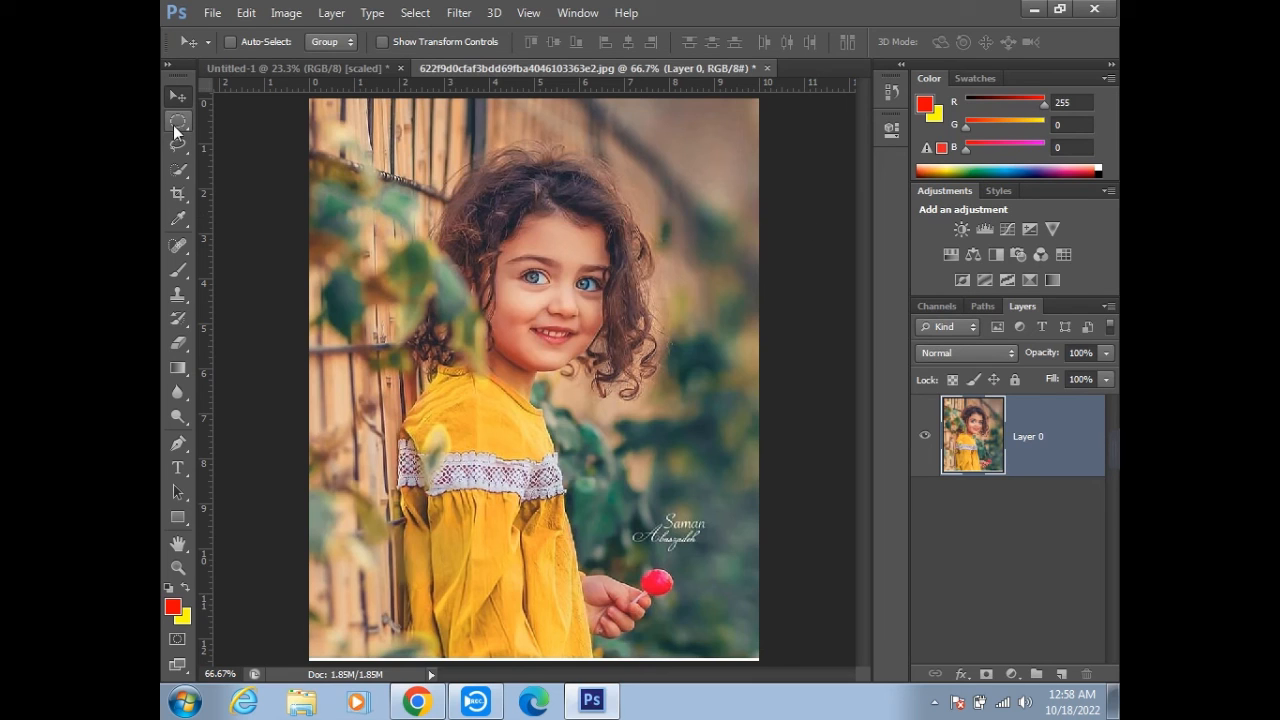
# - Draw a rectangular marquee with a 30 px feather around the girl's head and shoulders
pyautogui.moveTo(176, 122); pyautogui.dragTo(236, 128)
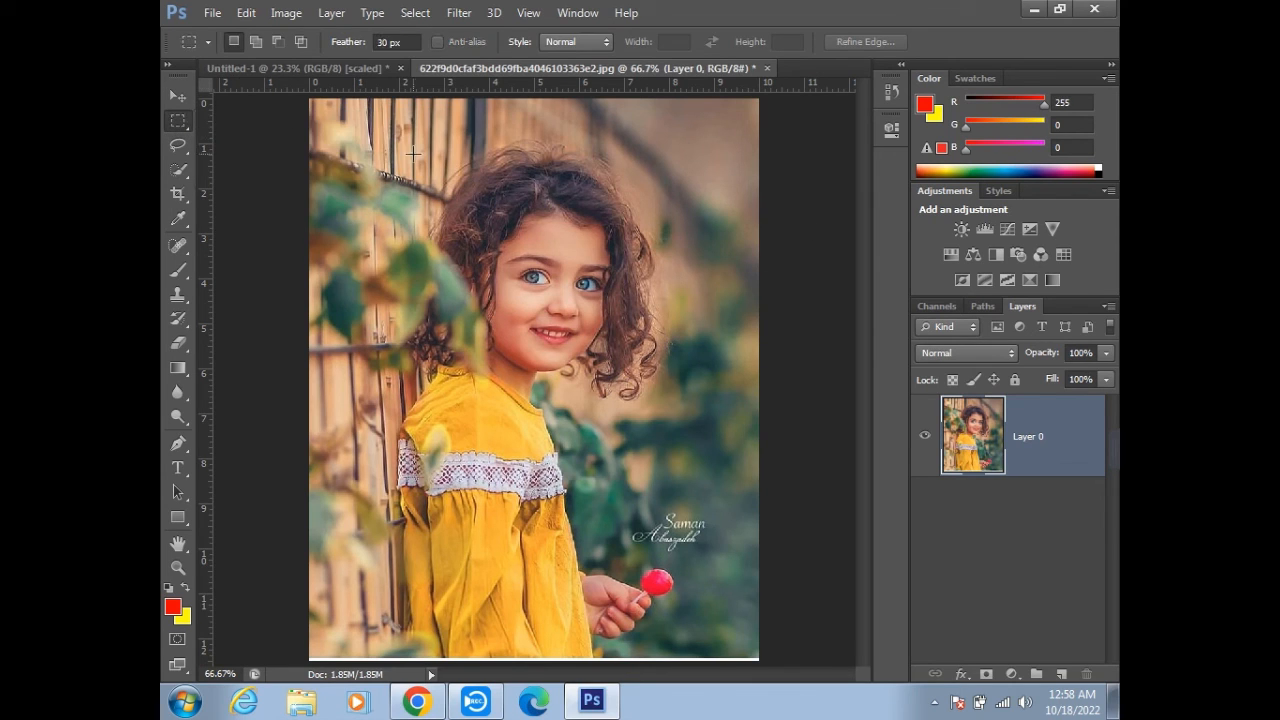
pyautogui.moveTo(406, 127); pyautogui.dragTo(699, 523)
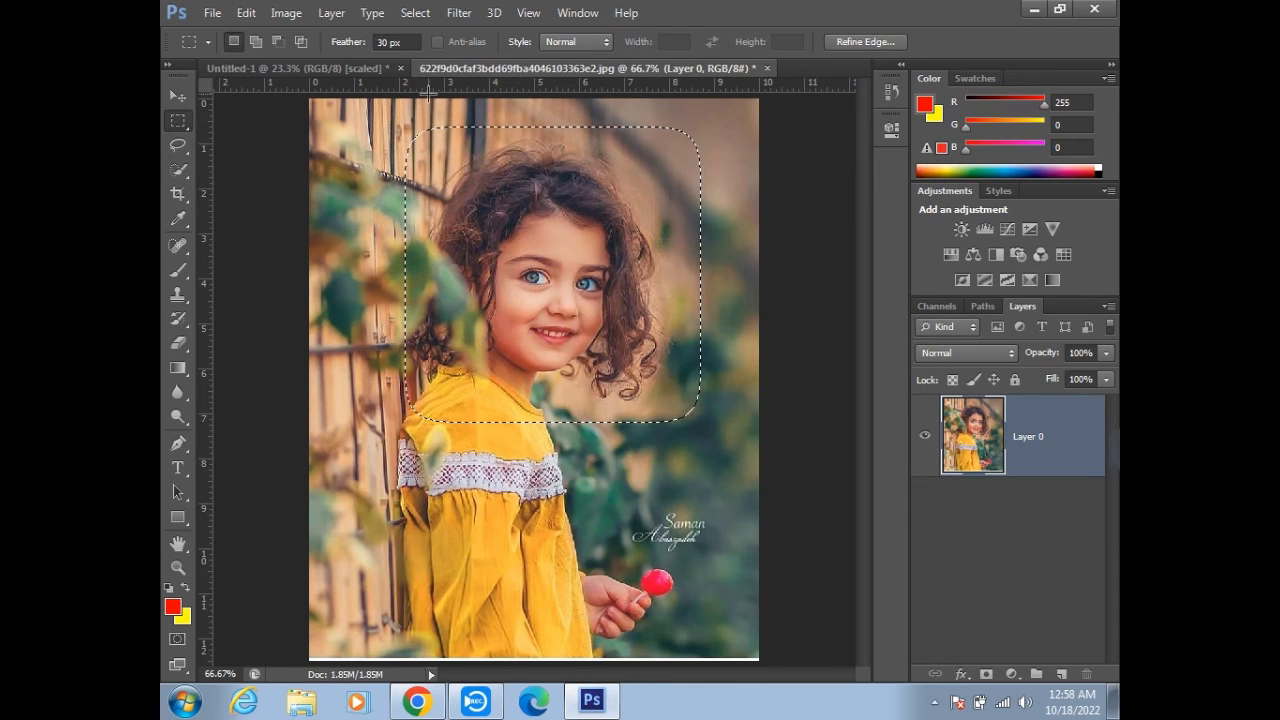
# - Set the Rectangular Marquee tool's feather to 0 px and clear the selection around the girl's head
pyautogui.moveTo(402, 42); pyautogui.dragTo(253, 41)
pyautogui.press('BackSpace')
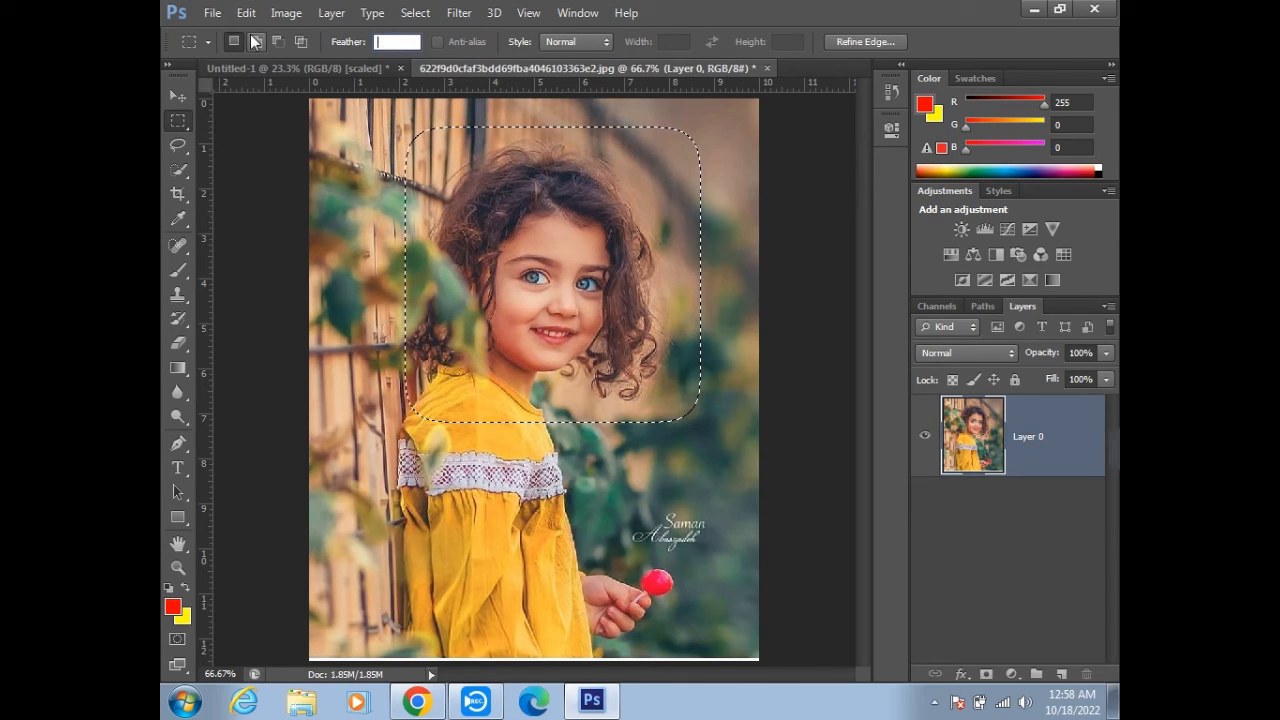
pyautogui.write('0')
pyautogui.press('Return')
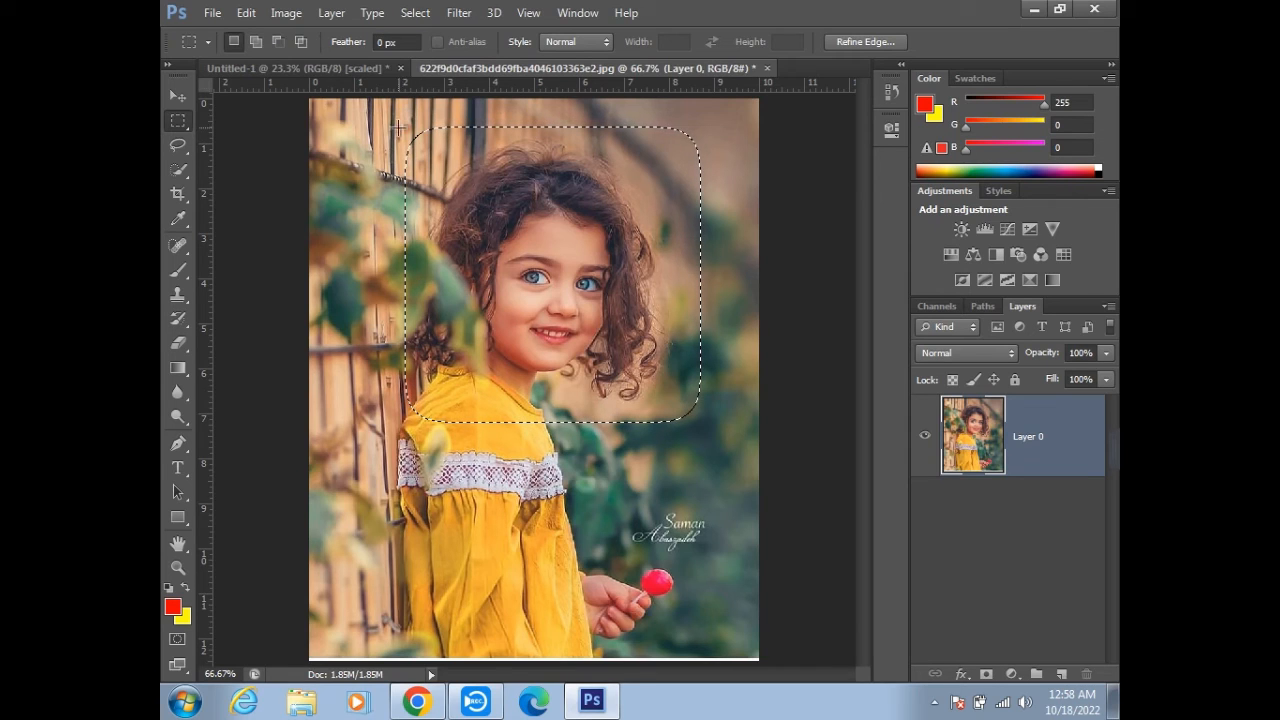
pyautogui.click(455, 172)
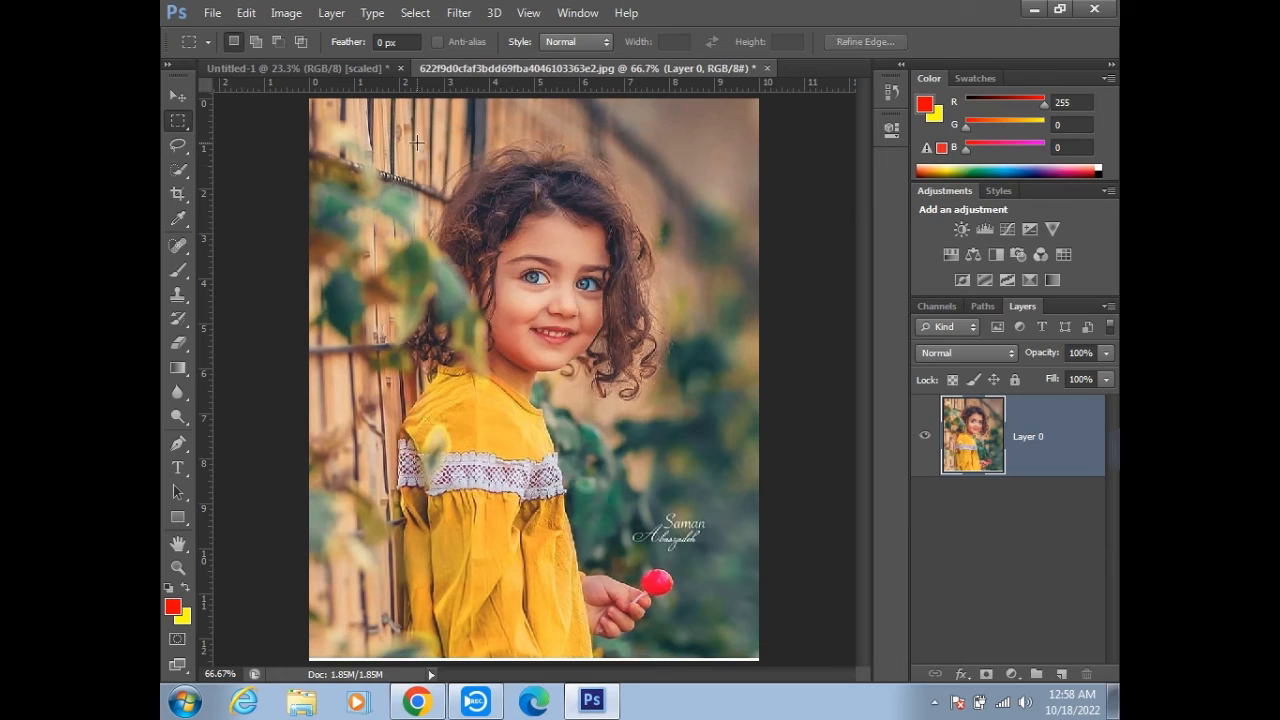
# - Select the girl from above her head to near the photo's lower edge with a rectangular marquee, paint the area red, and delete its contents
pyautogui.moveTo(573, 323); pyautogui.dragTo(691, 437)
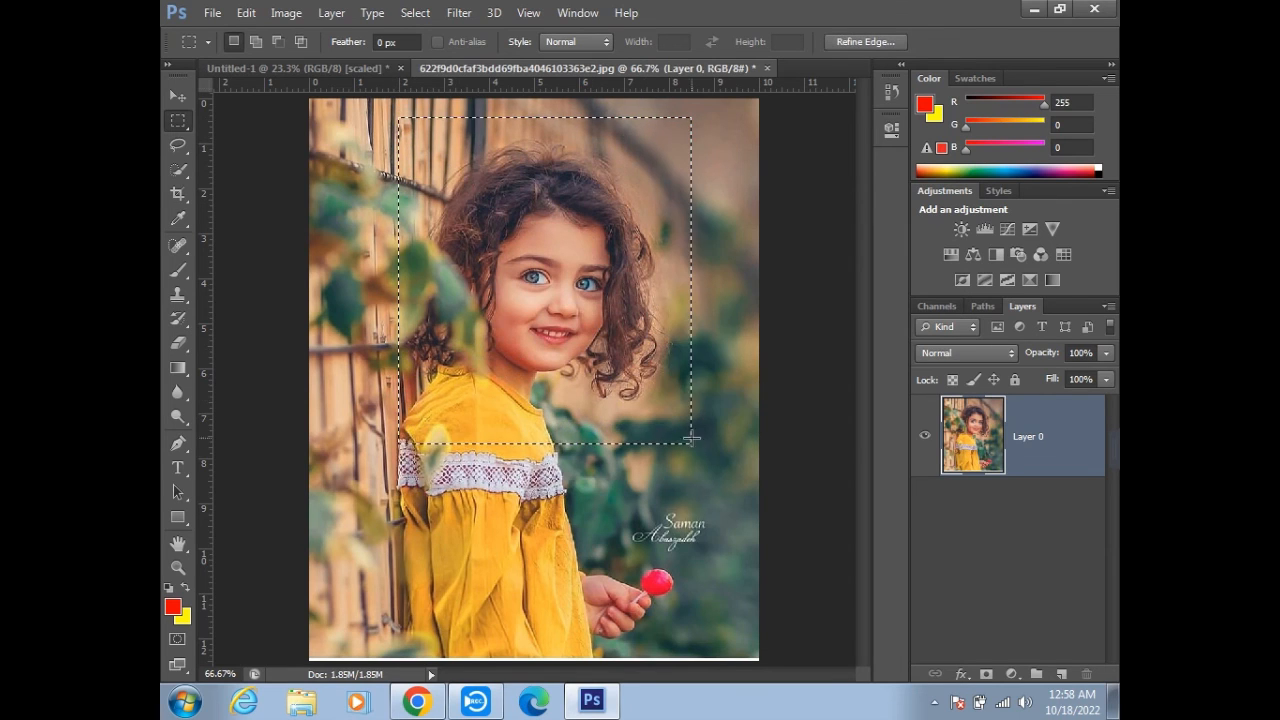
pyautogui.click(466, 263)
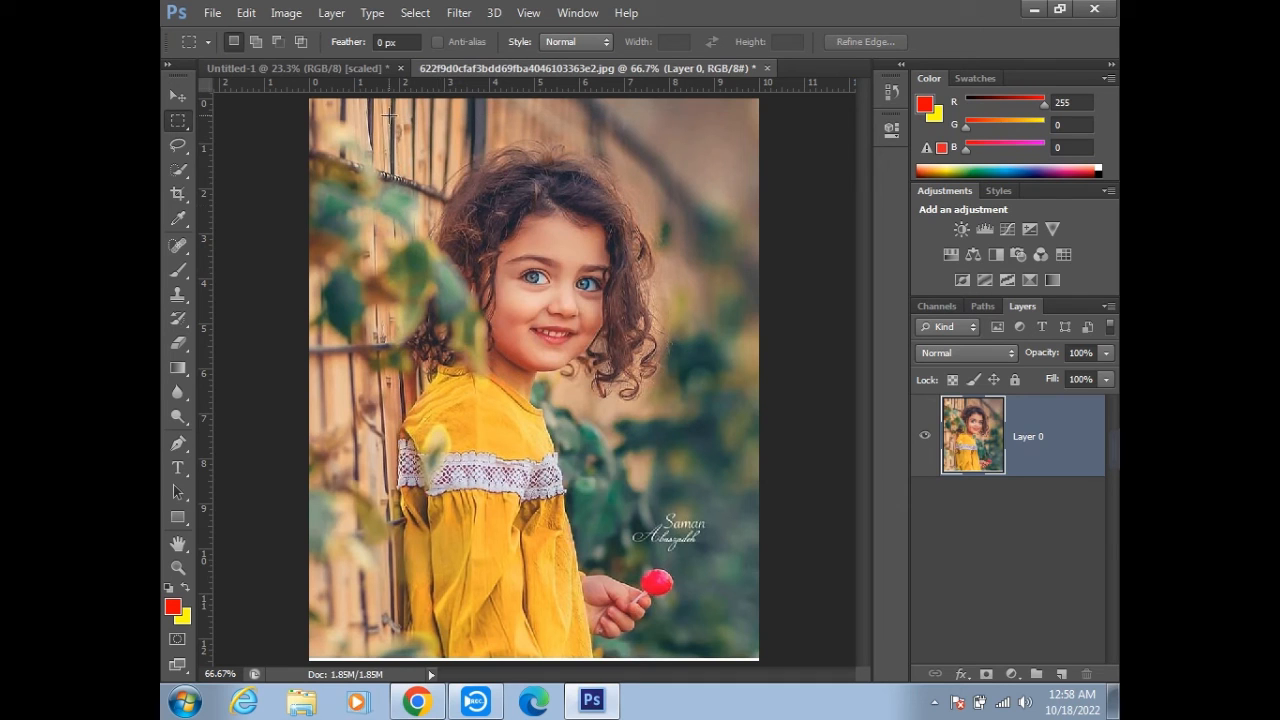
pyautogui.moveTo(556, 341); pyautogui.dragTo(699, 643)
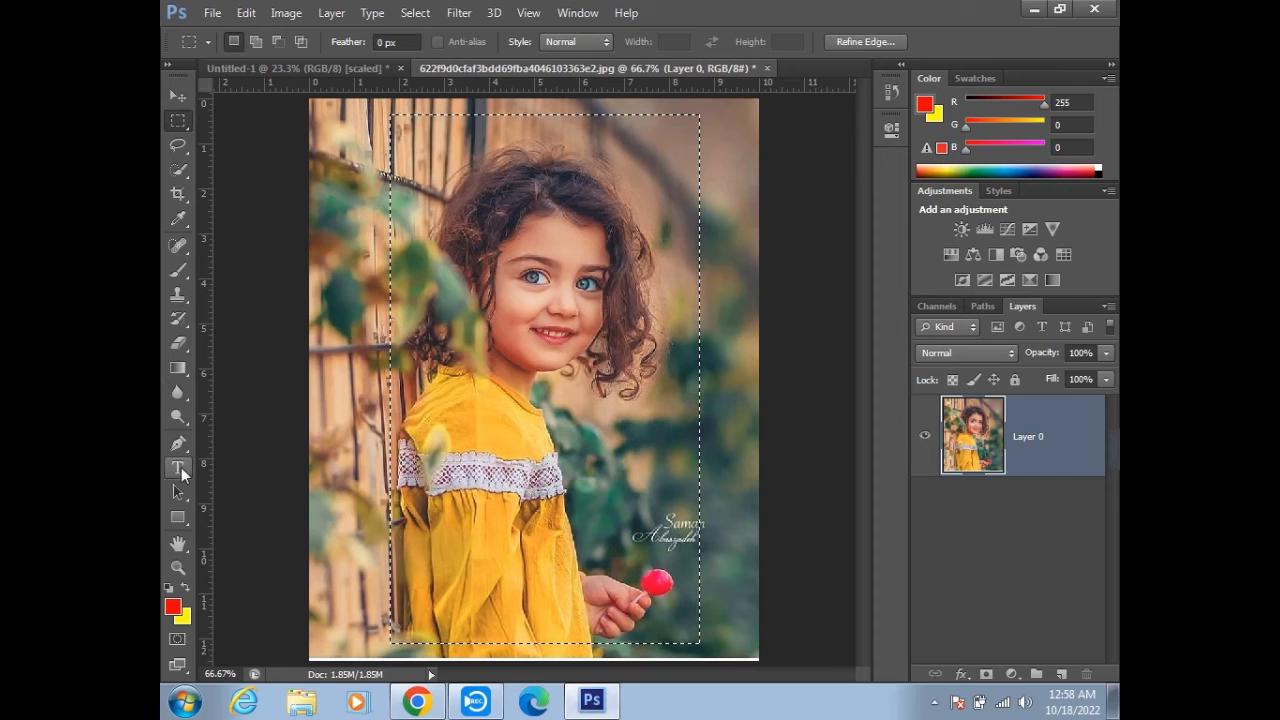
pyautogui.click(176, 271)
pyautogui.moveTo(330, 146)
pyautogui.mouseDown()
pyautogui.moveTo(245, 258)
pyautogui.moveTo(273, 385)
pyautogui.moveTo(698, 322)
pyautogui.mouseUp()
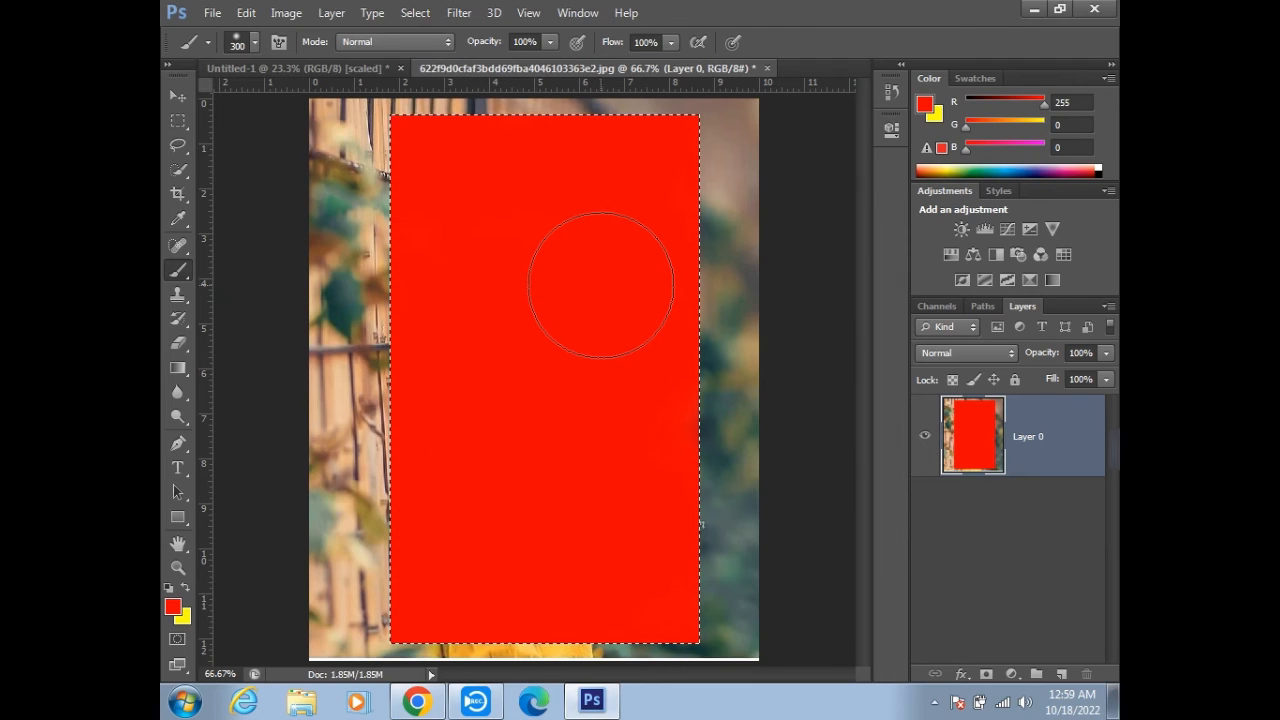
pyautogui.press('Delete')
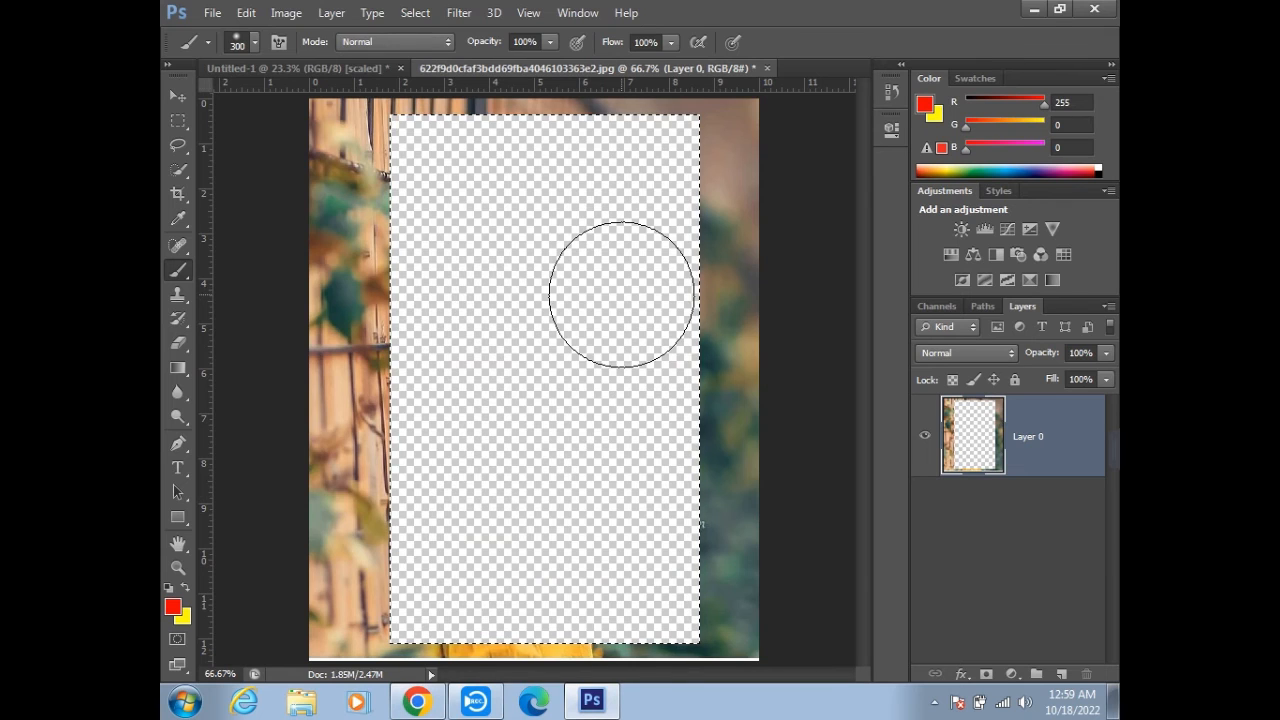
# - Undo the edits back to the original locked Background and duplicate it as a new layer
pyautogui.hotkey('ctrl', 'alt', 'z')
pyautogui.hotkey('ctrl', 'alt', 'z')
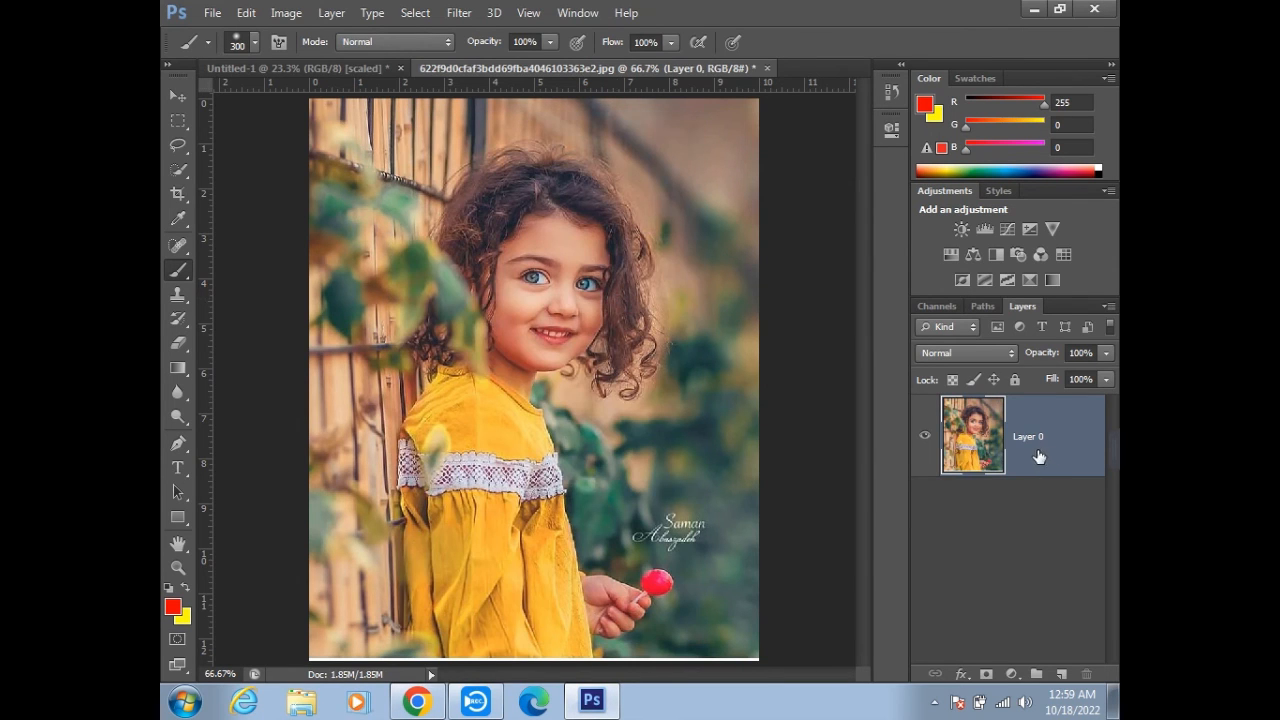
pyautogui.hotkey('ctrl', 'd')
pyautogui.hotkey('ctrl', 'alt', 'z')
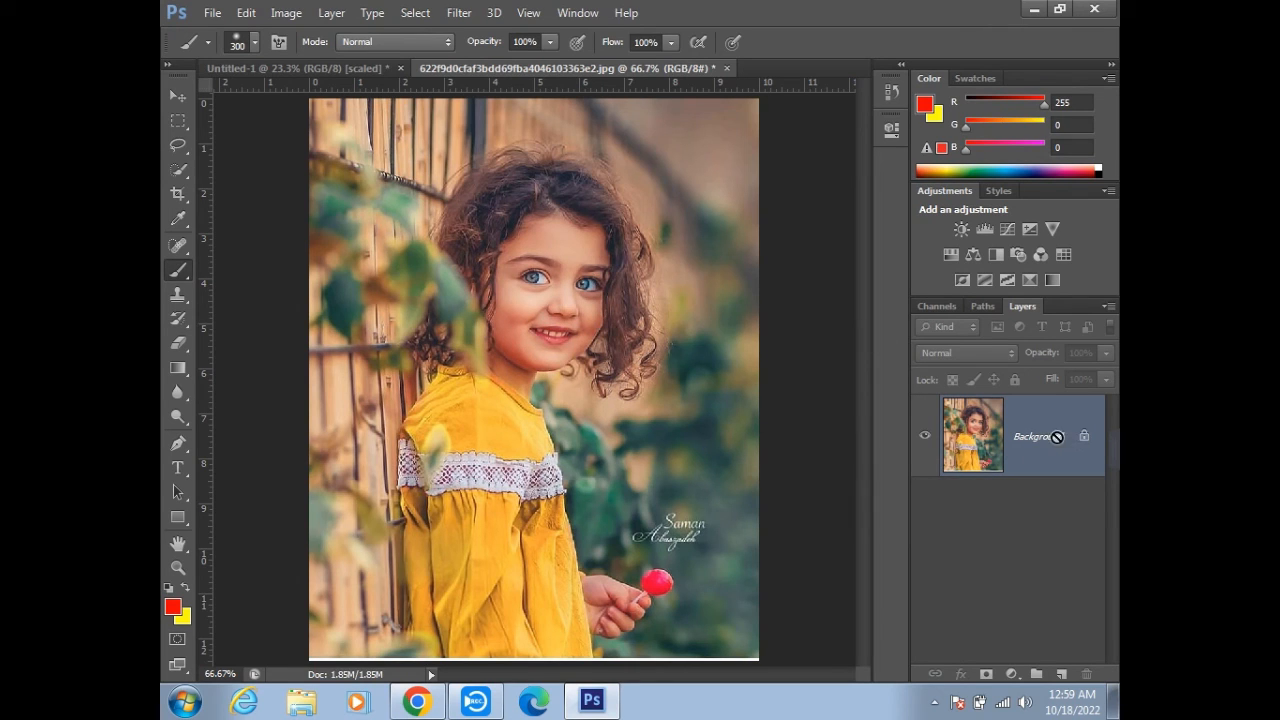
pyautogui.hotkey('ctrl', 'j')
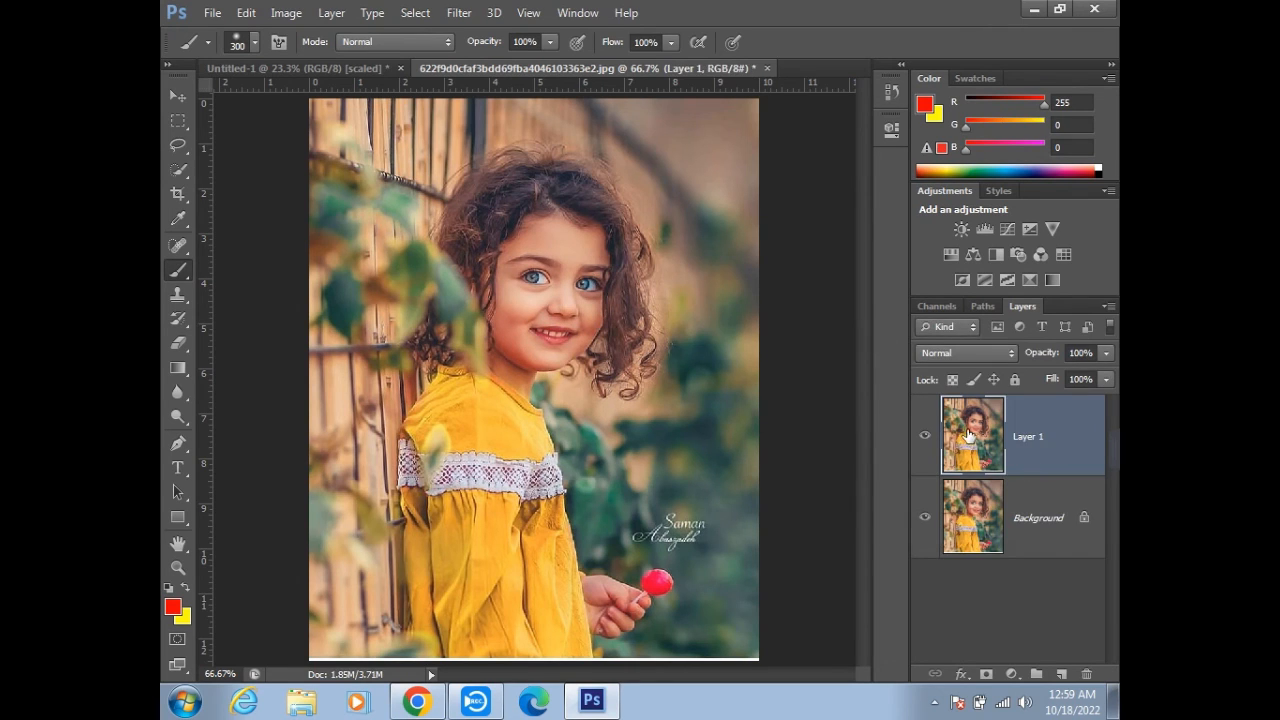
# - Draw a full-height rectangular marquee around the girl on Layer 1 and paint inside it with the red 300 px brush
pyautogui.click(176, 130)
pyautogui.moveTo(390, 105); pyautogui.dragTo(690, 658)
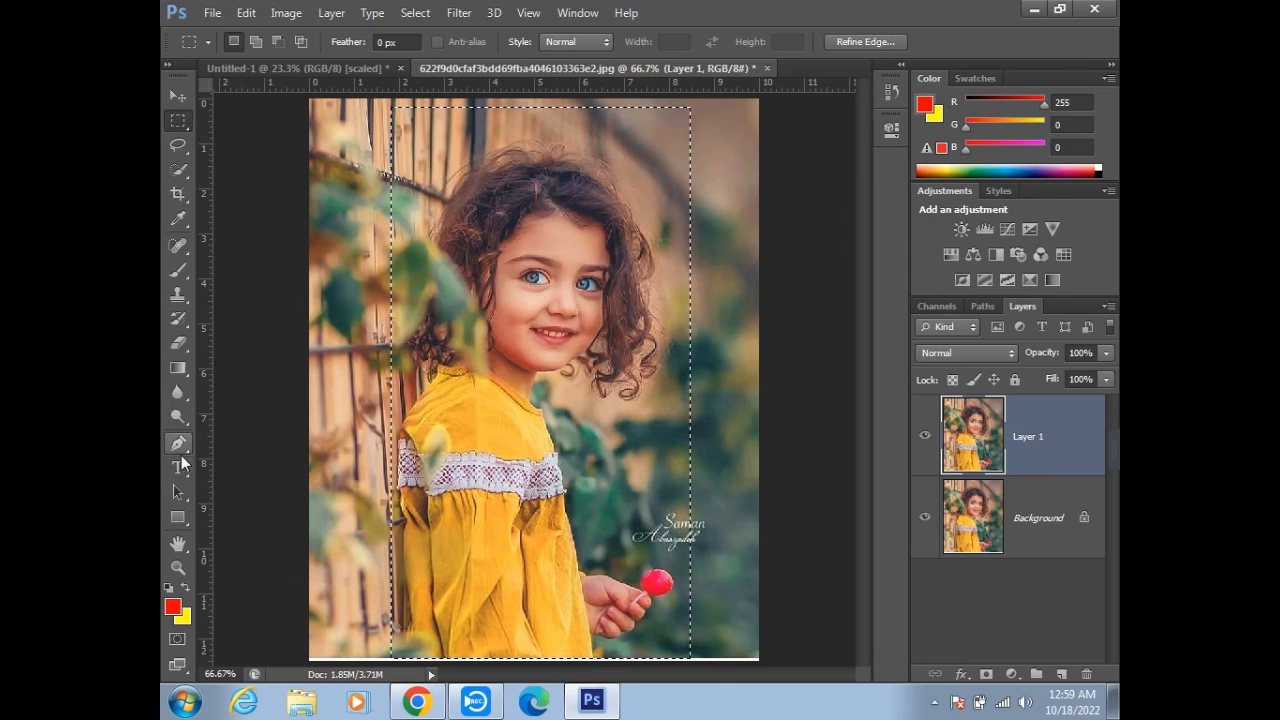
pyautogui.click(178, 270)
pyautogui.moveTo(415, 212)
pyautogui.mouseDown()
pyautogui.moveTo(749, 134)
pyautogui.moveTo(229, 294)
pyautogui.moveTo(570, 379)
pyautogui.mouseUp()
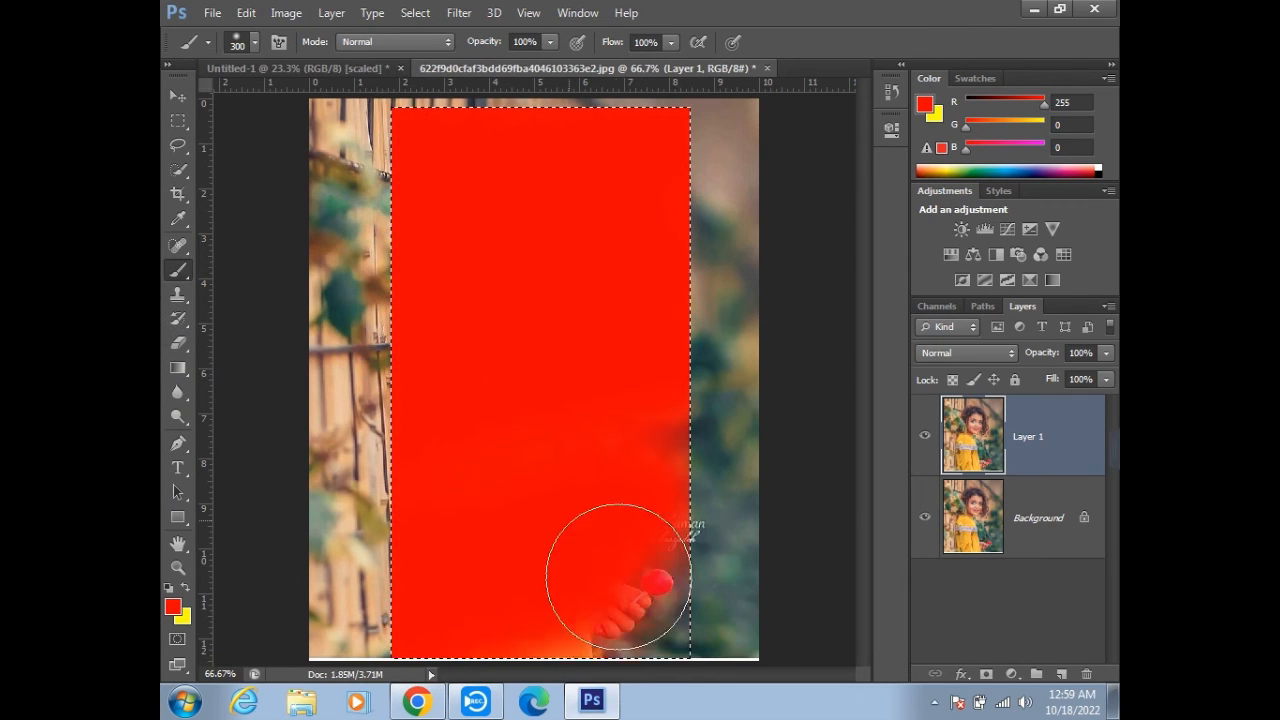
# - Compare the painted Layer 1 with the Background by hiding Layer 1 and showing it again
pyautogui.click(925, 437)
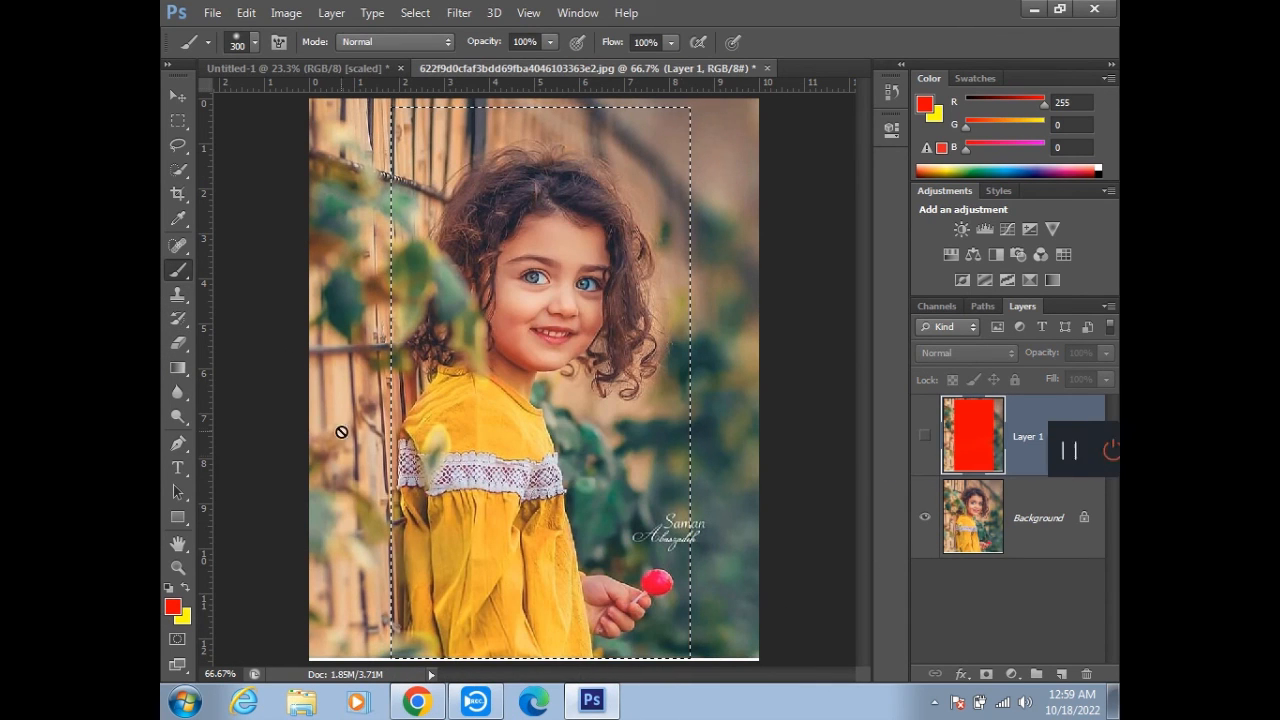
pyautogui.click(974, 537)
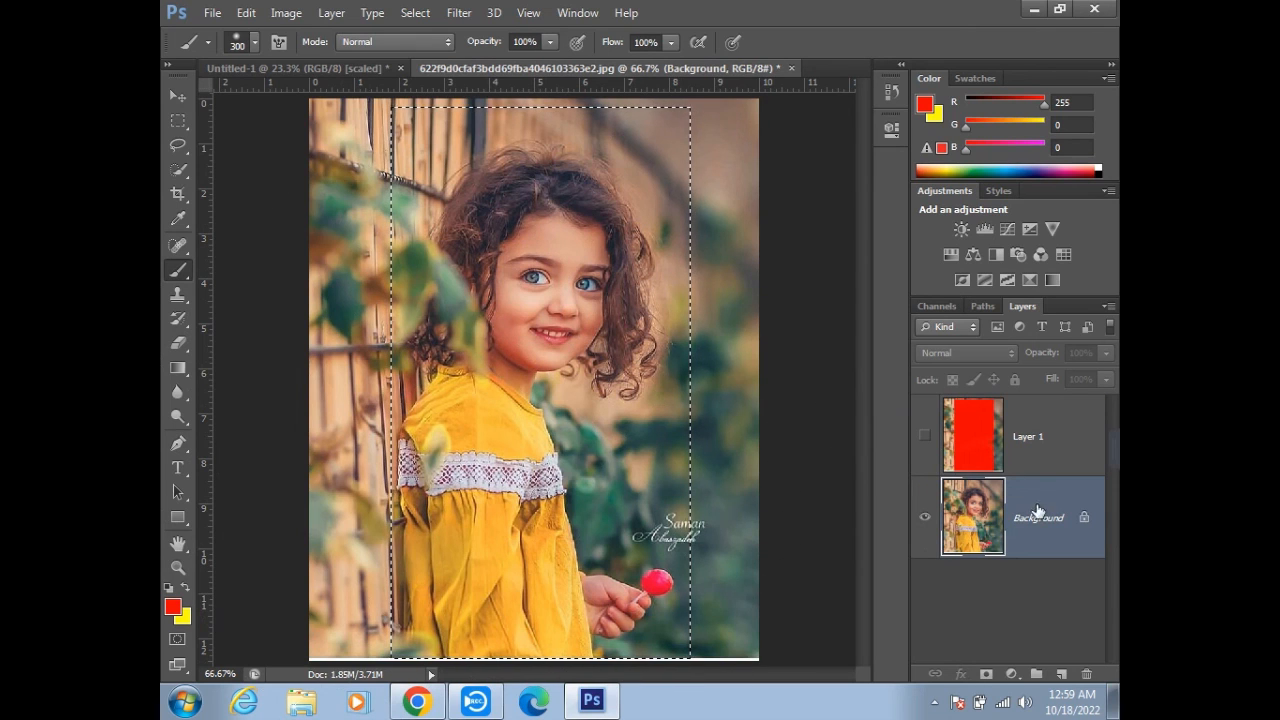
pyautogui.click(1036, 444)
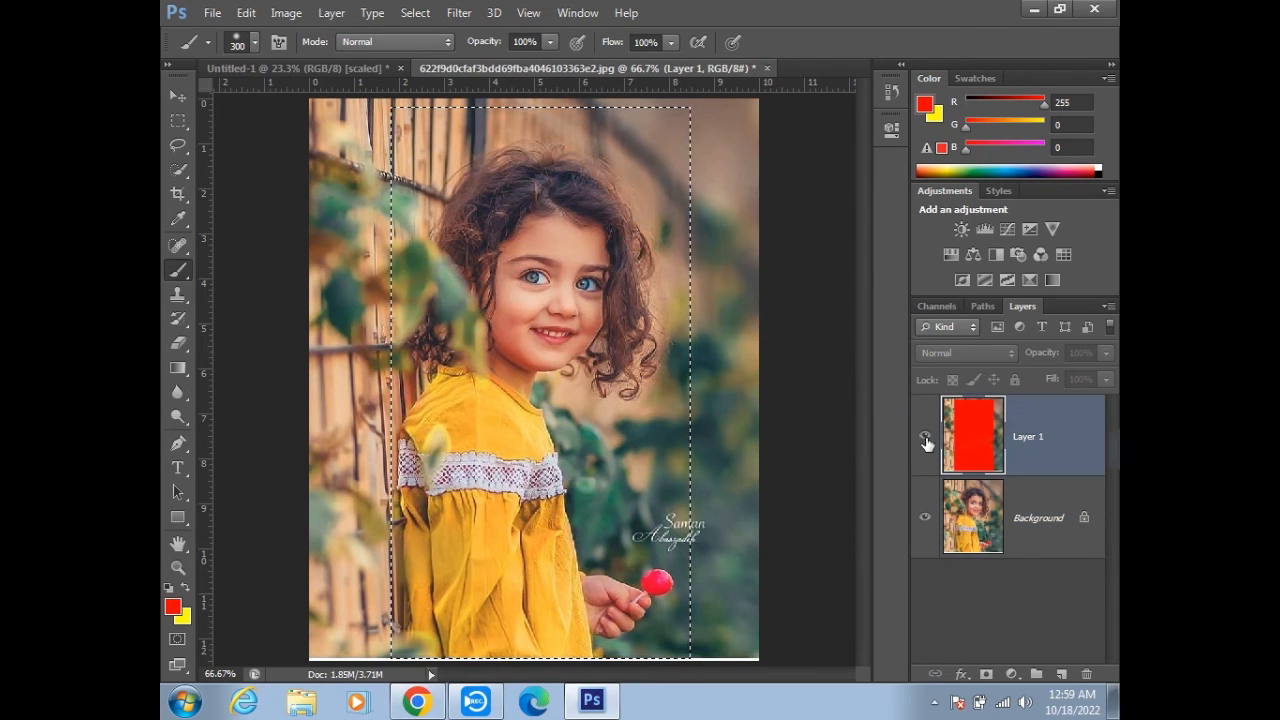
pyautogui.click(925, 439)
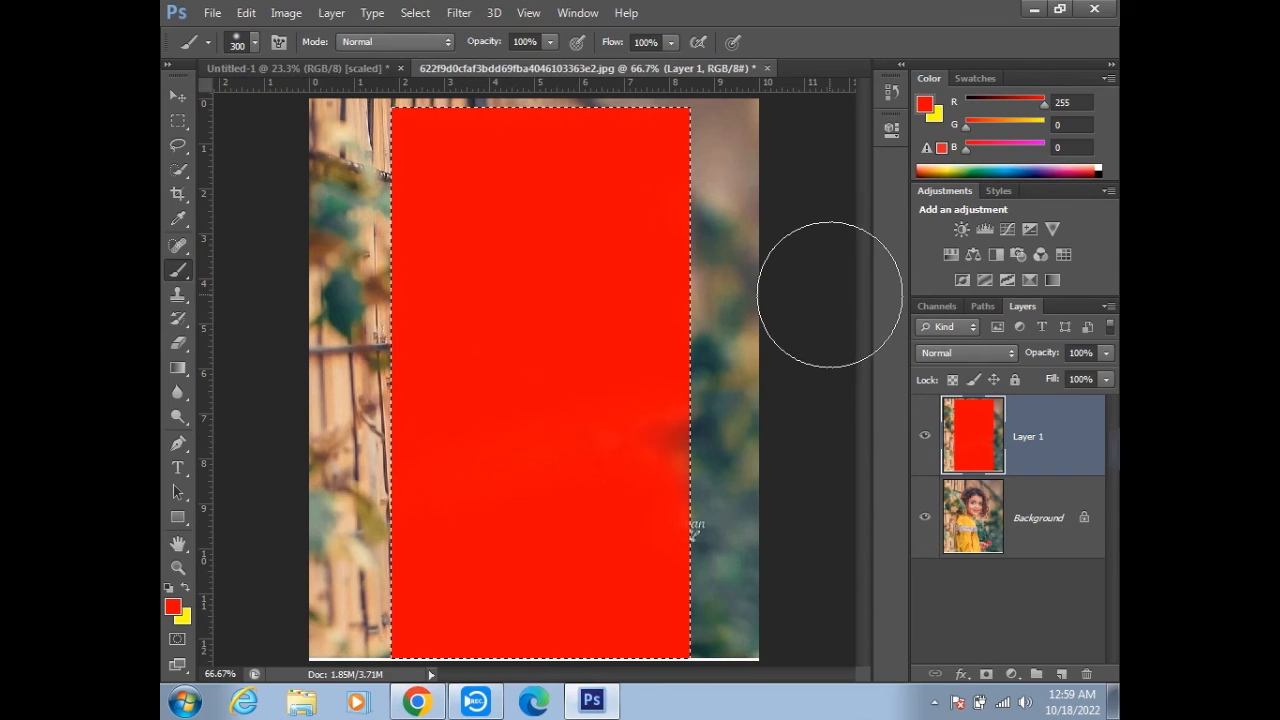
# - Delete the selected red area from Layer 1, check the cut-out with the Background hidden, and undo the deletion
pyautogui.press('Delete')
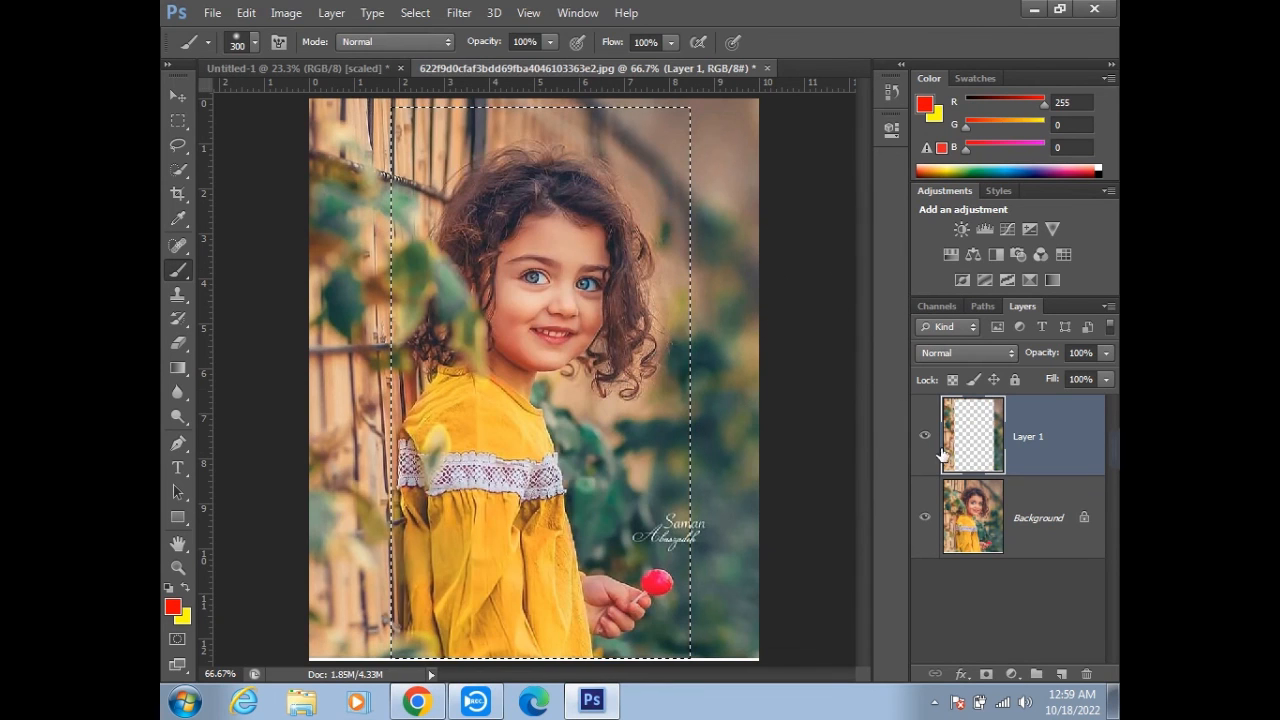
pyautogui.click(925, 519)
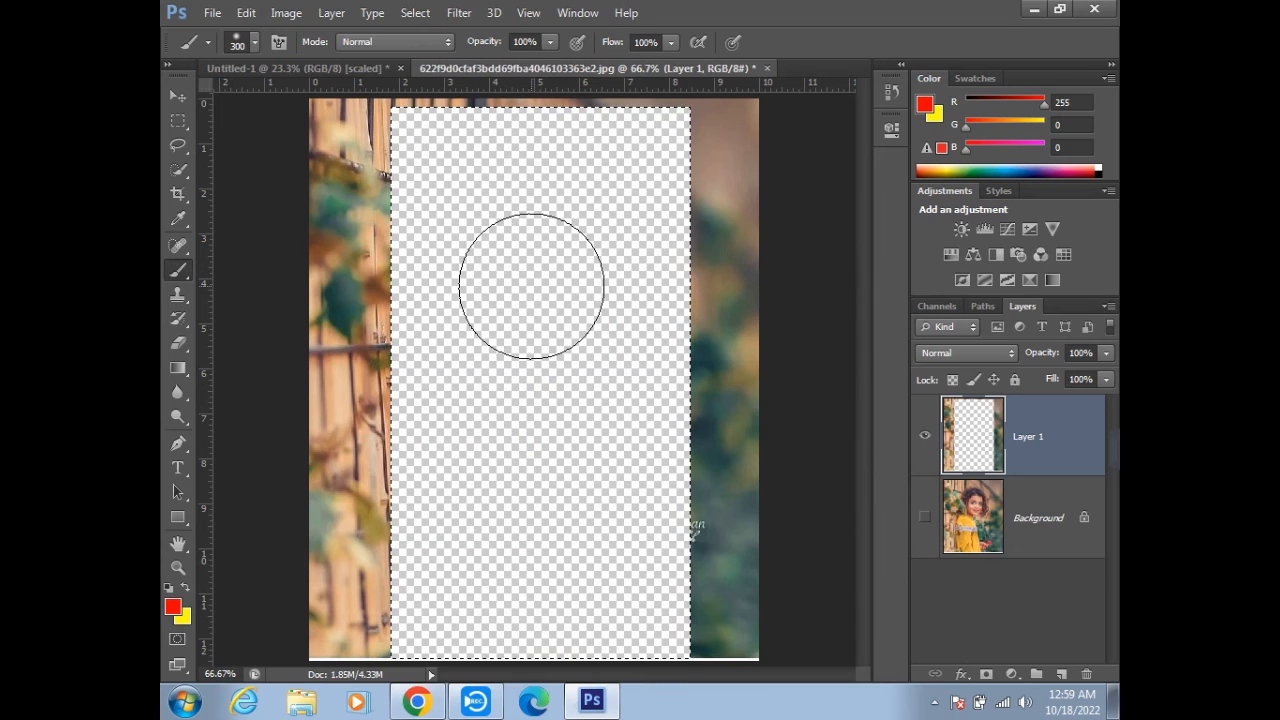
pyautogui.hotkey('alt', 'BackSpace')
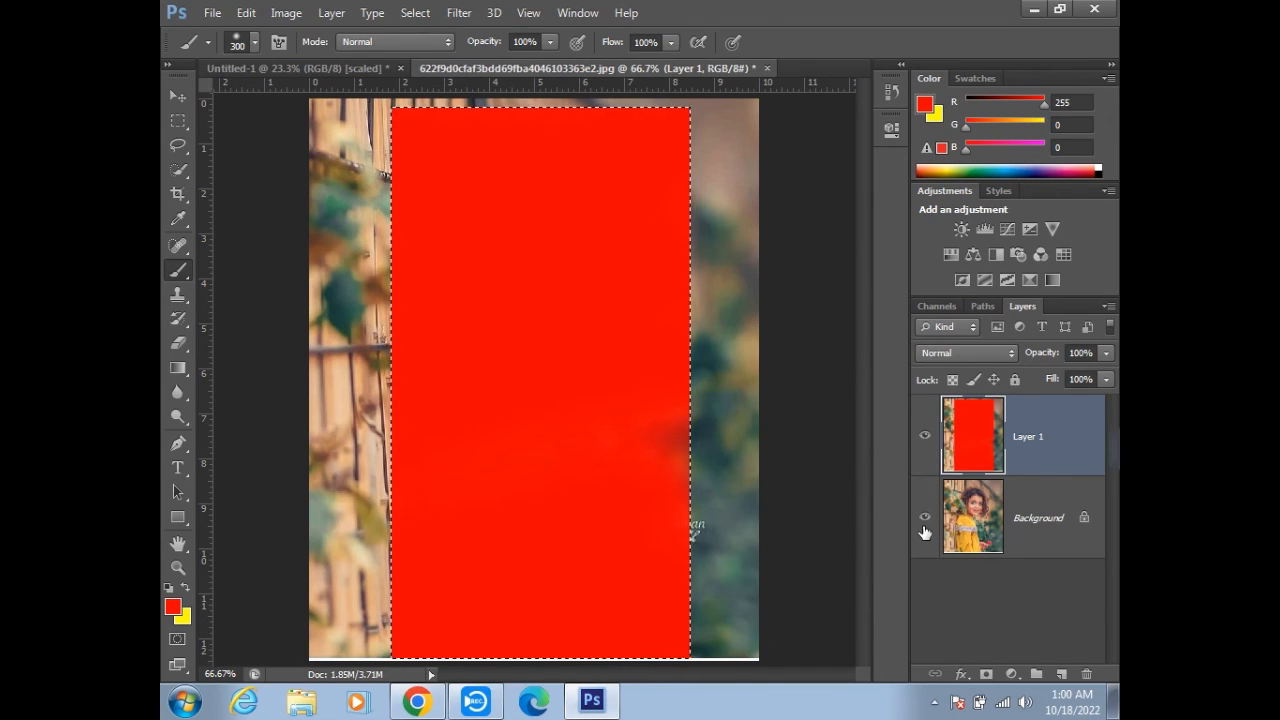
# - Copy the selected red area to its own layer, view it with Layer 1 hidden, and undo back to the unpainted Layer 1
pyautogui.hotkey('ctrl', 'j')
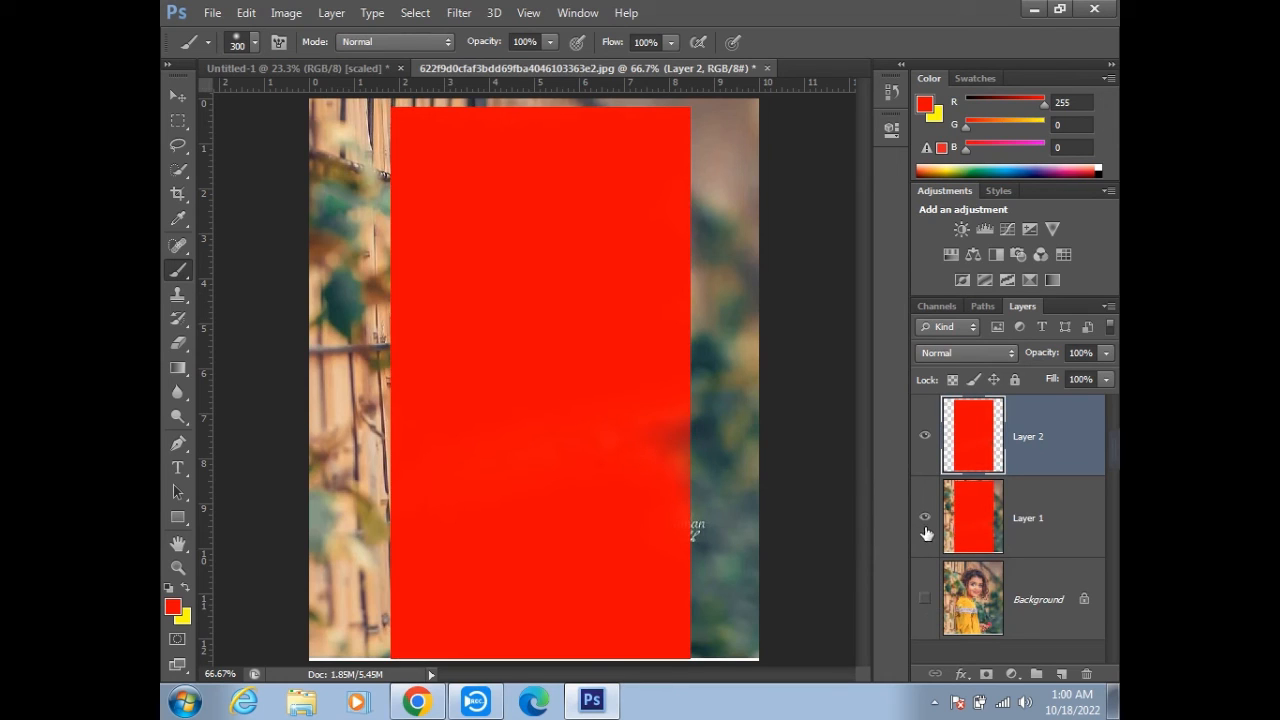
pyautogui.click(924, 517)
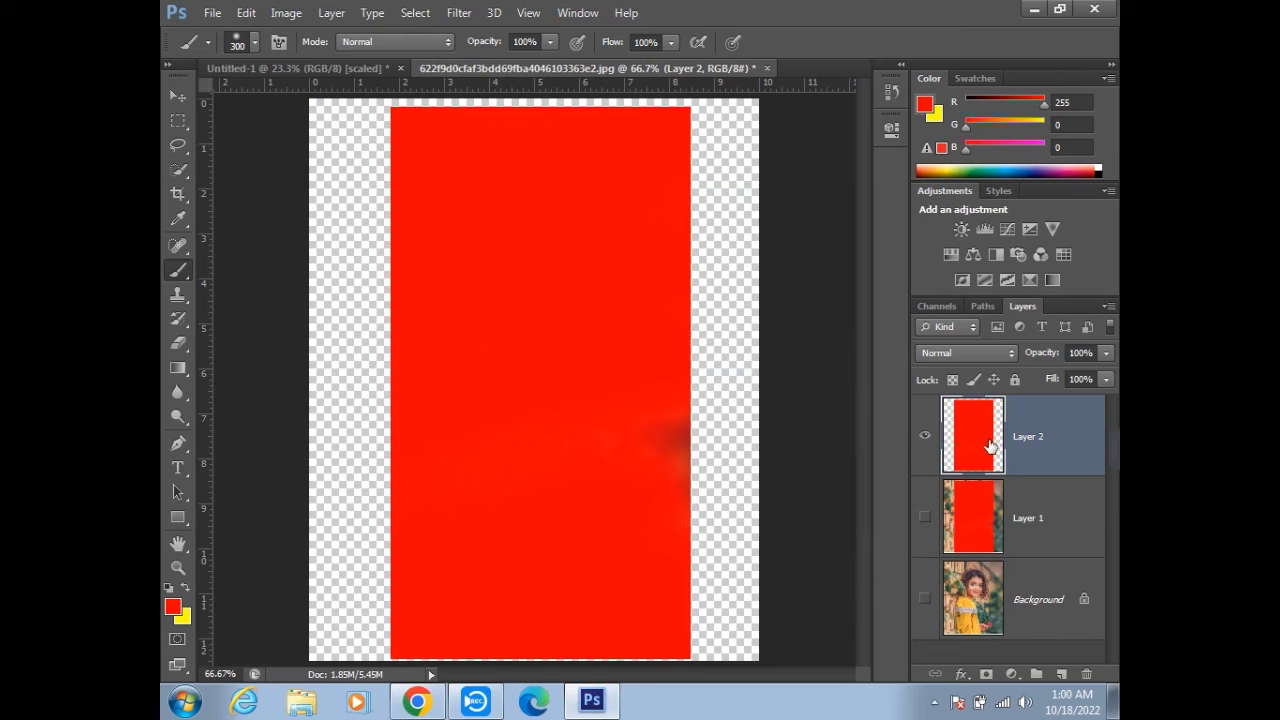
pyautogui.hotkey('ctrl', 'alt', 'z')
pyautogui.hotkey('ctrl', 'alt', 'z')
pyautogui.hotkey('ctrl', 'alt', 'z')
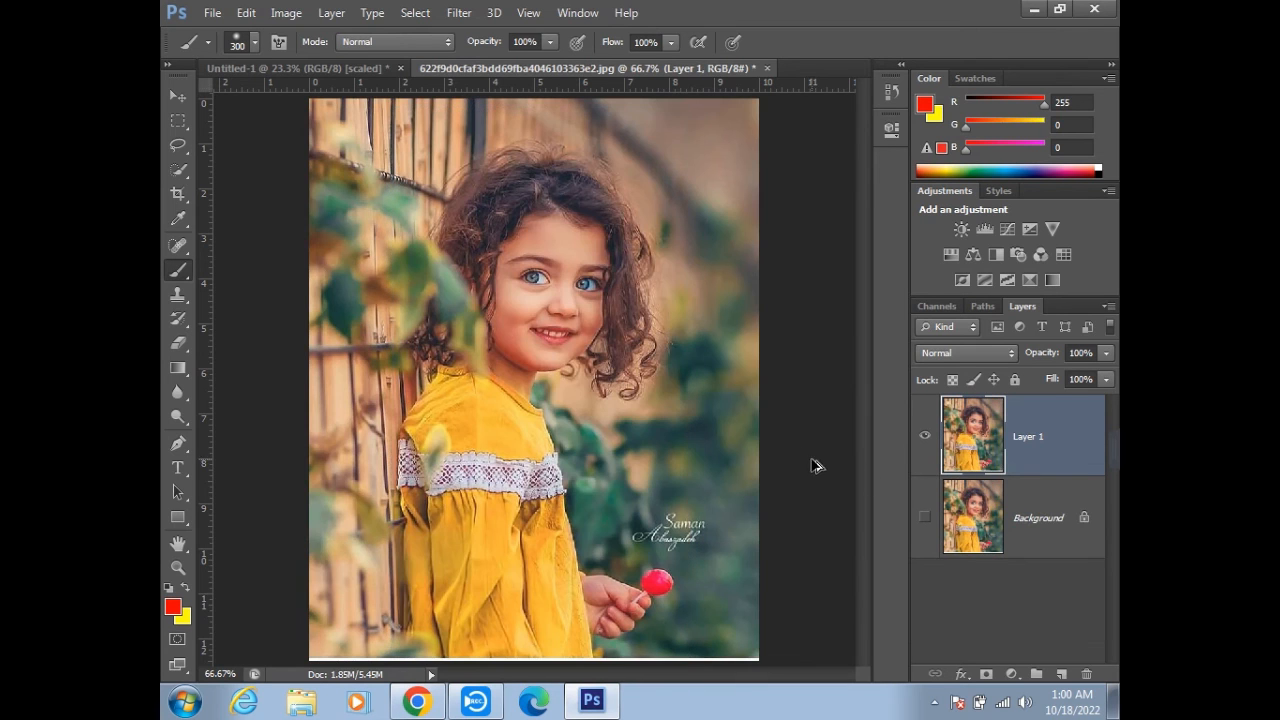
# - Place a Single Row Marquee selection across the girl's forehead, show the Background again, and fill the row with red on Layer 1
pyautogui.click(174, 122)
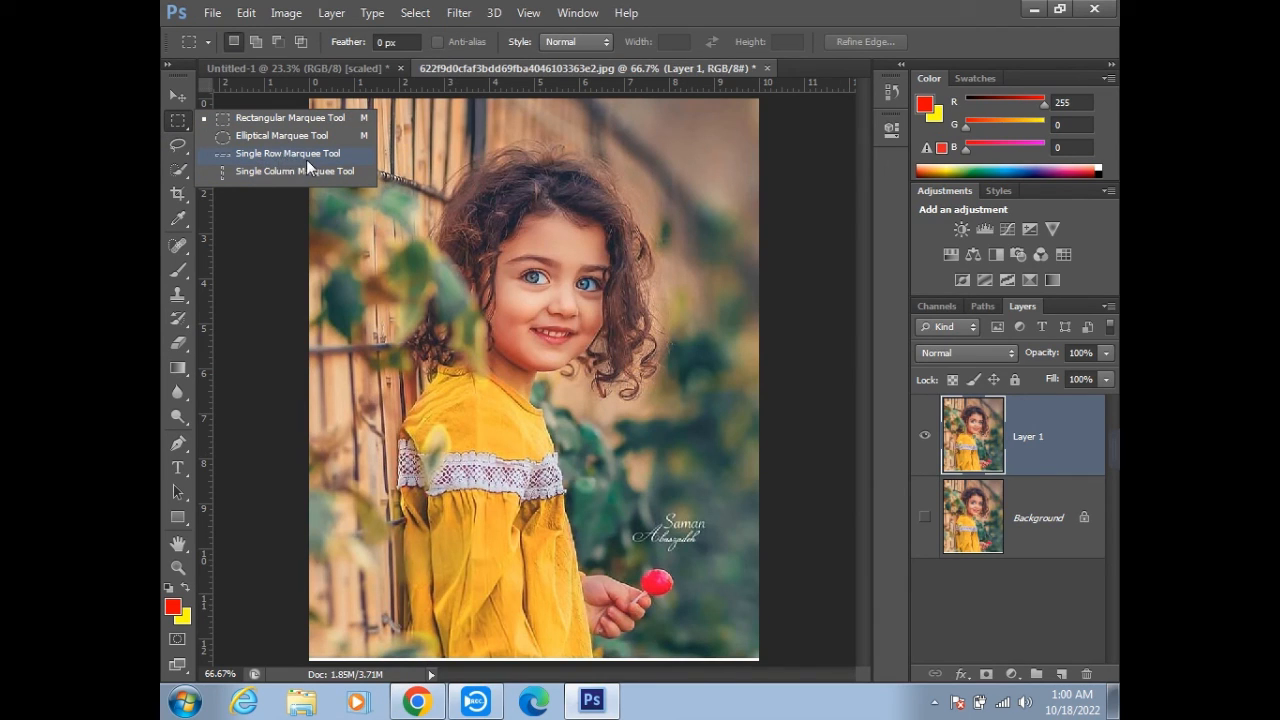
pyautogui.click(338, 156)
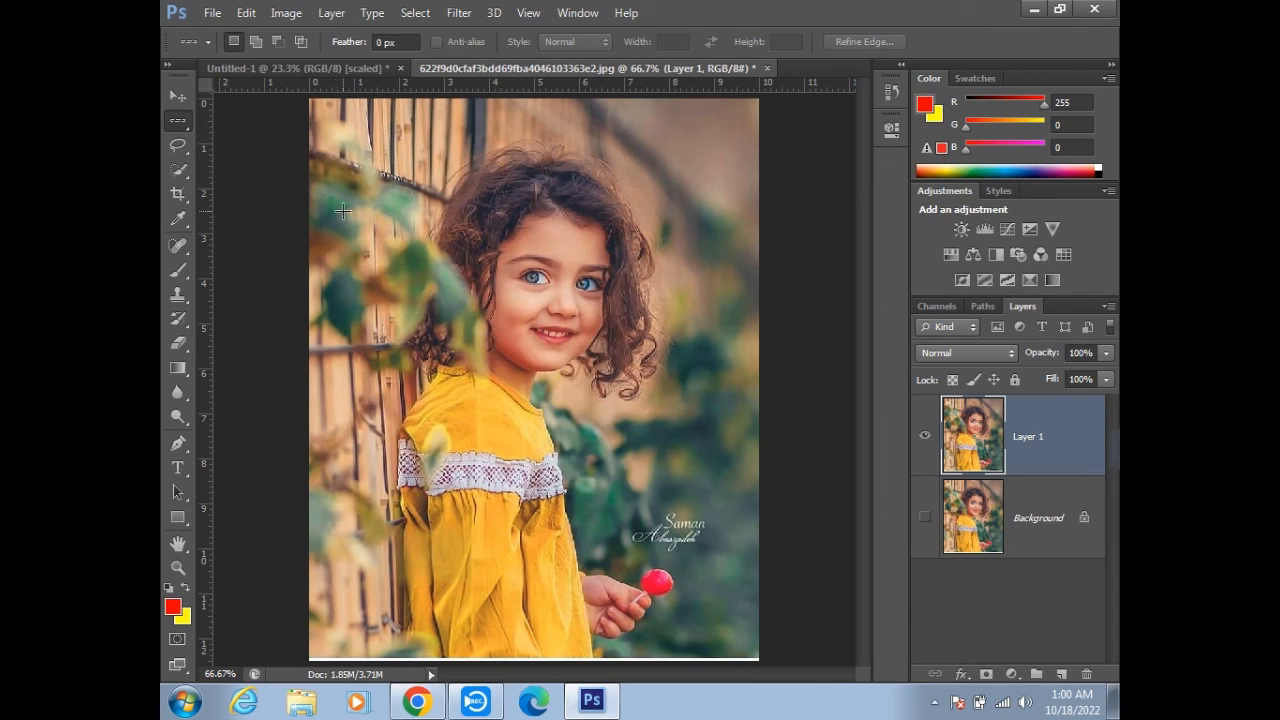
pyautogui.click(470, 258)
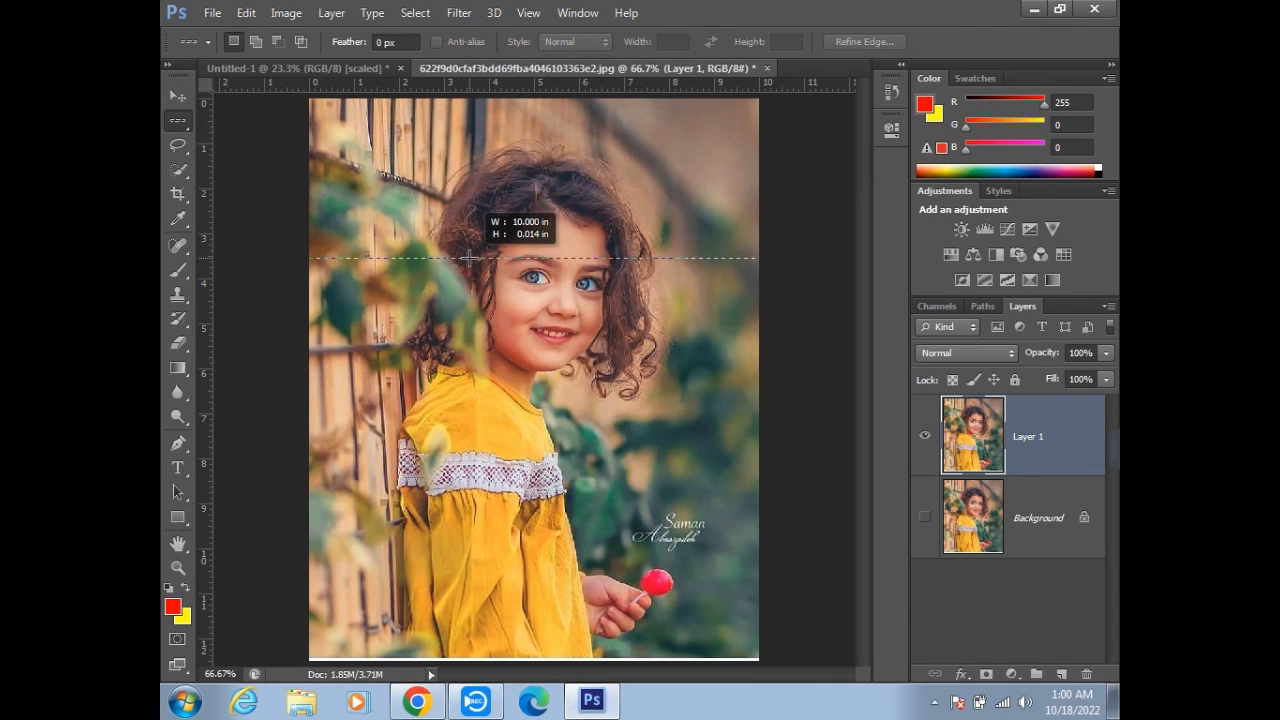
pyautogui.moveTo(394, 345); pyautogui.dragTo(562, 228)
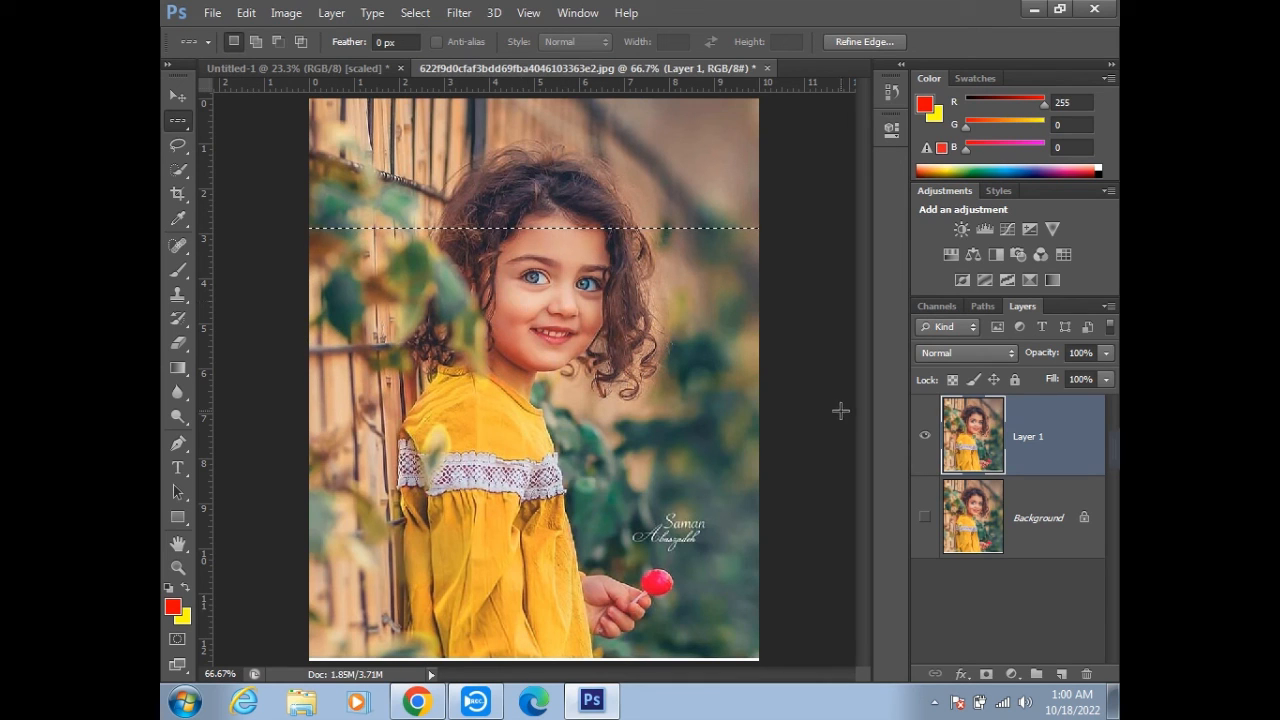
pyautogui.click(924, 517)
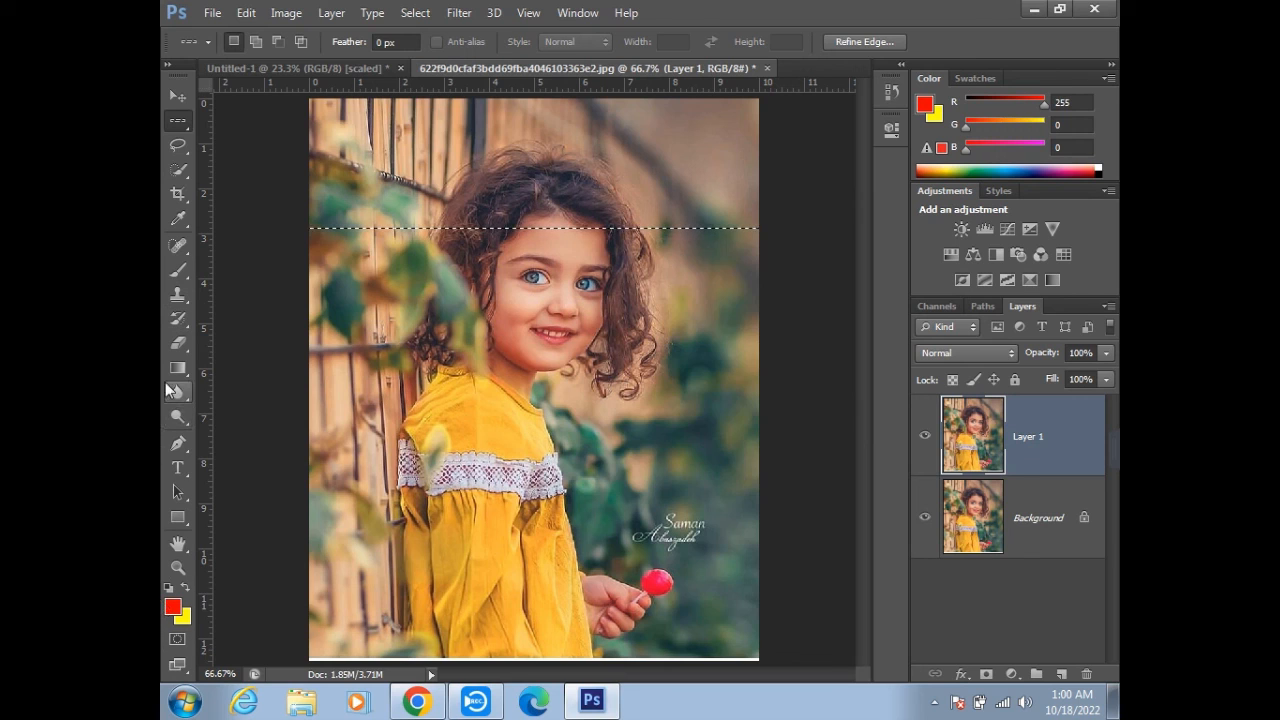
pyautogui.click(178, 270)
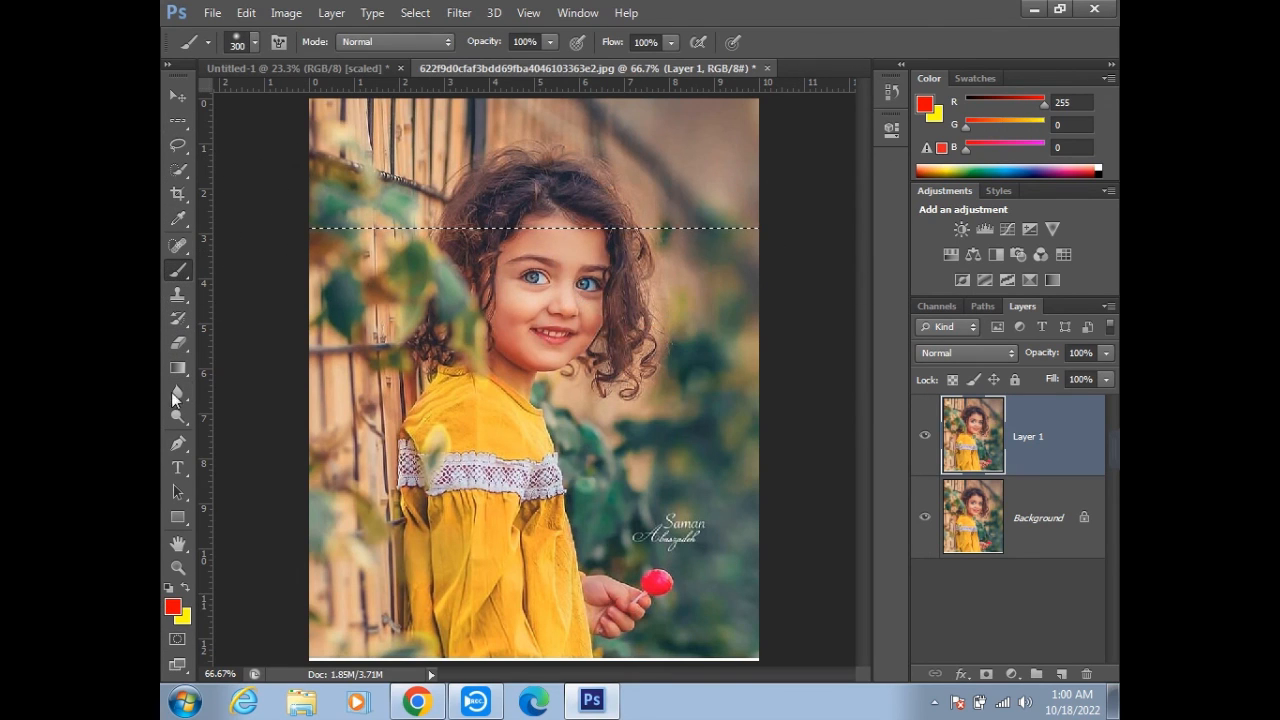
# - Place a single-row selection across the photo at the girl's mouth and switch to the Brush tool
pyautogui.click(179, 123)
pyautogui.moveTo(283, 328); pyautogui.dragTo(598, 331)
pyautogui.click(177, 170)
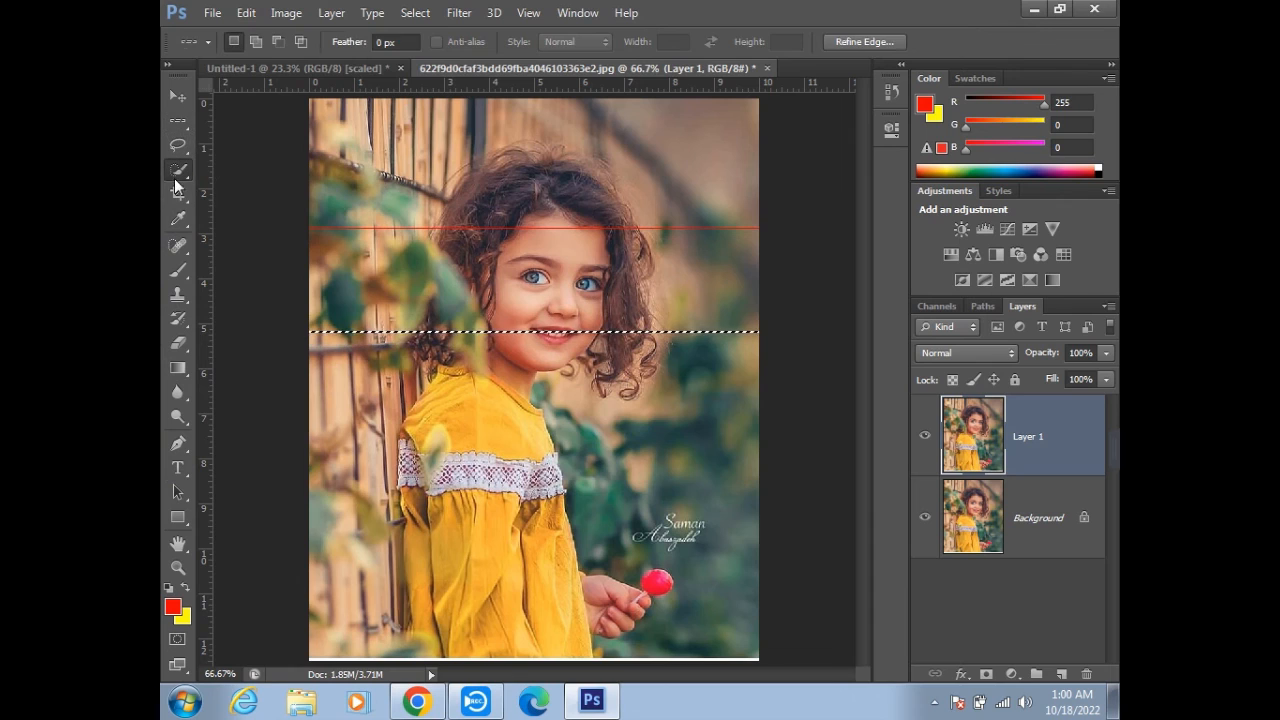
pyautogui.click(178, 270)
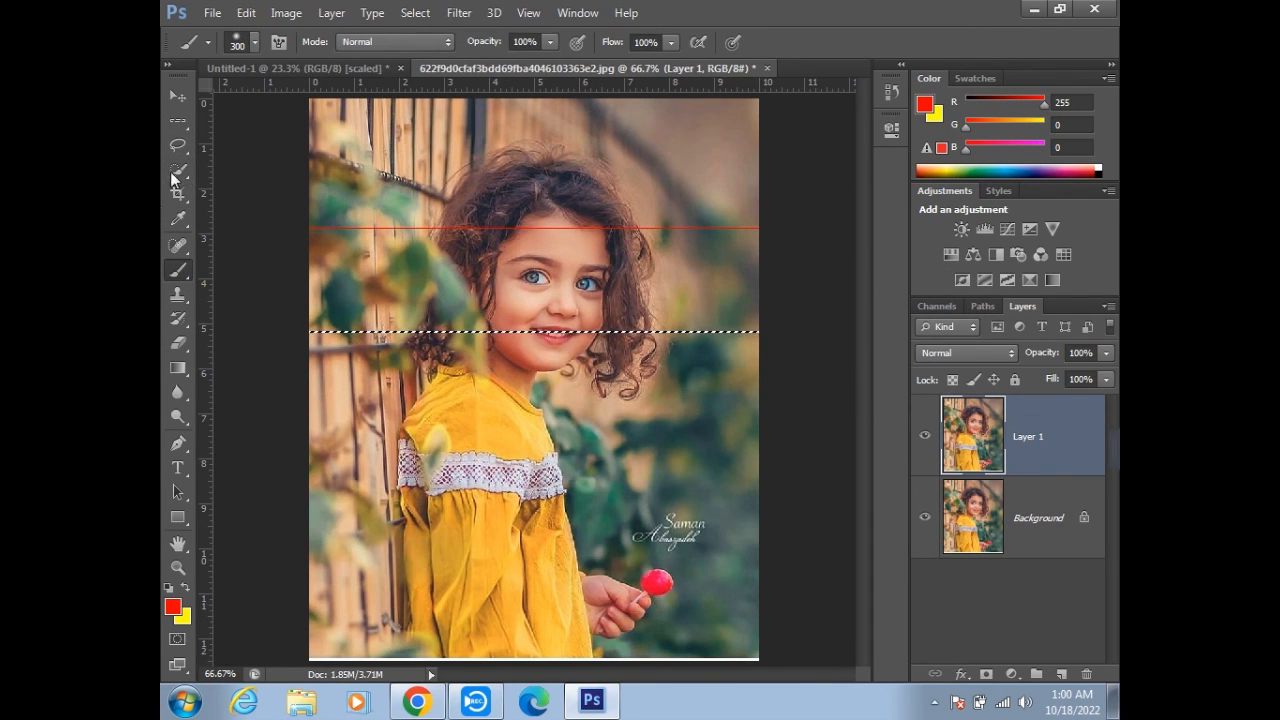
# - Place a single-row selection across the girl's dress just above the lace trim, fill it with red, and deselect
pyautogui.click(177, 120)
pyautogui.moveTo(596, 425); pyautogui.dragTo(678, 425)
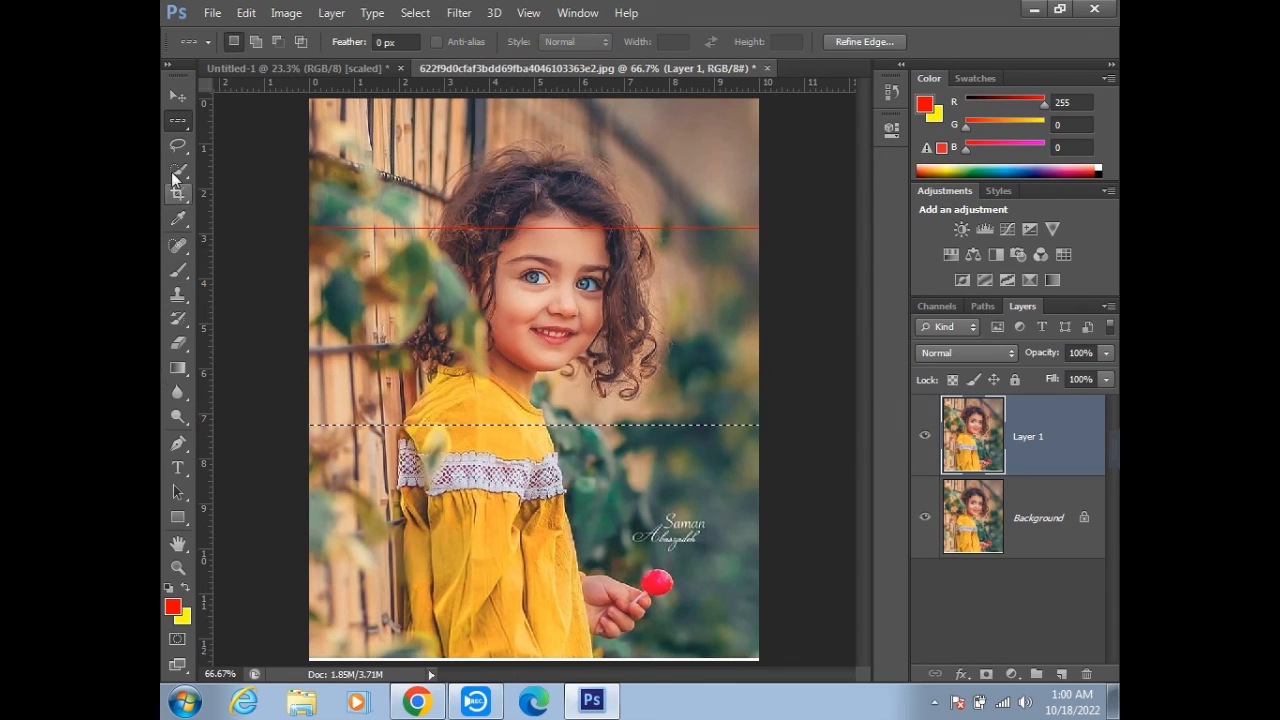
pyautogui.click(178, 270)
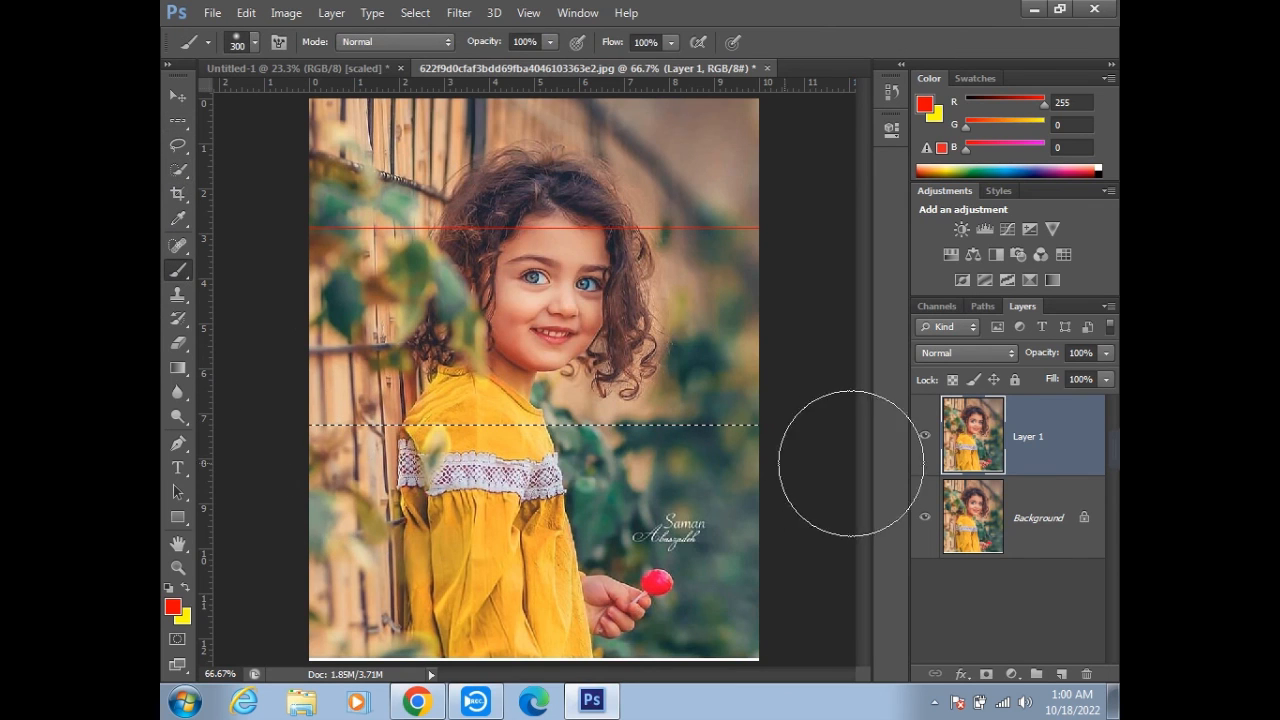
pyautogui.hotkey('alt', 'BackSpace')
pyautogui.hotkey('ctrl', 'd')
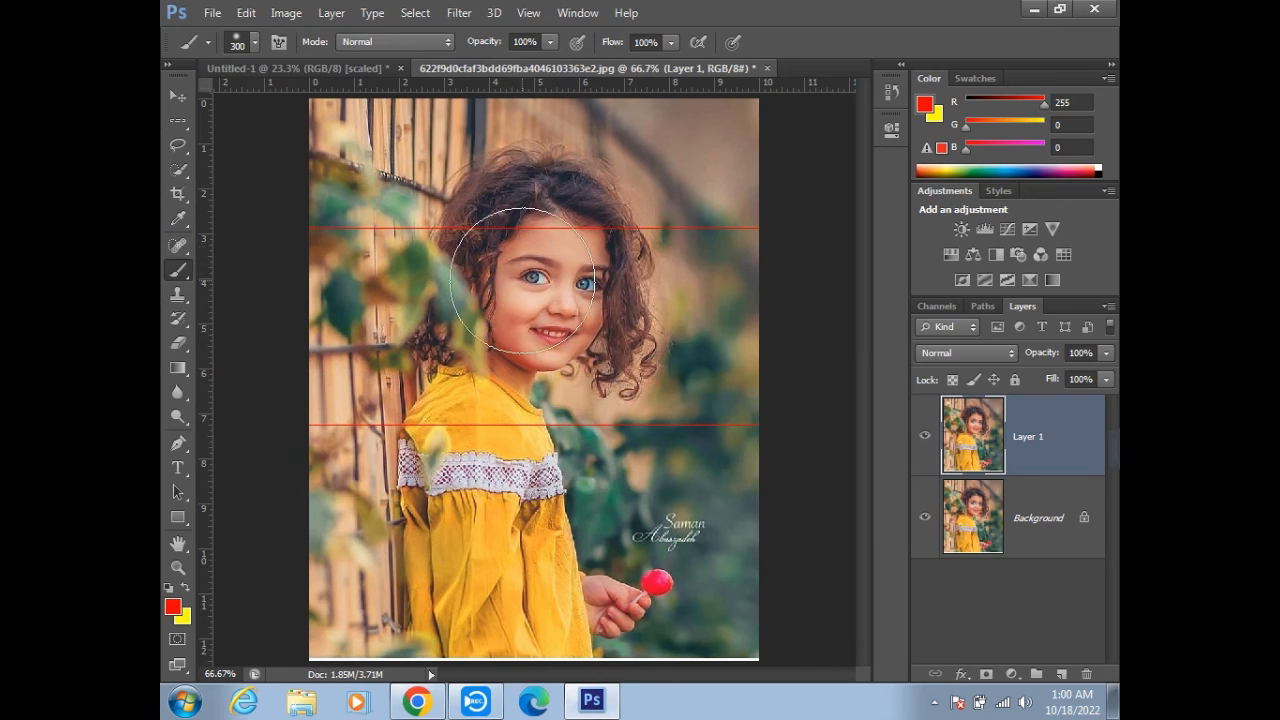
# - Set the foreground color to dark blue 000f5d
pyautogui.click(174, 606)
pyautogui.moveTo(858, 320); pyautogui.dragTo(858, 266)
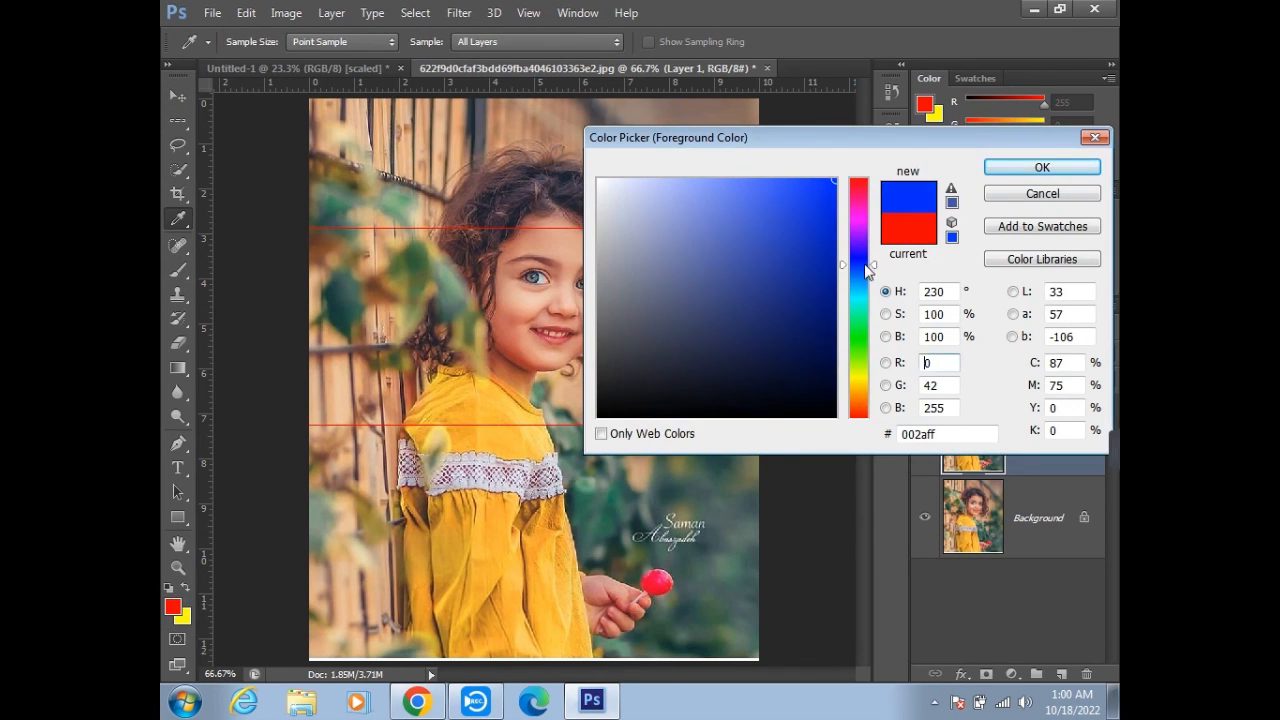
pyautogui.click(834, 331)
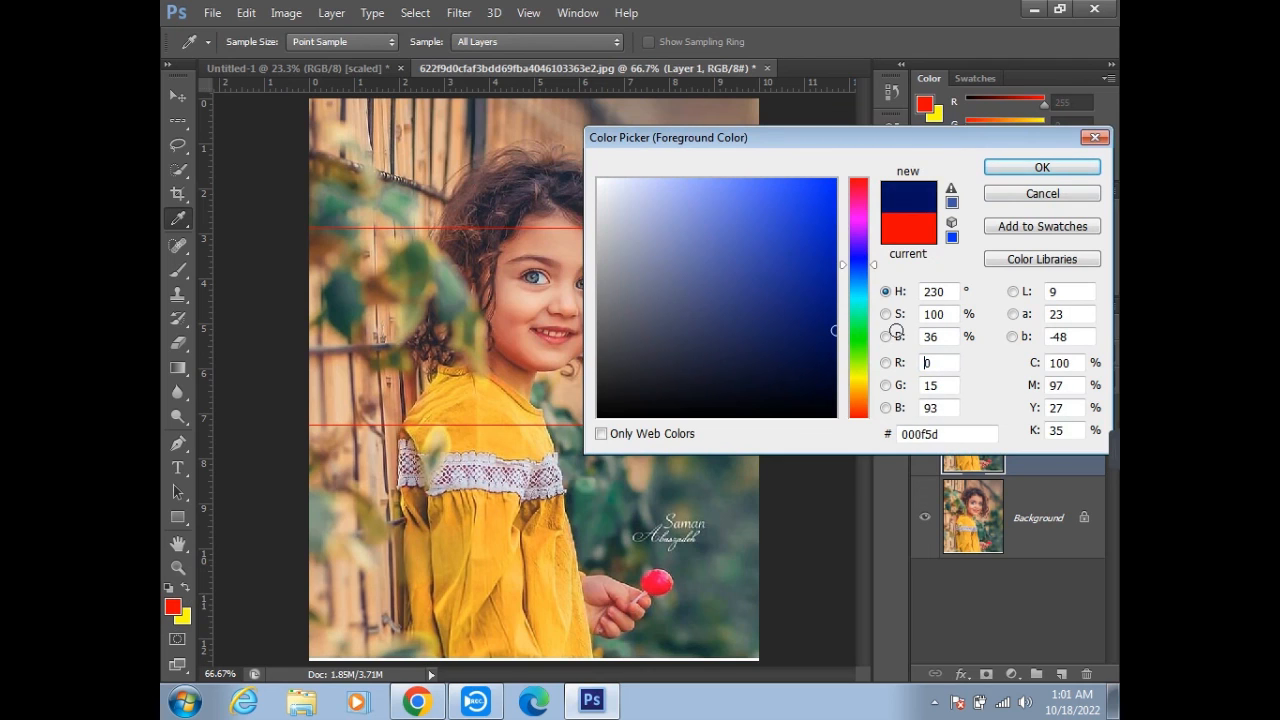
pyautogui.click(1042, 167)
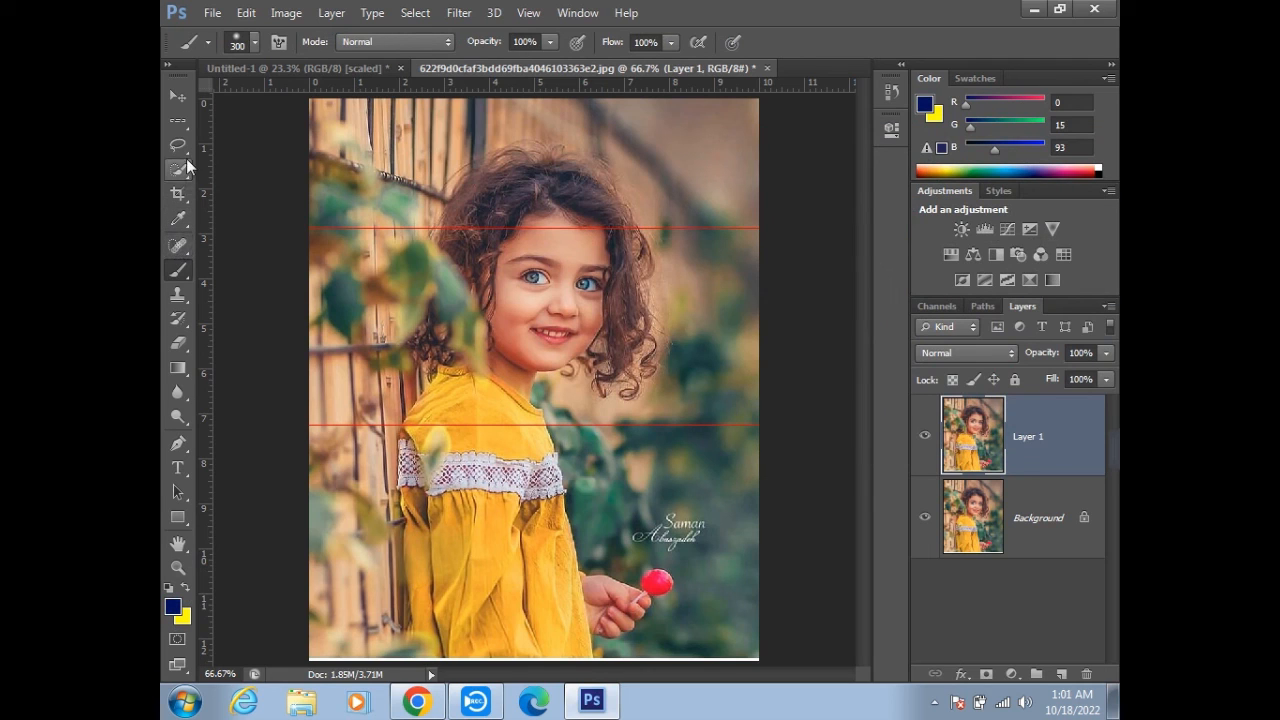
# - Place a single-row selection across the photo just above the girl's mouth, fill it with the dark blue foreground color, and deselect
pyautogui.click(180, 122)
pyautogui.click(495, 315)
pyautogui.moveTo(495, 315); pyautogui.dragTo(495, 325)
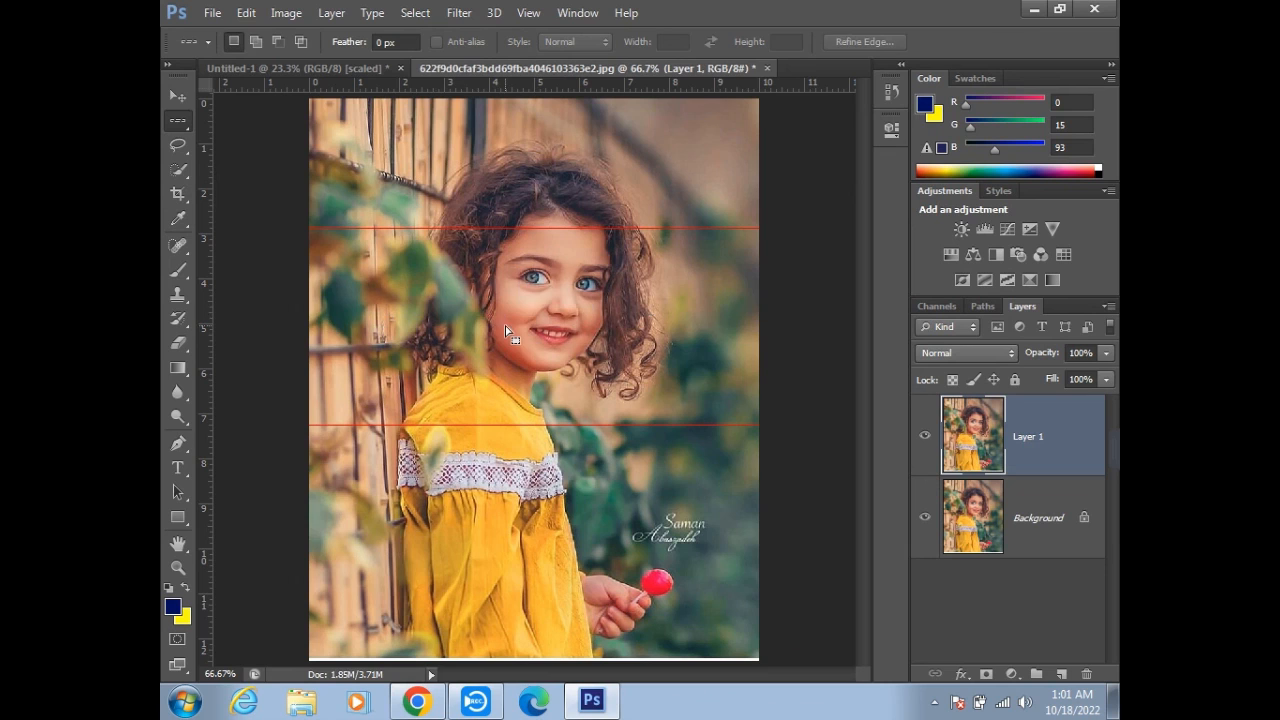
pyautogui.click(187, 272)
pyautogui.hotkey('alt', 'BackSpace')
pyautogui.hotkey('ctrl', 'd')
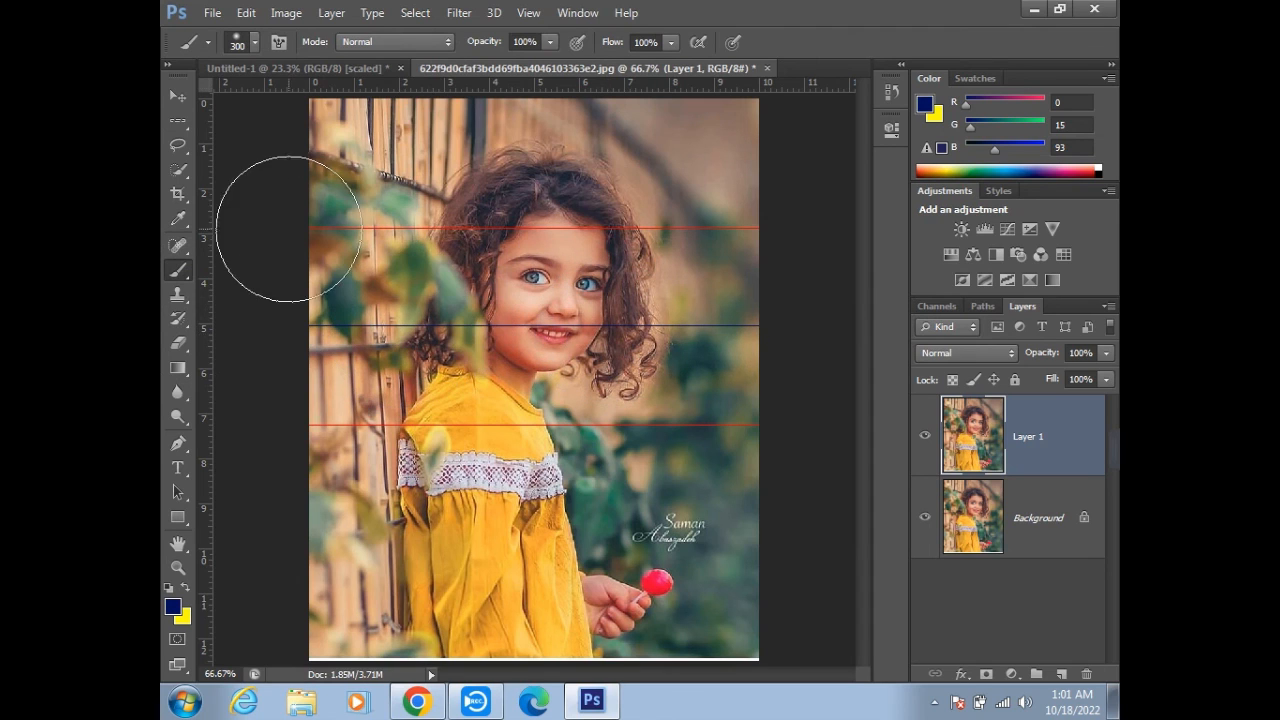
pyautogui.click(185, 116)
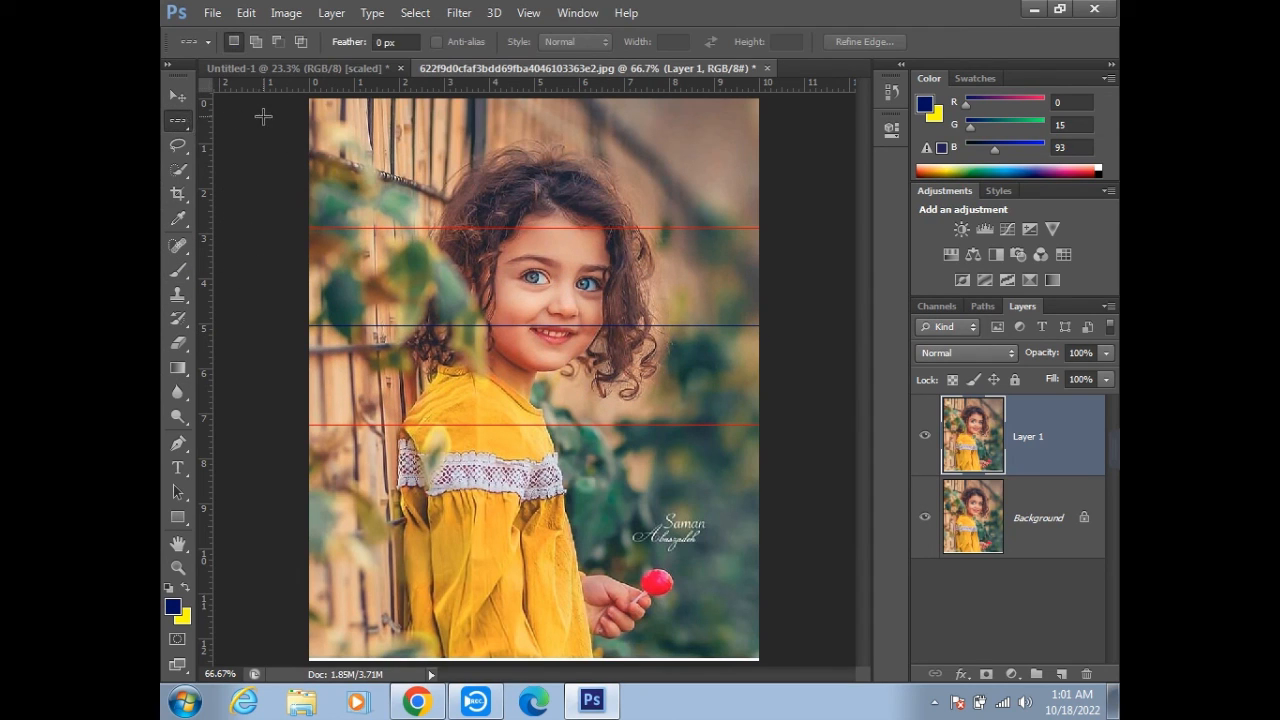
pyautogui.moveTo(360, 95); pyautogui.dragTo(346, 135)
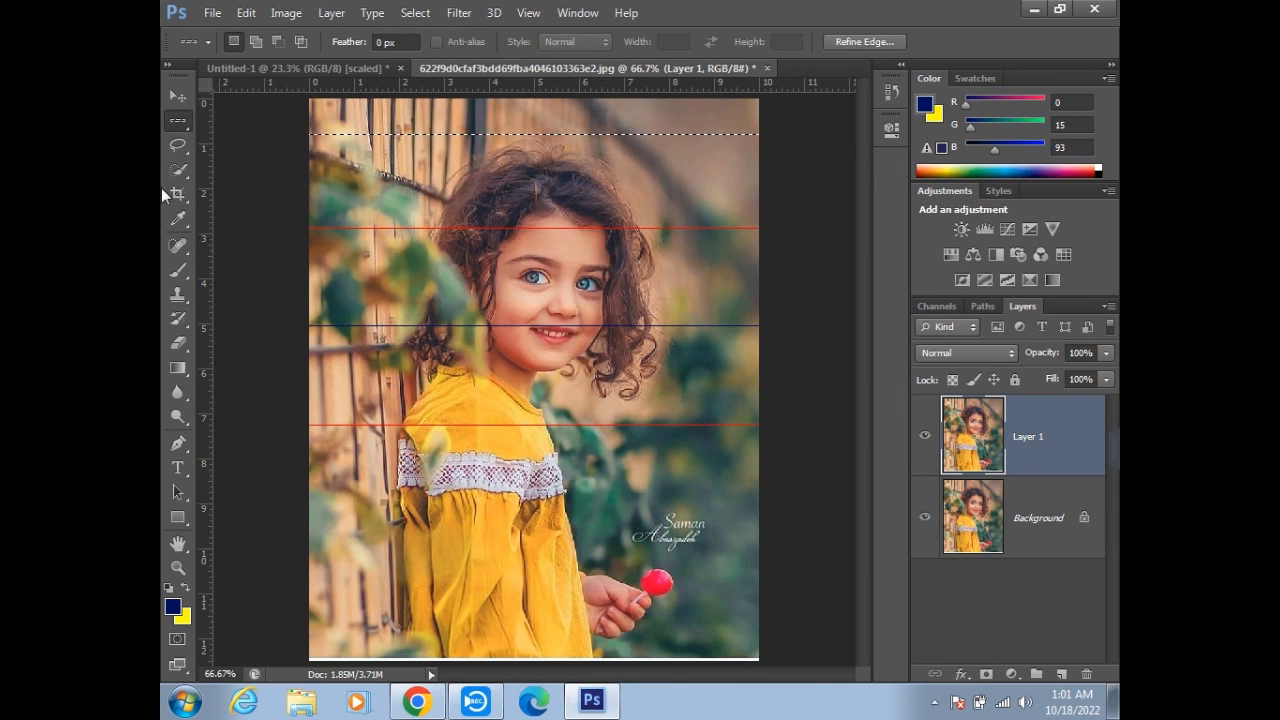
pyautogui.hotkey('ctrl', 'd')
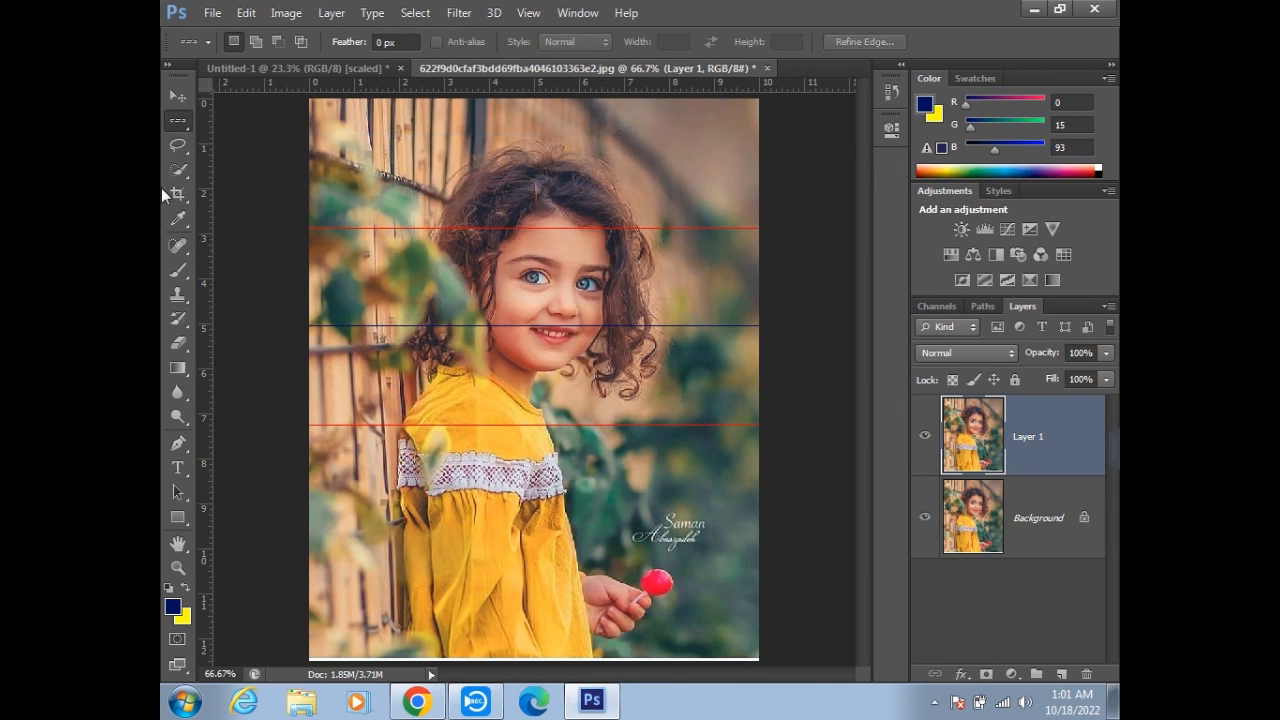
# - Switch to the Single Column Marquee tool and place a column selection through the wooden fence on the photo's left side
pyautogui.rightClick(183, 120)
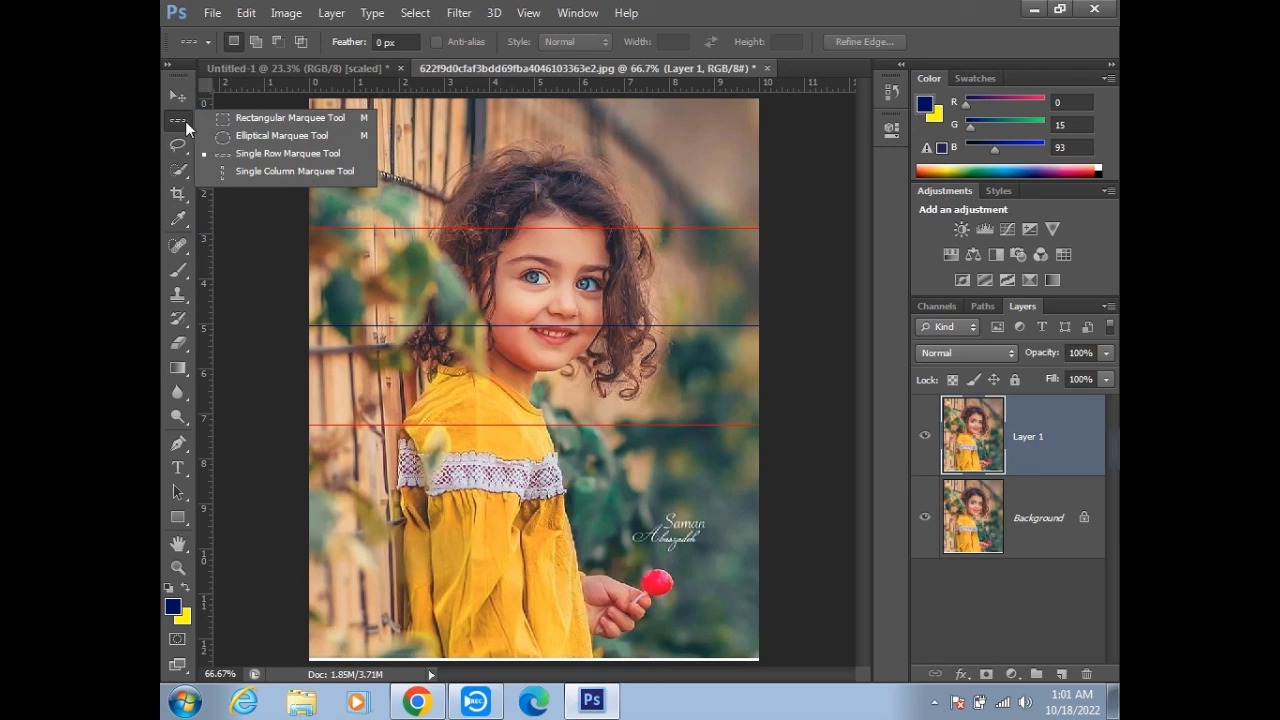
pyautogui.click(249, 171)
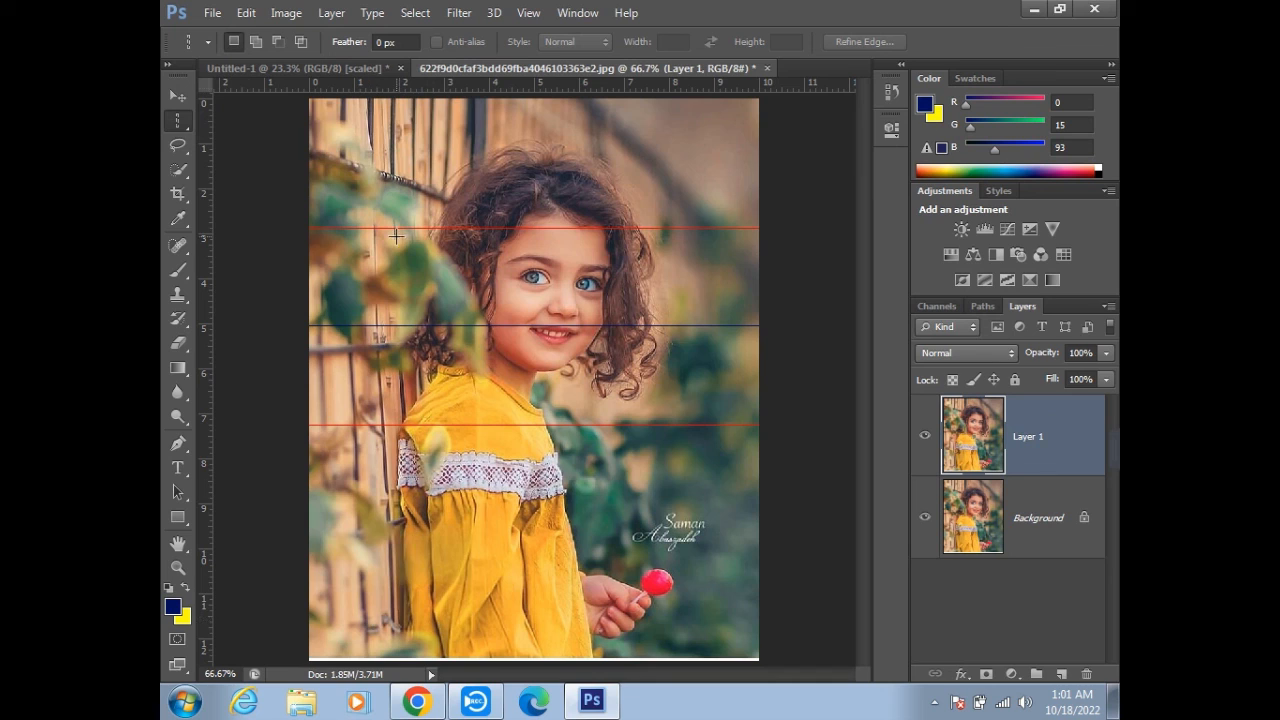
pyautogui.moveTo(370, 90); pyautogui.dragTo(372, 225)
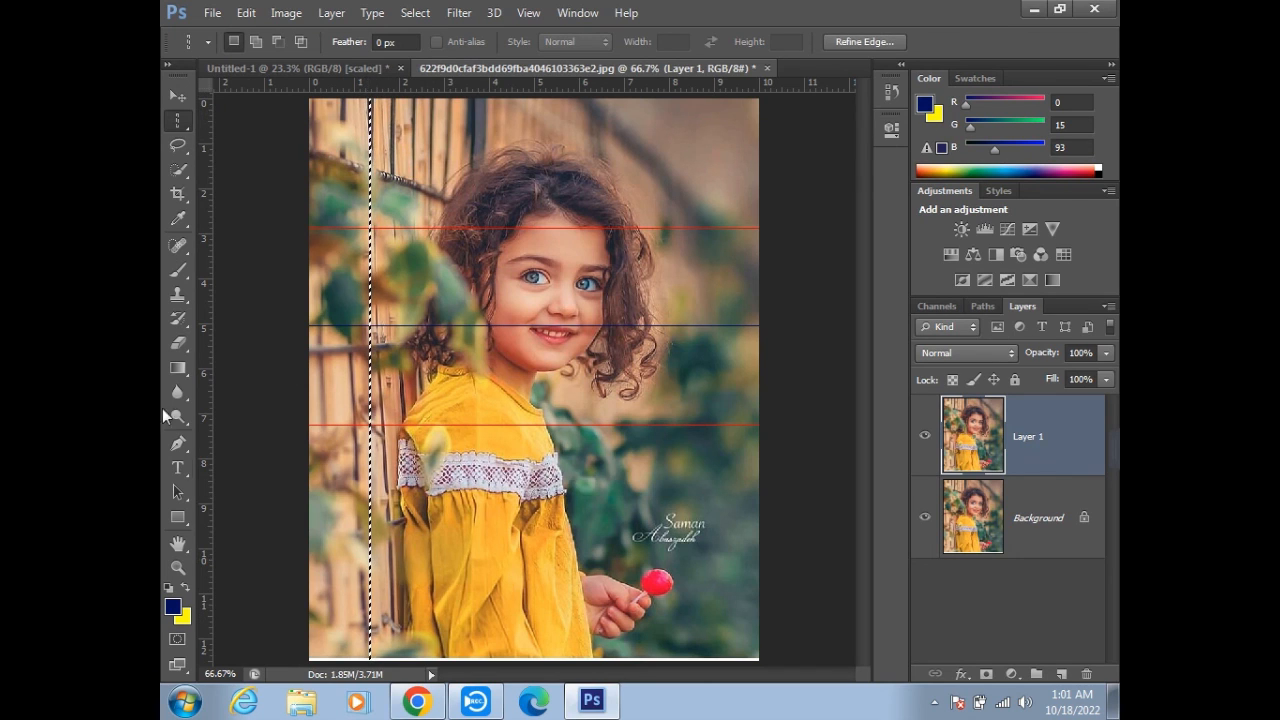
# - Set the foreground color to red ff0000
pyautogui.click(178, 607)
pyautogui.moveTo(858, 188); pyautogui.dragTo(858, 176)
pyautogui.write('255')
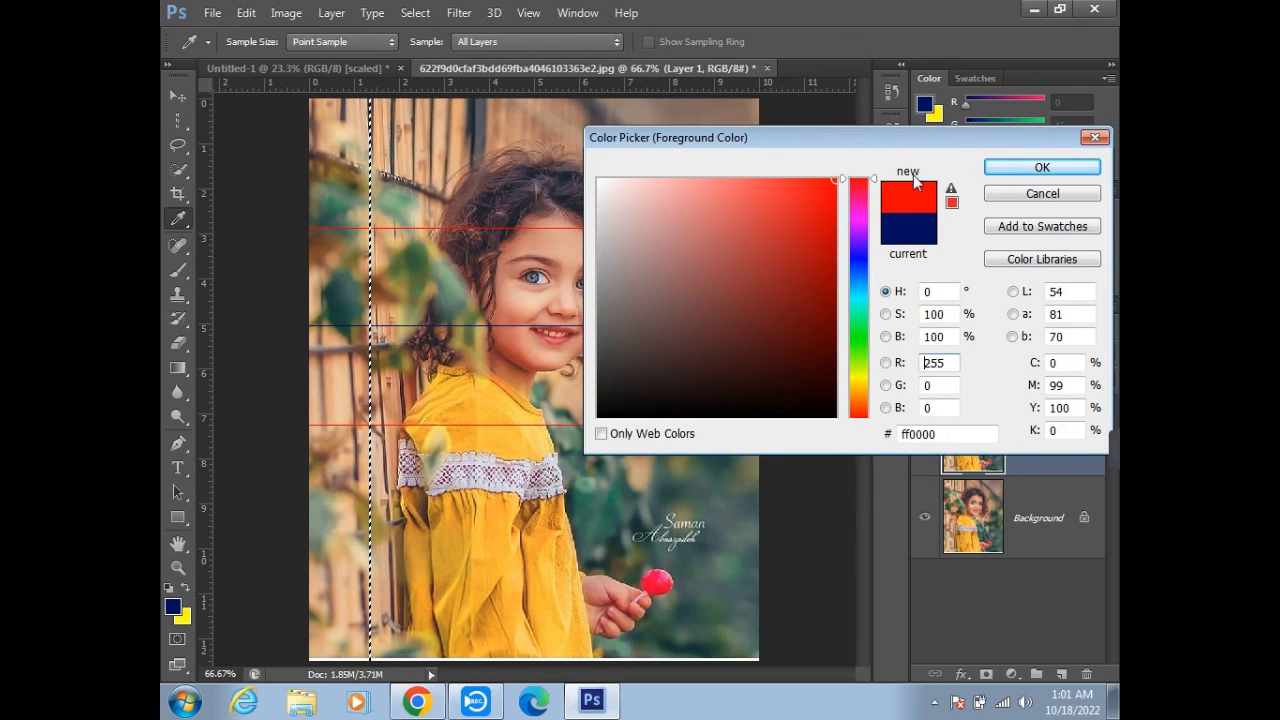
pyautogui.click(1055, 167)
# - Switch to the Brush tool and deselect the column over the fence
pyautogui.click(181, 272)
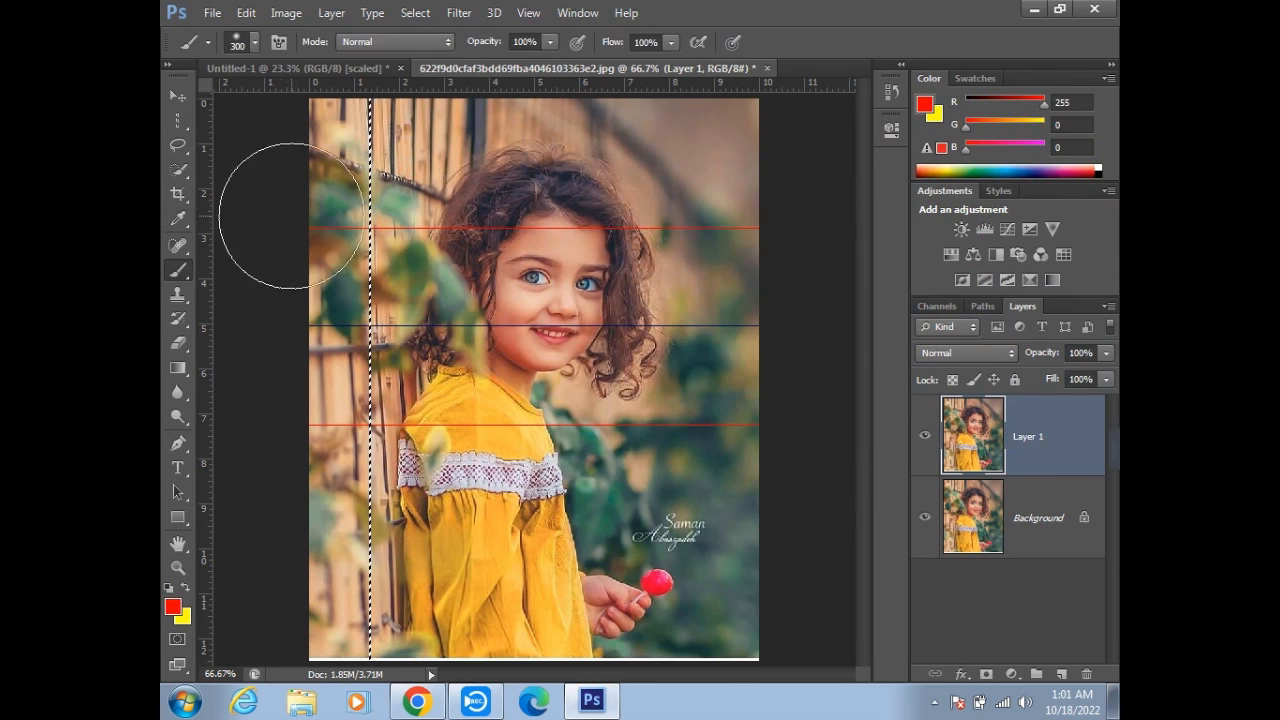
pyautogui.hotkey('ctrl', 'd')
pyautogui.hotkey('ctrl', 'z')
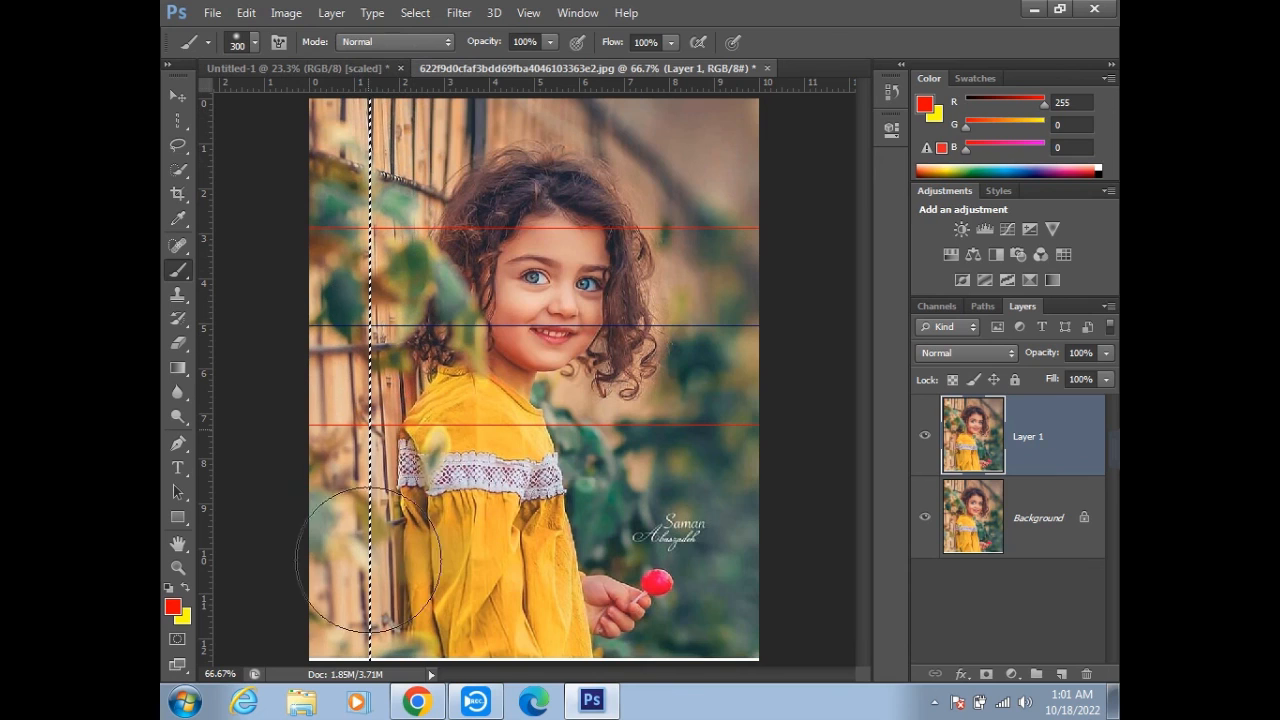
pyautogui.hotkey('ctrl', 'd')
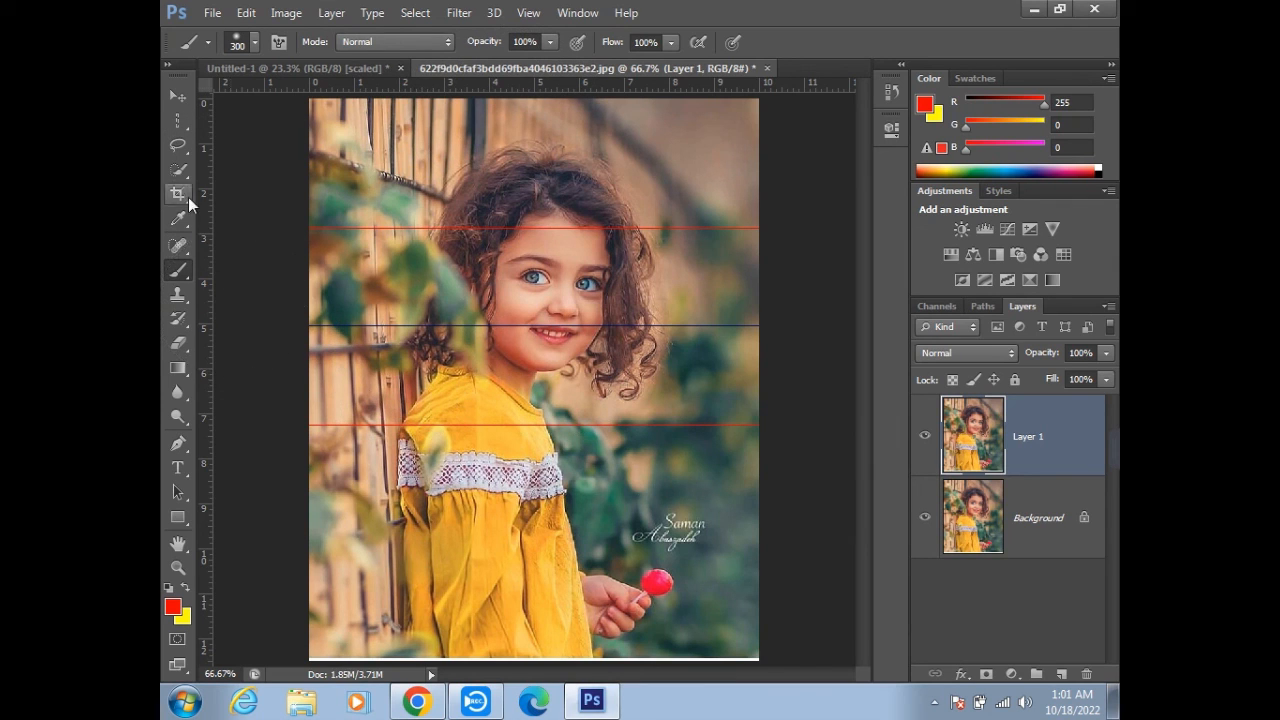
# - Place a single-column selection through the girl's face, switch to the Brush tool, and deselect the column
pyautogui.click(178, 120)
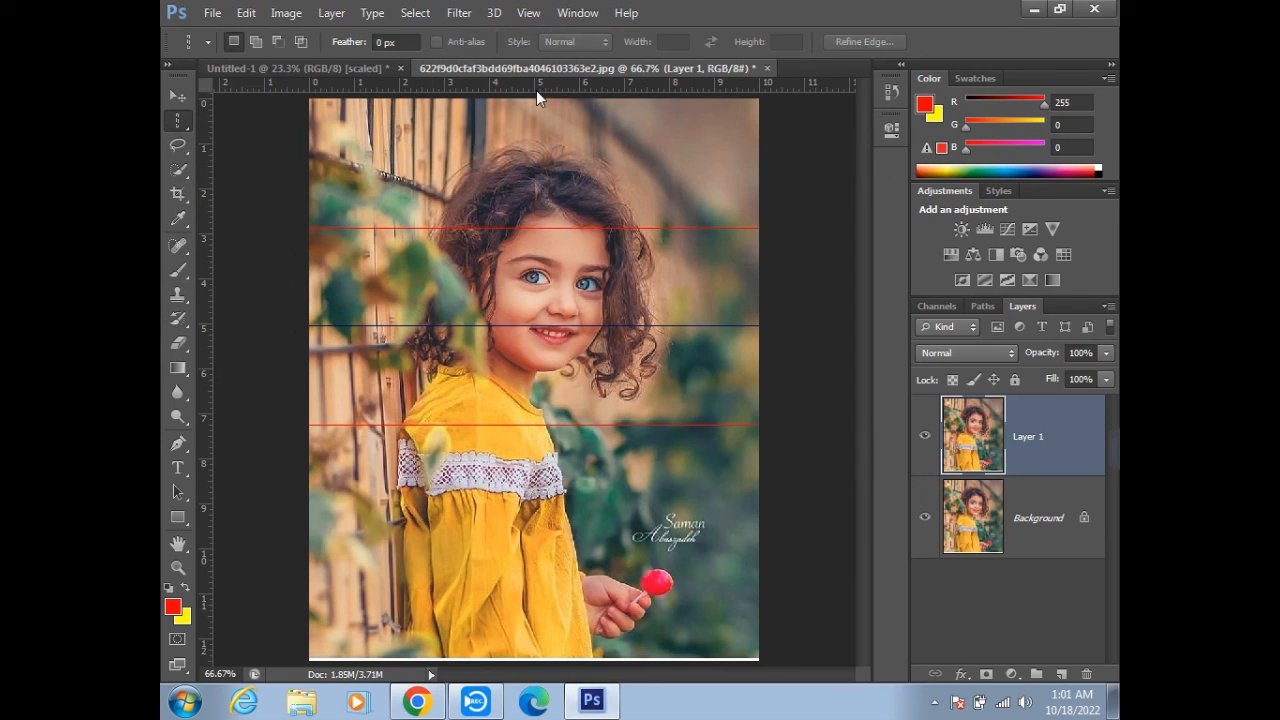
pyautogui.scroll(-1, 534, 194)
pyautogui.moveTo(550, 240); pyautogui.dragTo(530, 316)
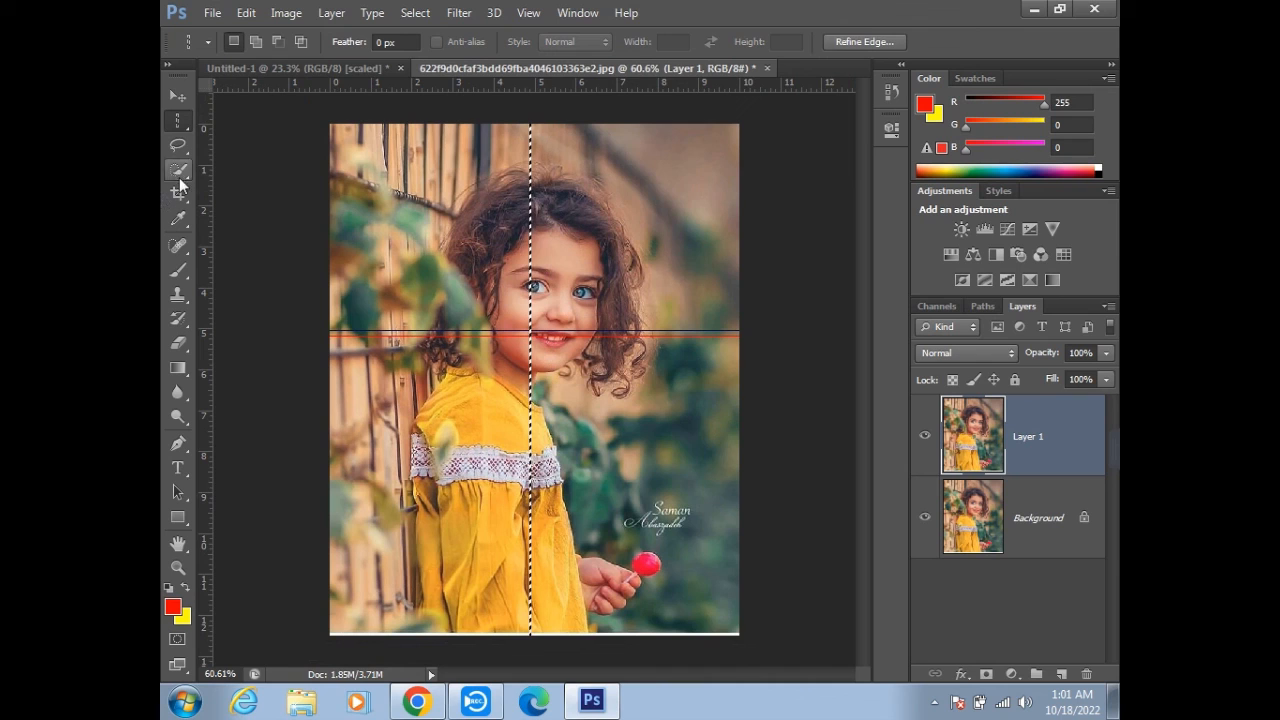
pyautogui.click(178, 270)
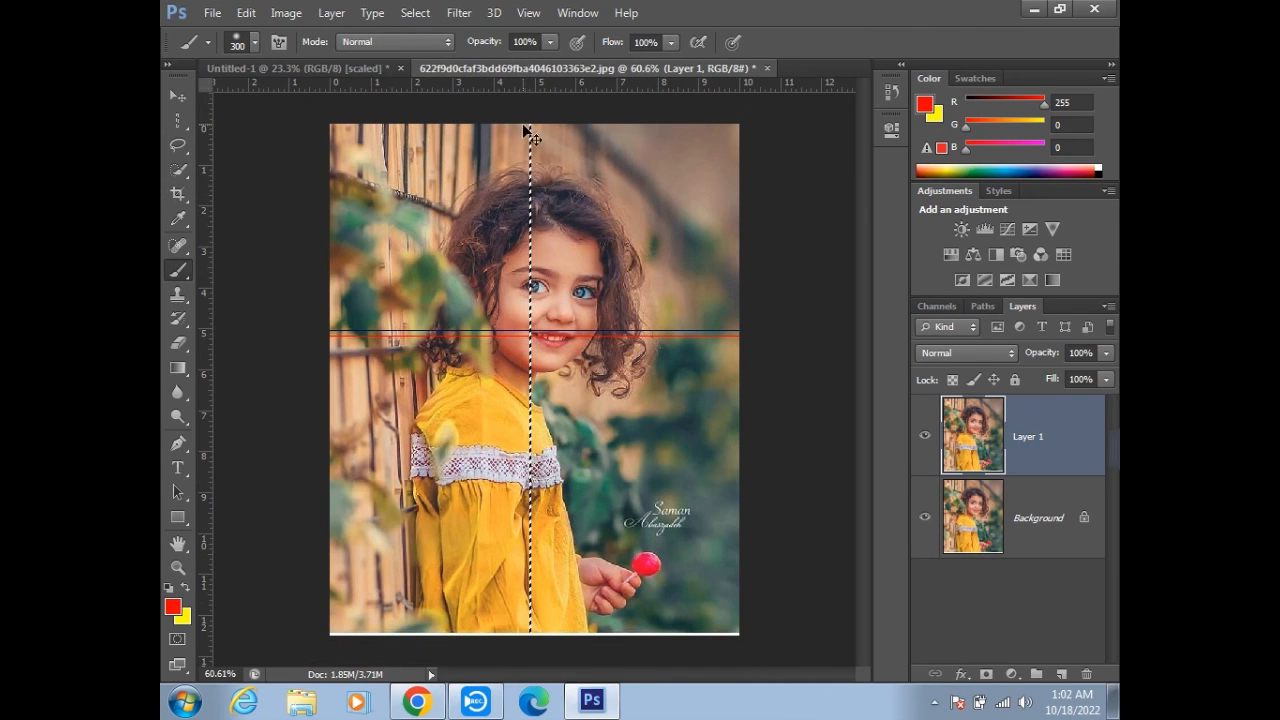
pyautogui.hotkey('ctrl', 'd')
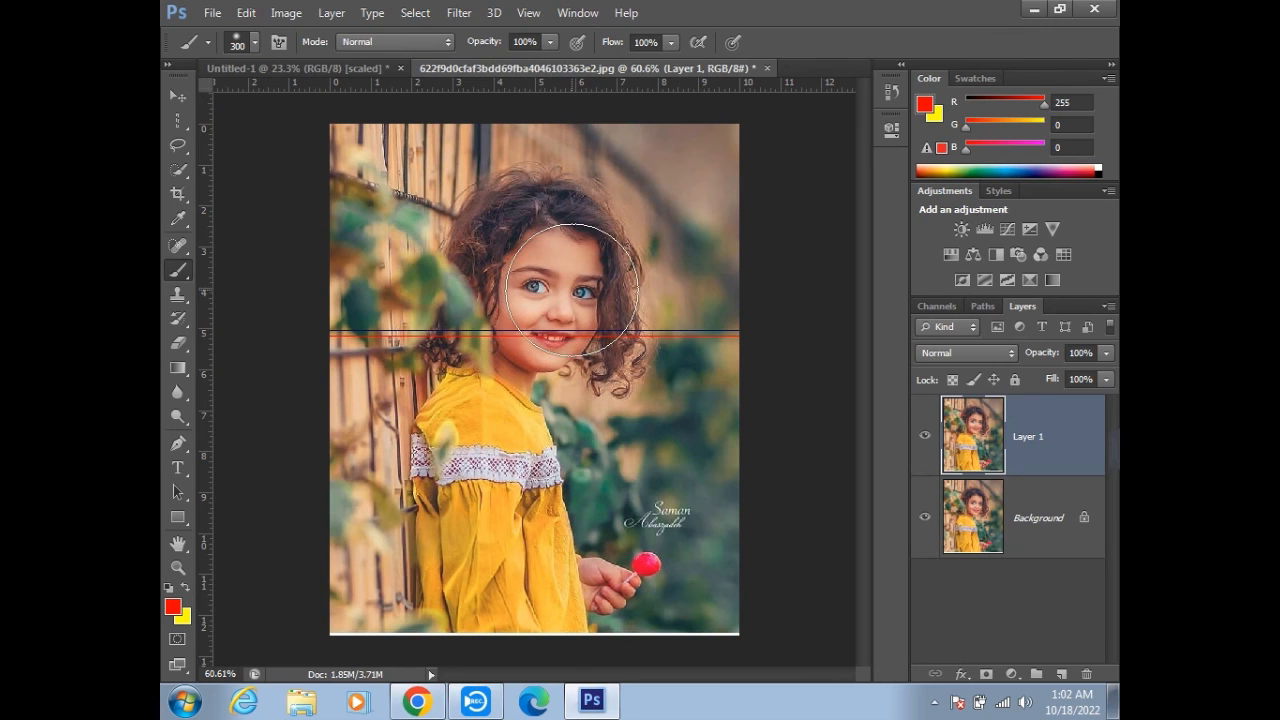
# - Place a single-column selection through the girl's face beside her nose and paint it red with the Brush tool on Layer 1
pyautogui.click(178, 120)
pyautogui.moveTo(494, 121); pyautogui.dragTo(526, 124)
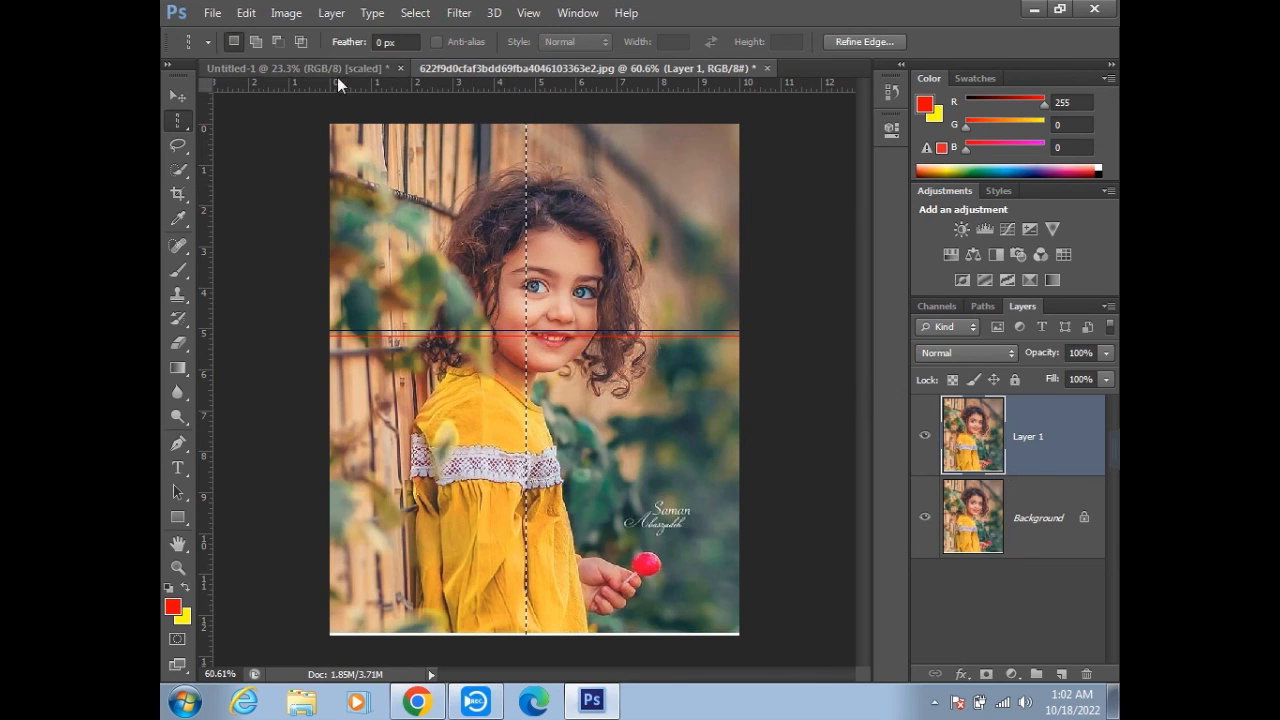
pyautogui.click(186, 95)
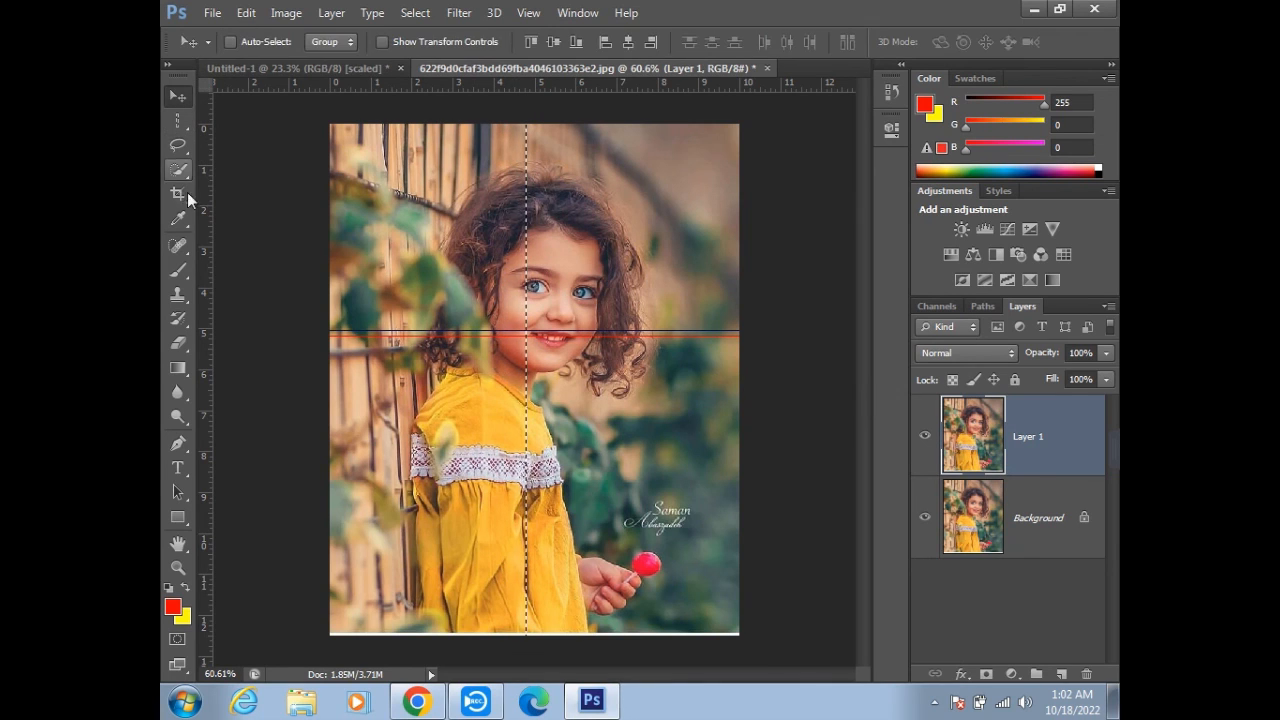
pyautogui.click(178, 270)
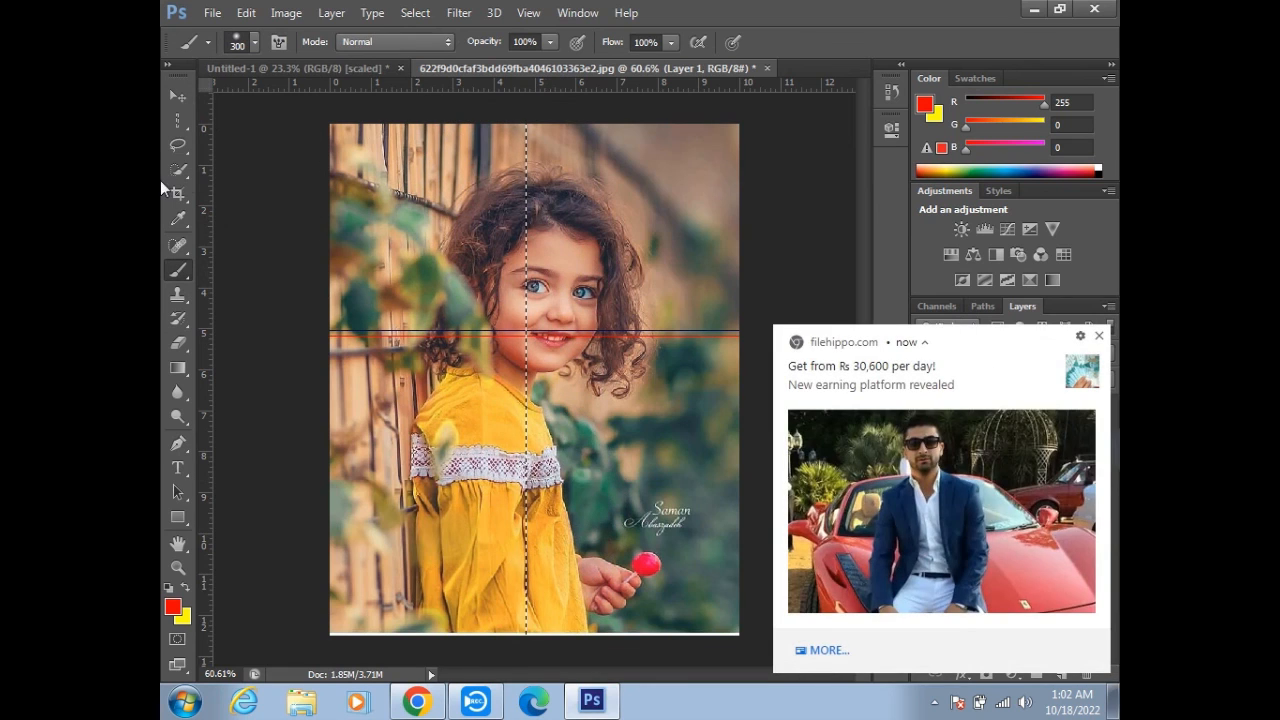
pyautogui.click(1098, 340)
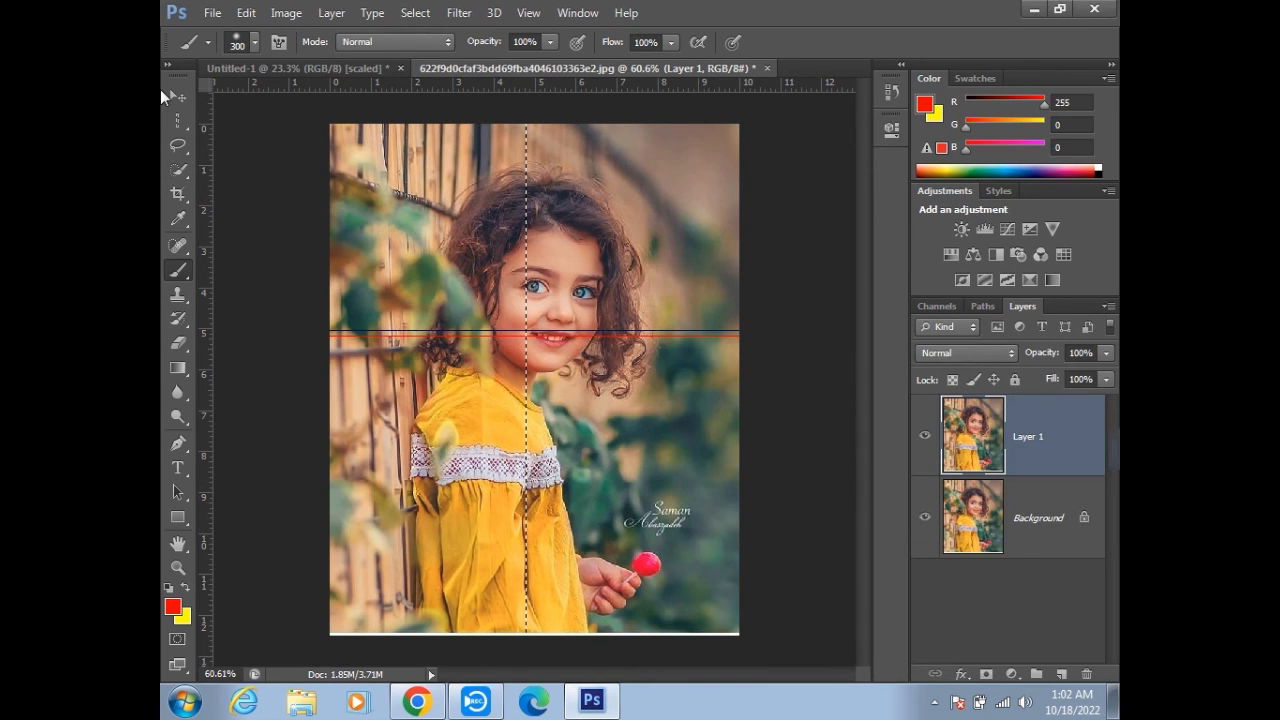
# - Place a single-column selection through the hair on the right side of the girl's face, paint it red with the Brush, and deselect
pyautogui.click(180, 122)
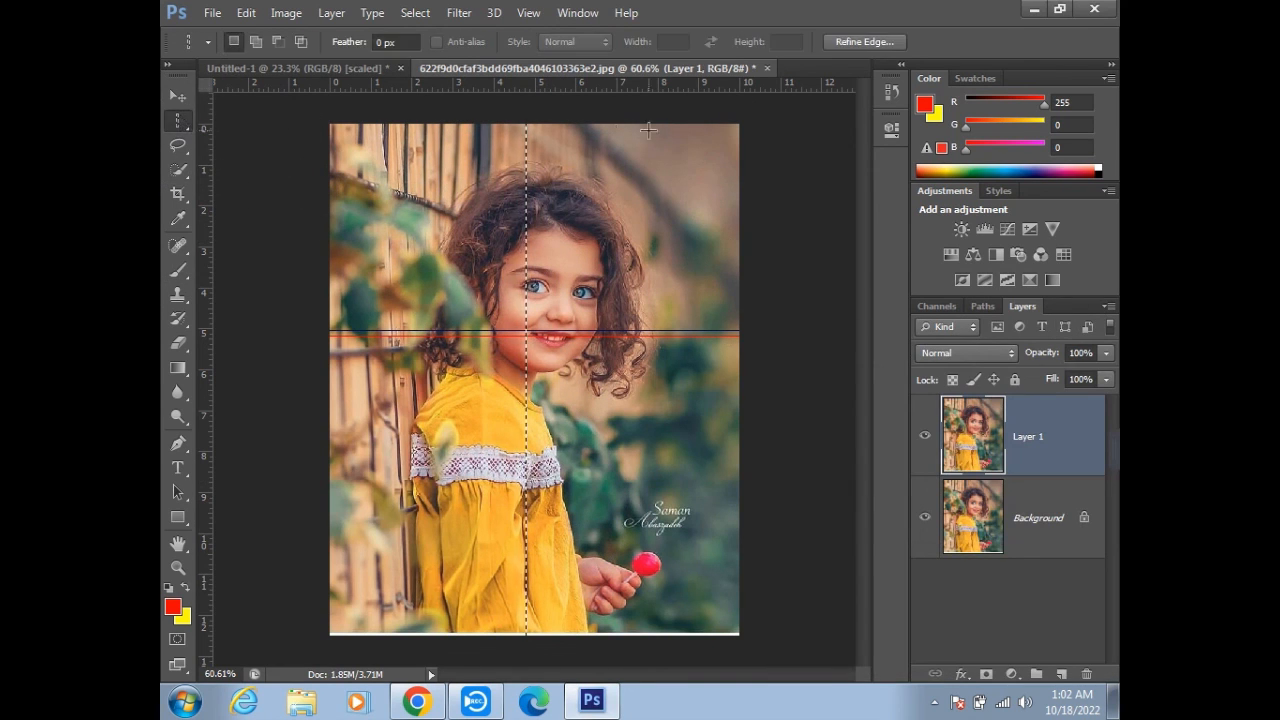
pyautogui.moveTo(598, 190); pyautogui.dragTo(615, 266)
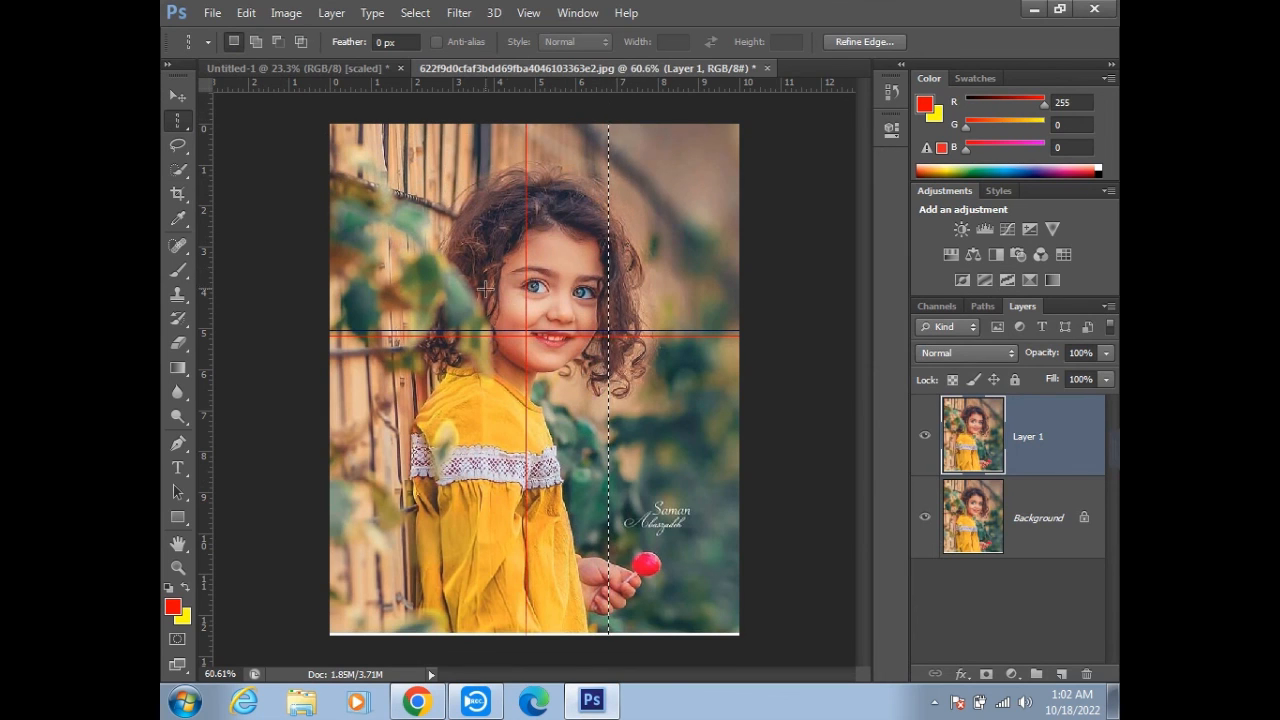
pyautogui.click(178, 272)
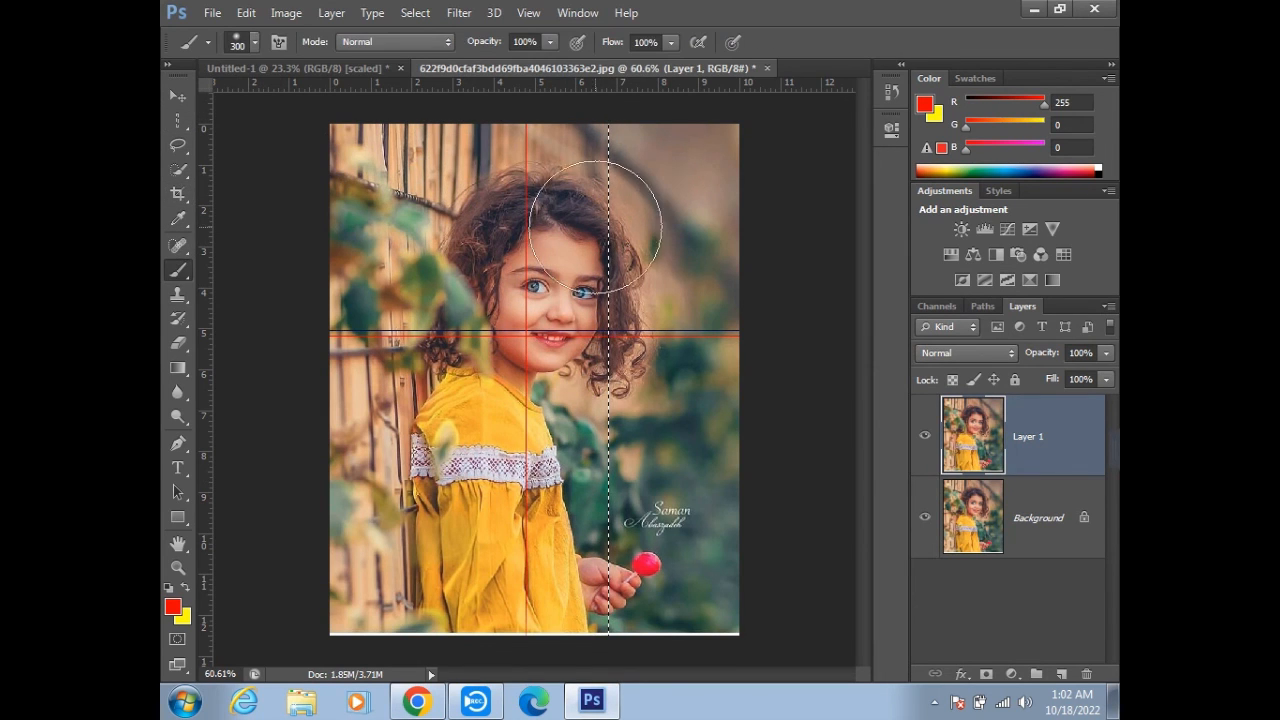
pyautogui.moveTo(621, 228); pyautogui.dragTo(609, 164)
pyautogui.hotkey('ctrl', 'd')
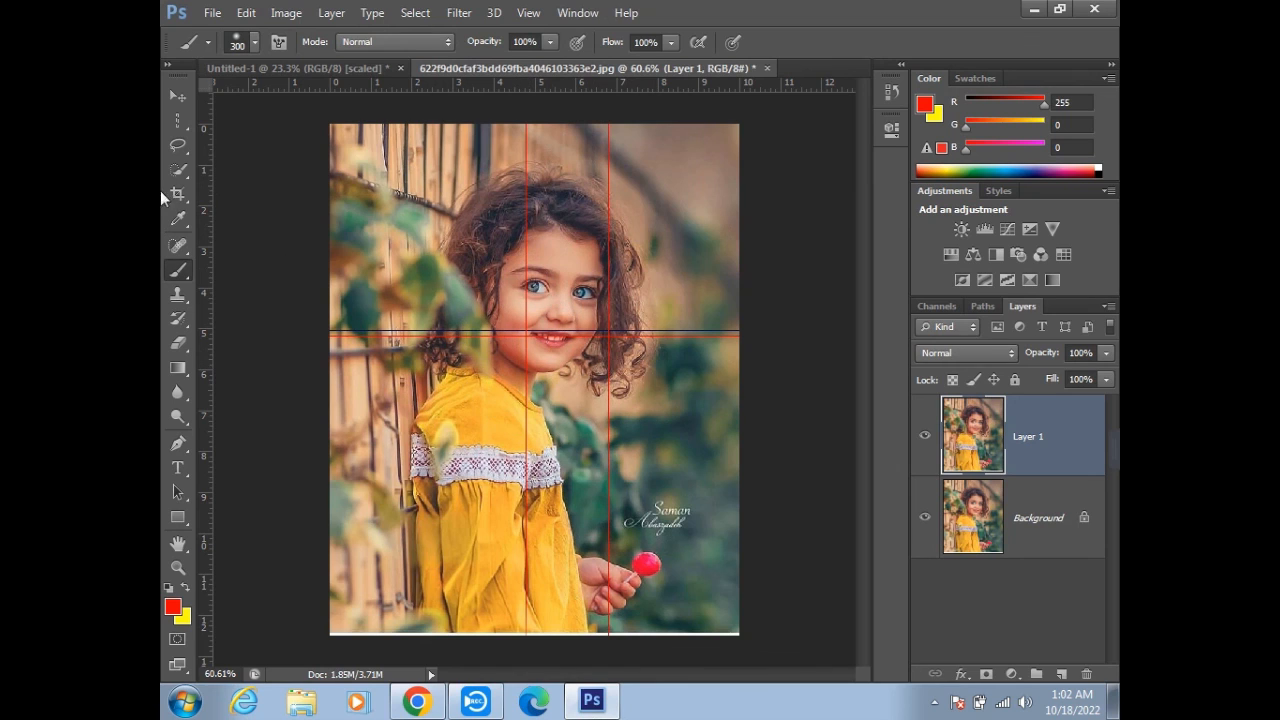
# - Show the available marquee tools
pyautogui.click(177, 120)
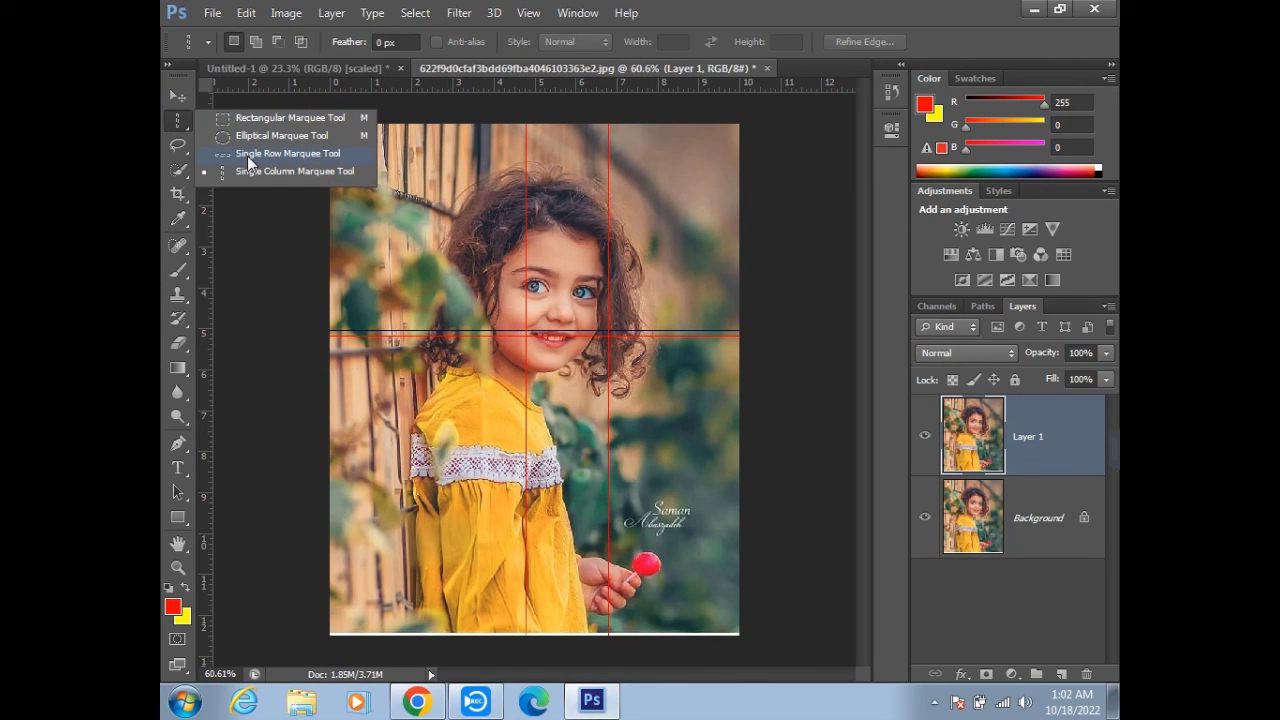